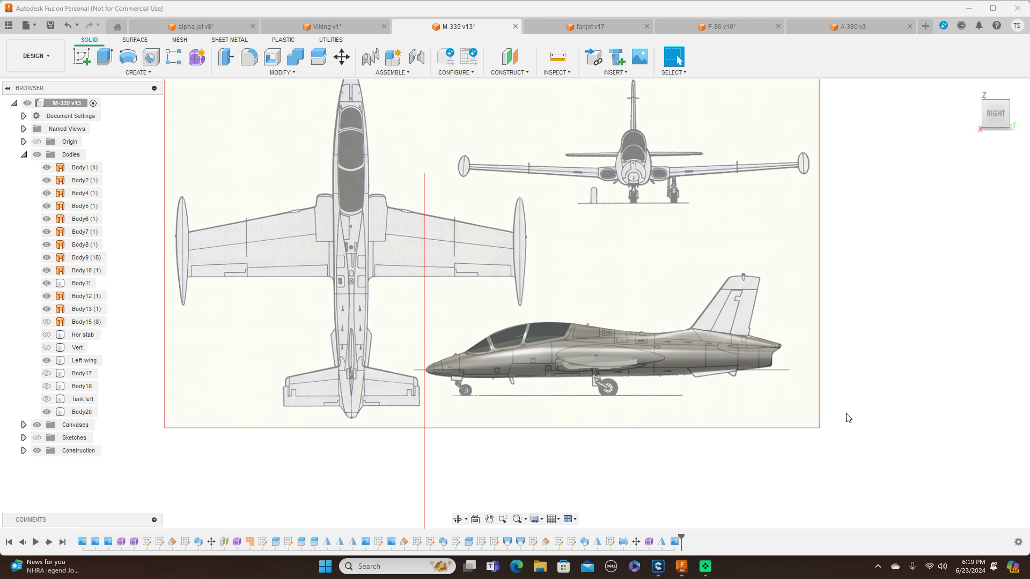
# Examine the fuselage in the right side view, especially where its upper surface meets the base of the vertical tail
pyautogui.moveTo(995, 108); pyautogui.dragTo(1010, 154)
pyautogui.click(996, 121)
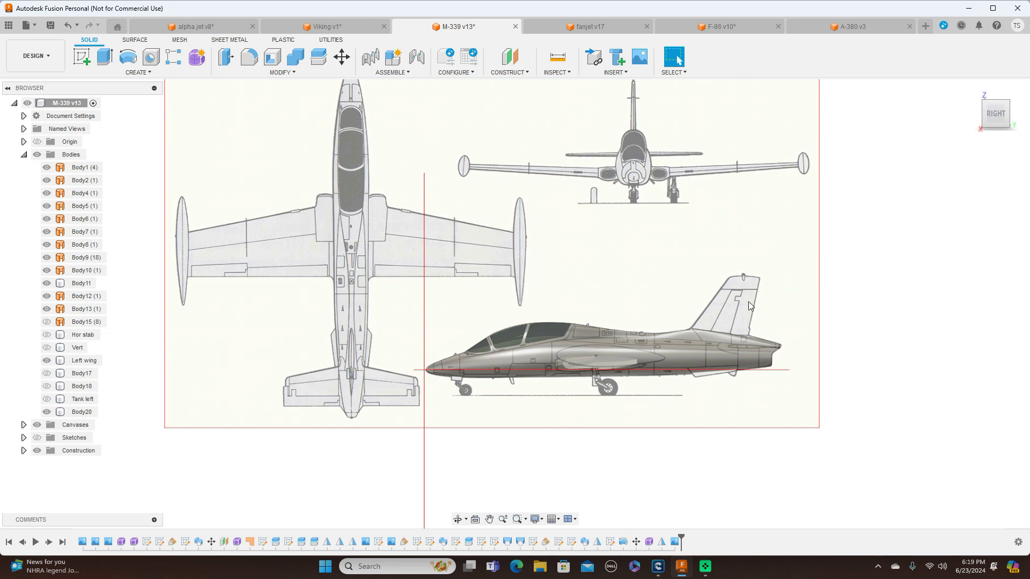
pyautogui.click(755, 345)
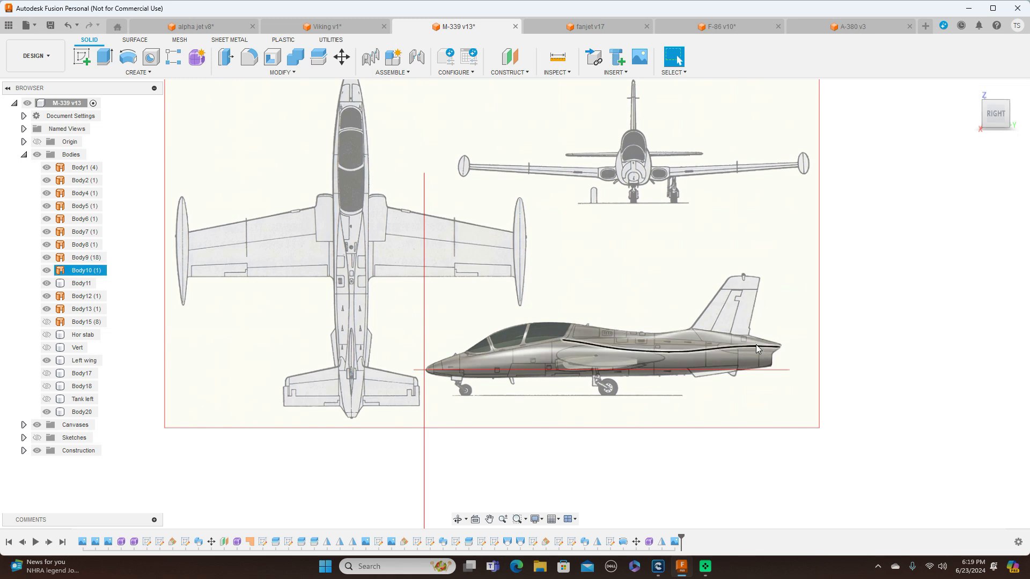
pyautogui.press('Escape')
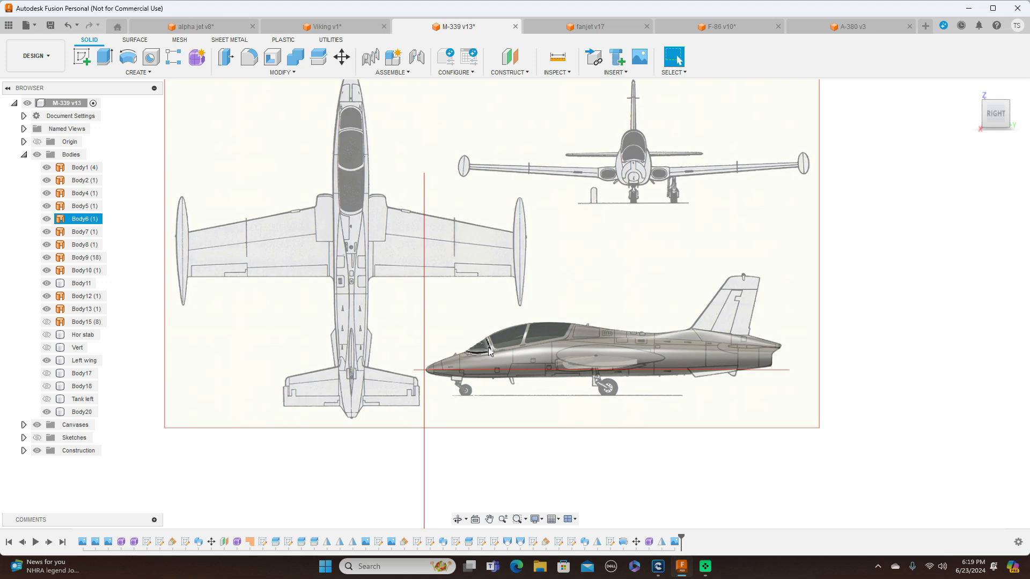
pyautogui.scroll(2, 629, 343)
pyautogui.scroll(3, 631, 342)
pyautogui.moveTo(674, 229); pyautogui.dragTo(582, 122, button='middle')
pyautogui.scroll(-2, 604, 181)
pyautogui.moveTo(612, 162); pyautogui.dragTo(615, 190, button='middle')
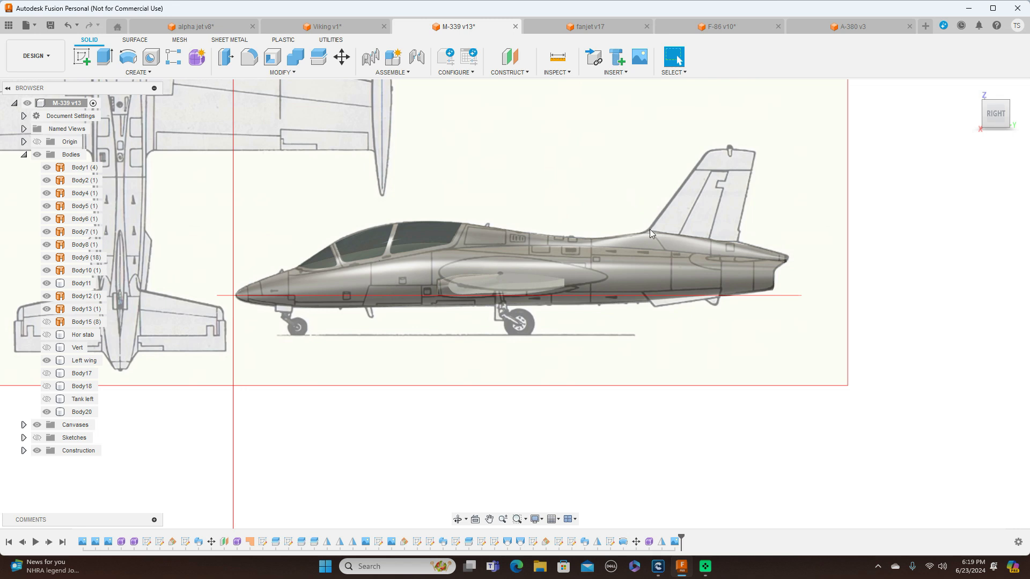
pyautogui.click(730, 252)
pyautogui.click(737, 230)
pyautogui.click(732, 252)
pyautogui.click(728, 239)
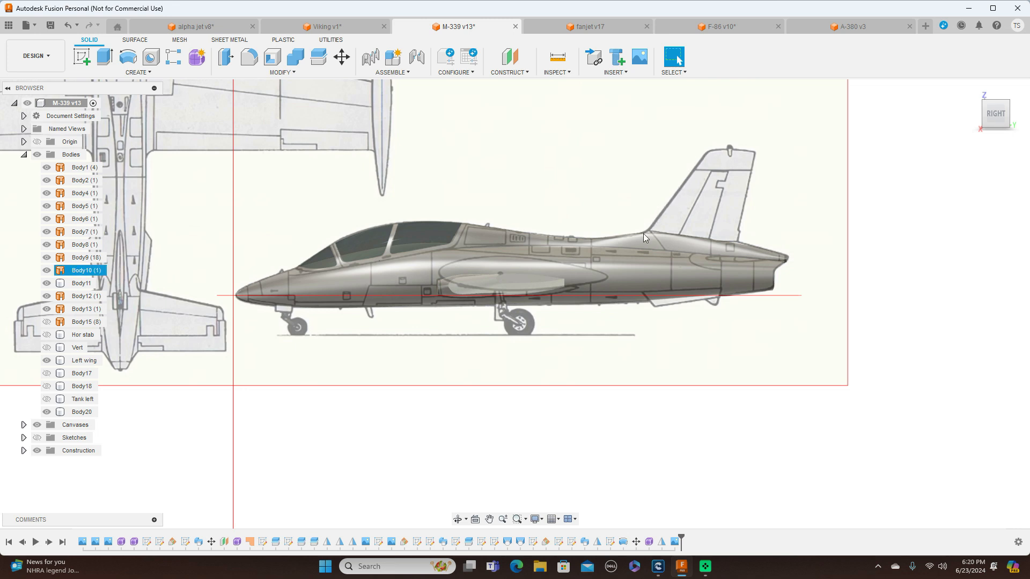
pyautogui.click(719, 243)
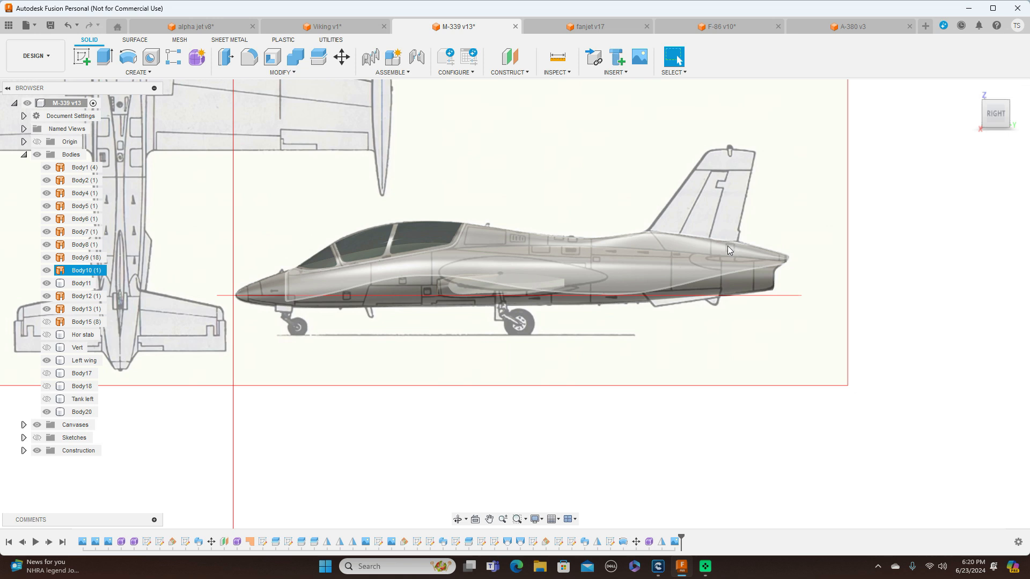
pyautogui.click(444, 161)
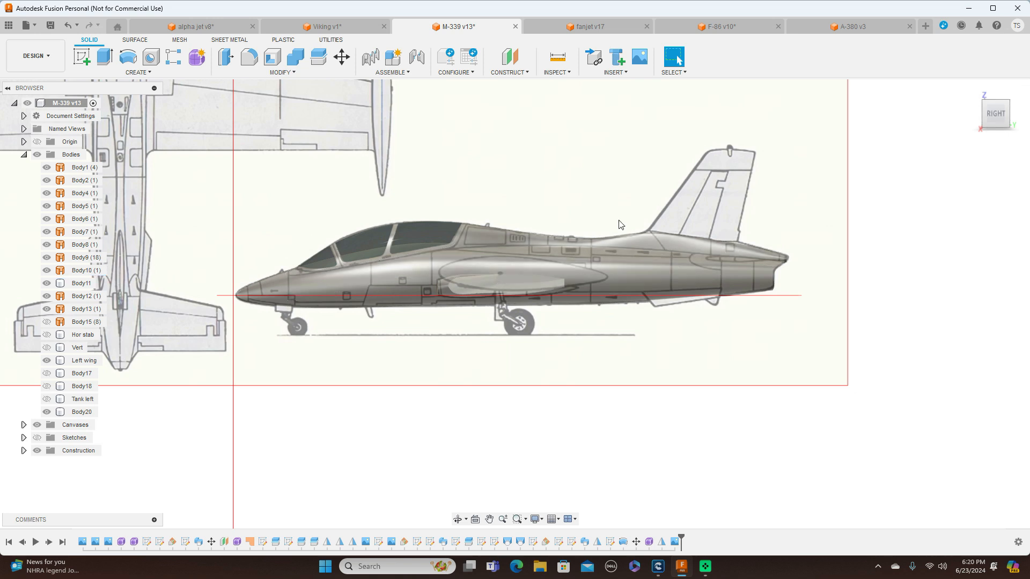
# Start a sketch on the YZ side plane and hide all bodies to expose the side-view canvas
pyautogui.click(82, 58)
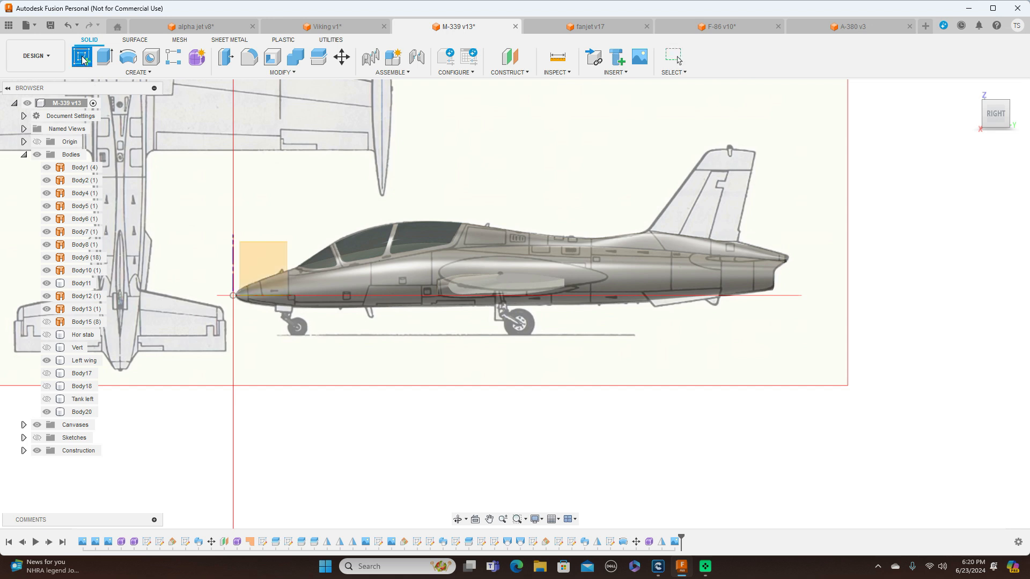
pyautogui.click(274, 262)
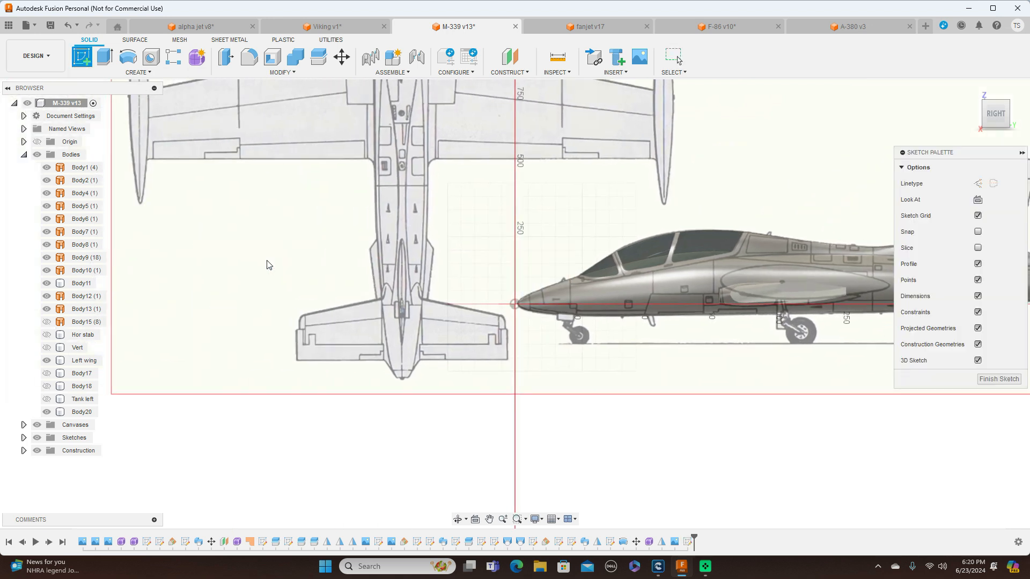
pyautogui.moveTo(754, 172)
pyautogui.mouseDown(button='middle')
pyautogui.moveTo(437, 184)
pyautogui.moveTo(437, 194)
pyautogui.mouseUp(button='middle')
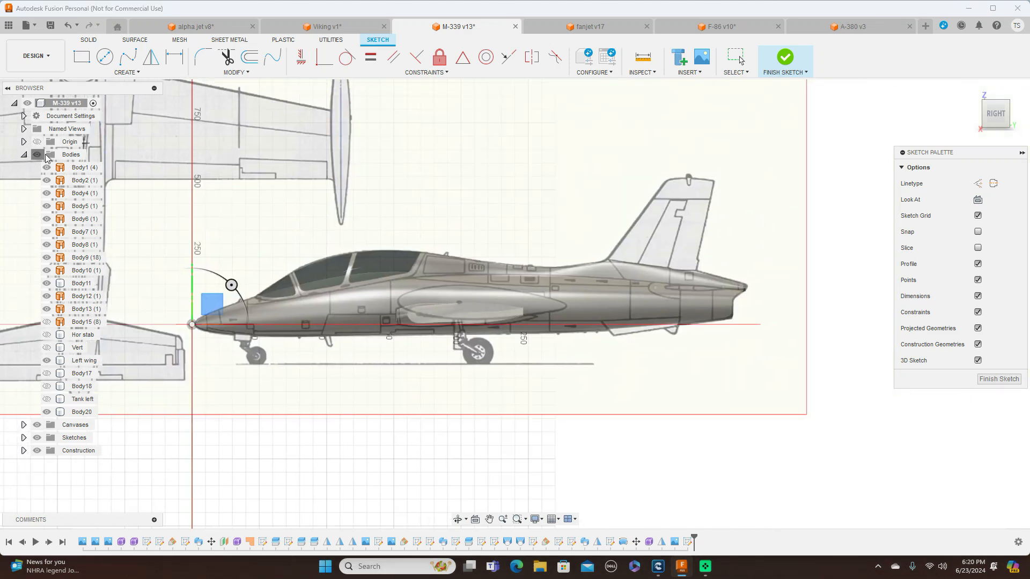
pyautogui.click(37, 155)
pyautogui.scroll(2, 718, 267)
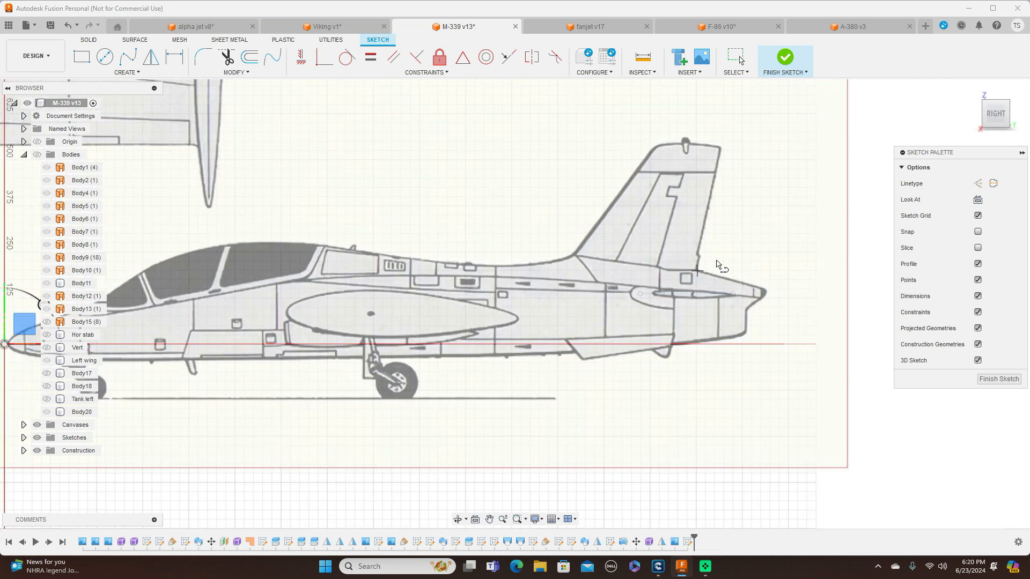
# Sketch a horizontal line about 380 mm long running forward from below the fin's trailing edge through the rear fuselage, and finish the sketch
pyautogui.click(693, 279)
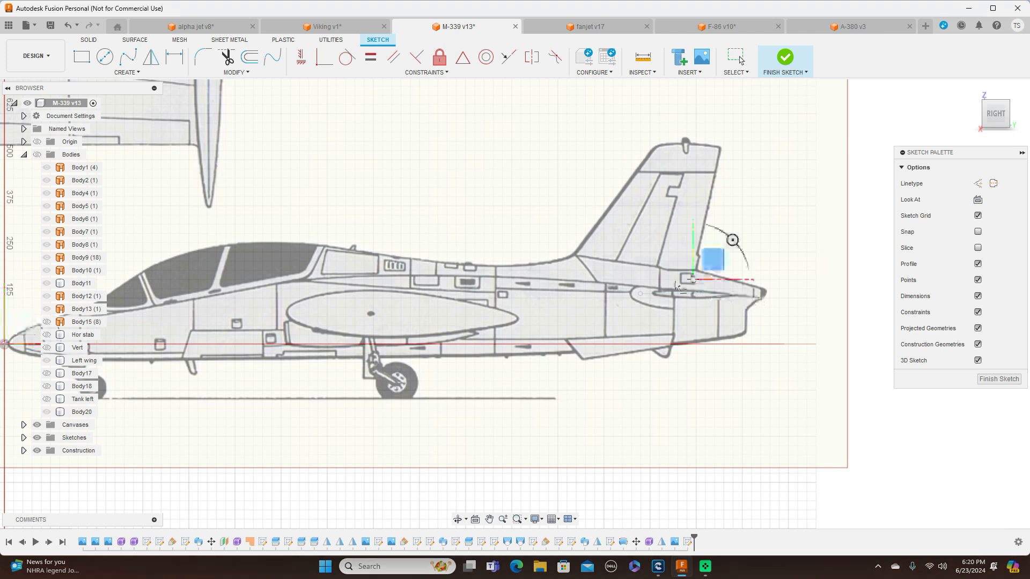
pyautogui.click(553, 278)
pyautogui.rightClick(553, 278)
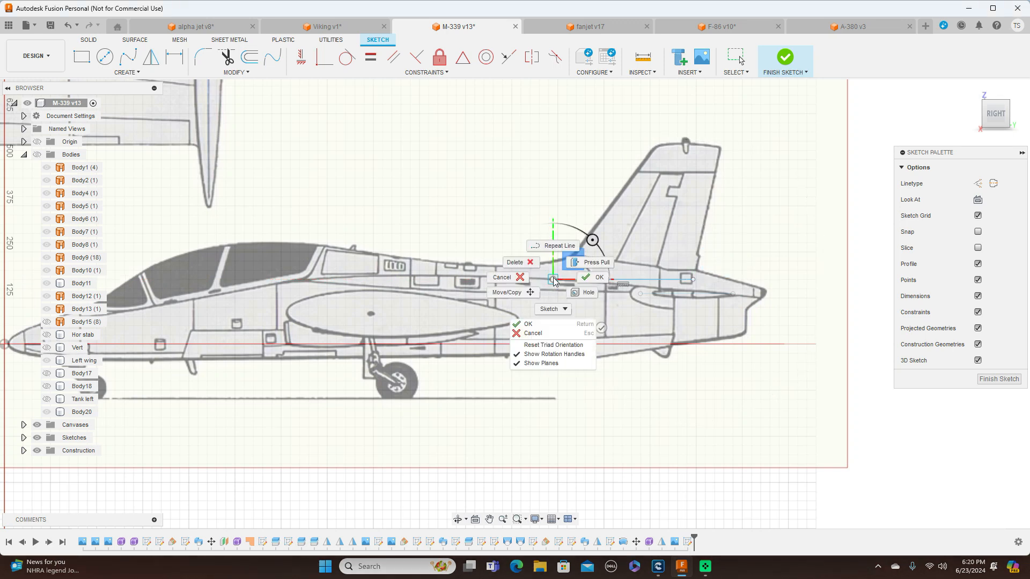
pyautogui.click(582, 282)
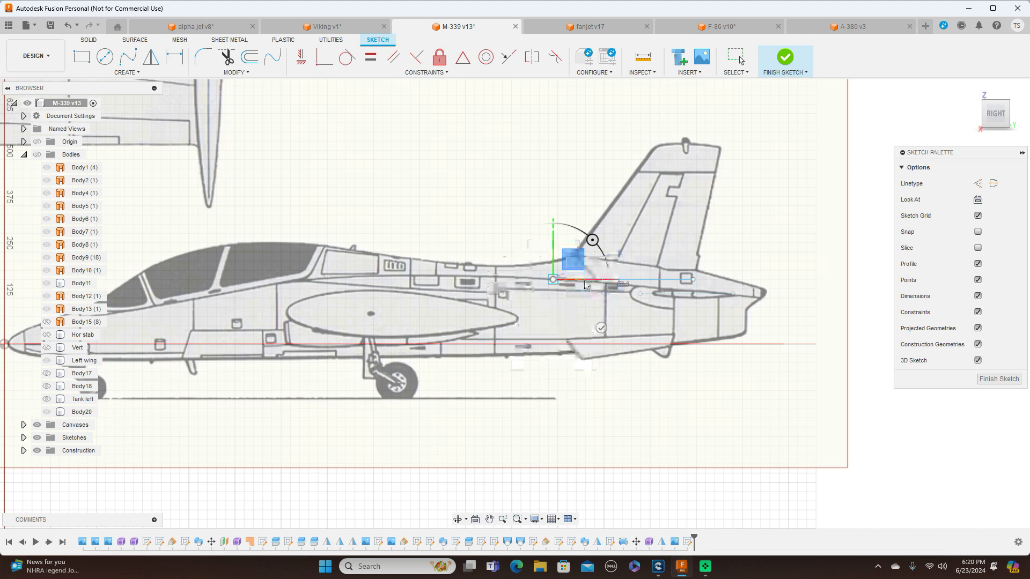
pyautogui.click(995, 97)
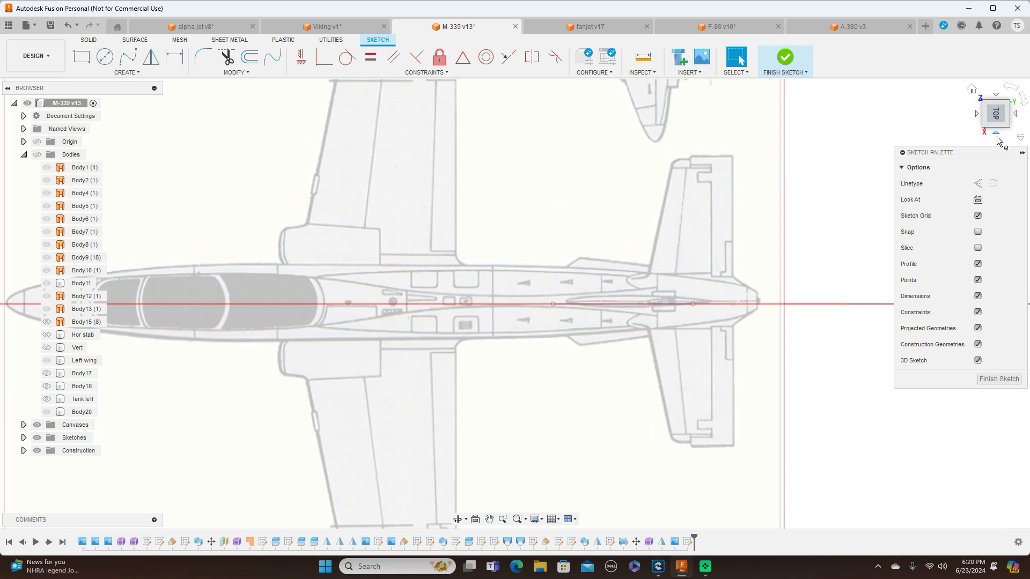
pyautogui.click(996, 135)
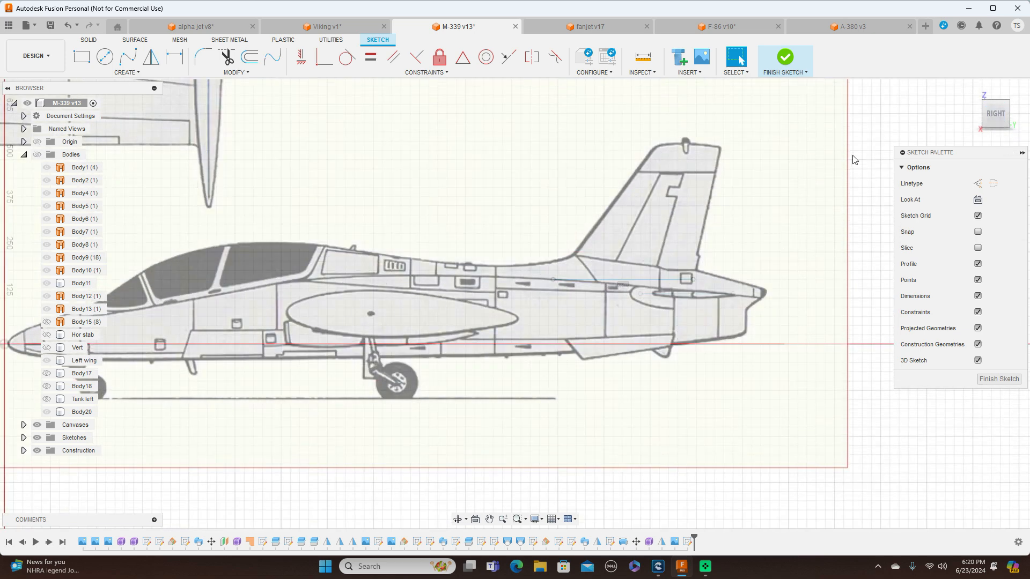
pyautogui.click(992, 380)
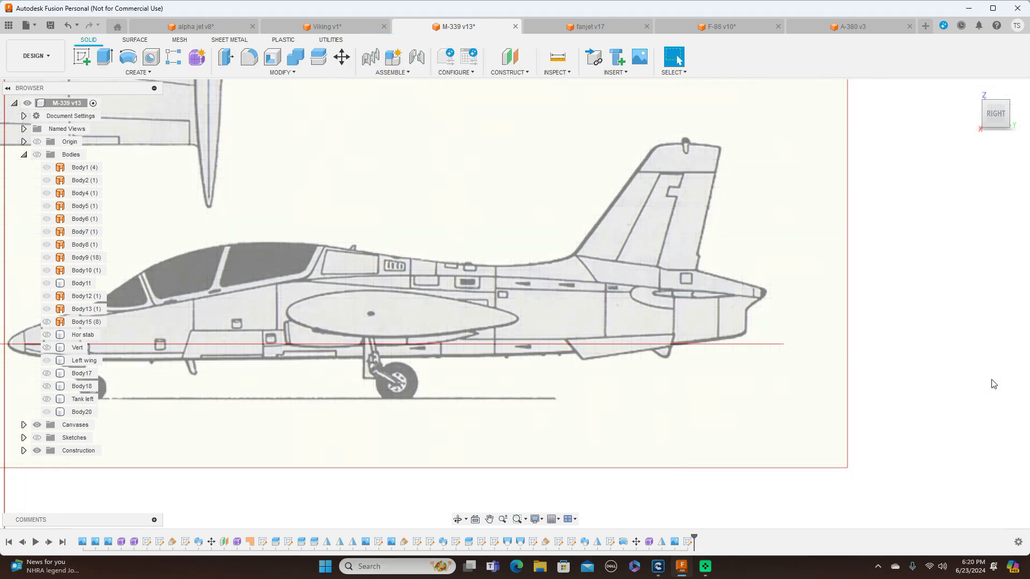
# Show the sketches and create a construction plane at a 0° angle through the horizontal line below the fin
pyautogui.click(37, 439)
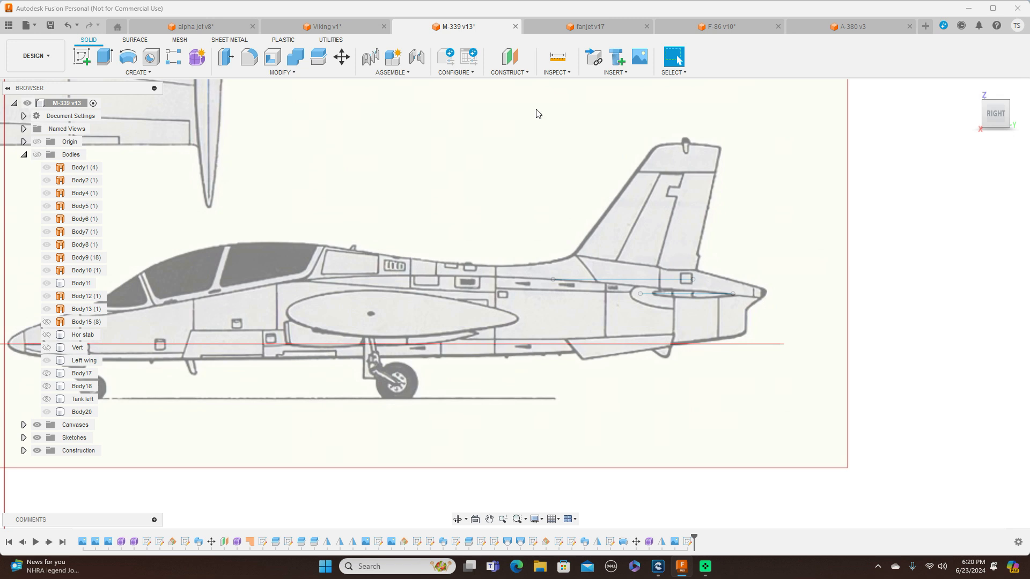
pyautogui.click(523, 74)
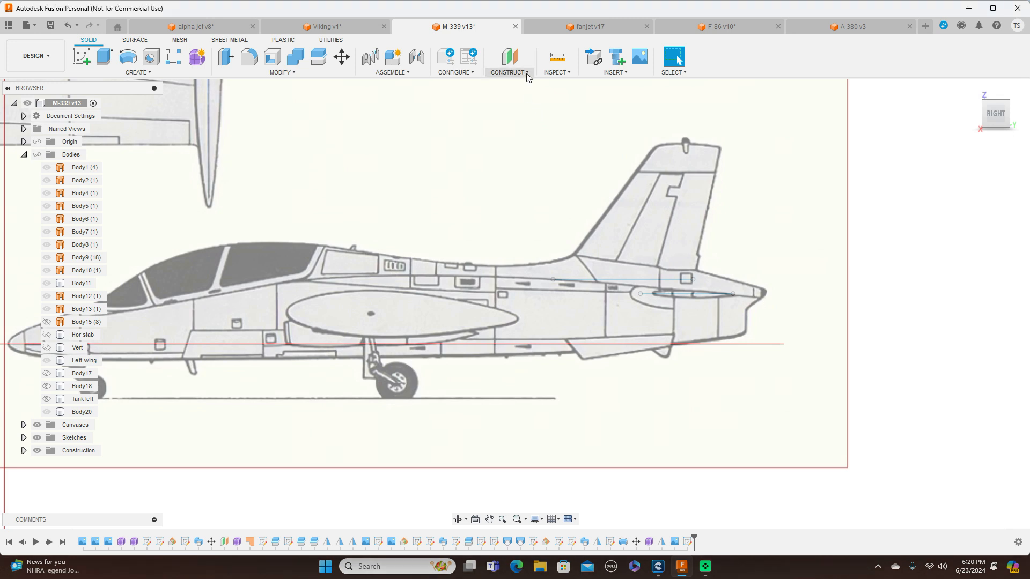
pyautogui.click(526, 95)
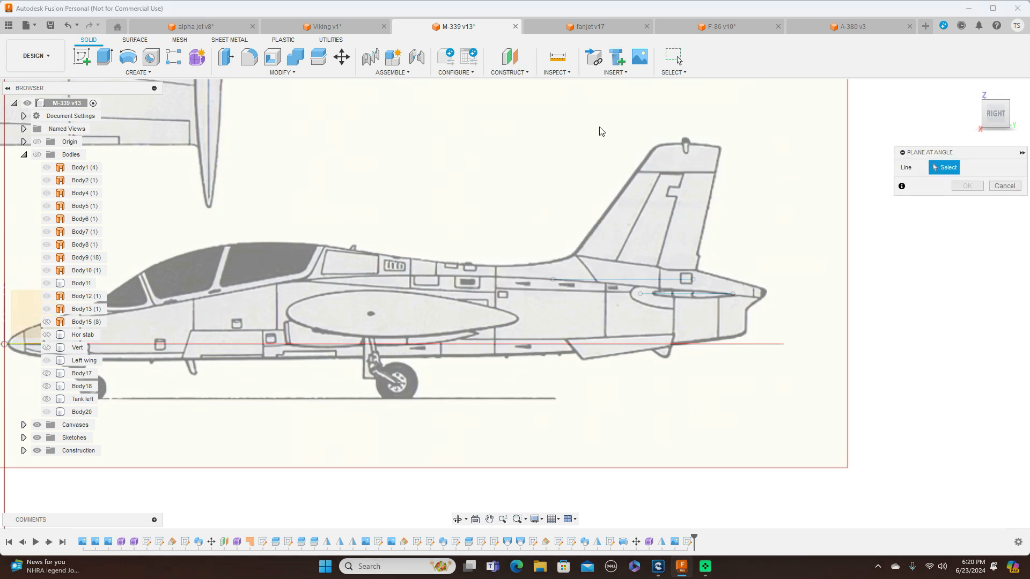
pyautogui.click(620, 282)
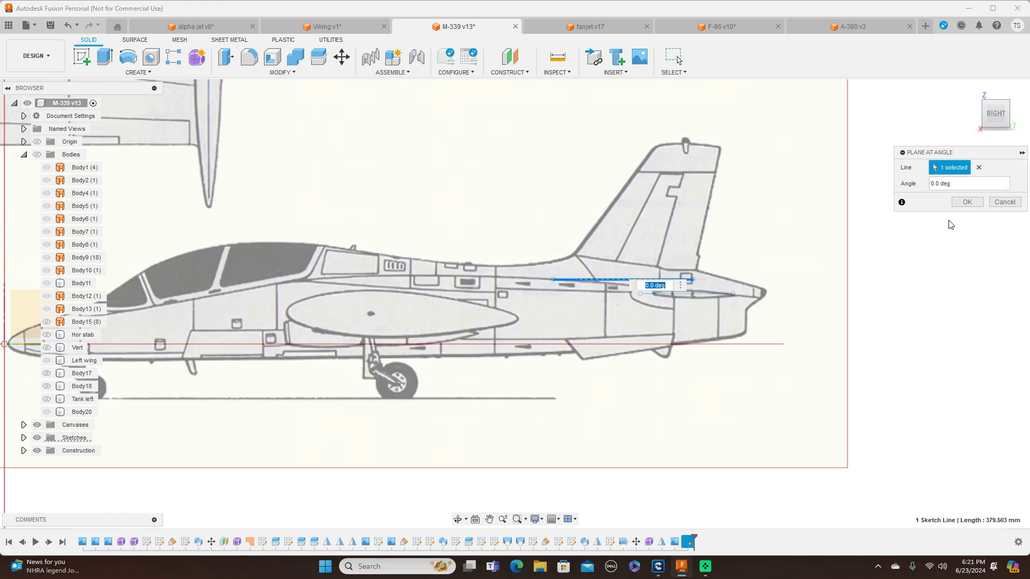
pyautogui.click(960, 204)
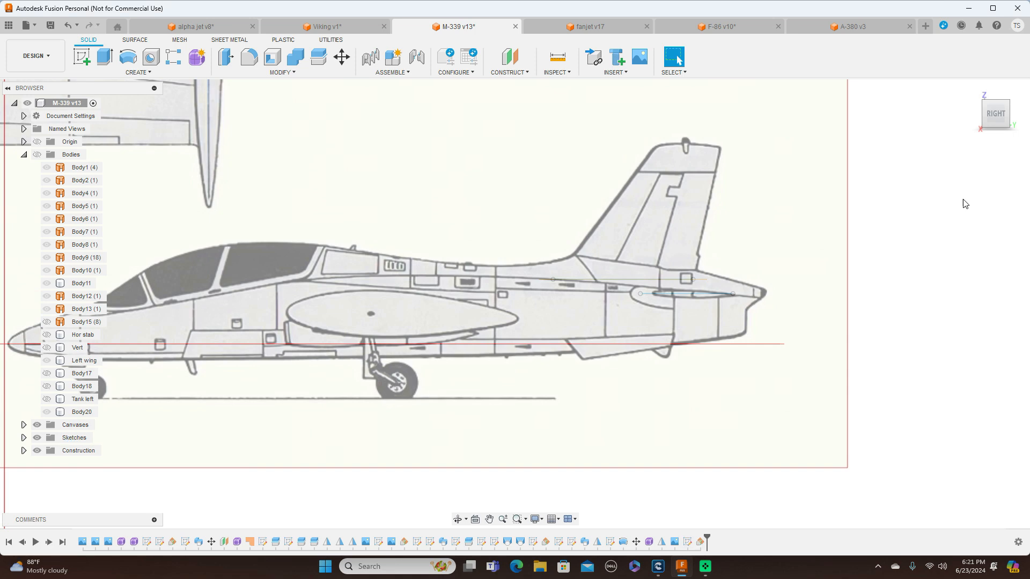
# Start a sketch on the horizontal construction plane below the fin, oriented in the top view with the nose facing left
pyautogui.click(995, 101)
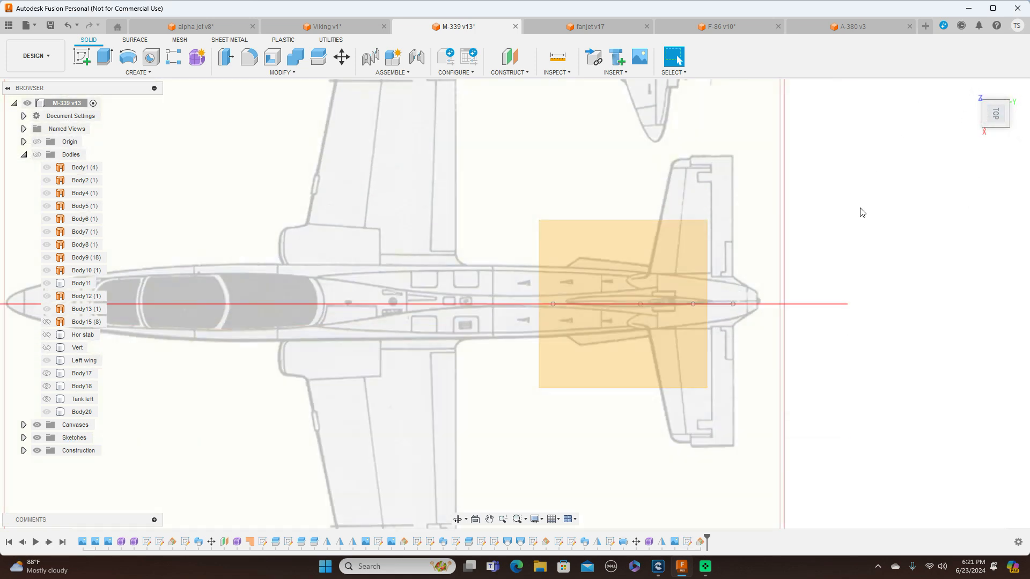
pyautogui.scroll(2, 861, 212)
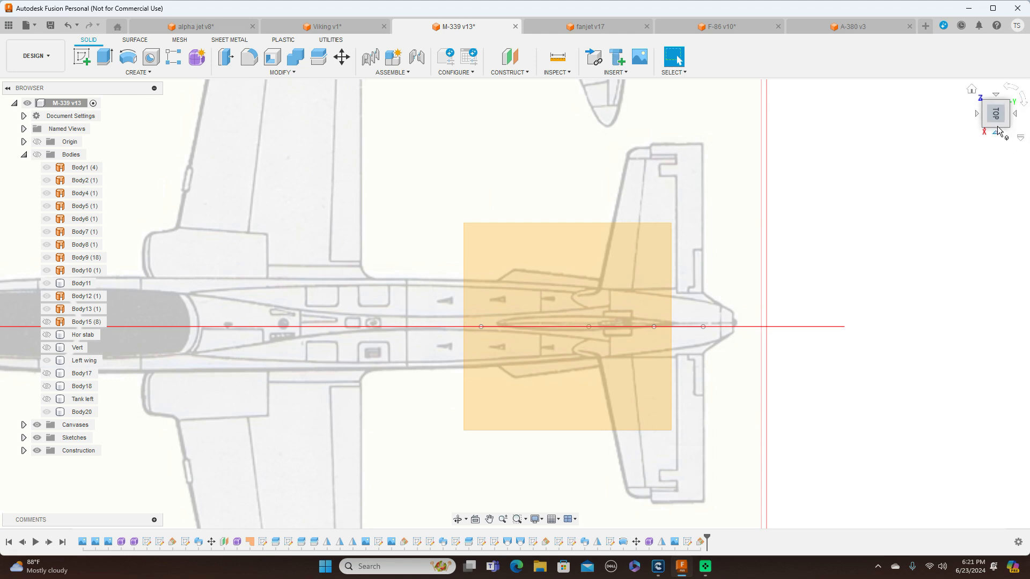
pyautogui.click(998, 130)
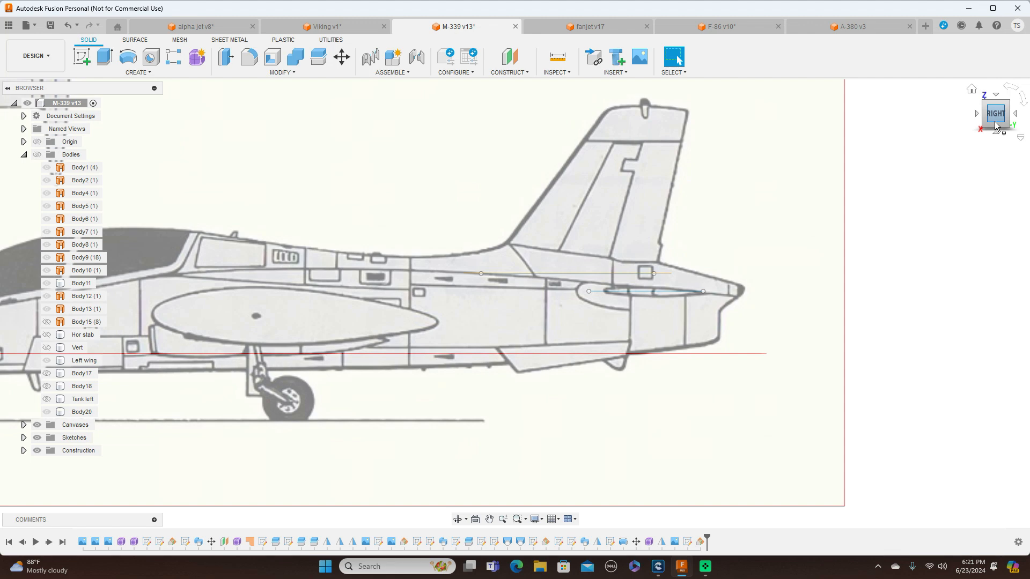
pyautogui.click(995, 101)
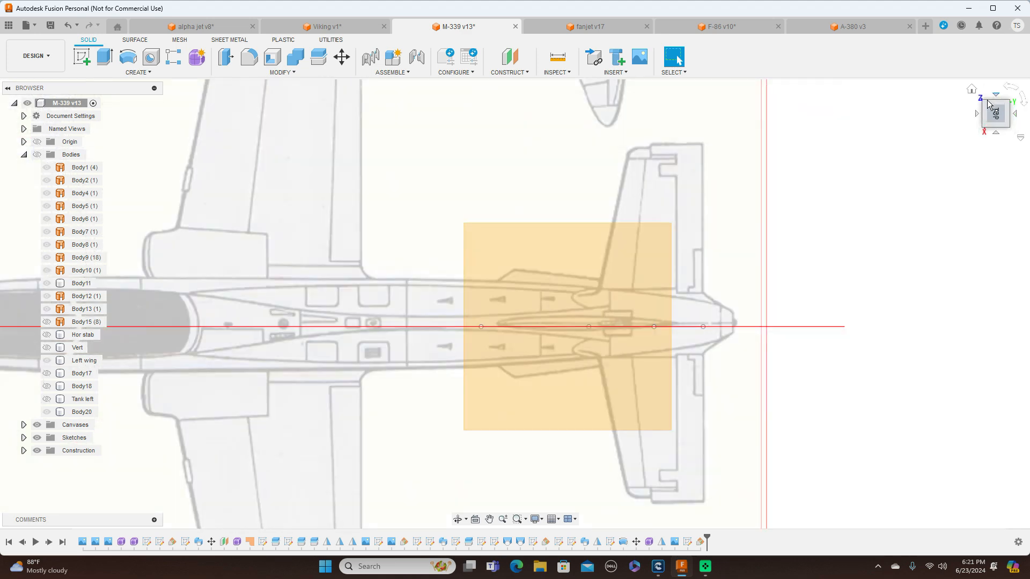
pyautogui.click(567, 258)
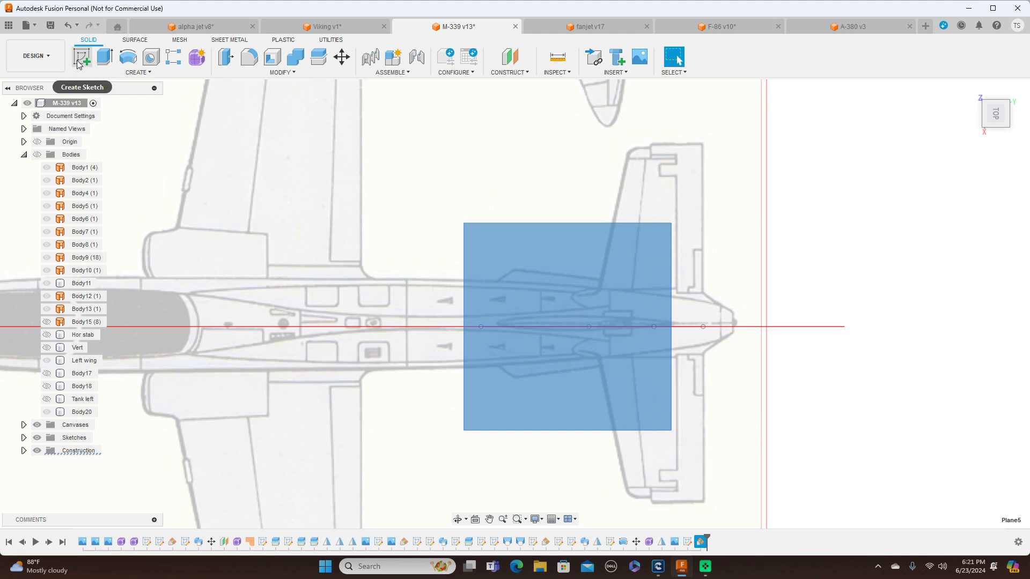
pyautogui.click(79, 64)
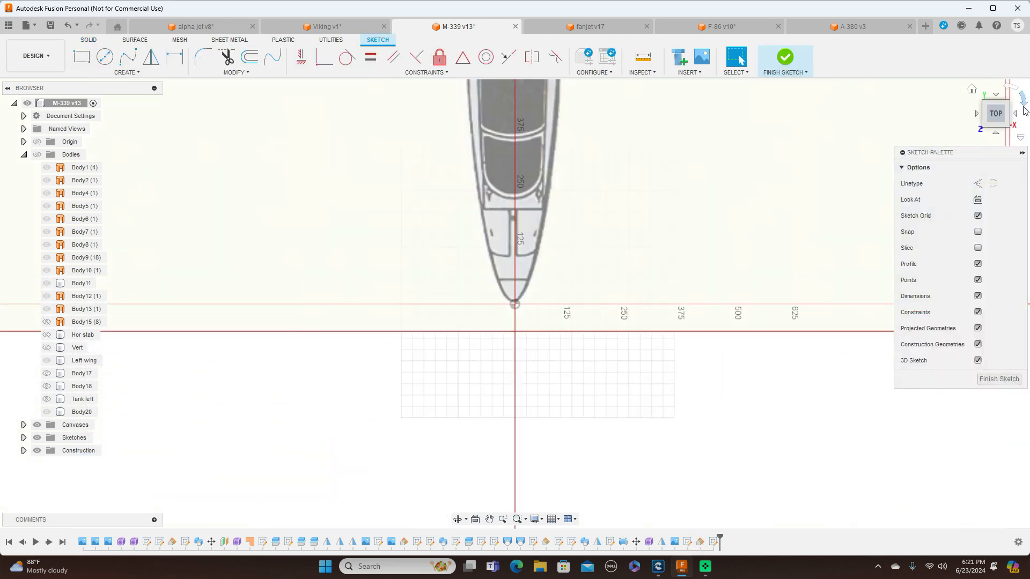
pyautogui.click(1023, 107)
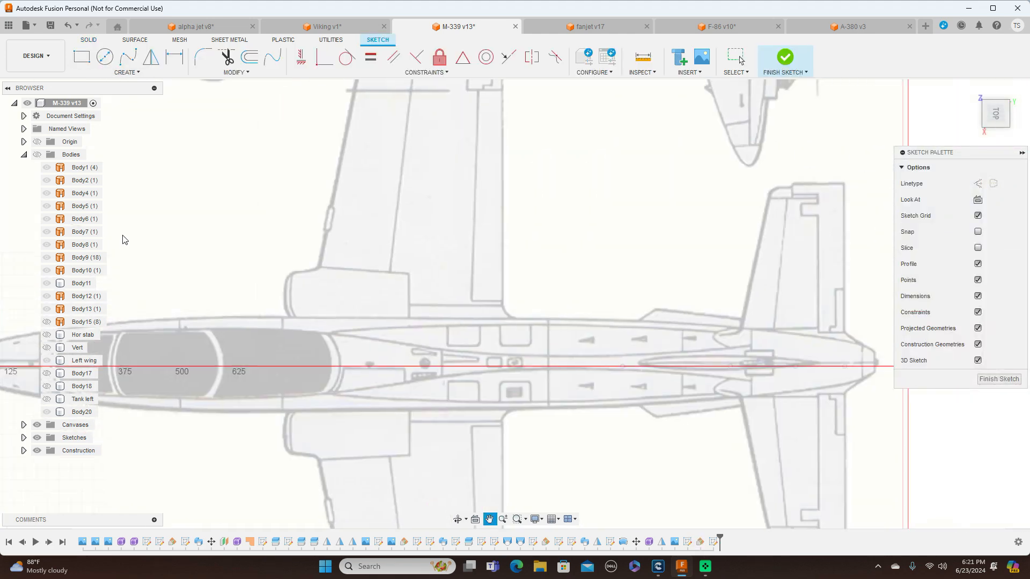
pyautogui.scroll(2, 392, 234)
pyautogui.moveTo(454, 226)
pyautogui.mouseDown(button='middle')
pyautogui.moveTo(349, 161)
pyautogui.moveTo(262, 133)
pyautogui.mouseUp(button='middle')
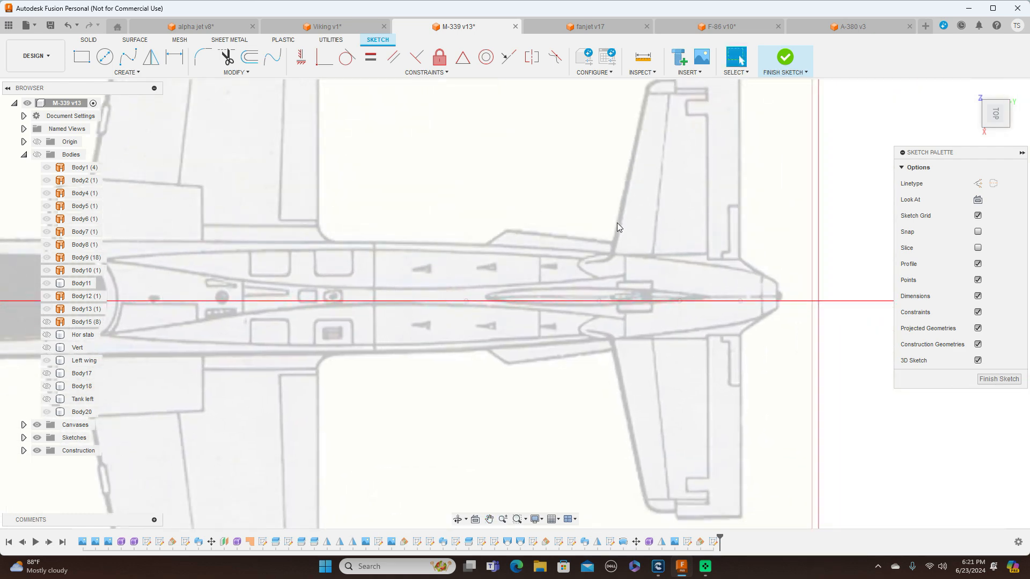
pyautogui.scroll(1, 617, 223)
# Draw a six-point fit point spline from the front to the rear end of the fin's base line, forming one half of the root airfoil
pyautogui.click(448, 311)
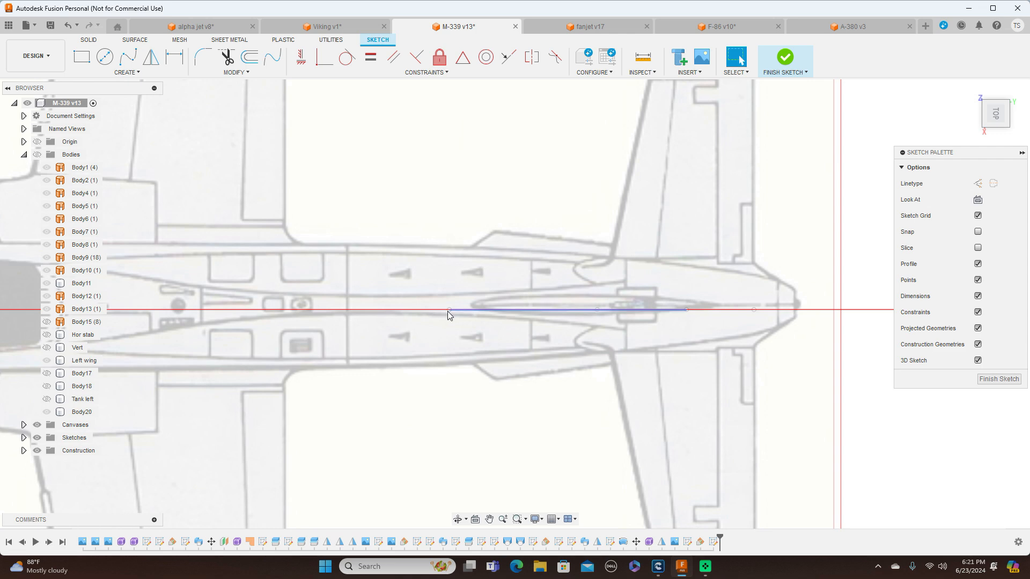
pyautogui.press('Delete')
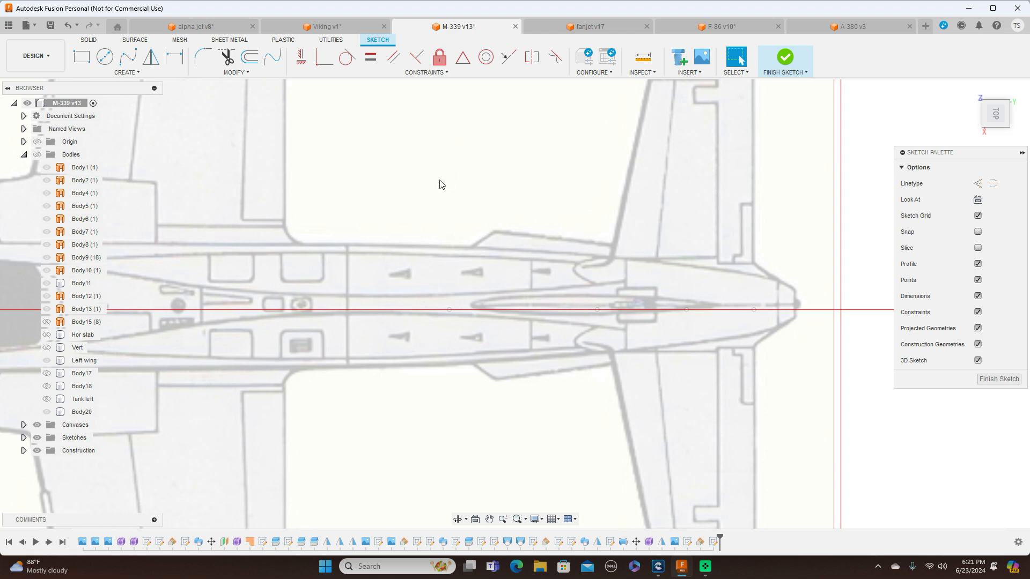
pyautogui.click(129, 58)
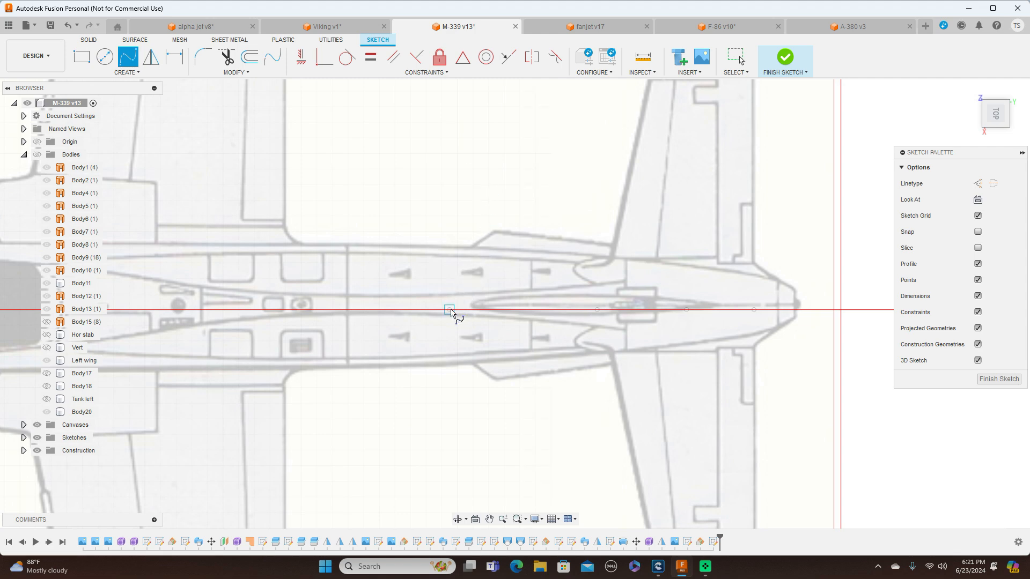
pyautogui.scroll(2, 453, 311)
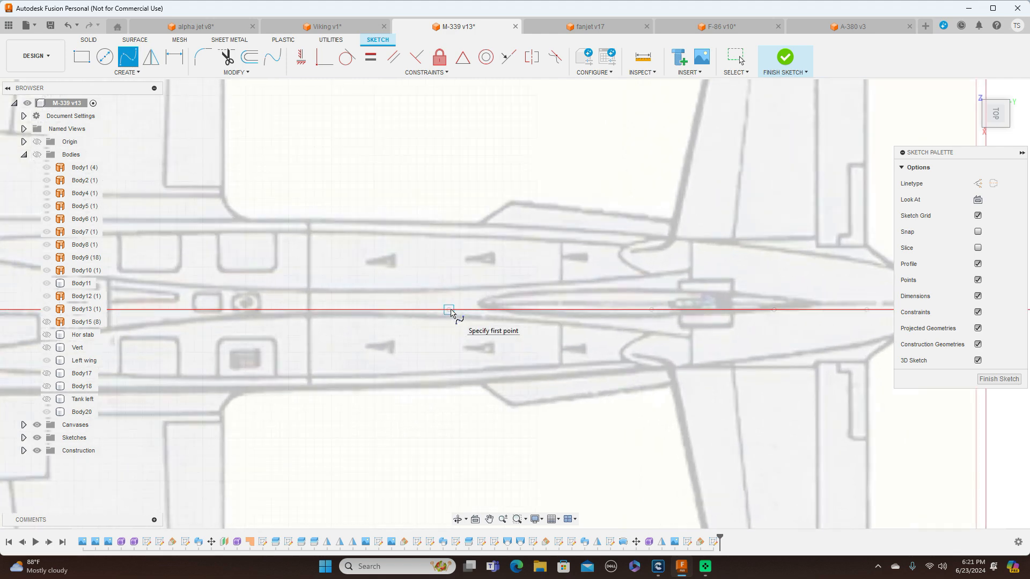
pyautogui.click(449, 310)
pyautogui.scroll(2, 451, 308)
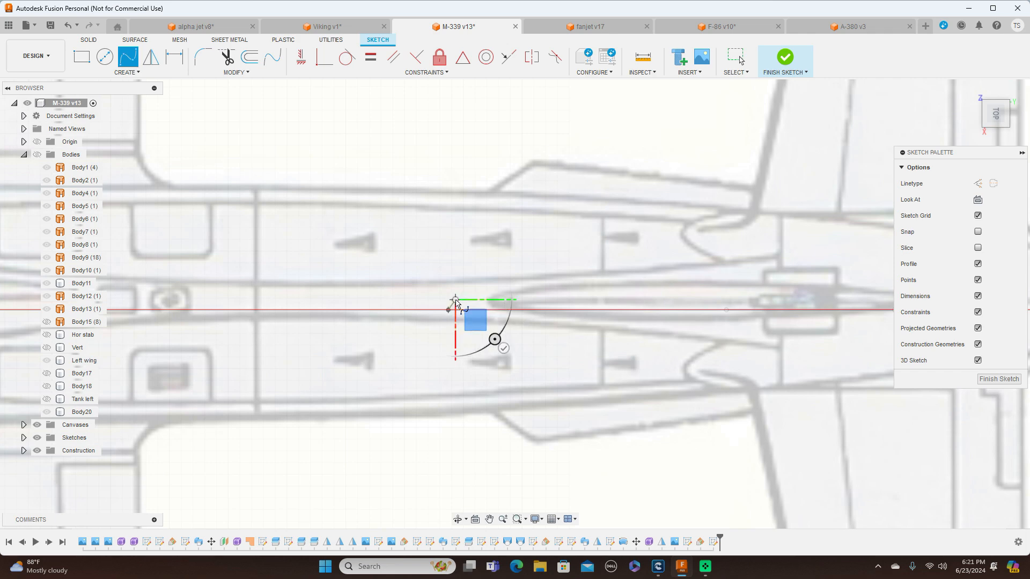
pyautogui.click(515, 289)
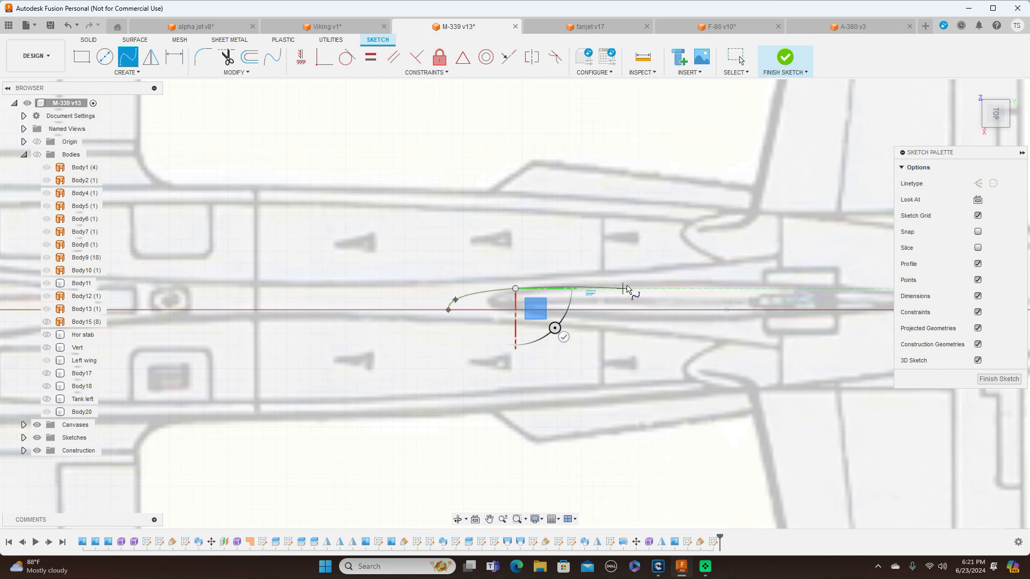
pyautogui.click(630, 288)
pyautogui.moveTo(630, 288); pyautogui.dragTo(427, 280, button='middle')
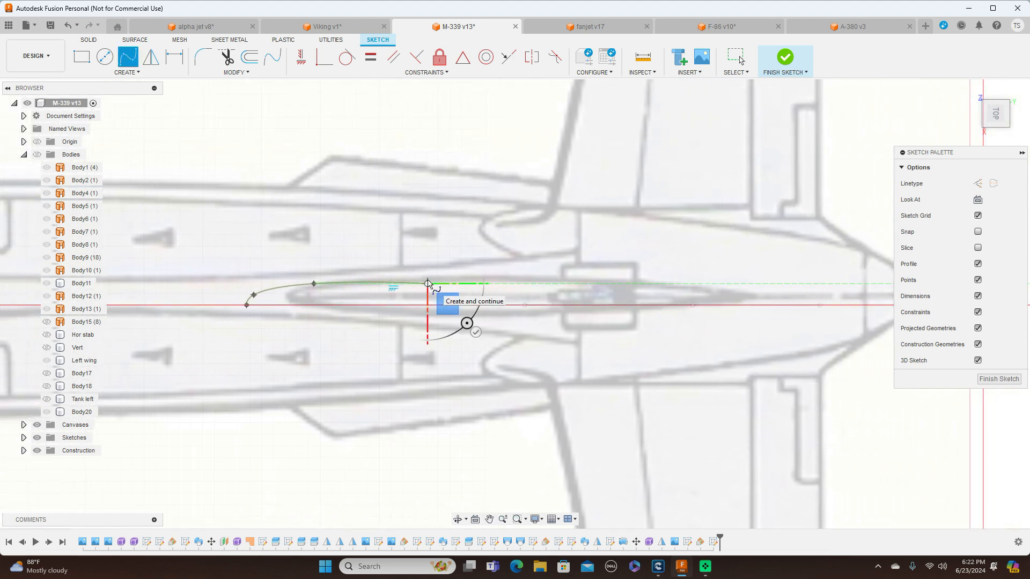
pyautogui.click(546, 284)
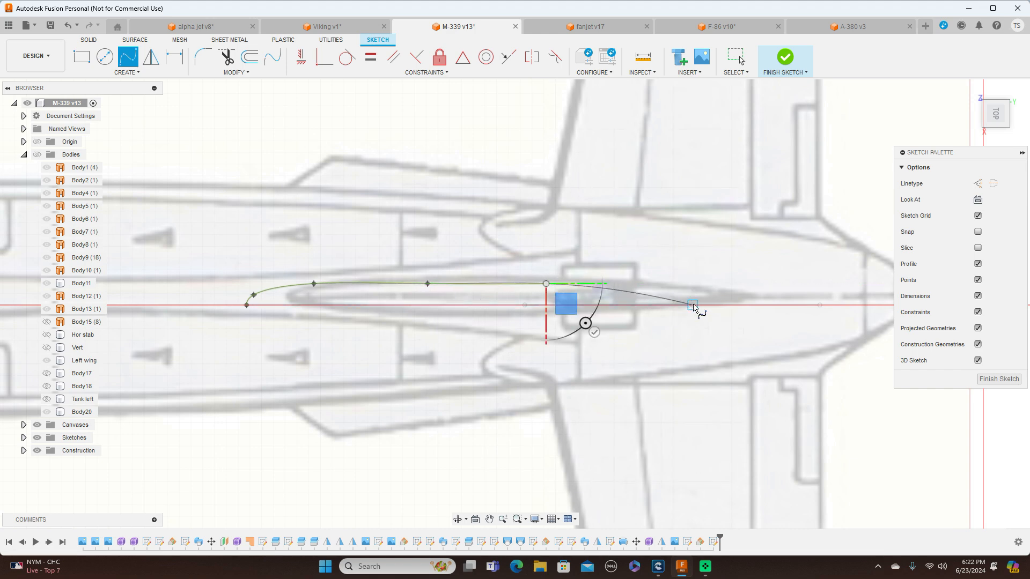
pyautogui.click(693, 306)
pyautogui.rightClick(724, 316)
pyautogui.click(748, 303)
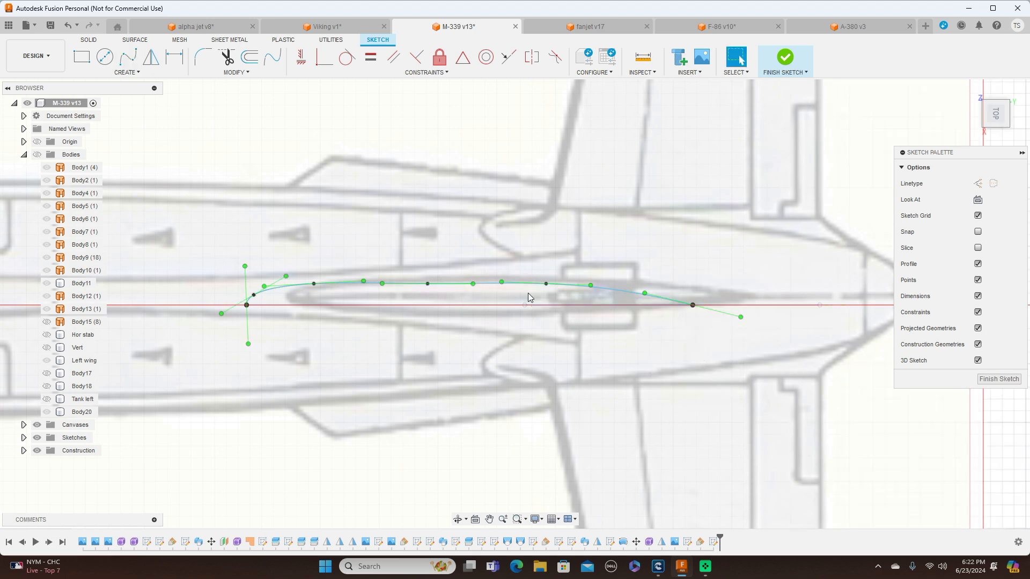
# Pull the spline's middle fit point slightly outward and project the fin's base line into the sketch to close the half profile
pyautogui.click(433, 285)
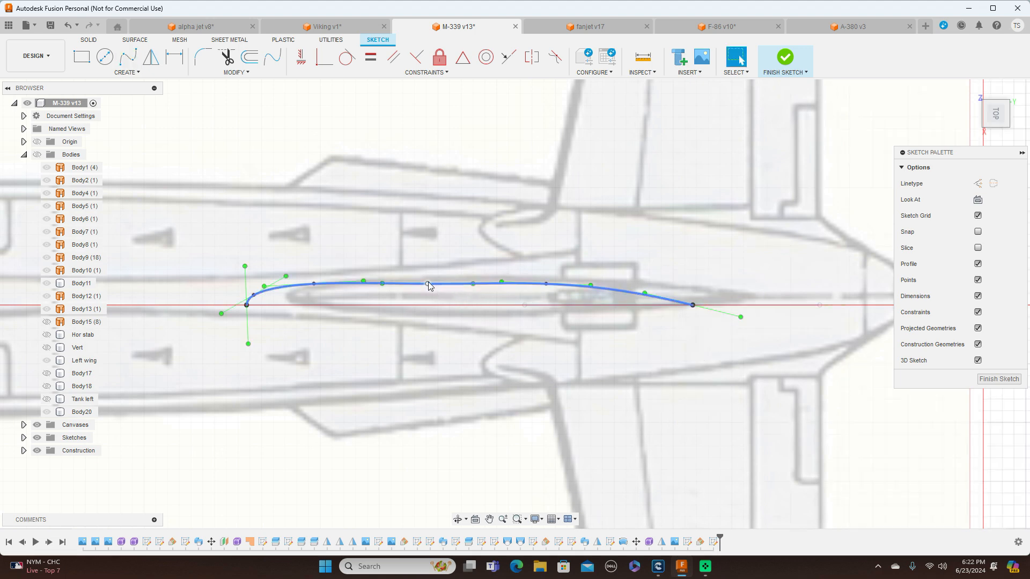
pyautogui.click(429, 281)
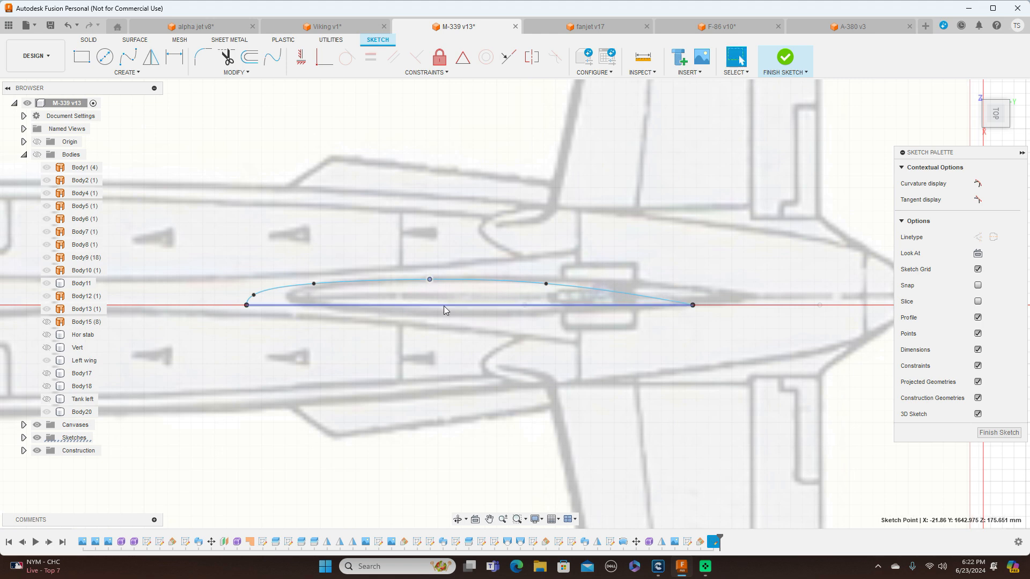
pyautogui.press('p')
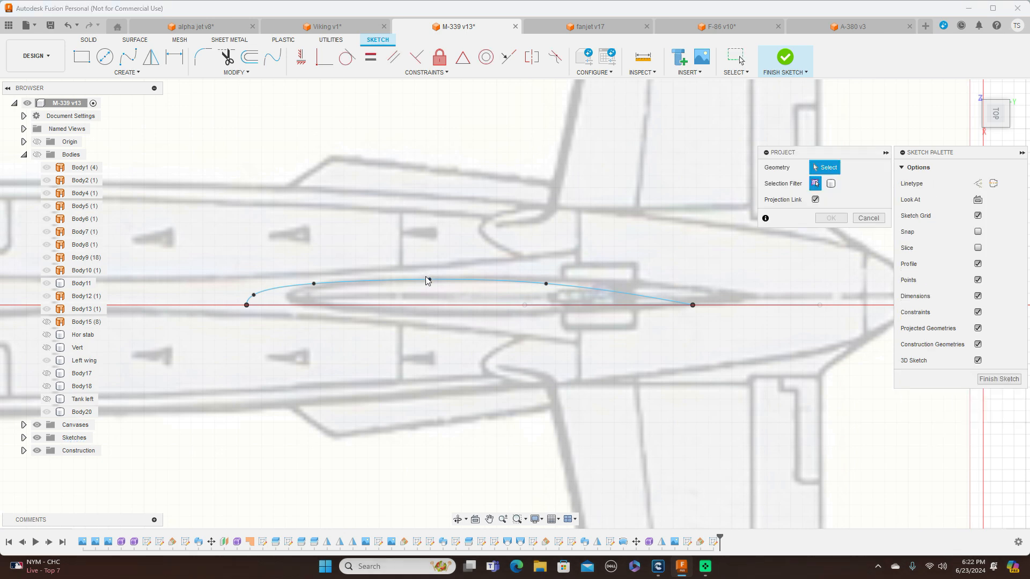
pyautogui.click(425, 304)
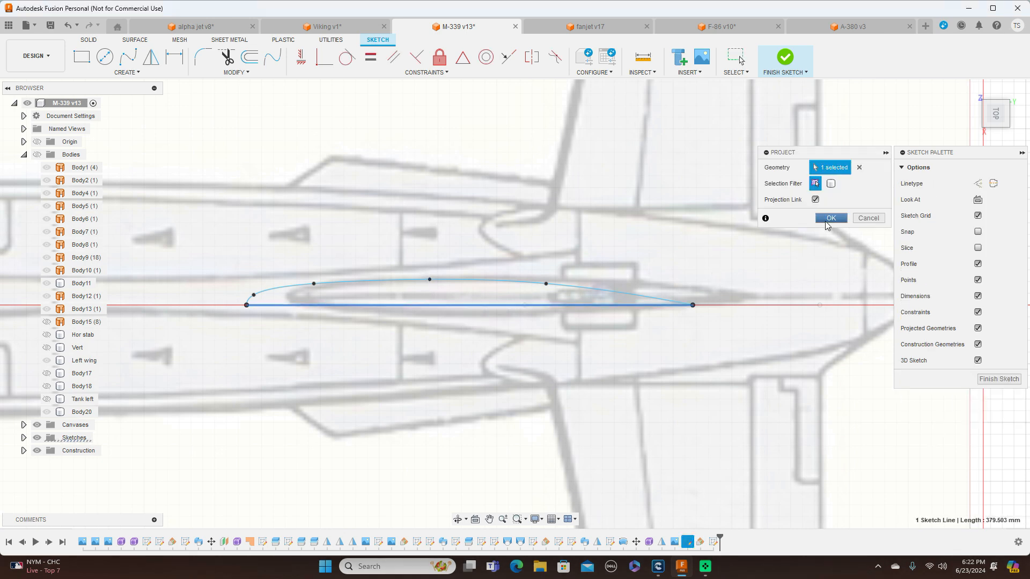
pyautogui.click(830, 219)
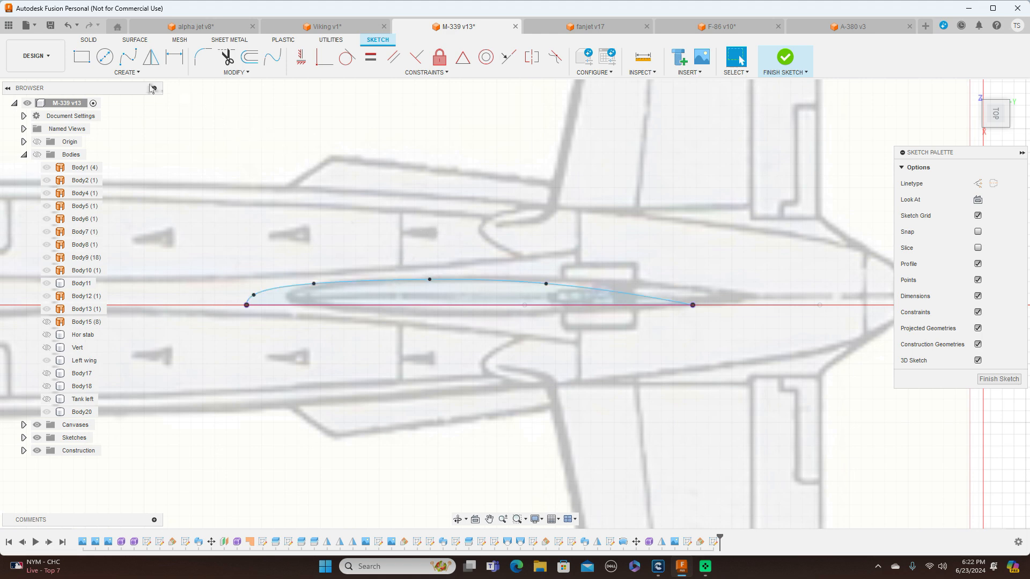
# Mirror the spline about the projected base line to complete the symmetrical root airfoil, and finish the sketch
pyautogui.click(151, 56)
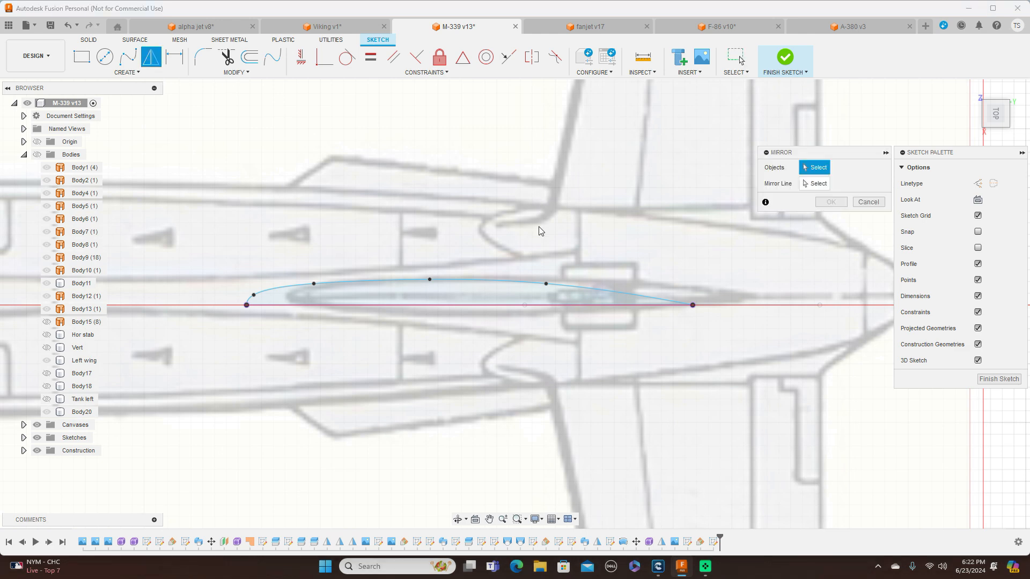
pyautogui.click(503, 280)
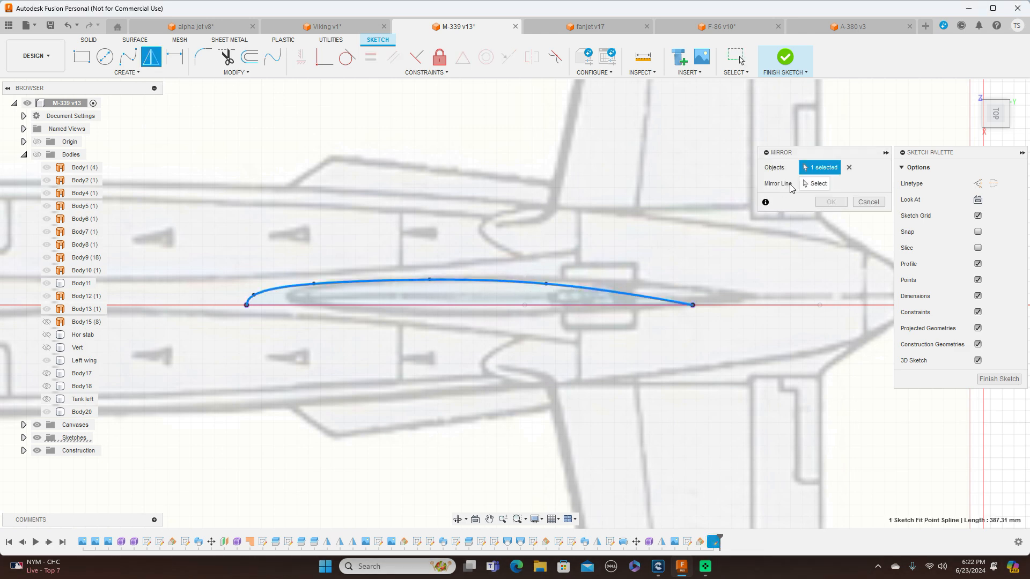
pyautogui.click(808, 183)
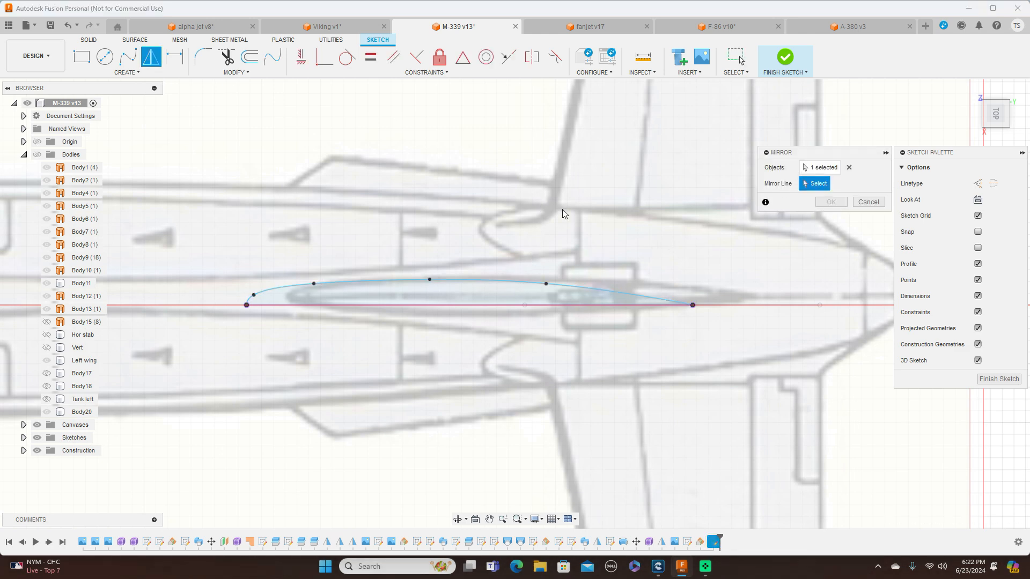
pyautogui.click(497, 305)
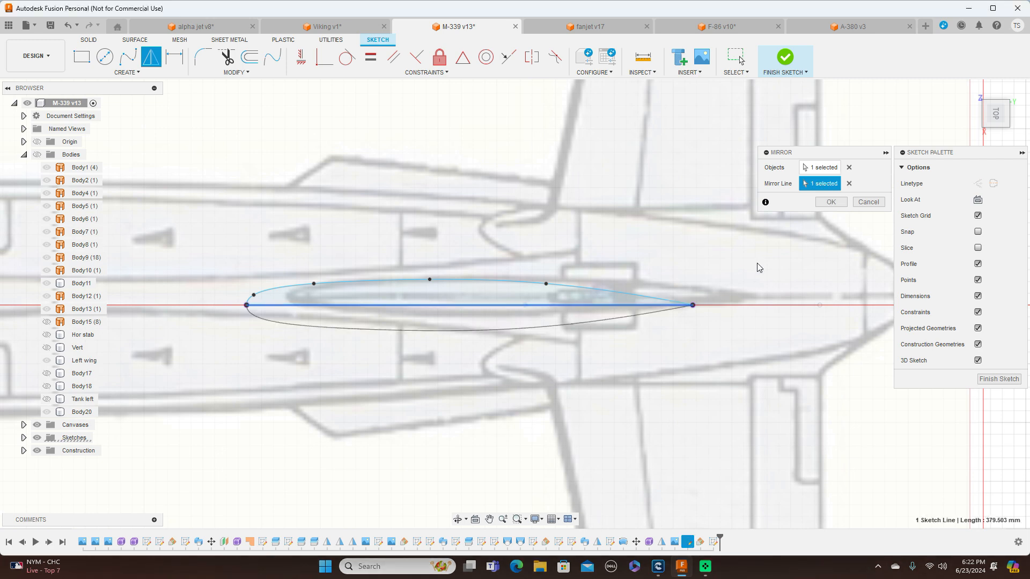
pyautogui.click(829, 202)
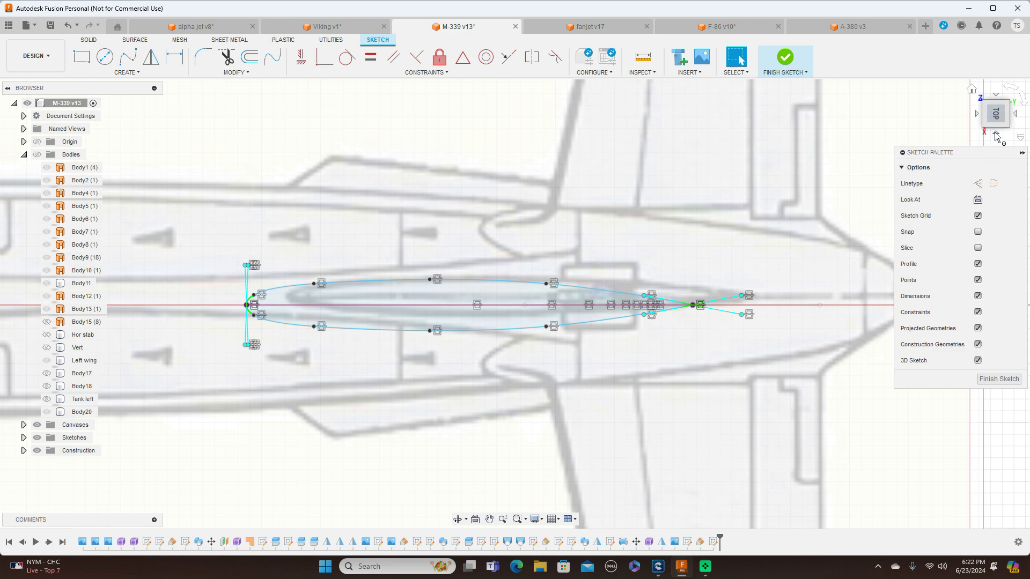
pyautogui.click(996, 134)
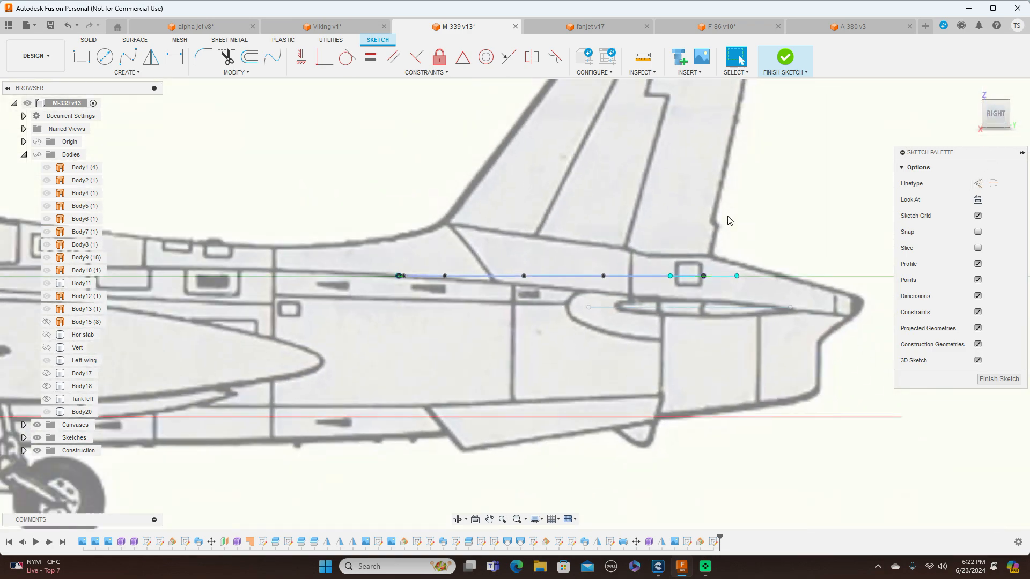
pyautogui.scroll(-2, 729, 220)
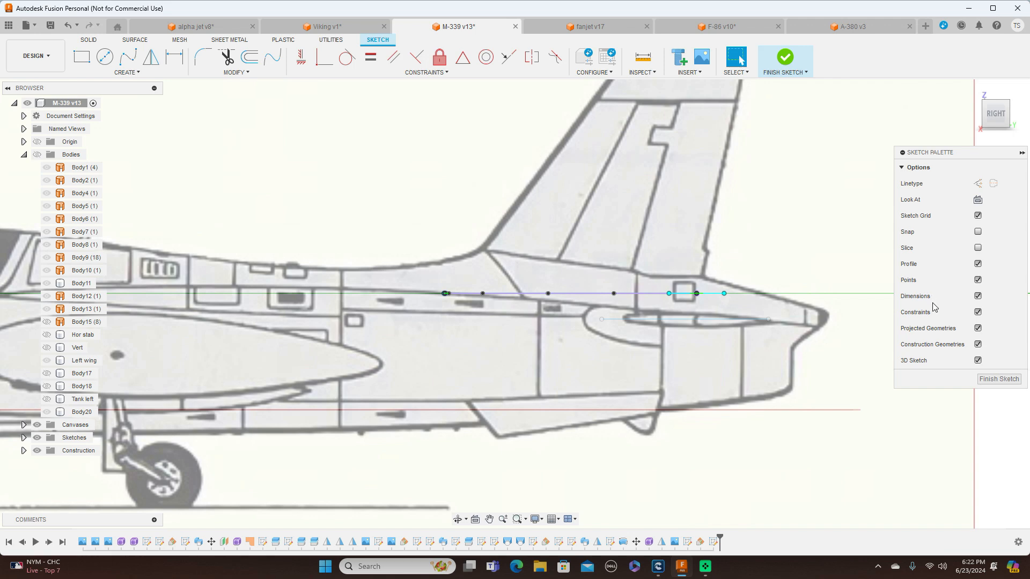
pyautogui.click(997, 378)
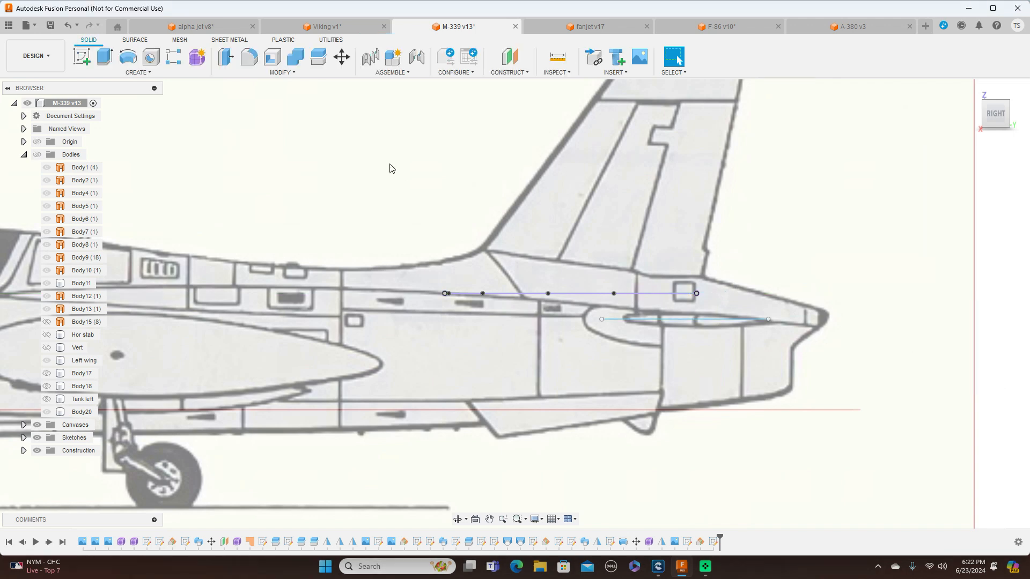
# Start a sketch on the side plane, facing the right view over the vertical tail on the canvas
pyautogui.click(82, 57)
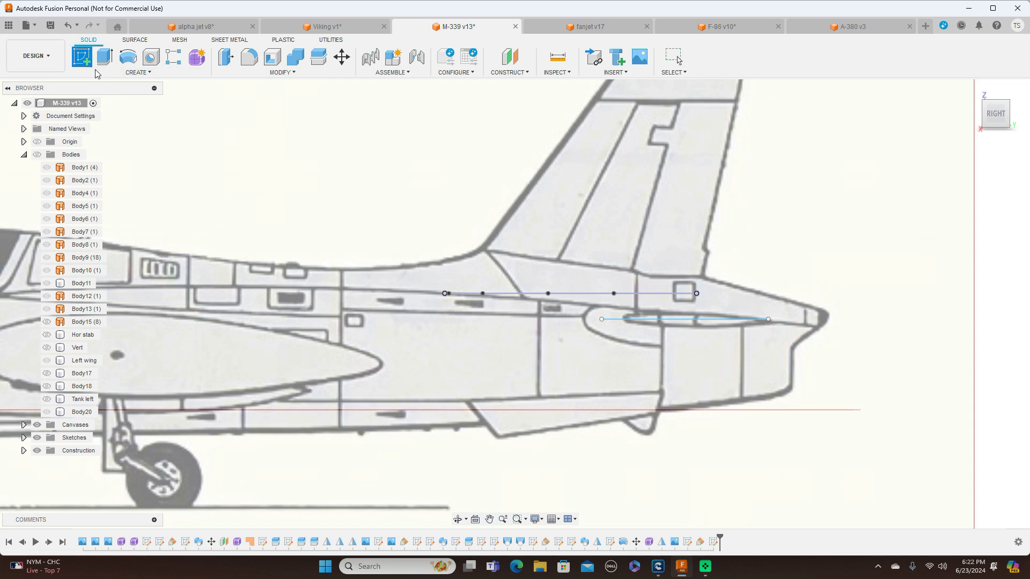
pyautogui.click(298, 206)
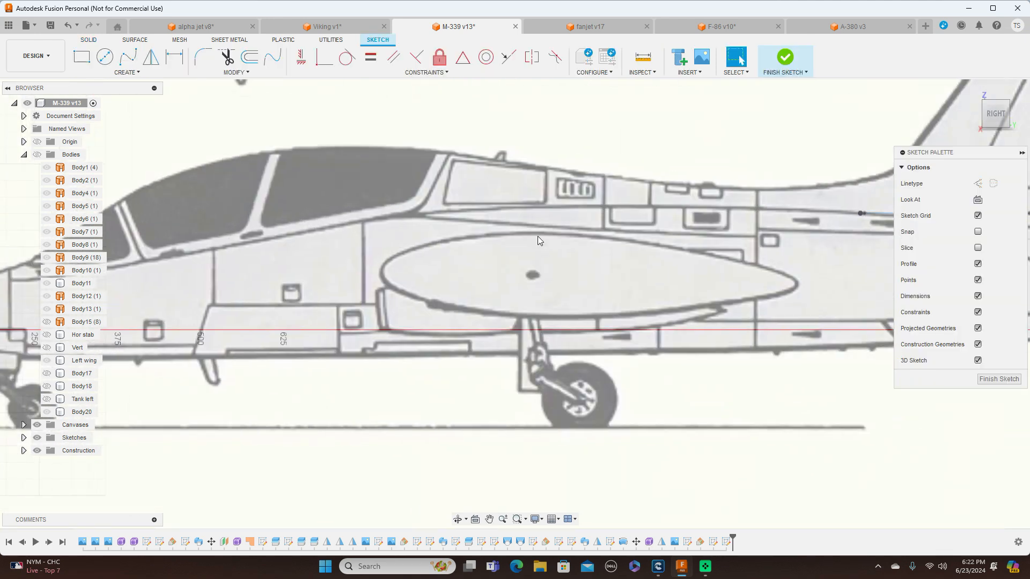
pyautogui.moveTo(521, 285); pyautogui.dragTo(161, 375, button='middle')
pyautogui.scroll(2, 382, 327)
pyautogui.moveTo(436, 285); pyautogui.dragTo(363, 366, button='middle')
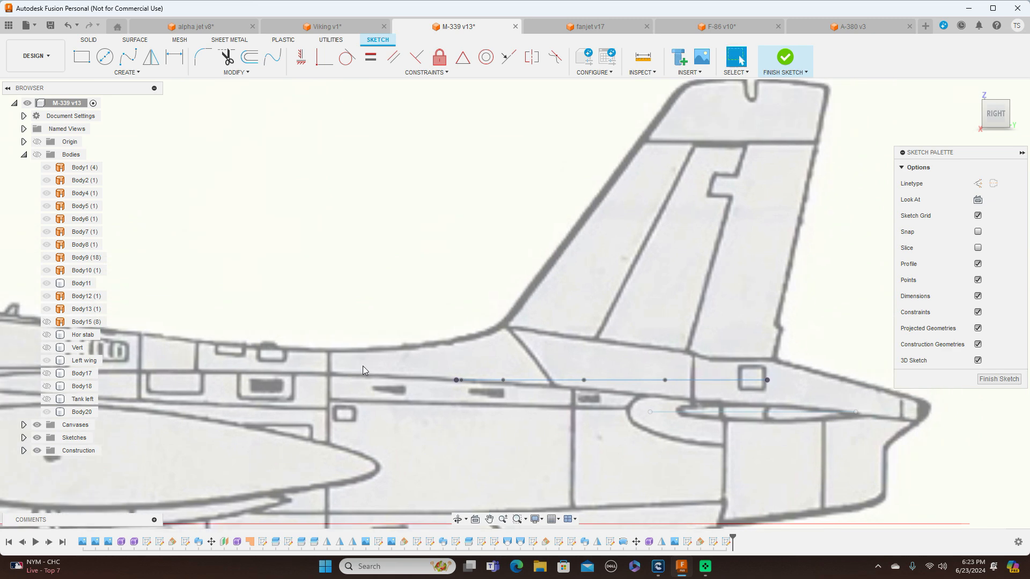
# Draw a line about 443 mm long at about 52.3° from the airfoil's front end along the fin's leading edge to its tip
pyautogui.press('l')
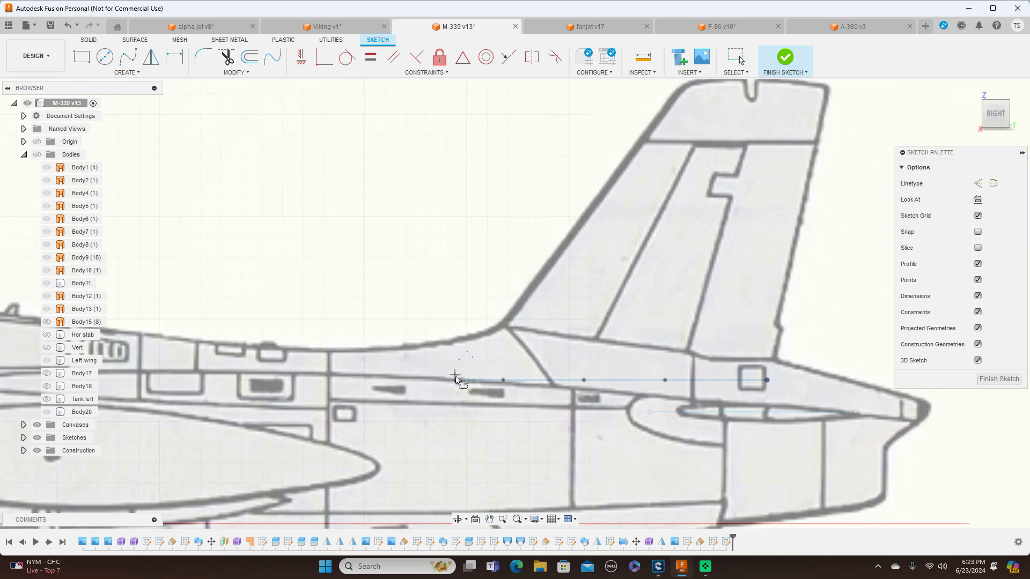
pyautogui.click(456, 380)
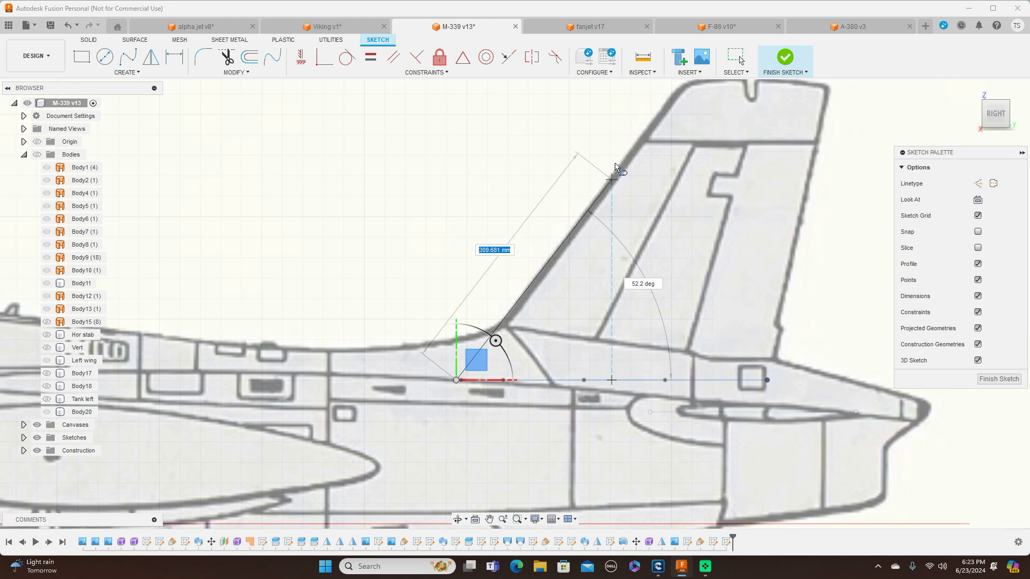
pyautogui.moveTo(622, 157); pyautogui.dragTo(576, 226, button='middle')
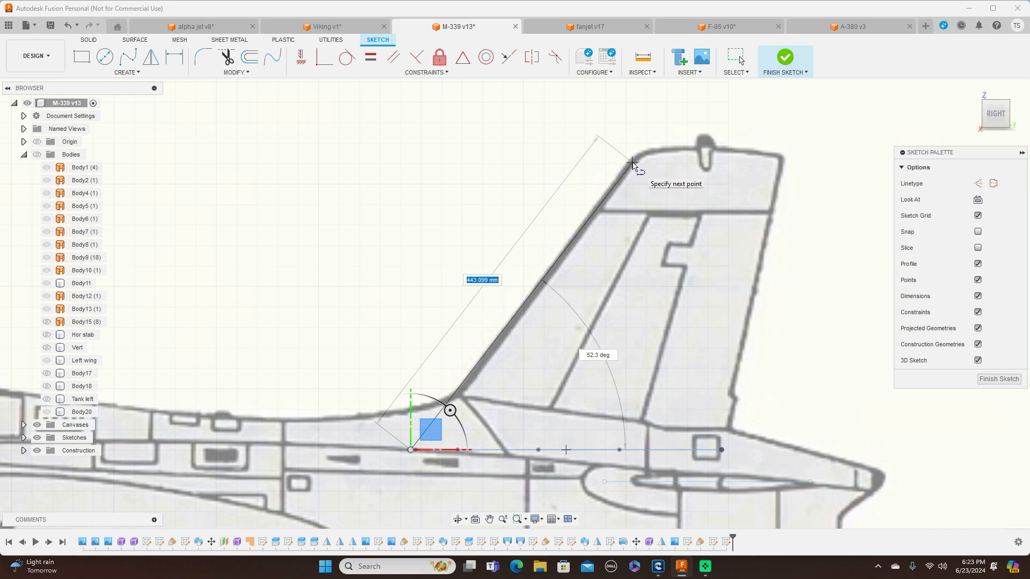
pyautogui.click(632, 164)
pyautogui.rightClick(634, 167)
pyautogui.click(665, 162)
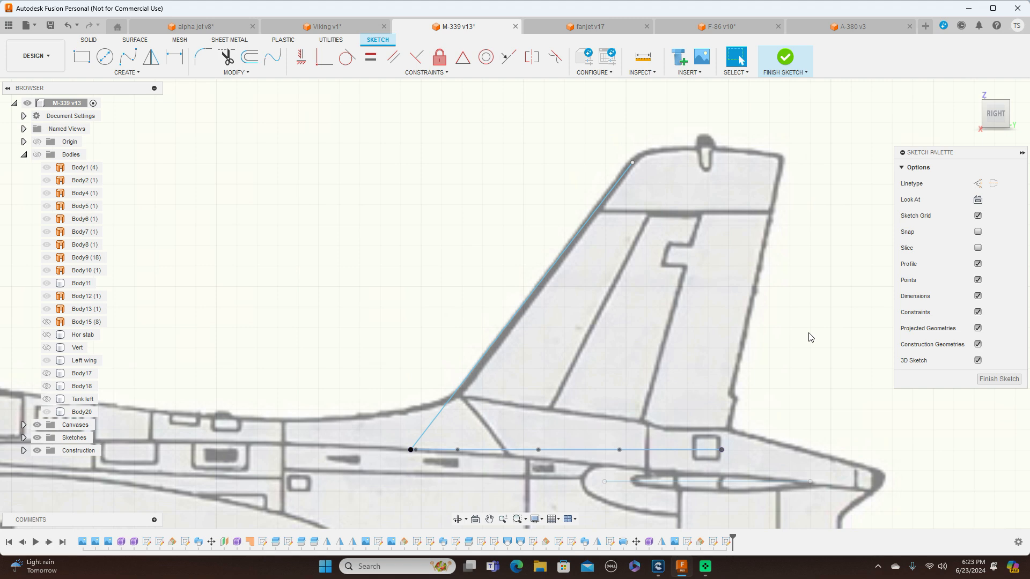
# Draw a line about 359 mm long at about 77.8° from the airfoil's rear end along the fin's trailing edge, level with the leading-edge line's tip
pyautogui.press('l')
pyautogui.click(721, 450)
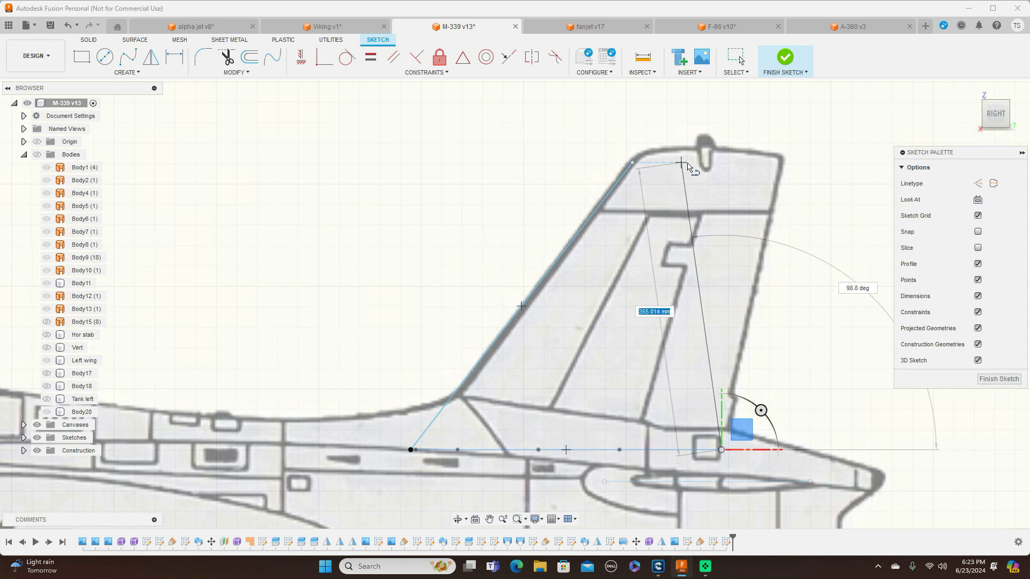
pyautogui.click(784, 163)
pyautogui.rightClick(783, 164)
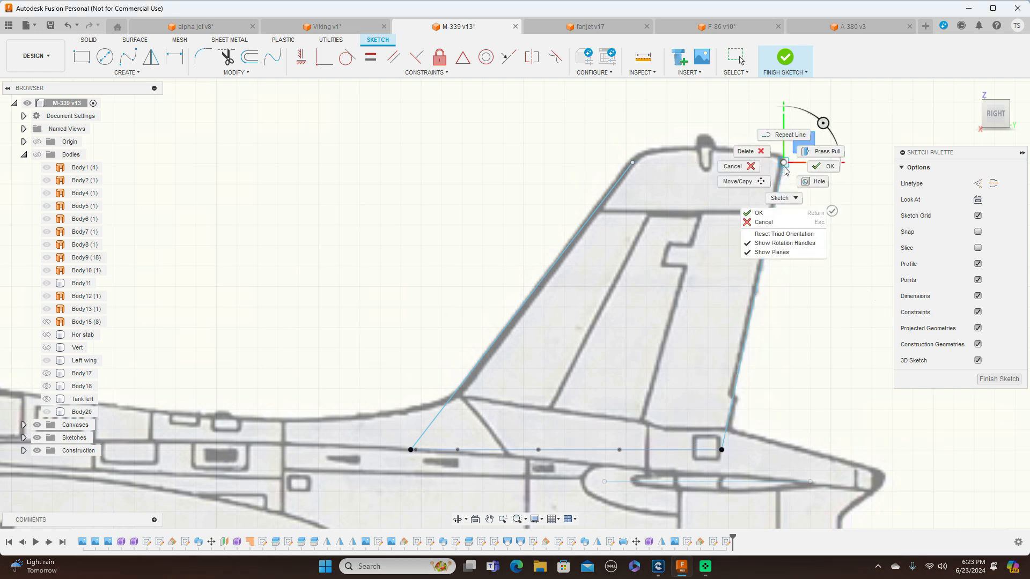
pyautogui.click(814, 169)
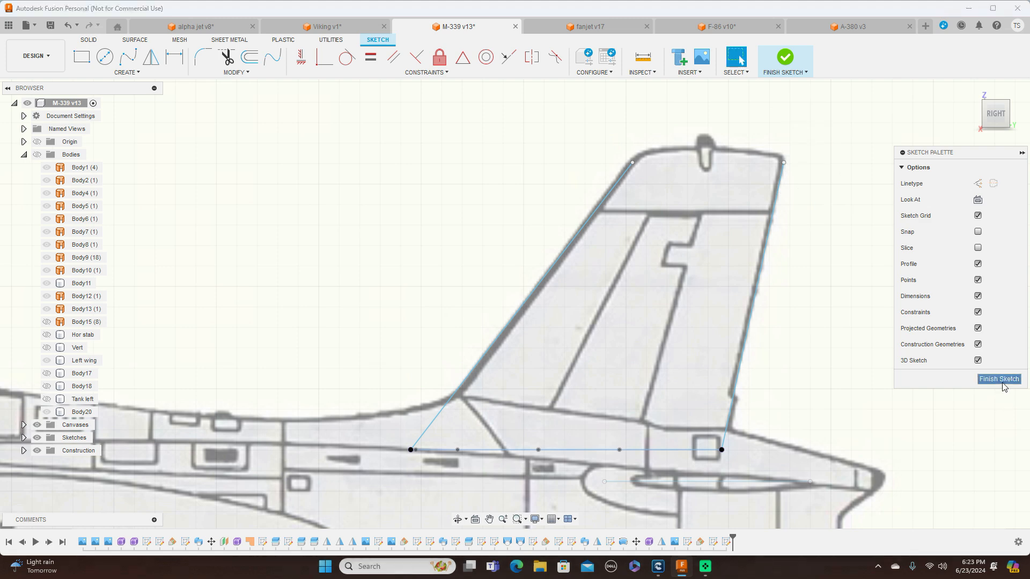
# Finish the fin edge sketch and hide the canvases so only the sketches remain on screen
pyautogui.scroll(-3, 405, 250)
pyautogui.moveTo(376, 209); pyautogui.dragTo(632, 202, button='middle')
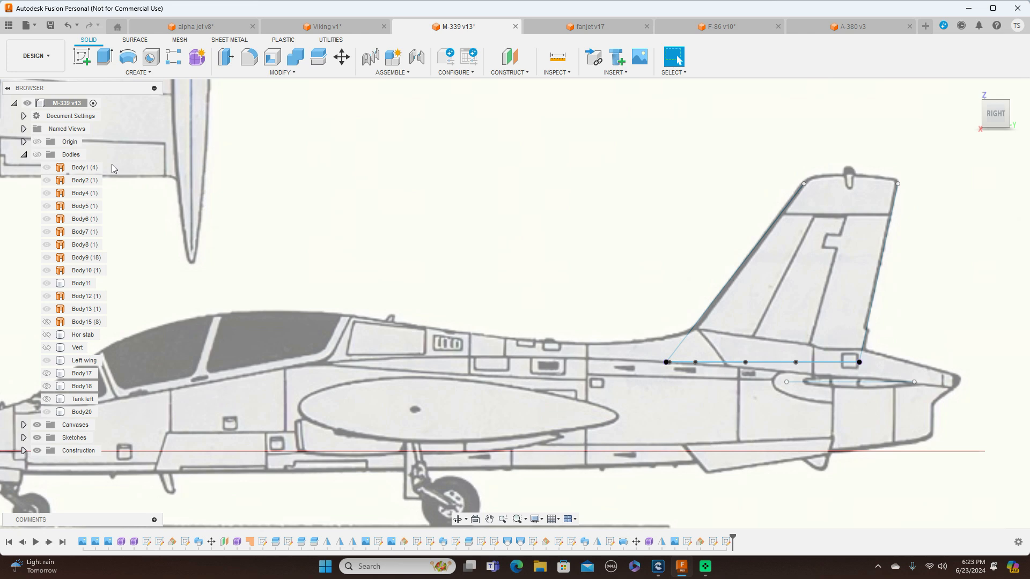
pyautogui.click(37, 425)
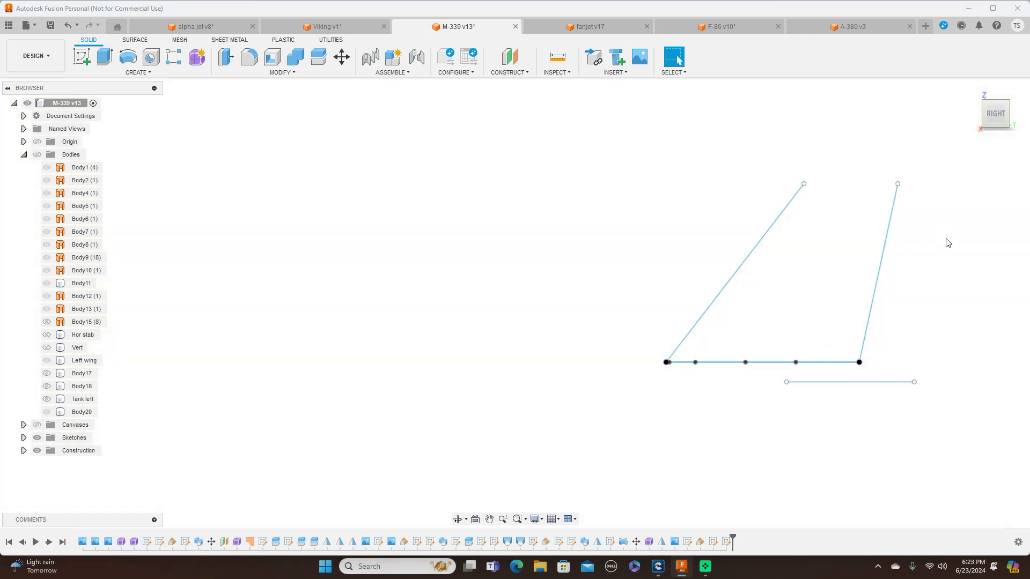
pyautogui.moveTo(993, 113); pyautogui.dragTo(1003, 133)
pyautogui.moveTo(906, 140); pyautogui.dragTo(794, 169)
pyautogui.scroll(3, 680, 202)
pyautogui.moveTo(635, 164); pyautogui.dragTo(526, 172, button='middle')
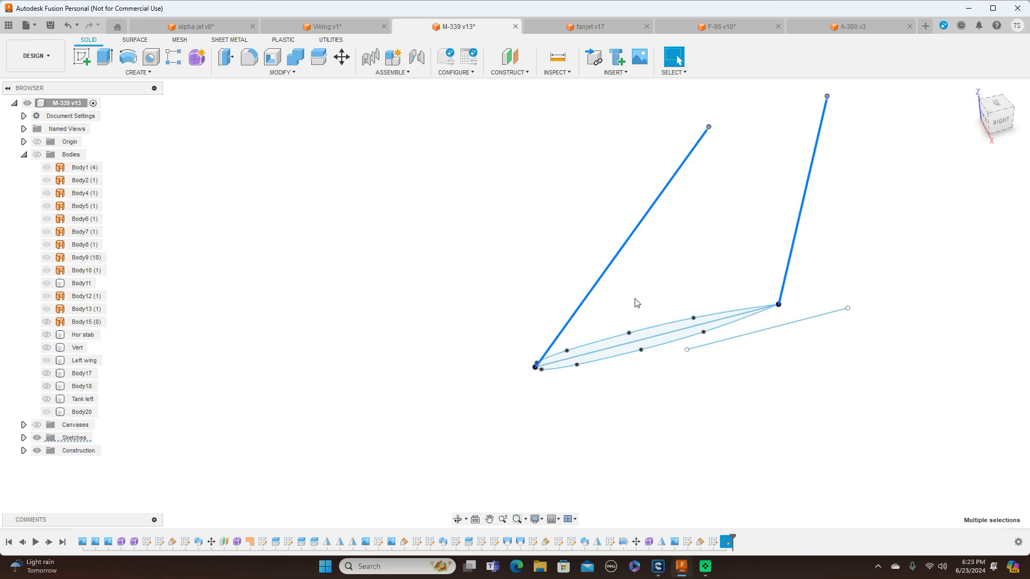
# Start a Sweep from the fin edge lines, using the Path + Guide Rail type with Full Extents
pyautogui.click(146, 73)
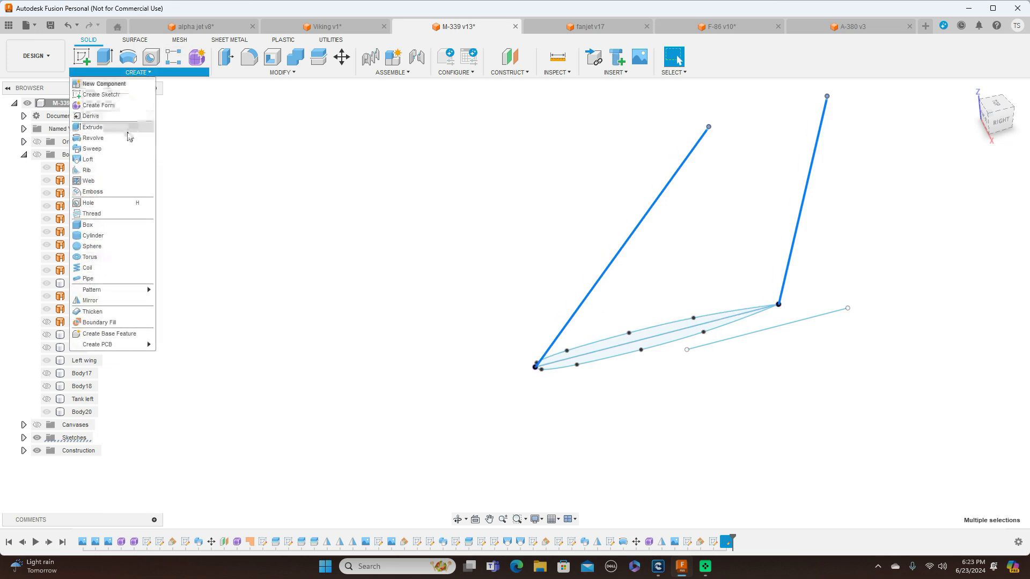
pyautogui.click(93, 149)
pyautogui.scroll(1, 590, 292)
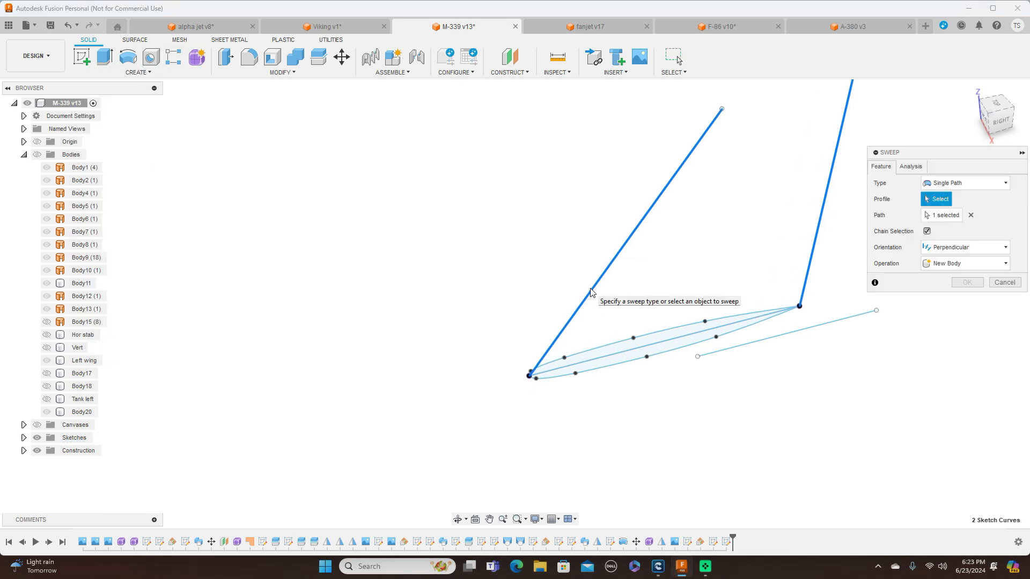
pyautogui.click(1004, 183)
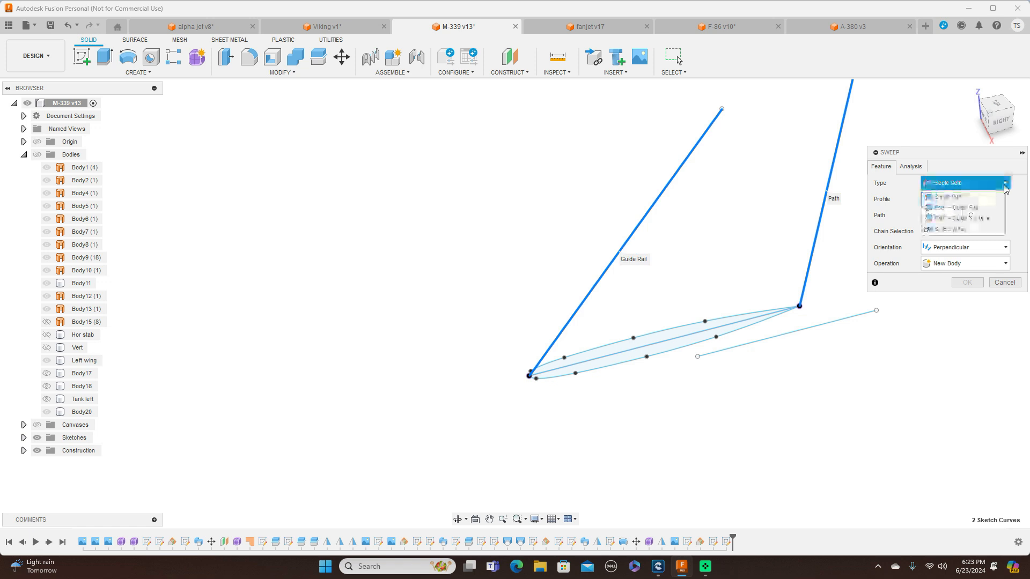
pyautogui.click(978, 208)
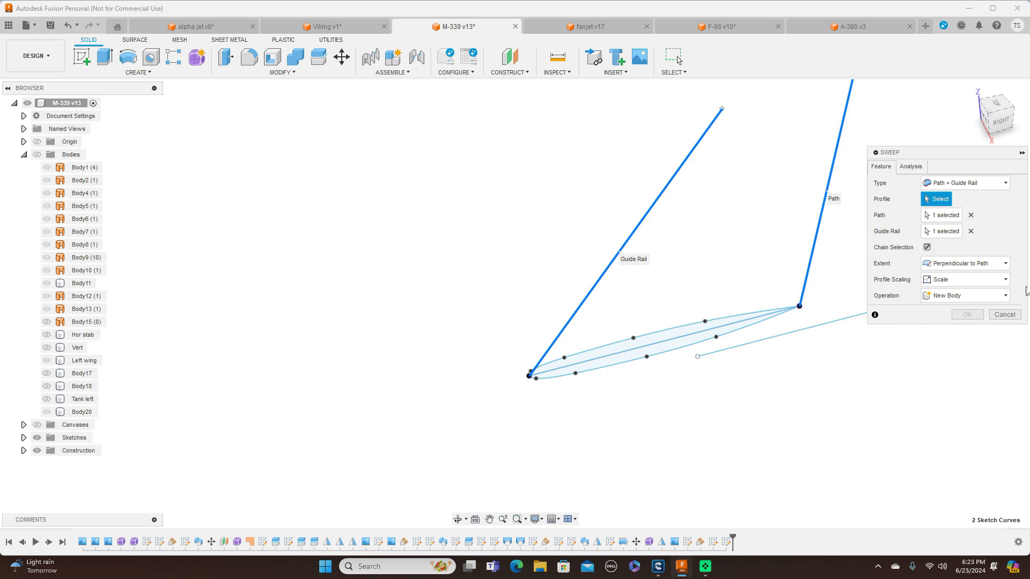
pyautogui.click(998, 263)
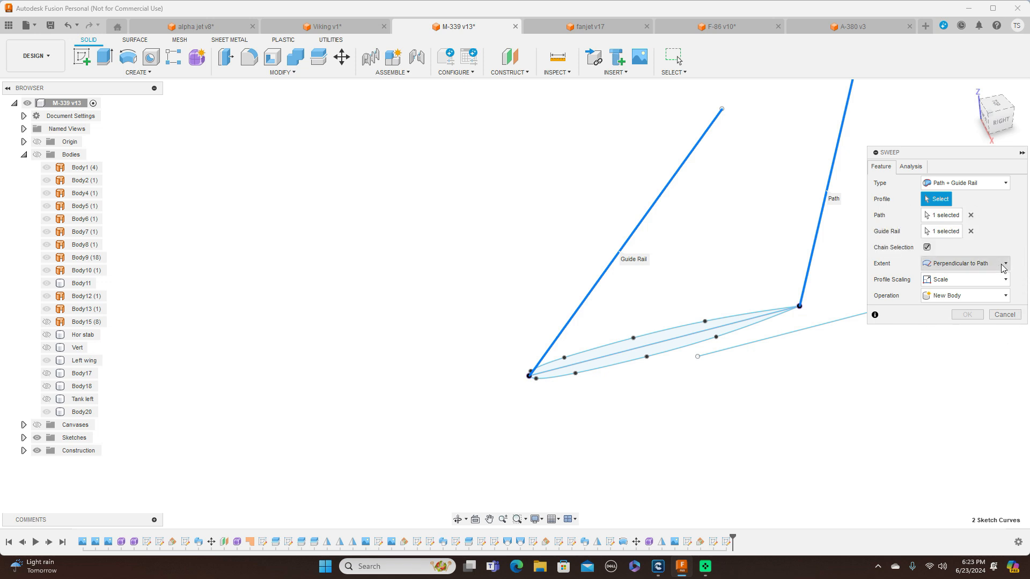
pyautogui.click(984, 293)
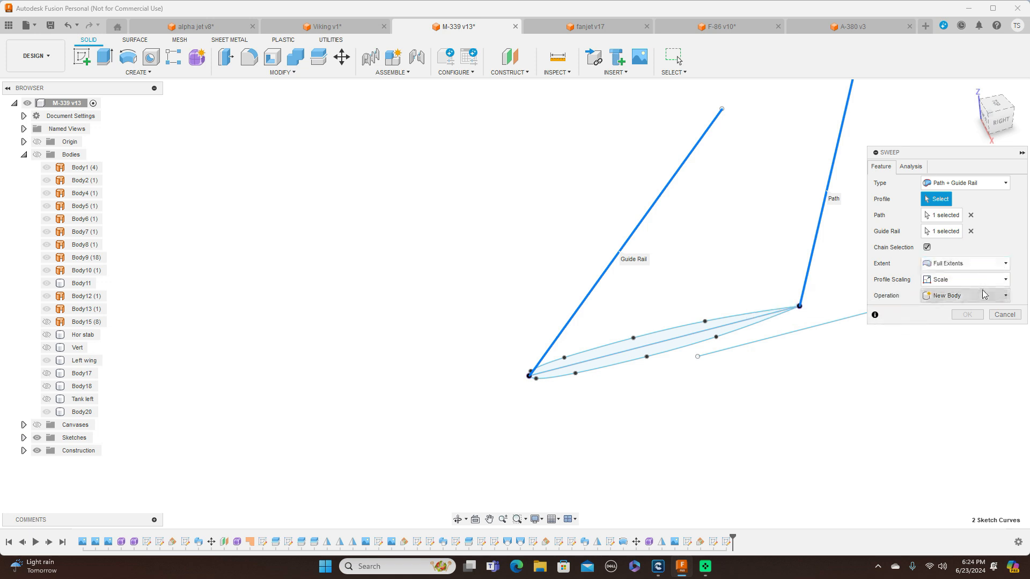
# Clear the preselected path and guide rail, and choose both halves of the root airfoil as the sweep profile
pyautogui.click(972, 215)
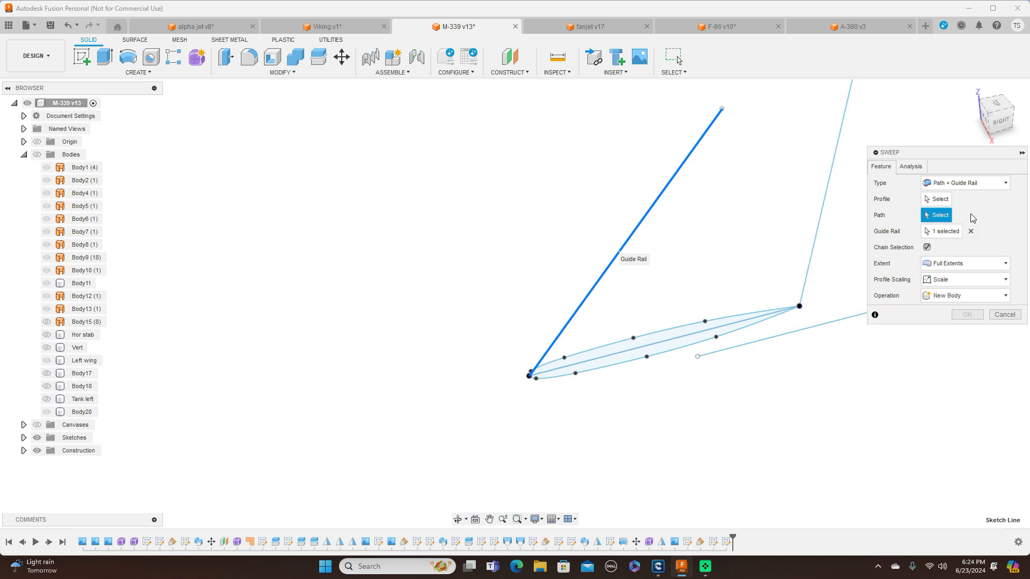
pyautogui.click(971, 232)
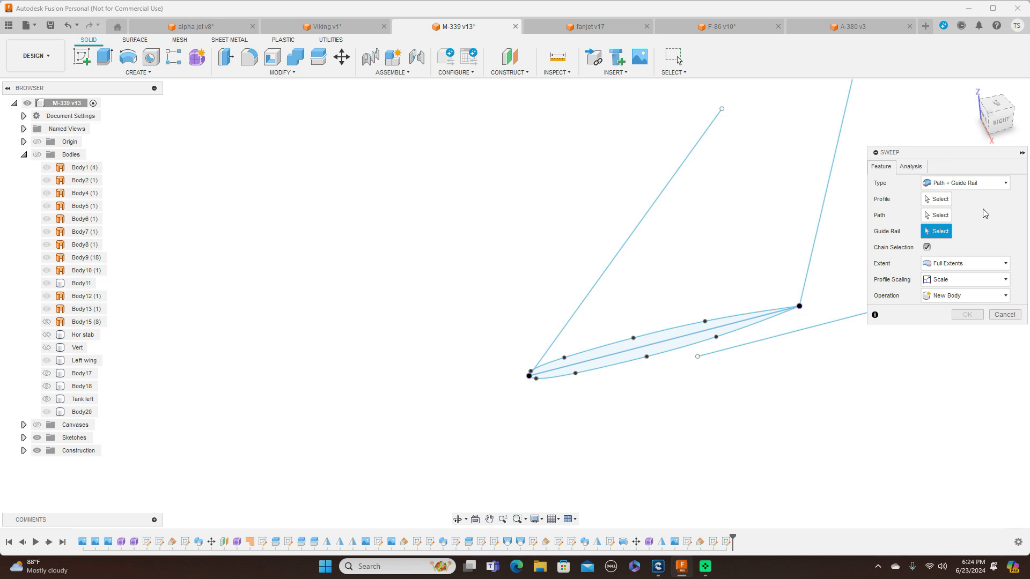
pyautogui.click(936, 199)
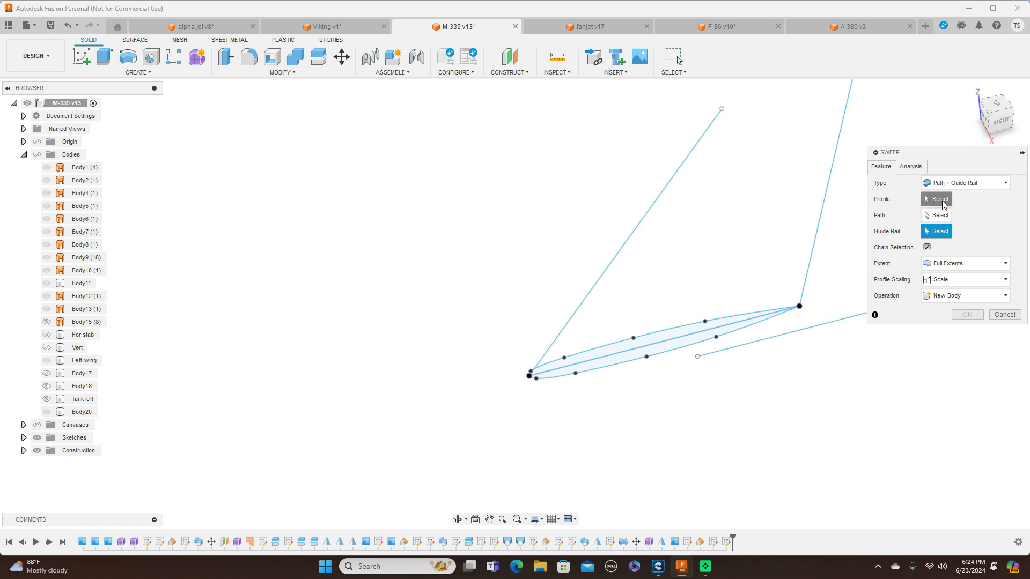
pyautogui.click(662, 336)
pyautogui.click(658, 352)
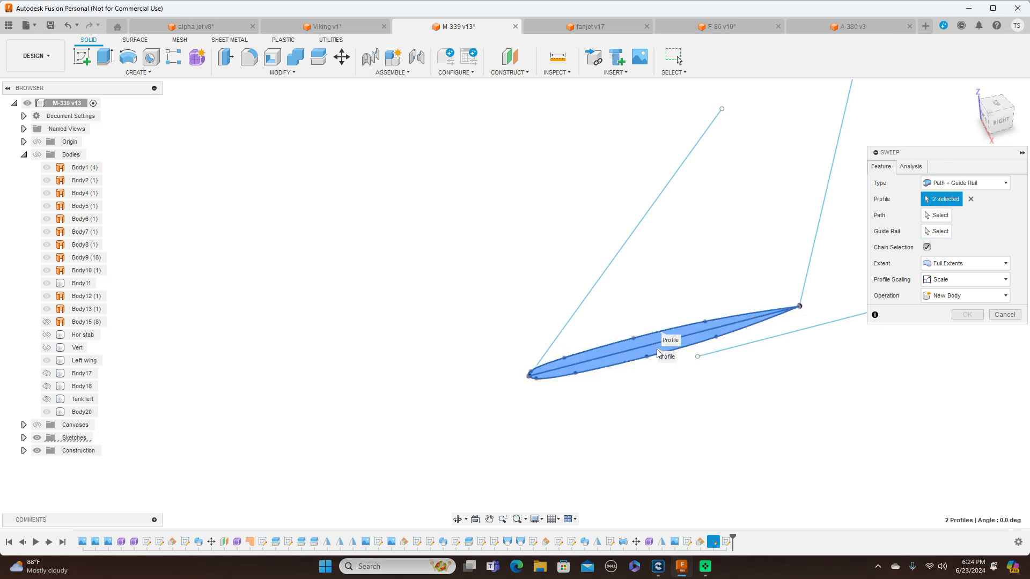
# Sweep the airfoil as a new body, with the leading-edge line as path and the trailing-edge line as guide rail
pyautogui.click(936, 216)
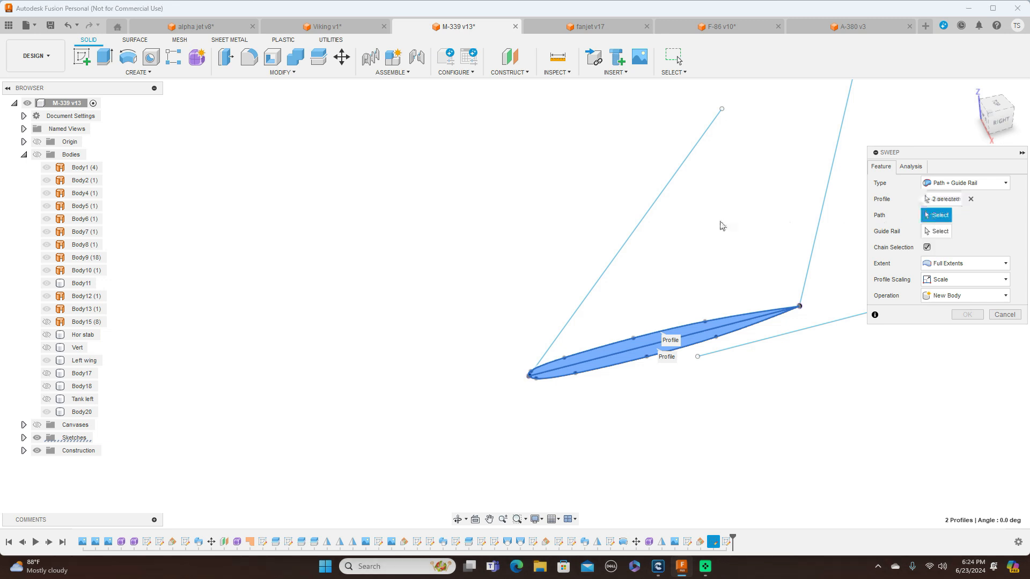
pyautogui.click(649, 218)
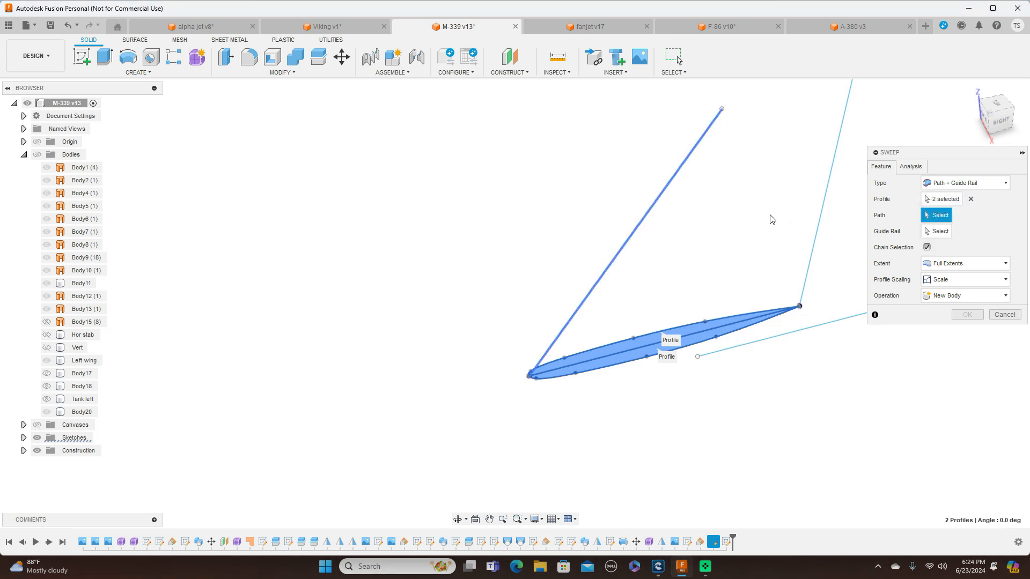
pyautogui.click(937, 232)
pyautogui.click(823, 213)
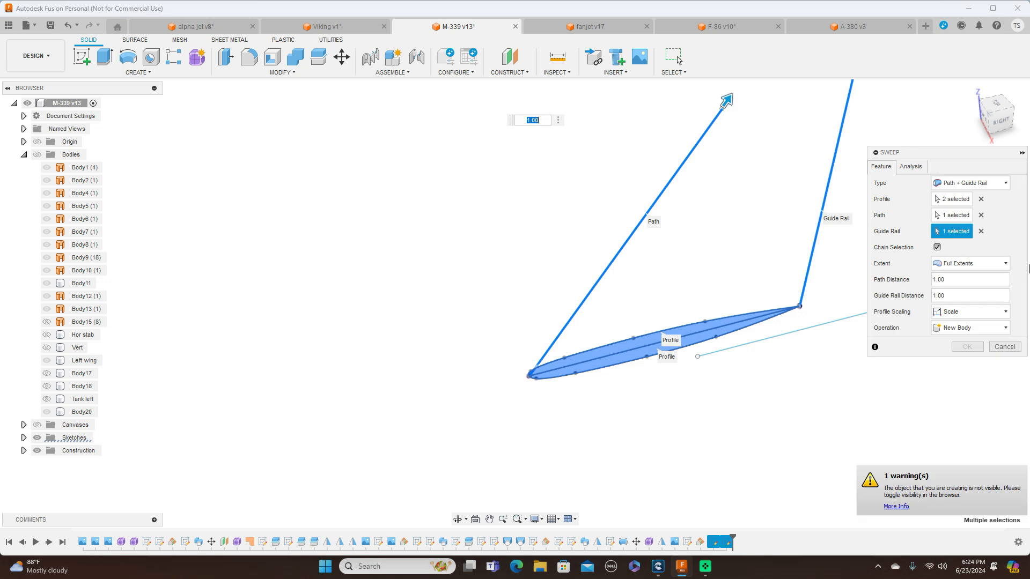
pyautogui.click(967, 347)
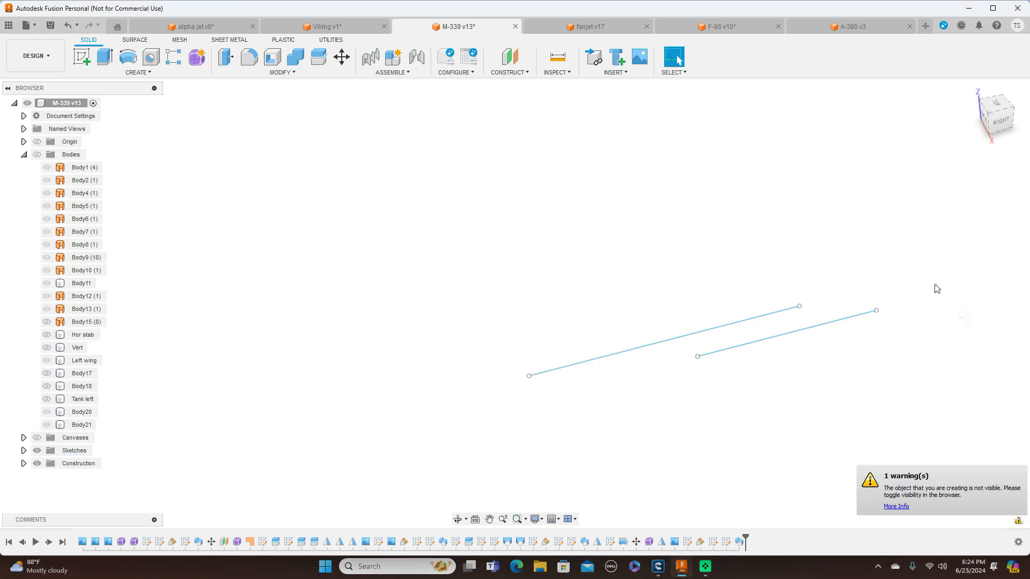
# Show the aircraft's bodies again and view the swept fin on the fuselage from the right side
pyautogui.click(998, 119)
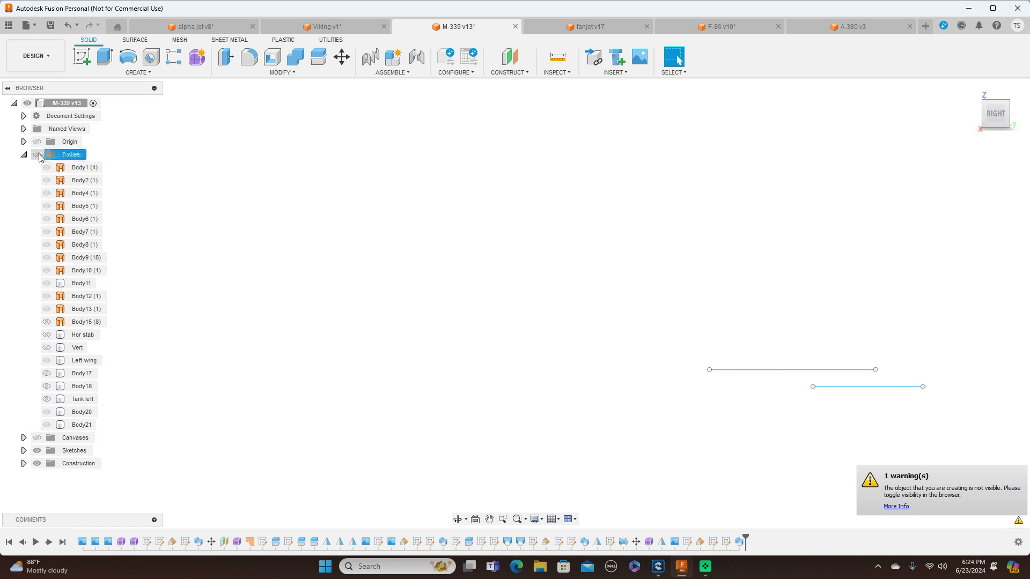
pyautogui.click(37, 154)
pyautogui.scroll(-2, 548, 270)
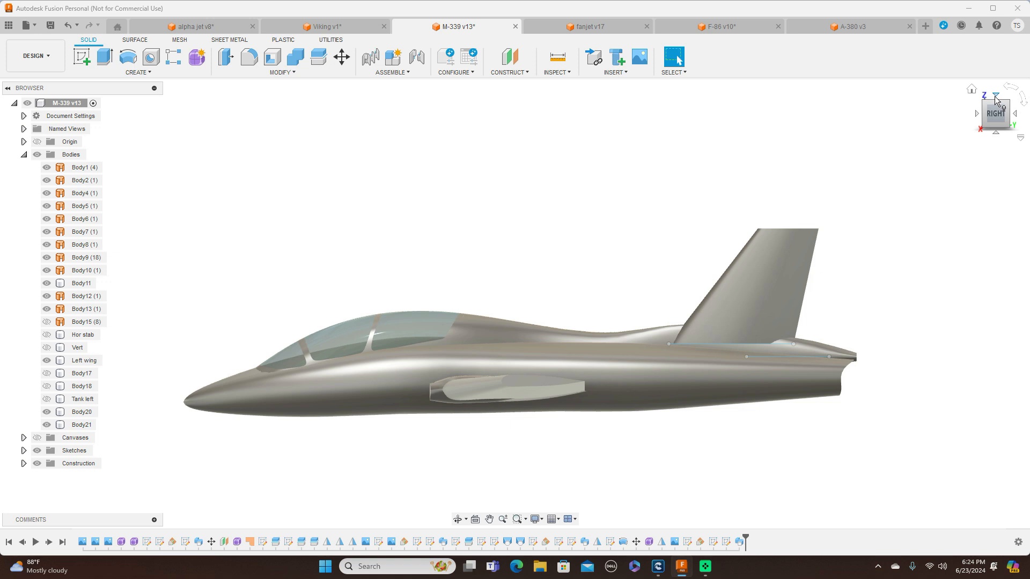
pyautogui.click(995, 97)
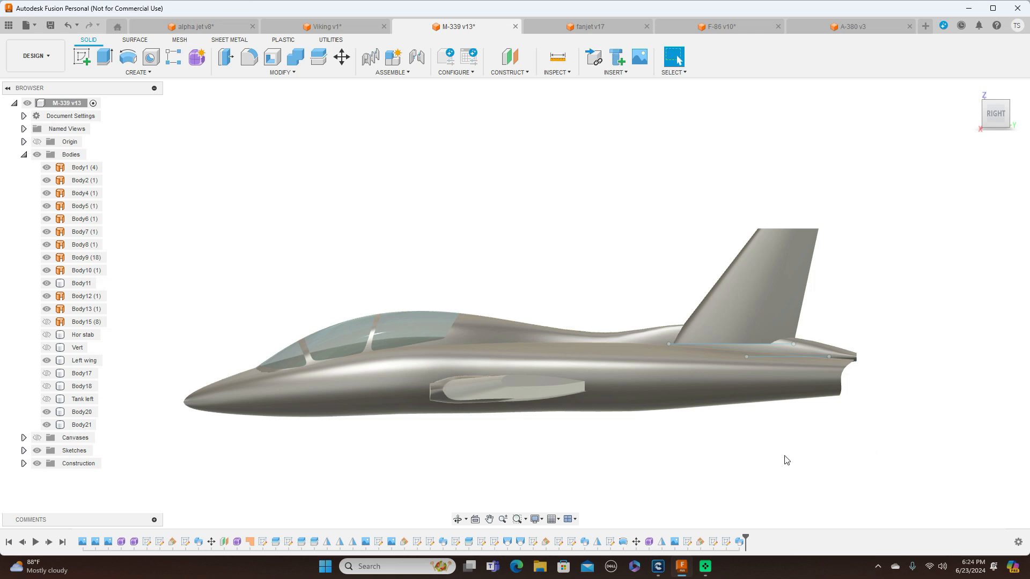
# Open the fin's root airfoil sketch for editing, with the bodies hidden and the profile seen lengthwise from the top
pyautogui.click(713, 543)
pyautogui.rightClick(713, 544)
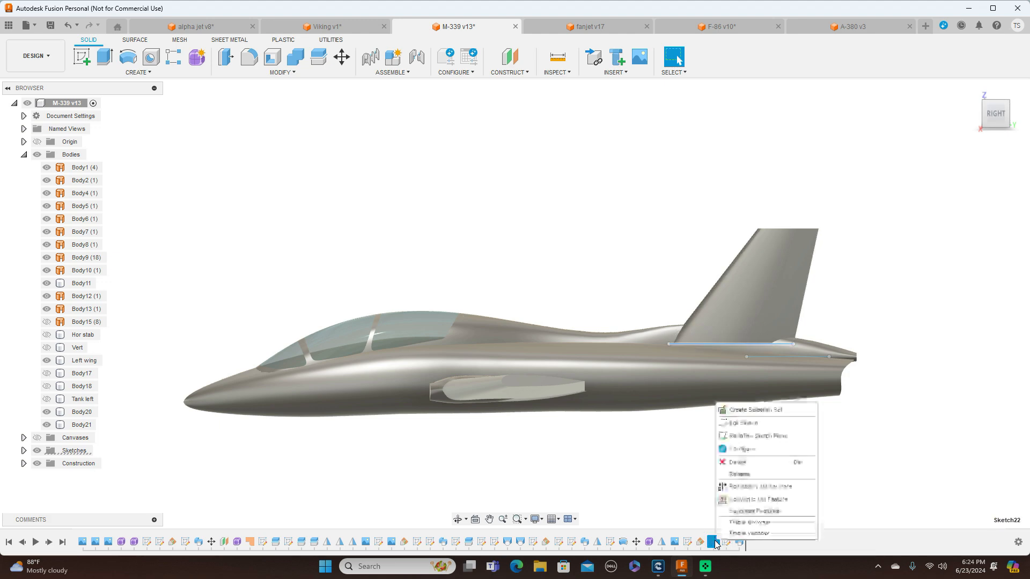
pyautogui.click(751, 424)
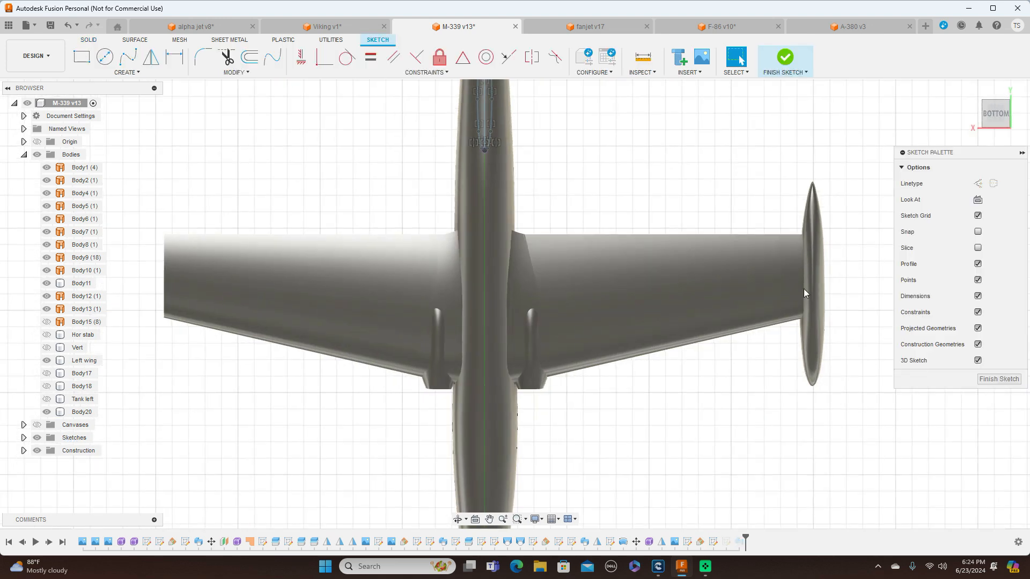
pyautogui.click(37, 154)
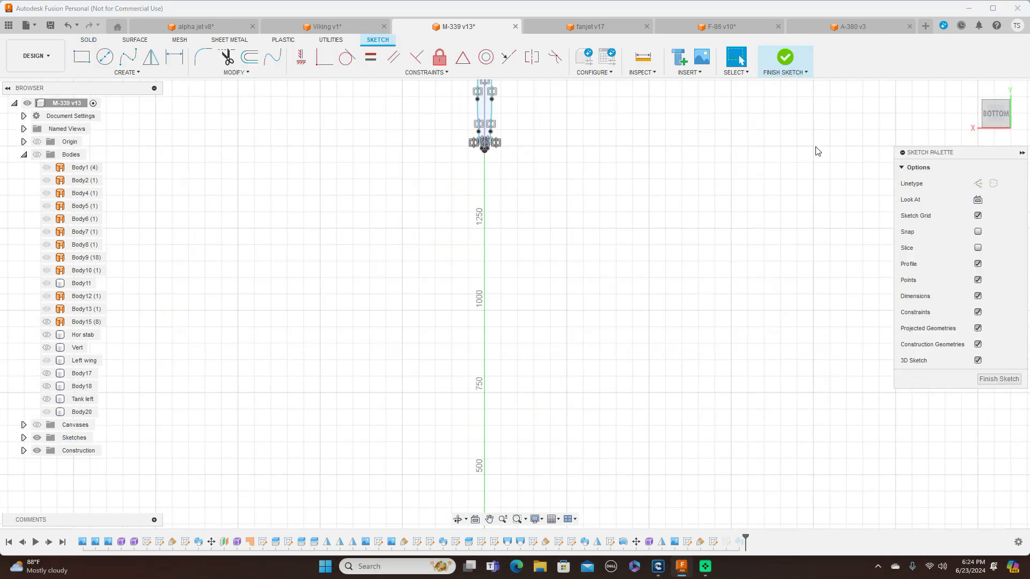
pyautogui.click(996, 95)
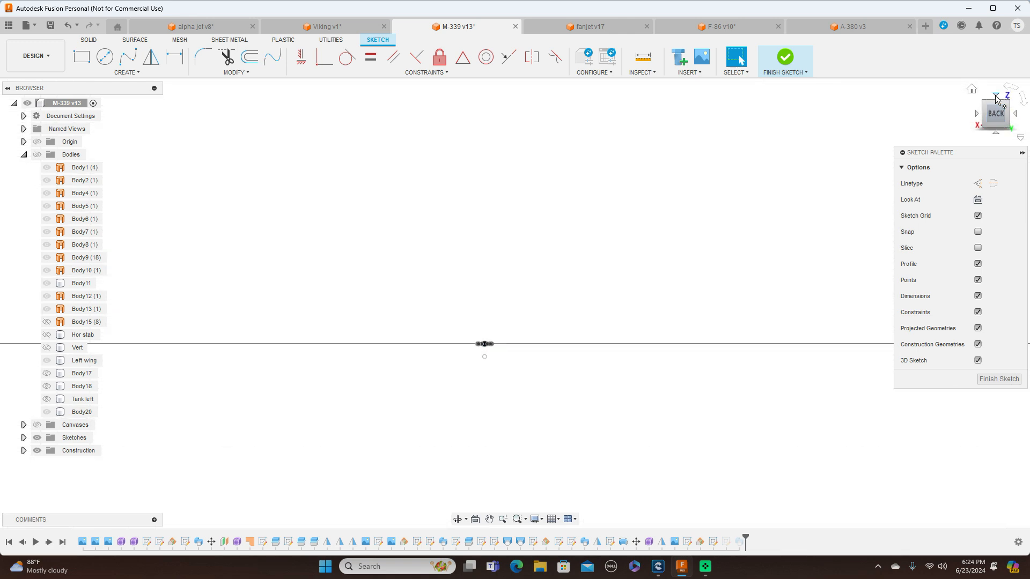
pyautogui.click(976, 114)
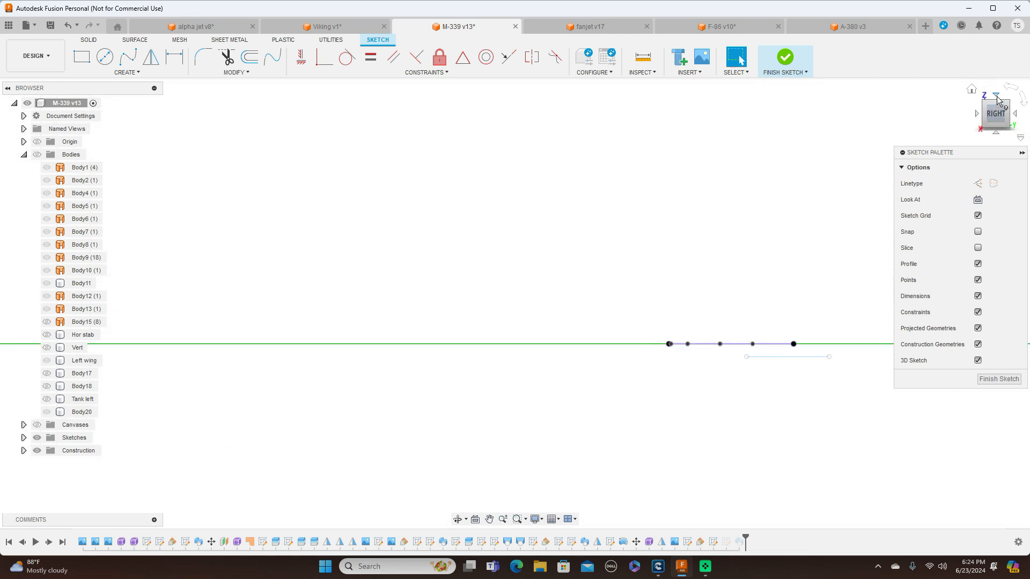
pyautogui.click(996, 96)
pyautogui.moveTo(731, 268)
pyautogui.mouseDown(button='middle')
pyautogui.moveTo(714, 151)
pyautogui.moveTo(690, 92)
pyautogui.mouseUp(button='middle')
pyautogui.scroll(1, 701, 228)
pyautogui.moveTo(704, 252); pyautogui.dragTo(709, 123, button='middle')
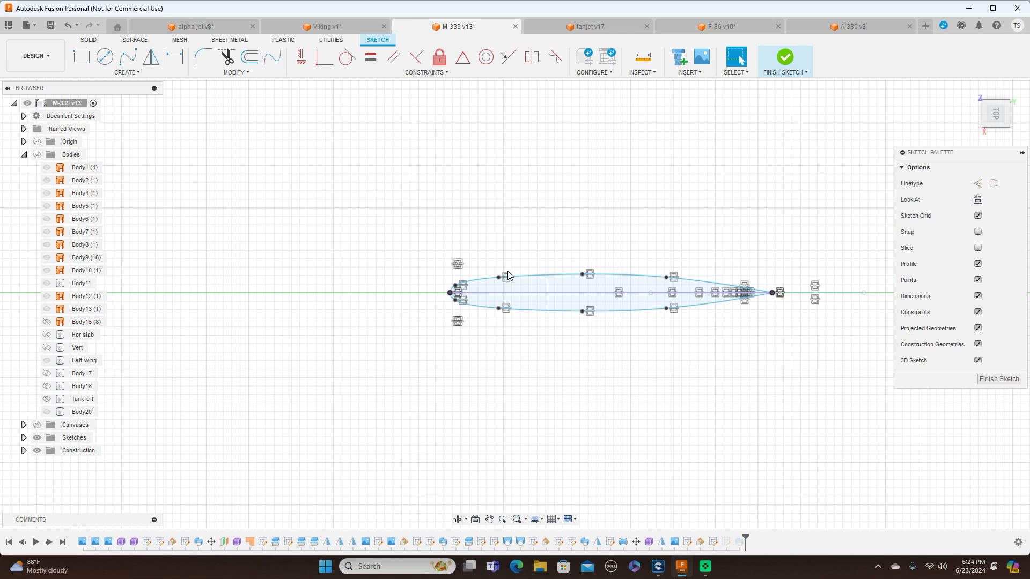
# Thin the airfoil by moving the three spline points behind the nose to about 14.1, 13.2 and 11.7 mm from the centreline
pyautogui.scroll(5, 612, 225)
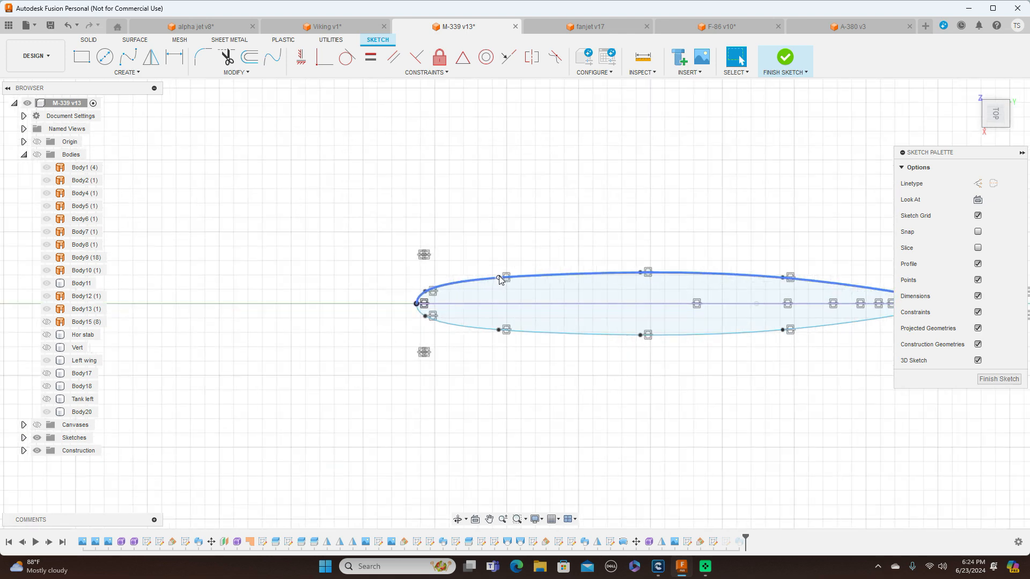
pyautogui.moveTo(387, 253); pyautogui.dragTo(389, 260)
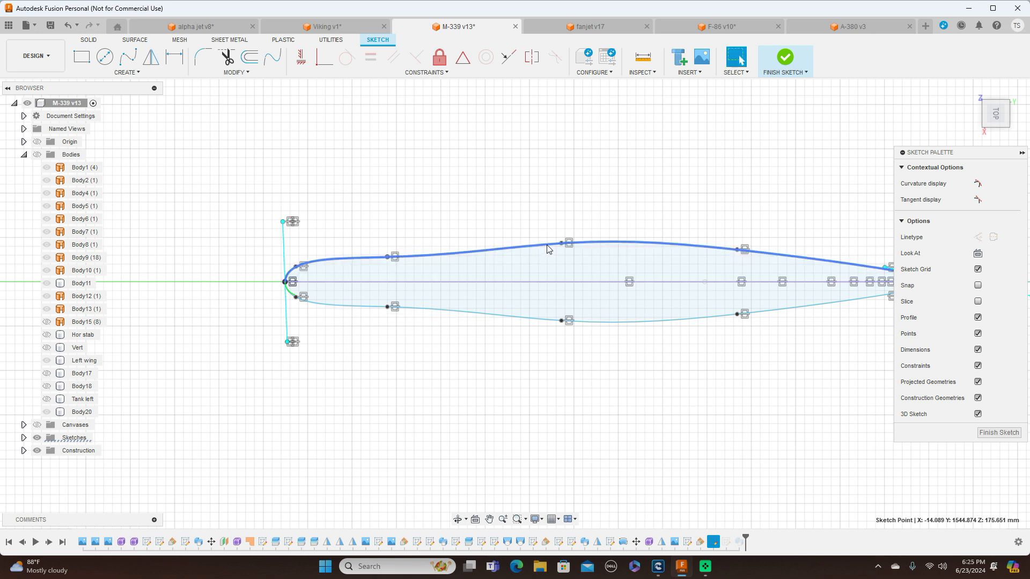
pyautogui.moveTo(562, 247); pyautogui.dragTo(562, 258)
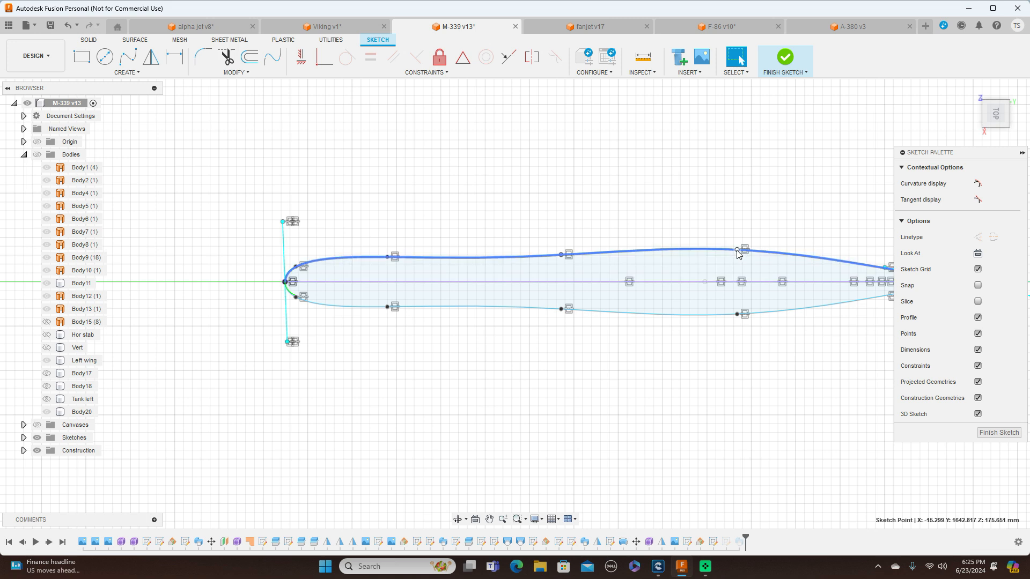
pyautogui.moveTo(738, 253); pyautogui.dragTo(739, 261)
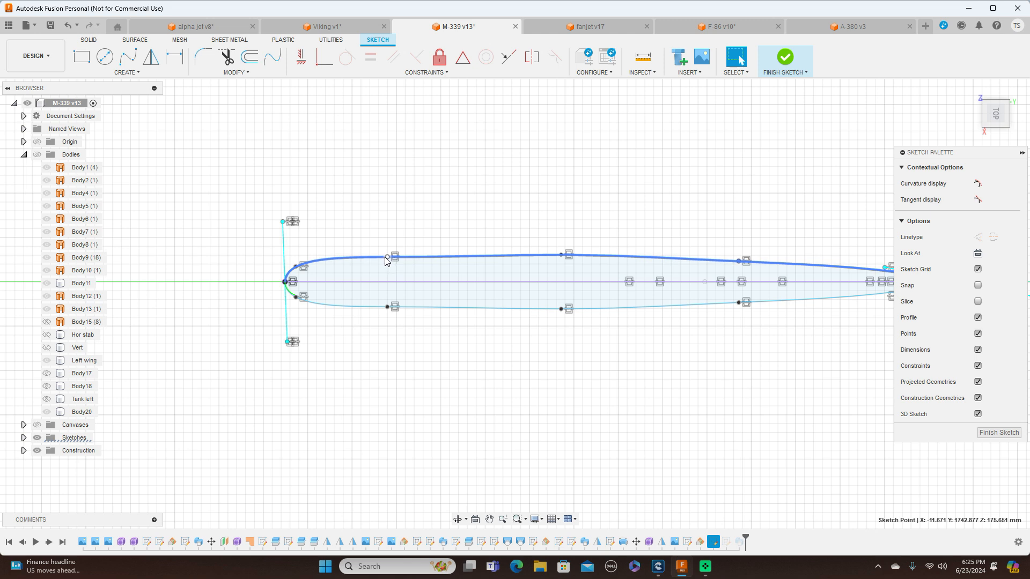
pyautogui.moveTo(561, 257); pyautogui.dragTo(560, 259)
pyautogui.moveTo(765, 354); pyautogui.dragTo(664, 339, button='middle')
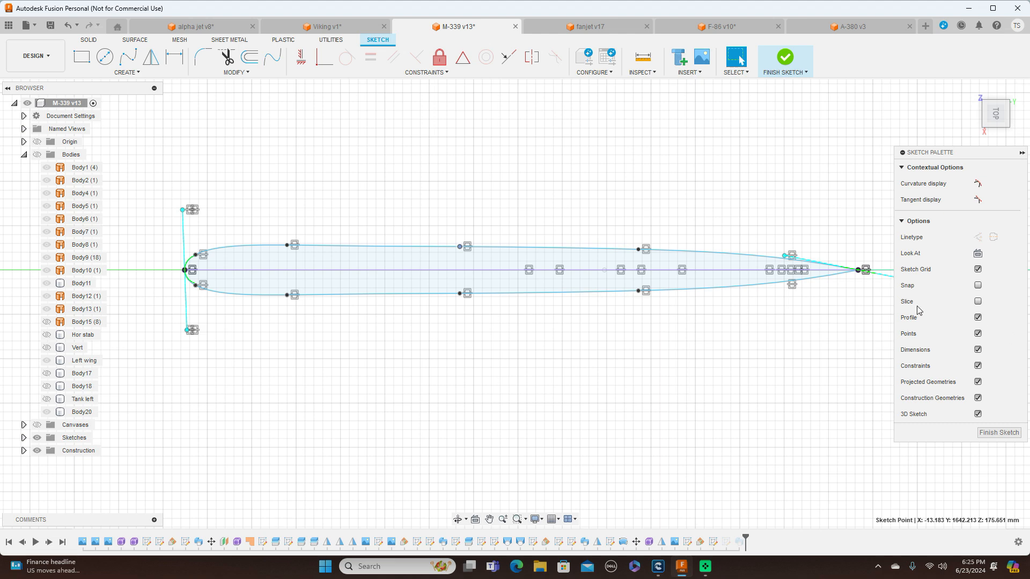
# Finish the airfoil sketch and view the thinned fin on the aircraft from the right side
pyautogui.click(998, 432)
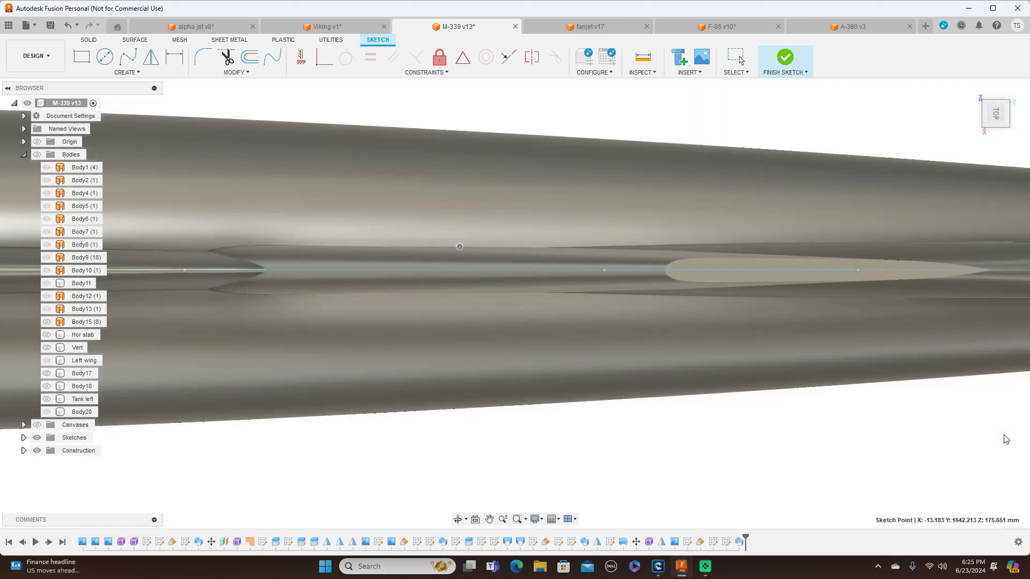
pyautogui.scroll(-3, 858, 417)
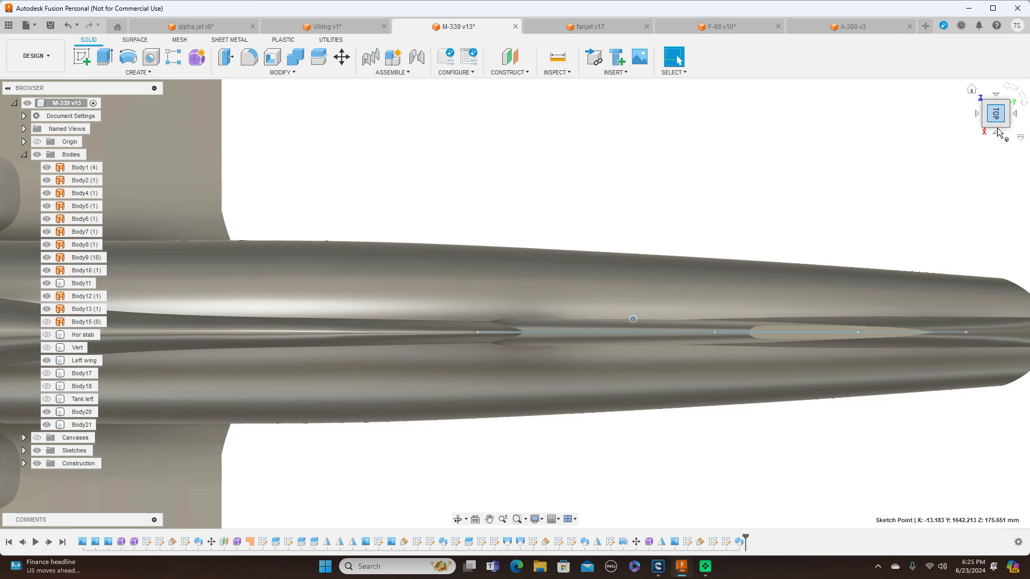
pyautogui.click(995, 134)
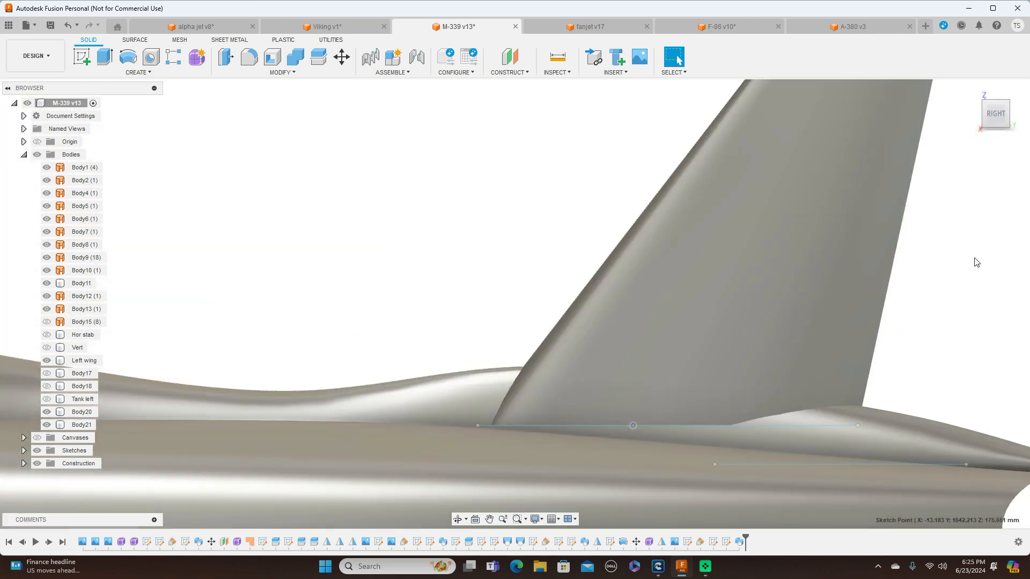
pyautogui.scroll(-3, 955, 261)
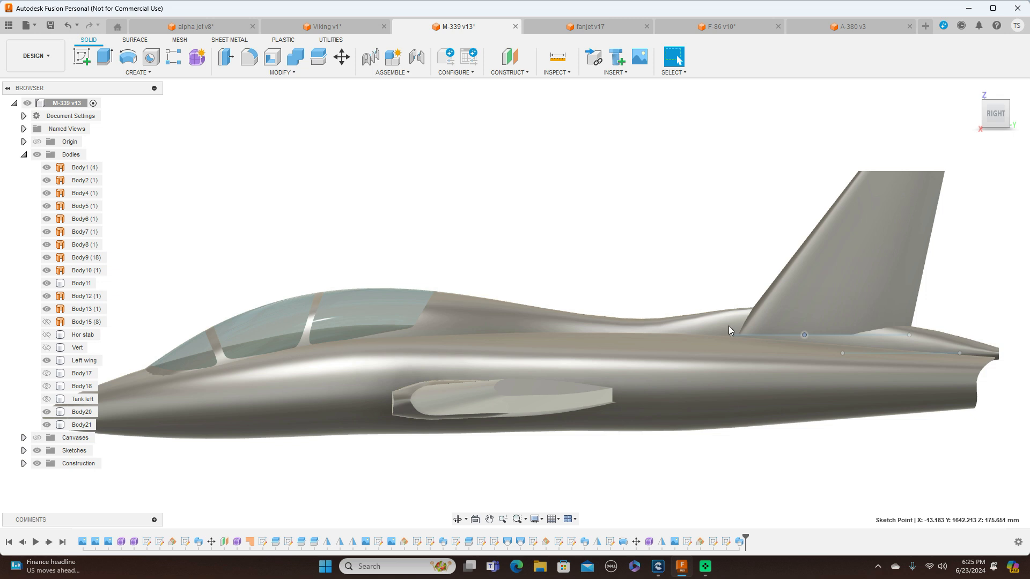
# Reopen the fin's root airfoil sketch and view it lengthwise from the top with the bodies hidden
pyautogui.rightClick(713, 542)
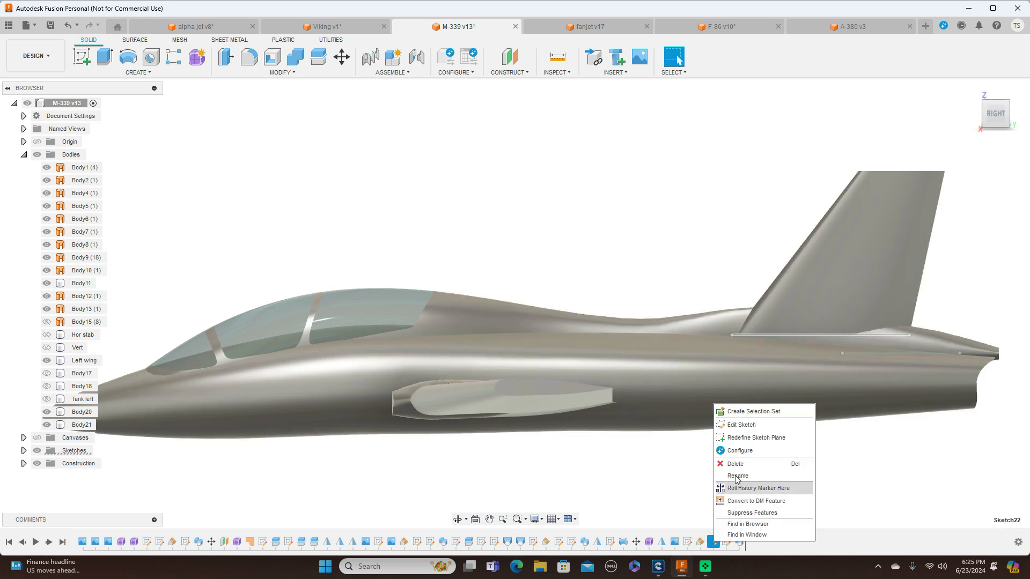
pyautogui.click(743, 425)
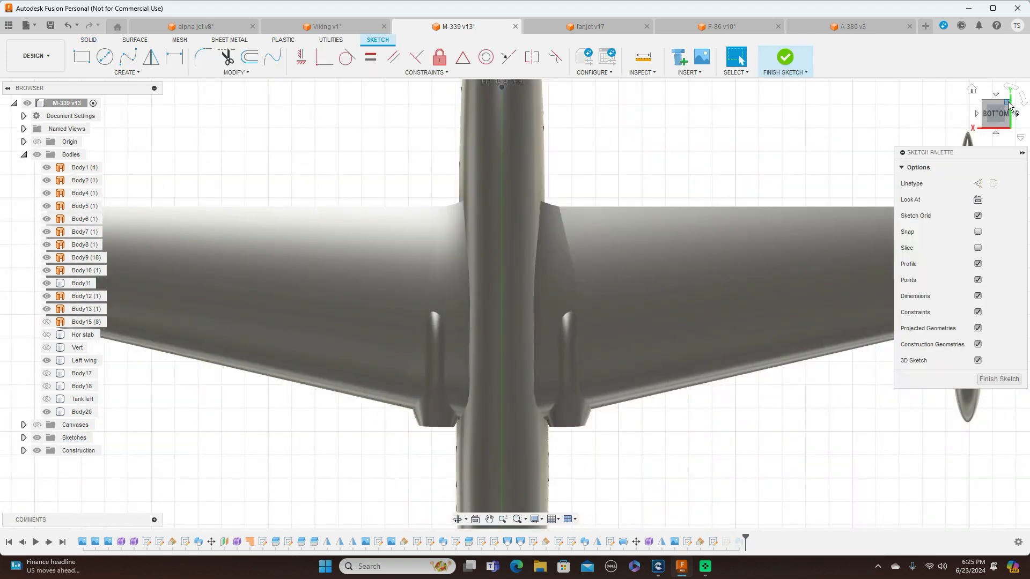
pyautogui.click(996, 96)
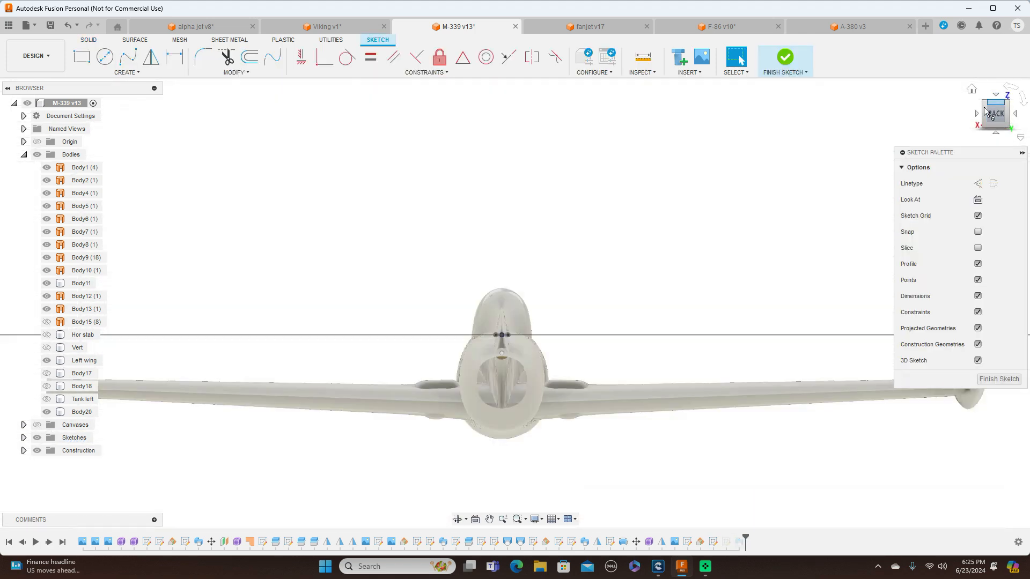
pyautogui.click(975, 115)
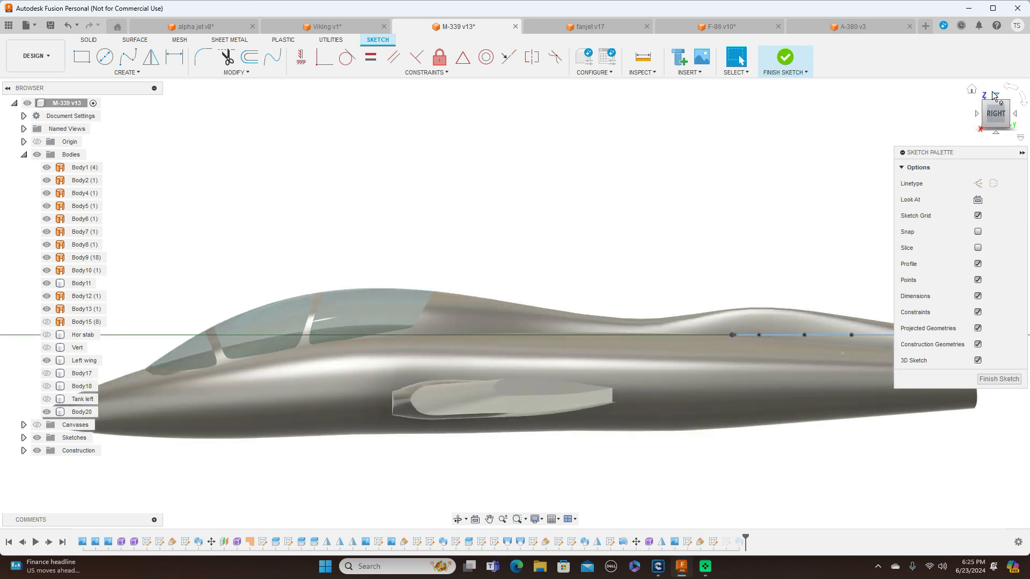
pyautogui.click(994, 95)
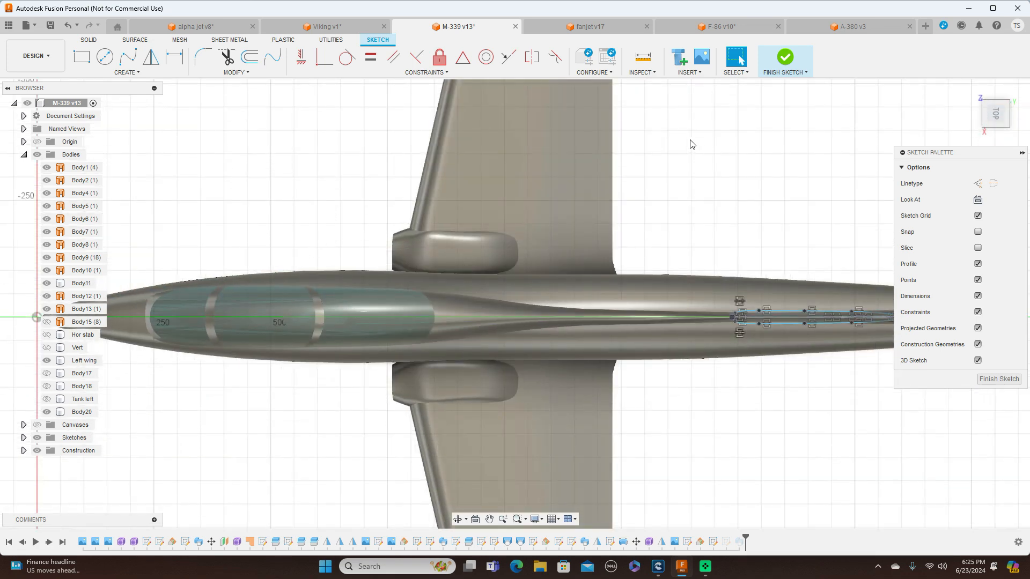
pyautogui.moveTo(621, 157); pyautogui.dragTo(414, 159, button='middle')
pyautogui.click(75, 155)
pyautogui.press('v')
pyautogui.scroll(10, 367, 211)
pyautogui.moveTo(530, 188); pyautogui.dragTo(487, 186, button='middle')
pyautogui.scroll(2, 460, 189)
pyautogui.moveTo(424, 184); pyautogui.dragTo(591, 137, button='middle')
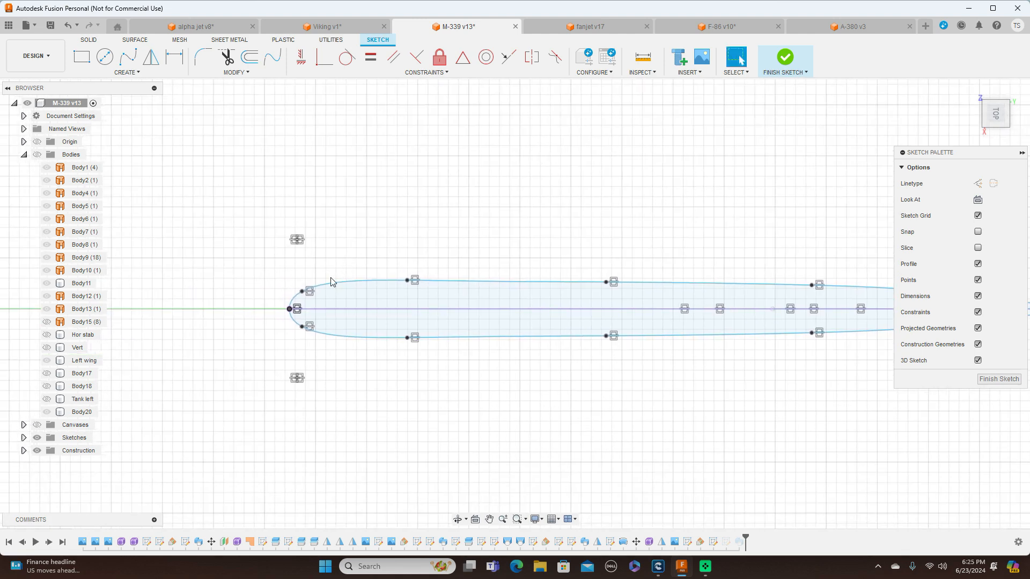
# Slim the airfoil by moving its four side spline points, nose to tail, to about 6.9, 11.1, 11.4 and 8.6 mm from the centreline
pyautogui.click(306, 298)
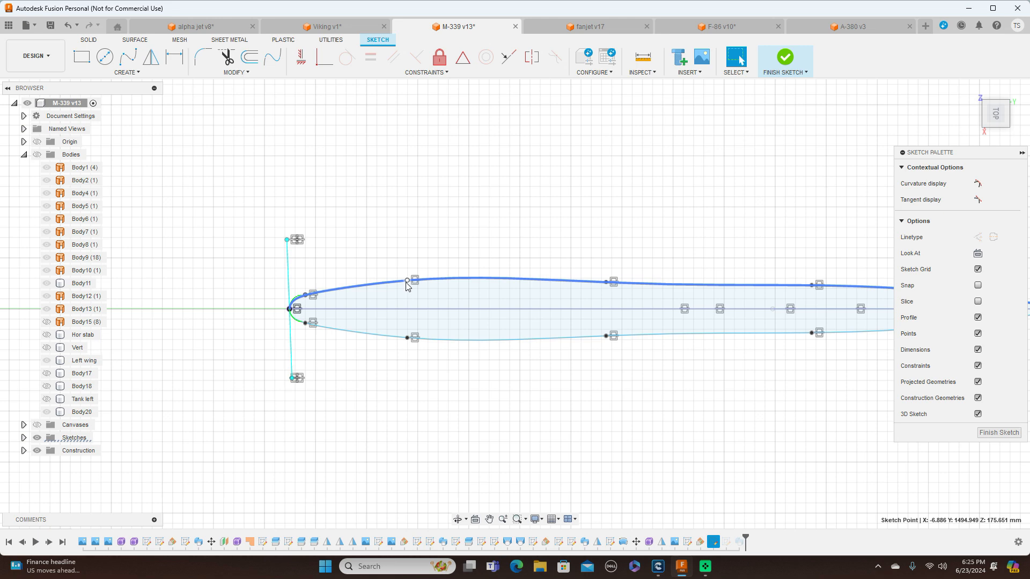
pyautogui.moveTo(407, 281); pyautogui.dragTo(407, 287)
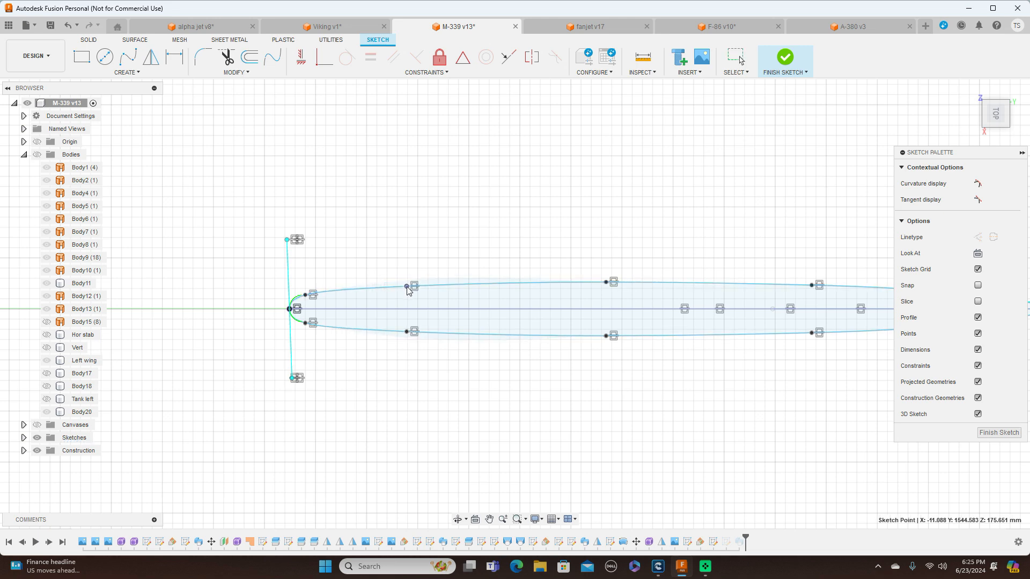
pyautogui.scroll(-3, 761, 187)
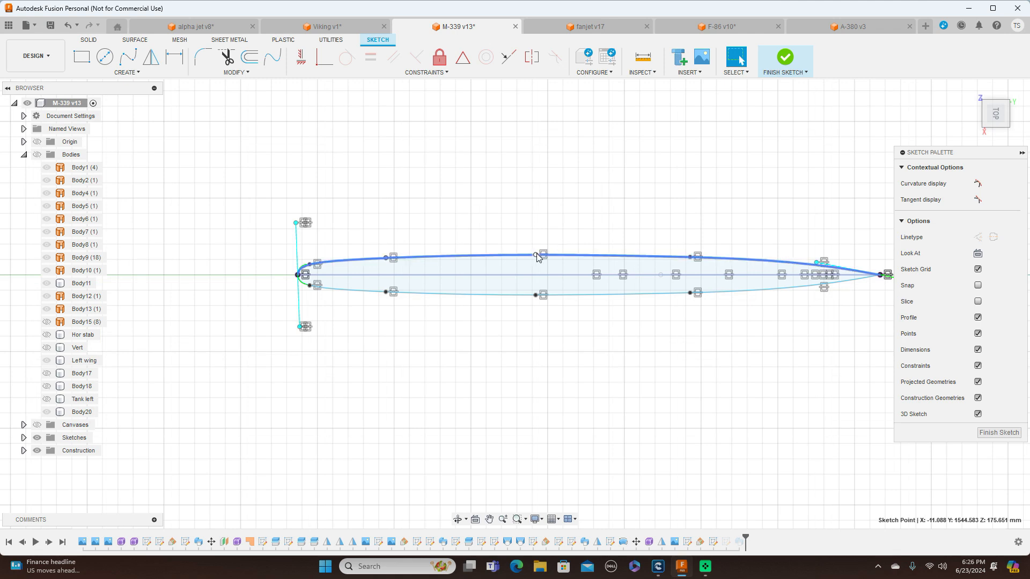
pyautogui.moveTo(538, 257); pyautogui.dragTo(539, 261)
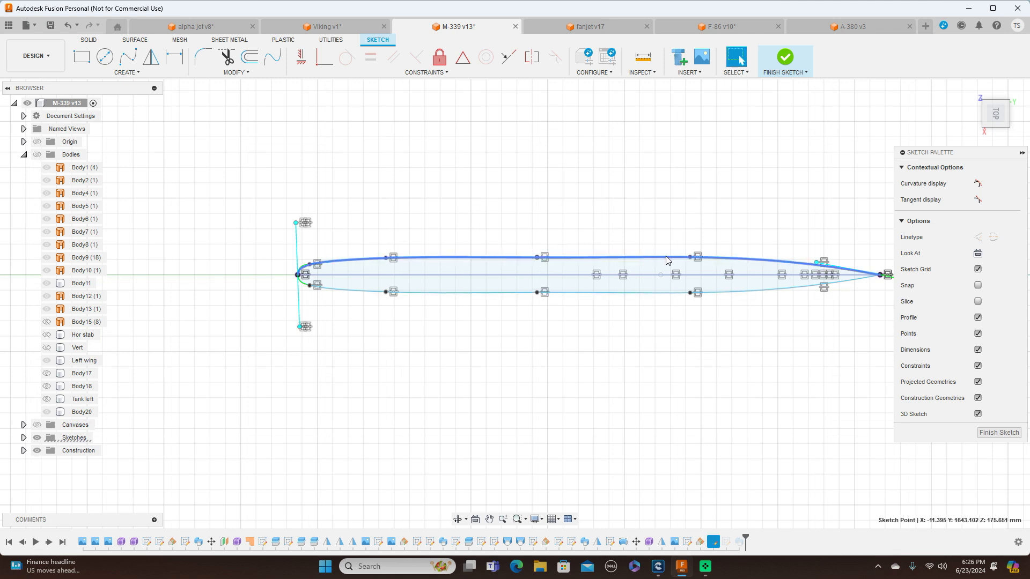
pyautogui.moveTo(692, 262); pyautogui.dragTo(691, 262)
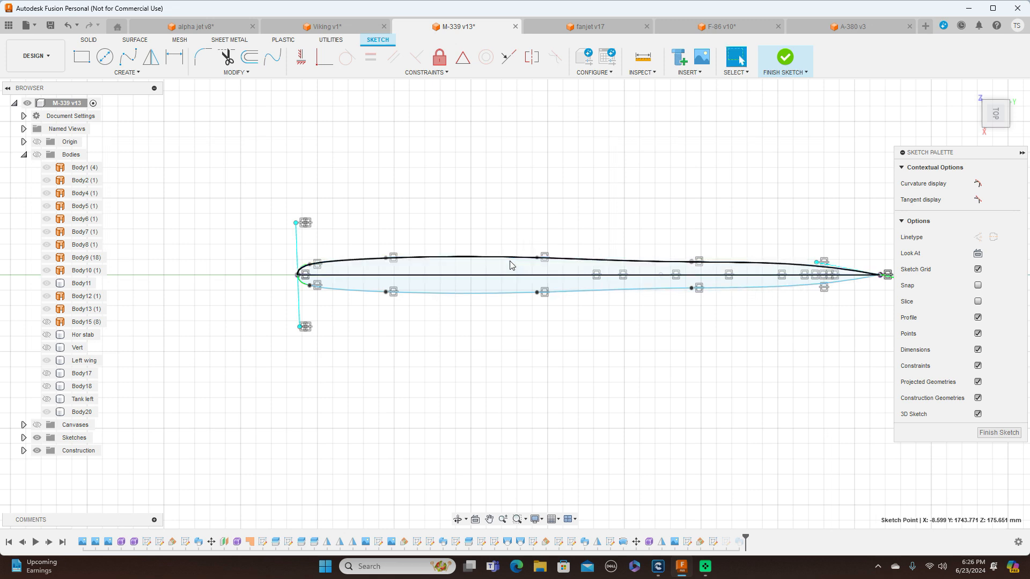
# Flatten the airfoil's sides by moving the second and third spline points behind the nose to about 9.6 mm from the centreline
pyautogui.click(387, 259)
pyautogui.moveTo(387, 258); pyautogui.dragTo(386, 260)
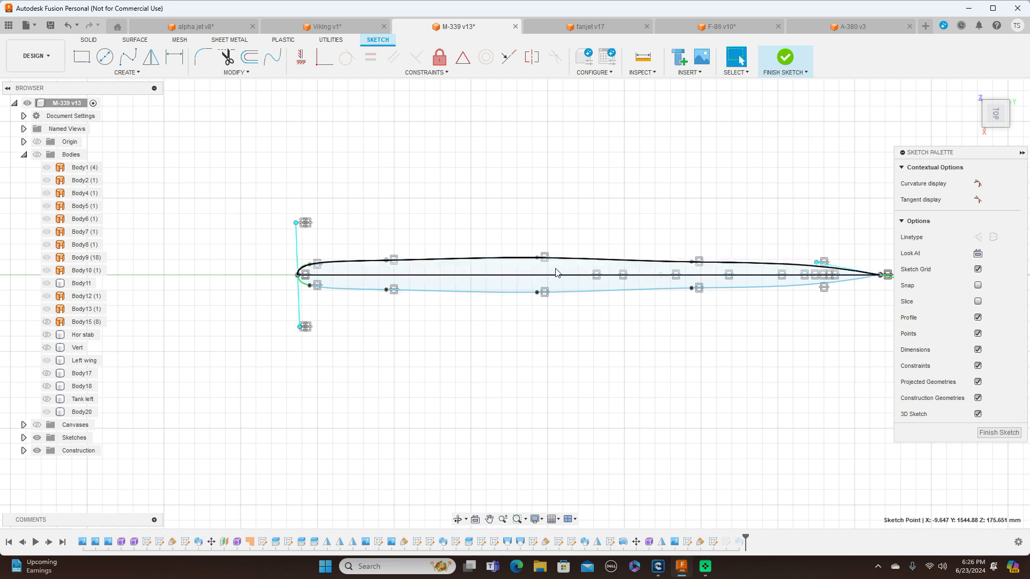
pyautogui.moveTo(537, 258); pyautogui.dragTo(537, 261)
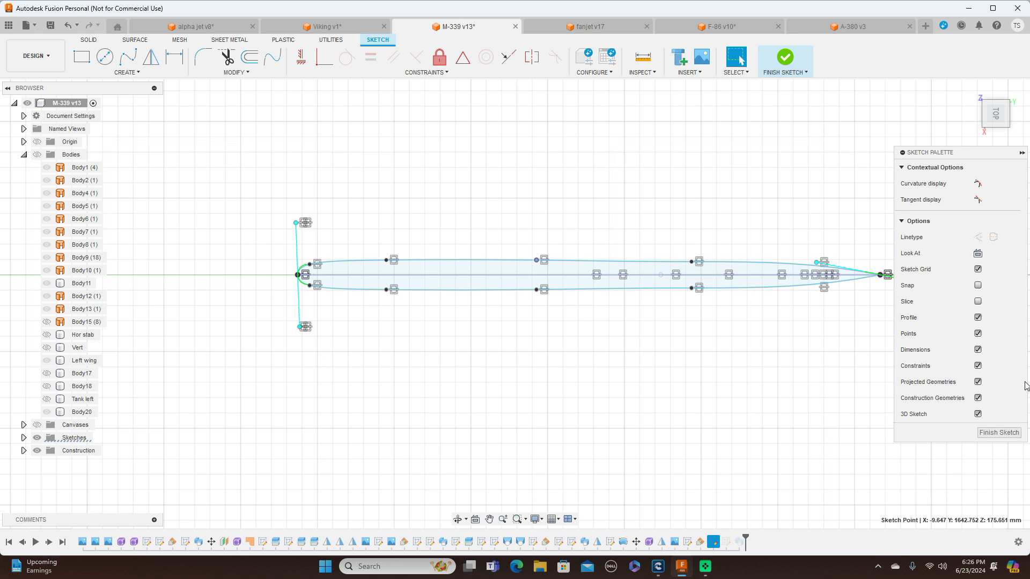
# Finish the airfoil sketch and view the slimmer fin on the aircraft from the right side
pyautogui.click(1015, 433)
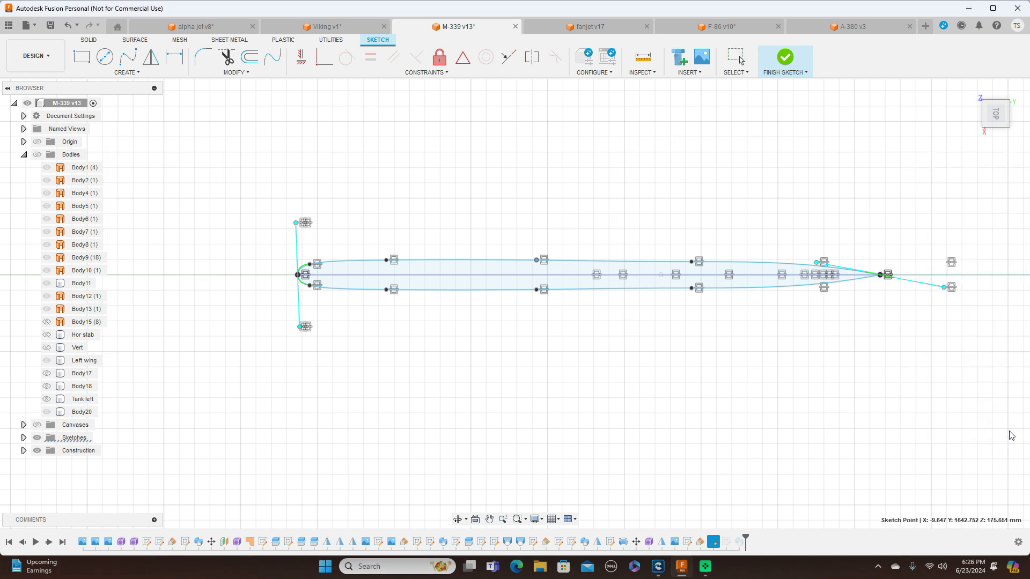
pyautogui.scroll(5, 847, 249)
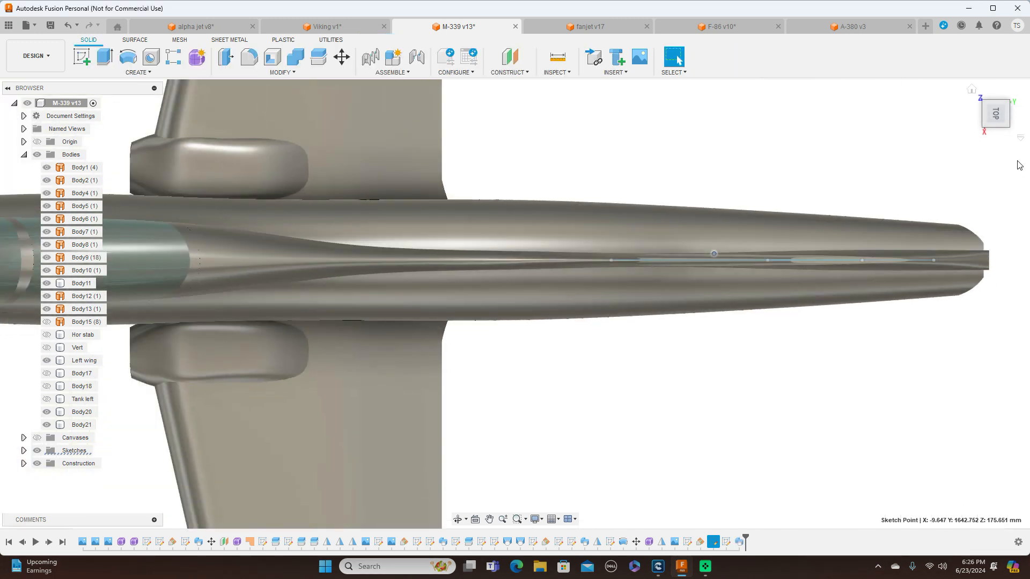
pyautogui.click(996, 135)
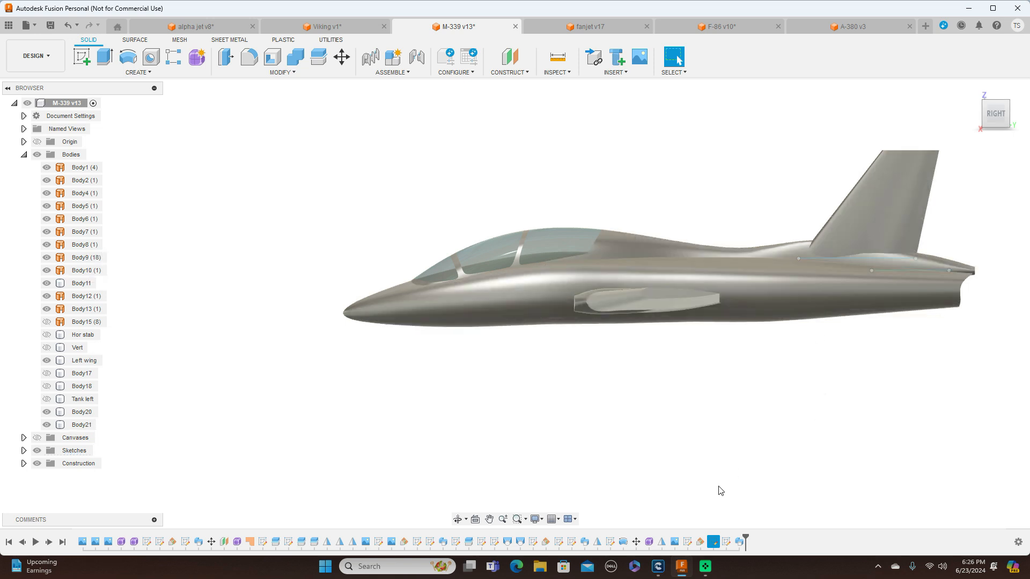
# Edit the fin's root airfoil sketch again, hiding the bodies and framing the profile's nose from the top
pyautogui.rightClick(713, 542)
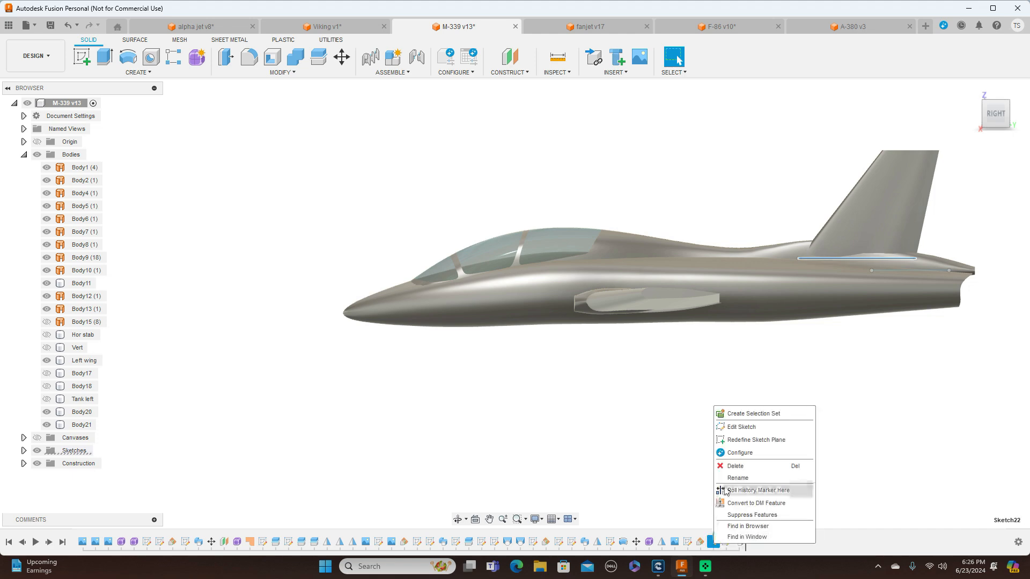
pyautogui.click(742, 426)
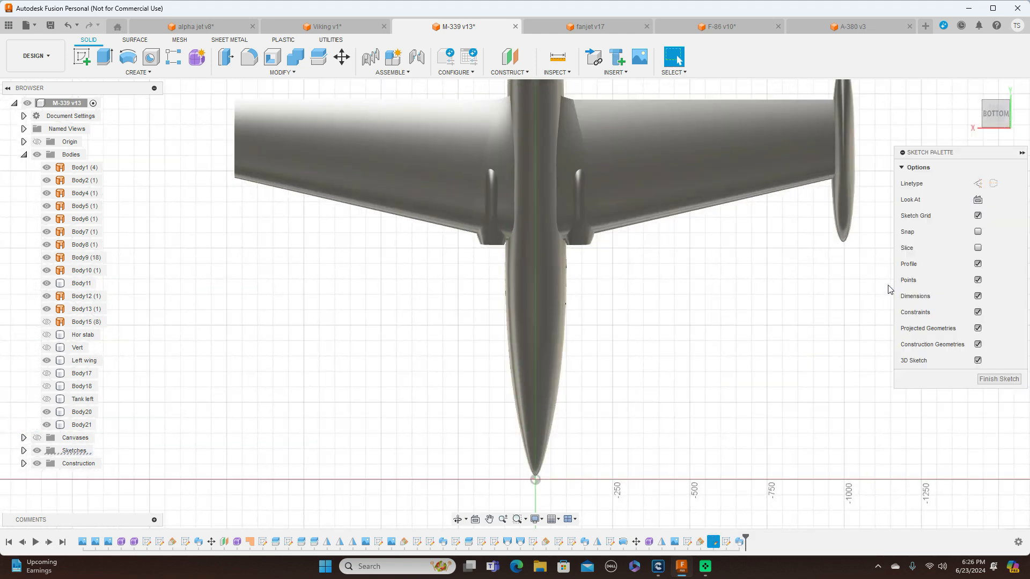
pyautogui.click(996, 97)
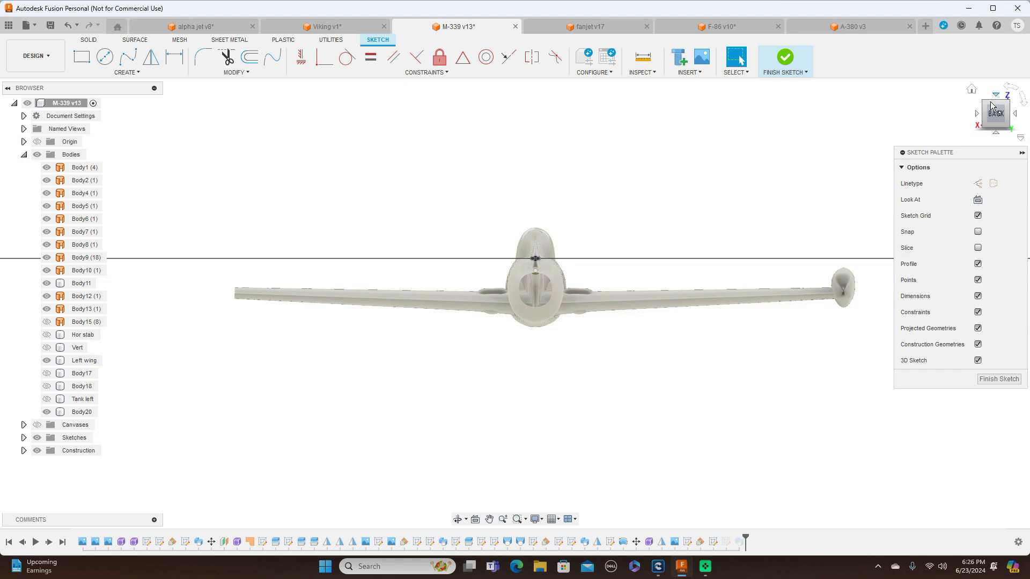
pyautogui.click(976, 115)
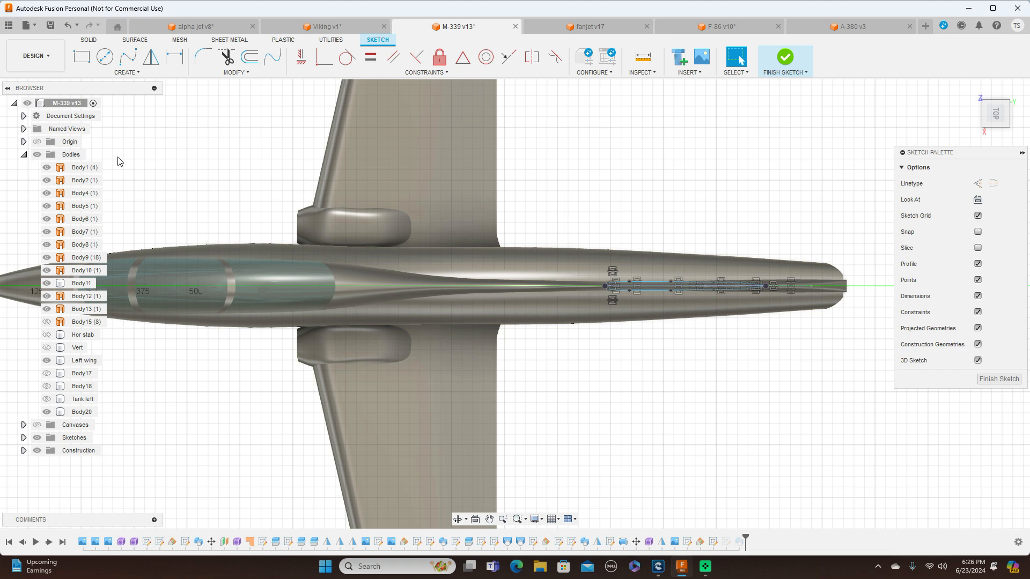
pyautogui.click(37, 154)
pyautogui.scroll(2, 704, 197)
pyautogui.scroll(5, 687, 247)
pyautogui.moveTo(624, 229); pyautogui.dragTo(634, 143, button='middle')
pyautogui.scroll(1, 588, 183)
pyautogui.scroll(2, 585, 183)
pyautogui.moveTo(488, 193); pyautogui.dragTo(594, 131, button='middle')
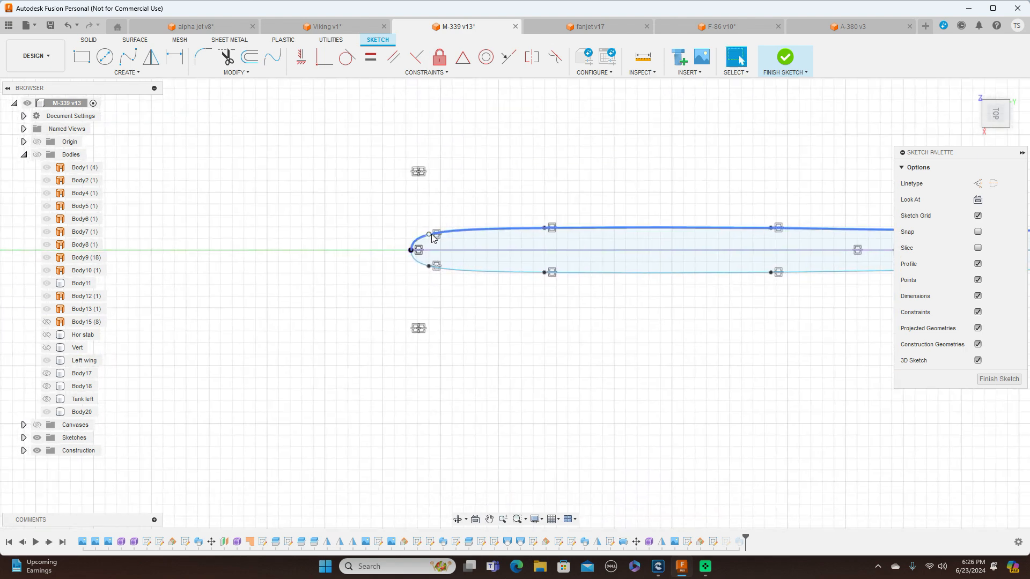
# Thin the airfoil further by moving its four side spline points, nose to tail, to about 5.2, 6.8, 6.8 and 6.6 mm from the centreline
pyautogui.moveTo(430, 234); pyautogui.dragTo(430, 239)
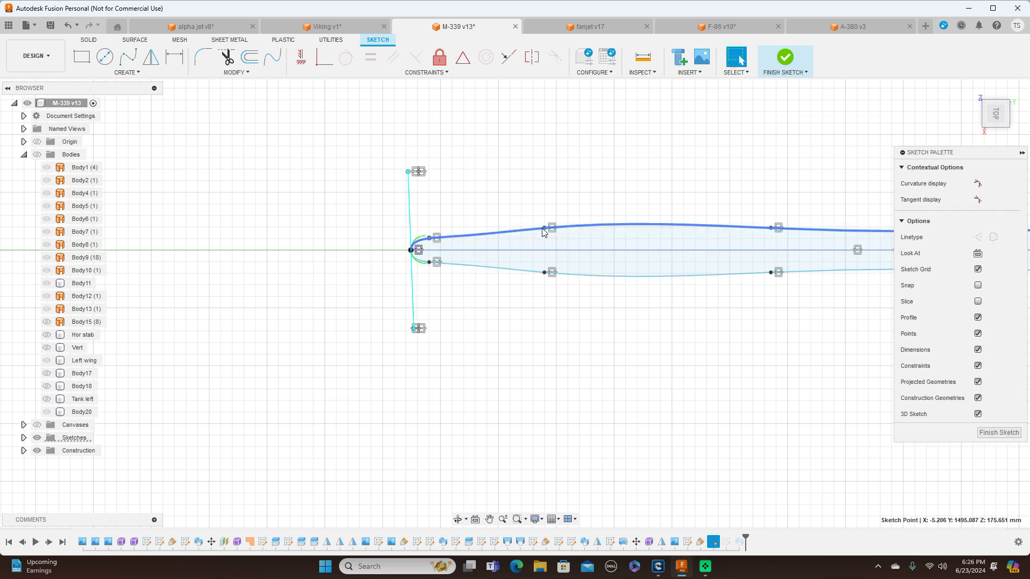
pyautogui.moveTo(544, 229); pyautogui.dragTo(543, 235)
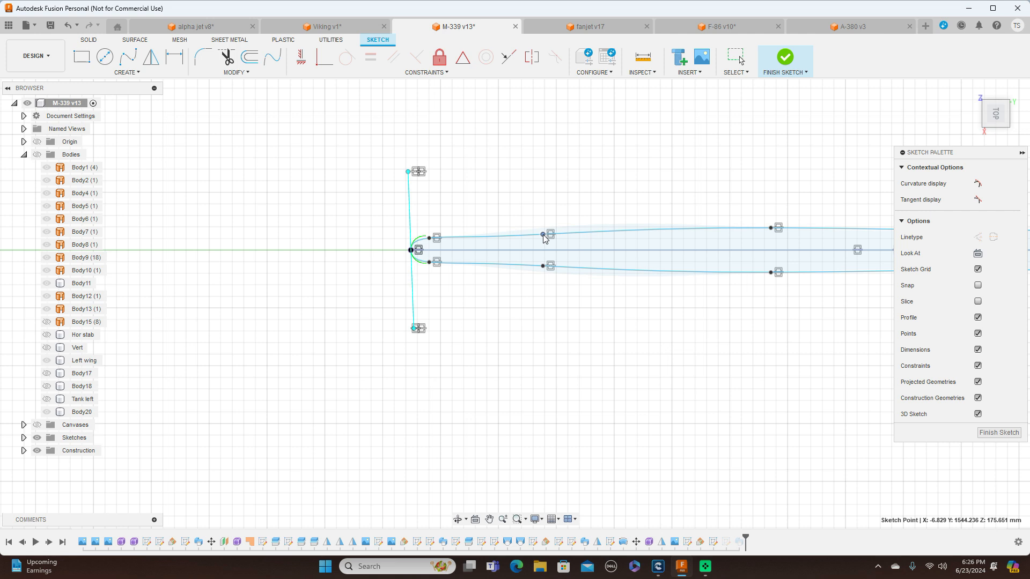
pyautogui.moveTo(722, 166); pyautogui.dragTo(569, 157, button='middle')
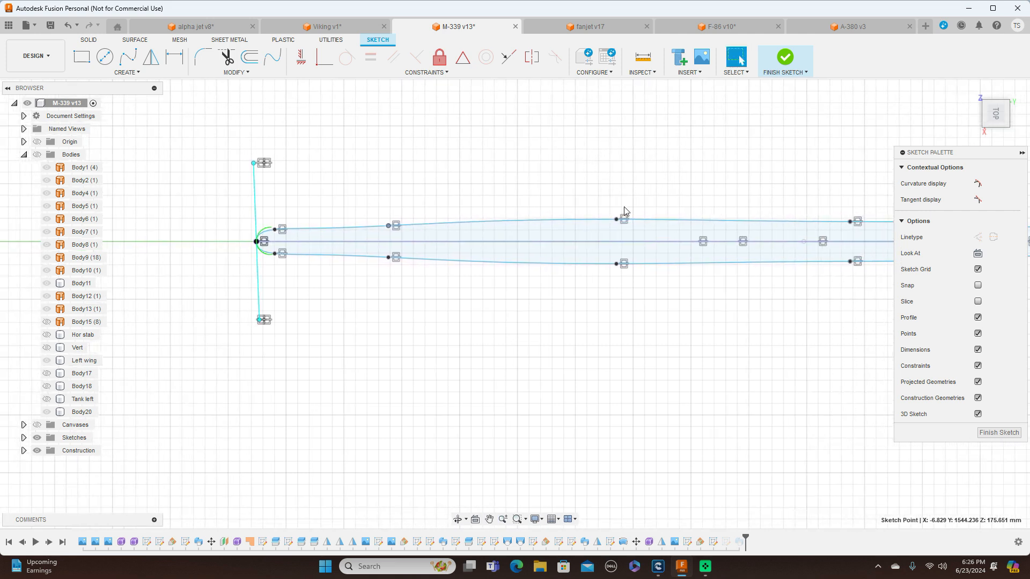
pyautogui.moveTo(616, 224); pyautogui.dragTo(615, 230)
pyautogui.moveTo(762, 160); pyautogui.dragTo(545, 156, button='middle')
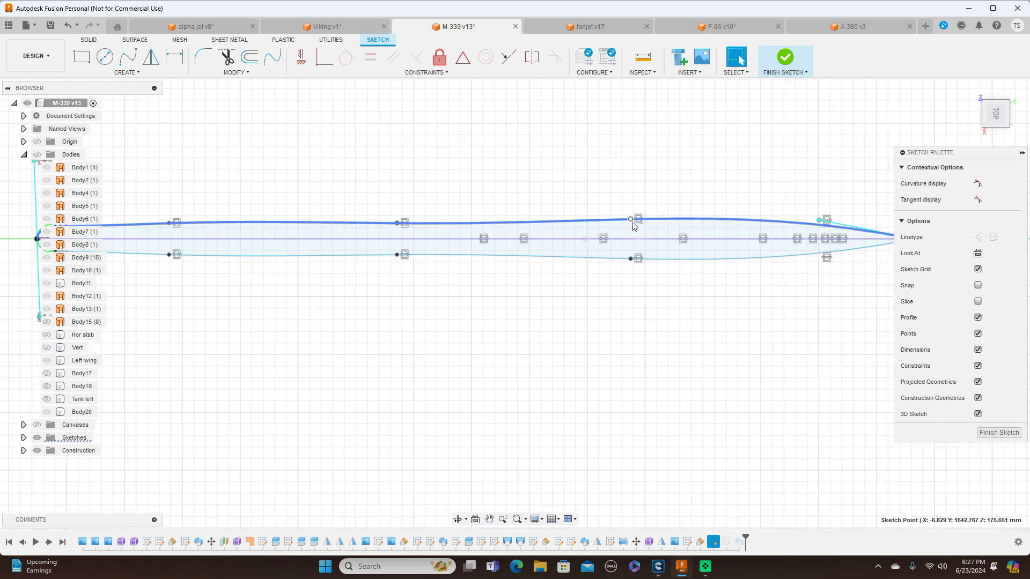
pyautogui.moveTo(633, 225)
pyautogui.mouseDown()
pyautogui.moveTo(616, 225)
pyautogui.moveTo(684, 227)
pyautogui.mouseUp()
# Fill out the airfoil's rear by moving the third spline point slightly outward and aft and the fourth to about 7.8 mm from the centreline
pyautogui.scroll(-2, 525, 282)
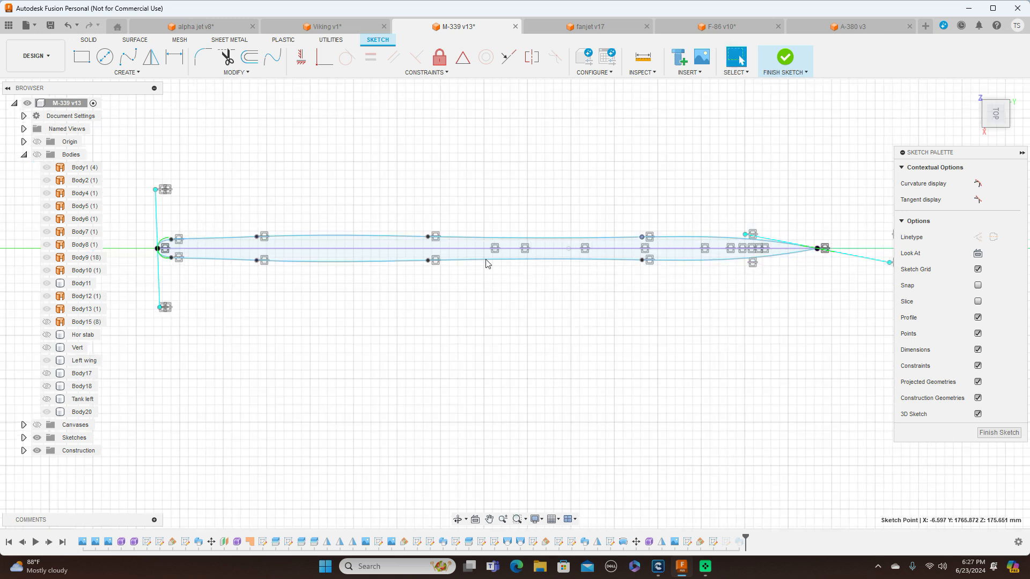
pyautogui.moveTo(430, 236); pyautogui.dragTo(438, 234)
pyautogui.moveTo(643, 240); pyautogui.dragTo(644, 238)
# Finish the airfoil sketch and check the rebuilt fin on the aircraft from the right side
pyautogui.click(998, 433)
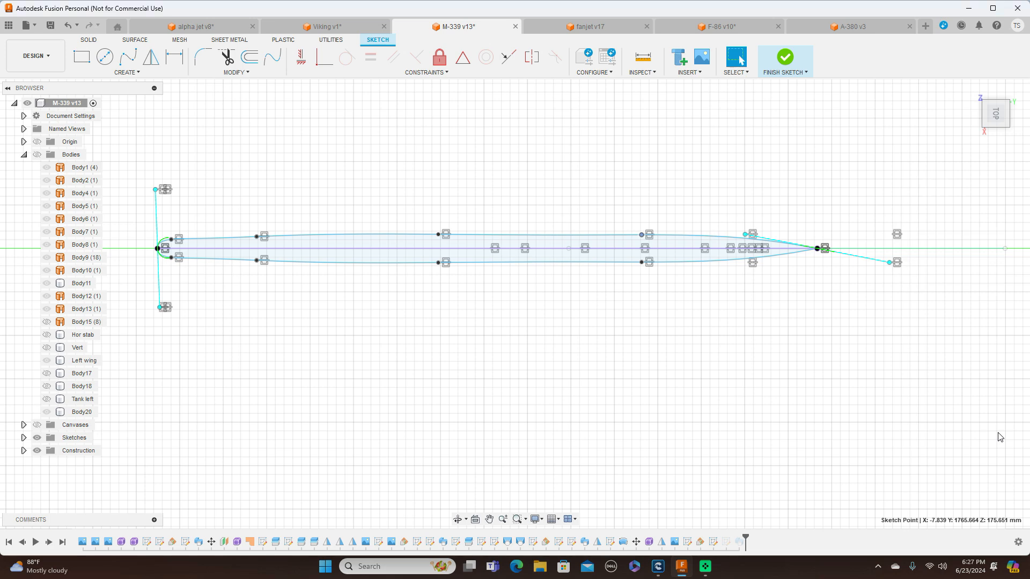
pyautogui.scroll(-5, 820, 124)
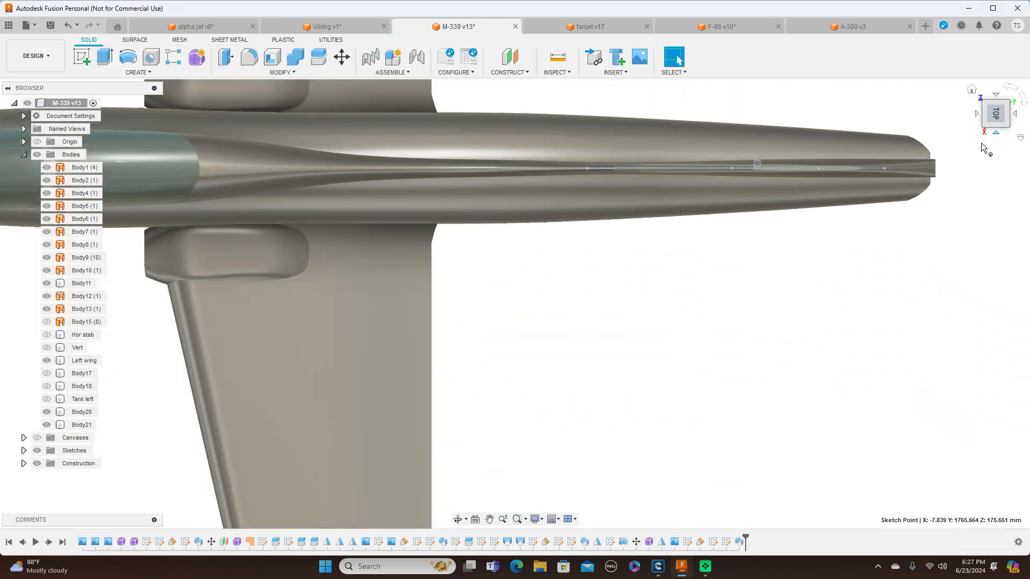
pyautogui.click(995, 133)
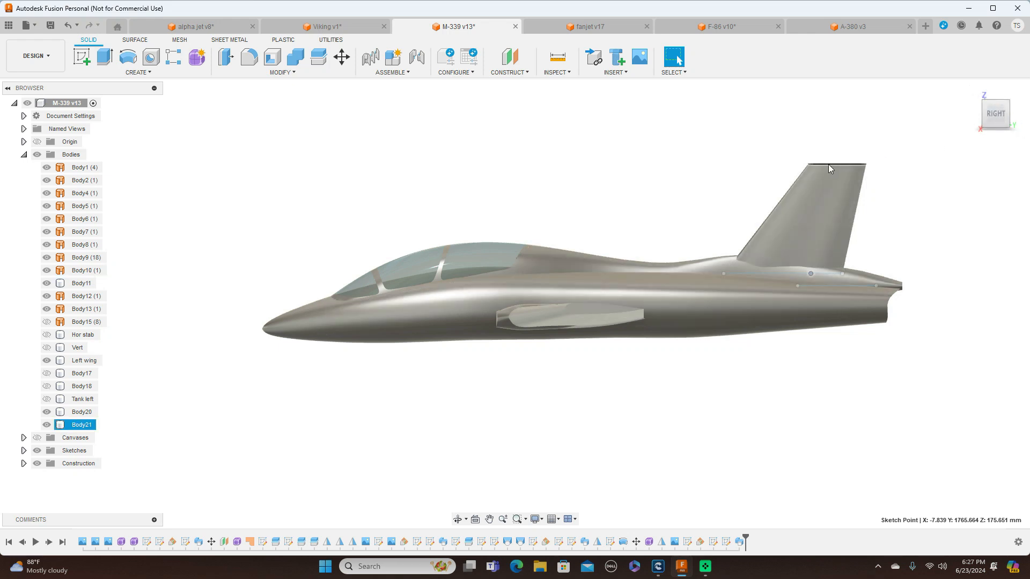
# Show the reference canvases and compare the fin's tip with the side-view drawing
pyautogui.click(38, 439)
pyautogui.scroll(5, 832, 162)
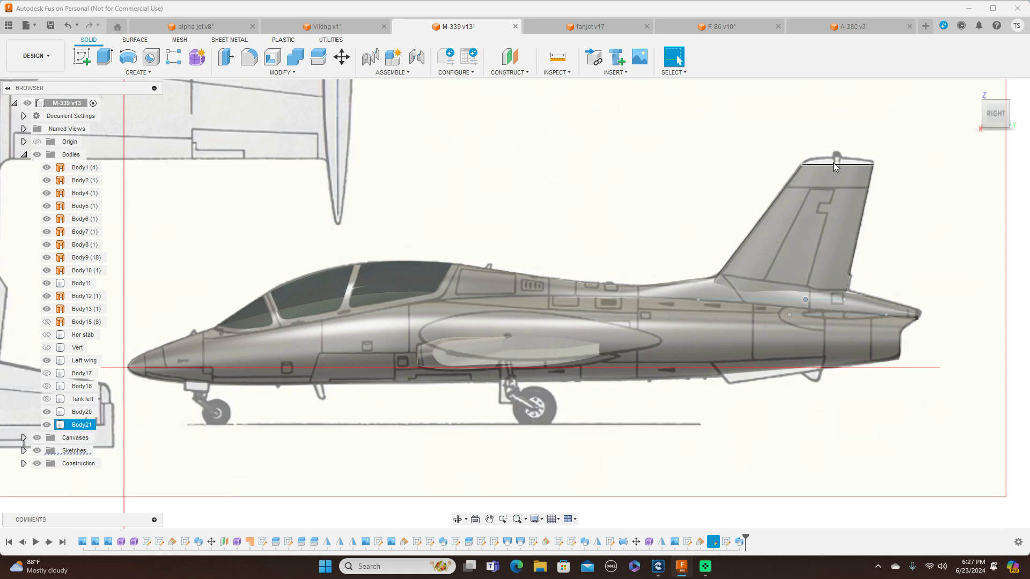
pyautogui.scroll(3, 832, 159)
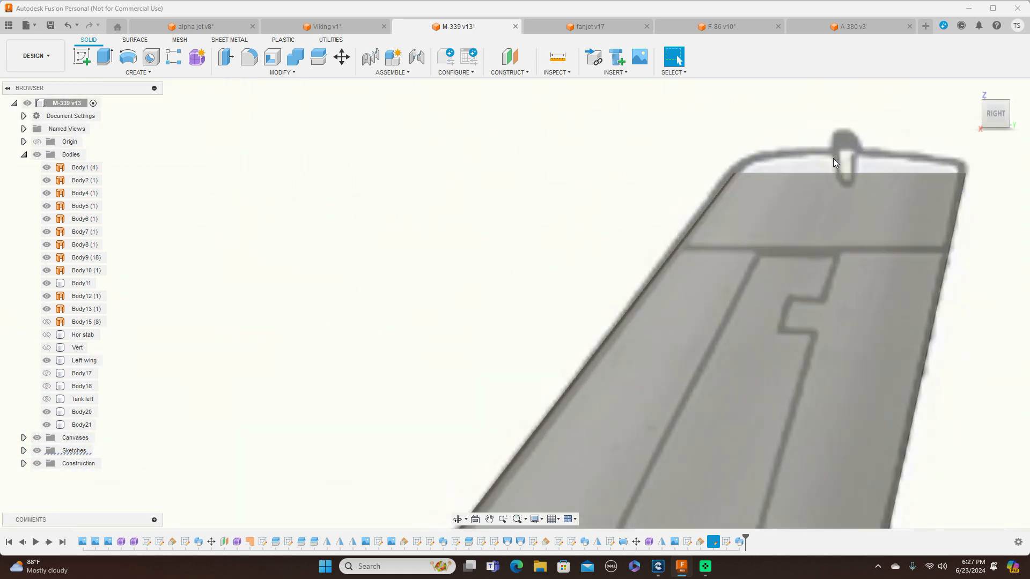
# Start a new sketch on the flat top face of the vertical fin
pyautogui.click(999, 94)
pyautogui.scroll(-2, 766, 241)
pyautogui.moveTo(821, 140); pyautogui.dragTo(650, 441, button='middle')
pyautogui.scroll(5, 806, 243)
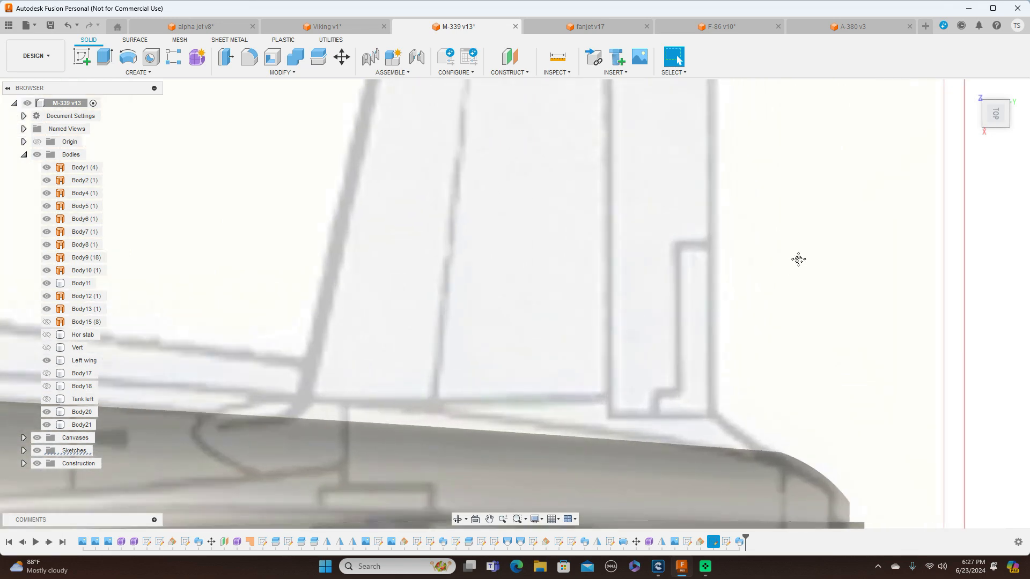
pyautogui.scroll(-4, 794, 266)
pyautogui.click(505, 358)
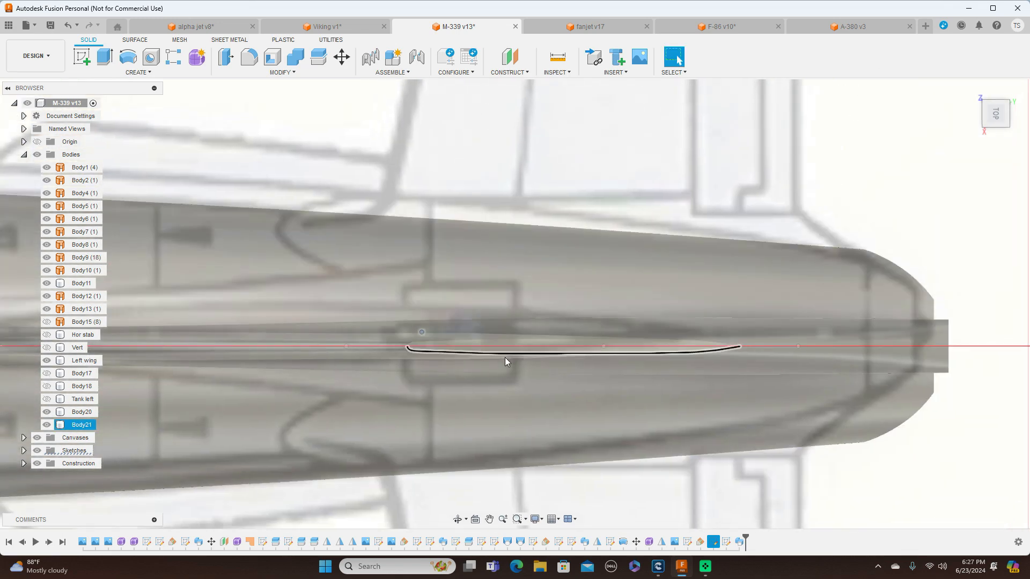
pyautogui.scroll(4, 510, 347)
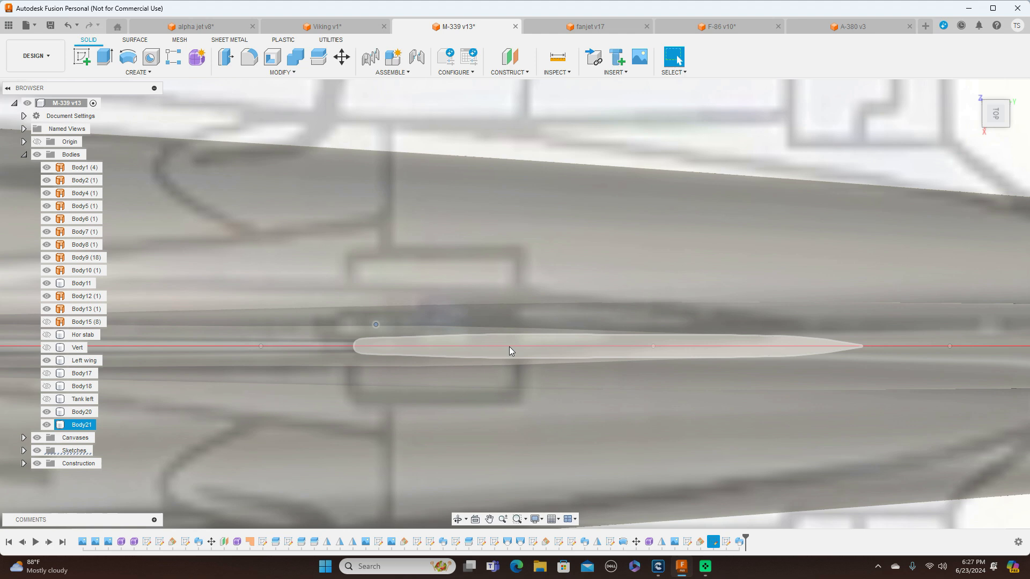
pyautogui.click(519, 347)
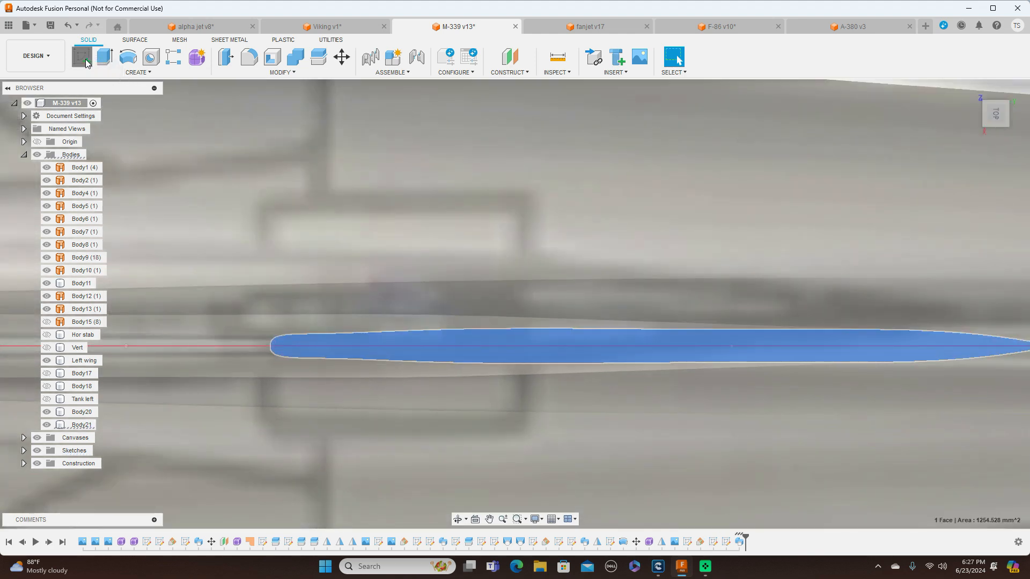
pyautogui.click(86, 59)
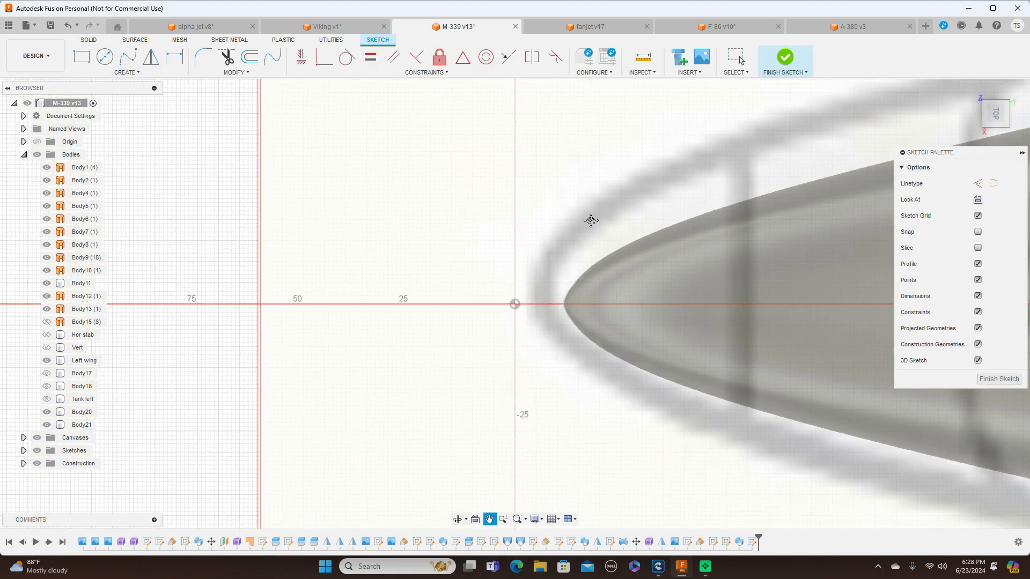
# Project the fin's top face into the sketch to capture its airfoil outline
pyautogui.moveTo(588, 221); pyautogui.dragTo(300, 292, button='middle')
pyautogui.scroll(-2, 561, 299)
pyautogui.moveTo(667, 277); pyautogui.dragTo(54, 260, button='middle')
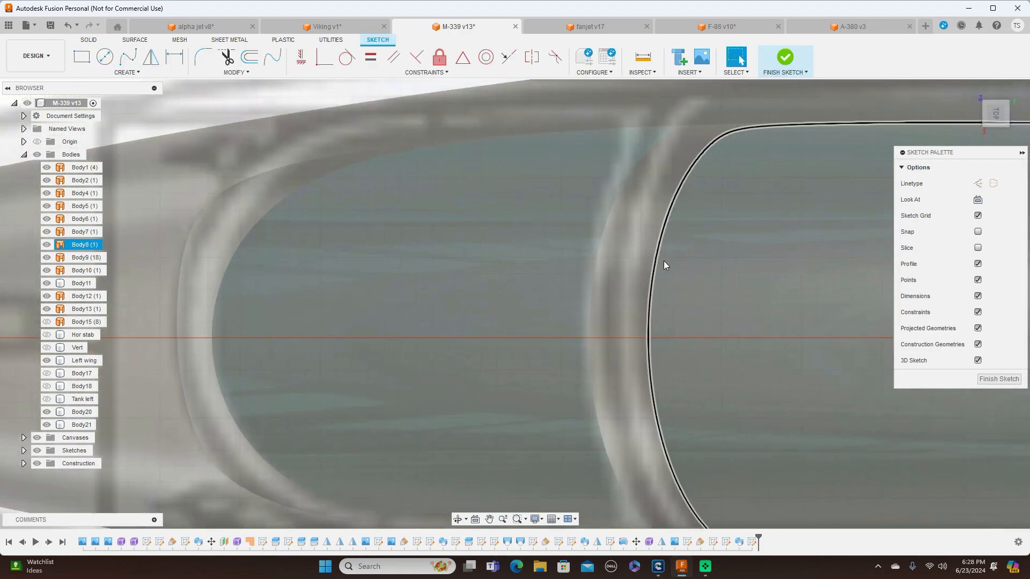
pyautogui.scroll(-5, 666, 260)
pyautogui.moveTo(772, 276); pyautogui.dragTo(257, 317, button='middle')
pyautogui.moveTo(649, 314); pyautogui.dragTo(257, 298, button='middle')
pyautogui.scroll(-2, 258, 298)
pyautogui.moveTo(812, 272); pyautogui.dragTo(571, 198, button='middle')
pyautogui.scroll(3, 570, 197)
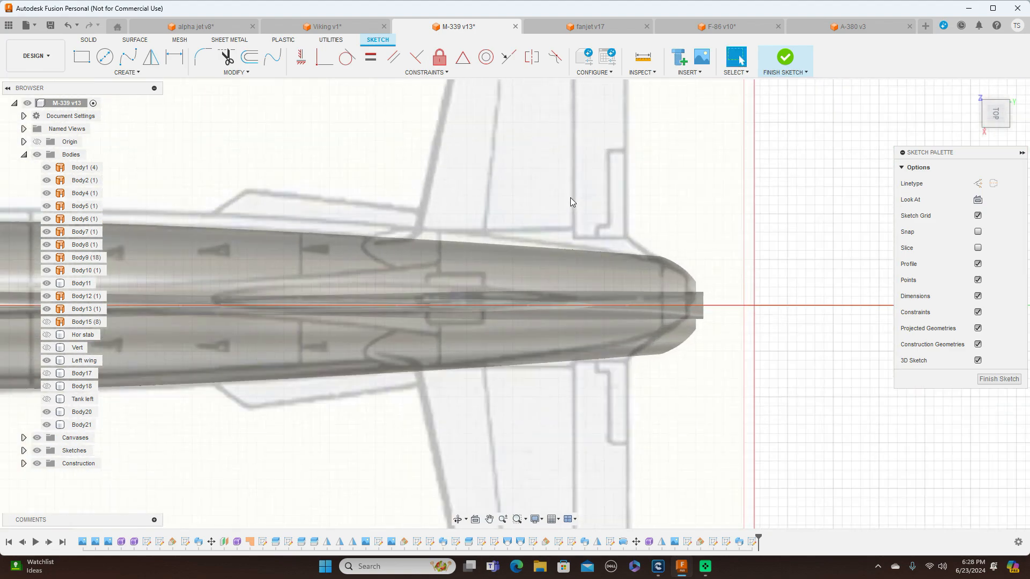
pyautogui.scroll(5, 546, 307)
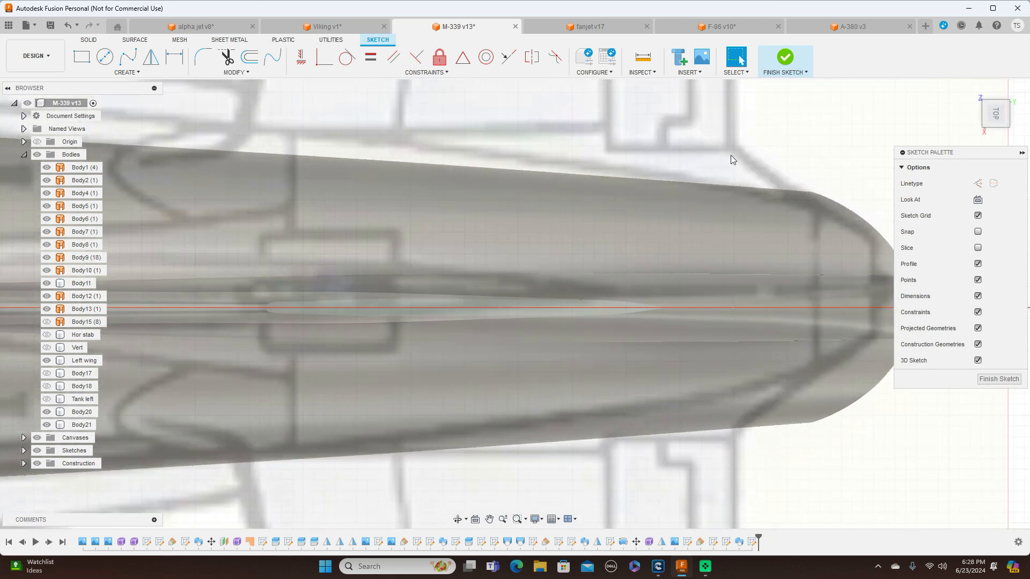
pyautogui.press('p')
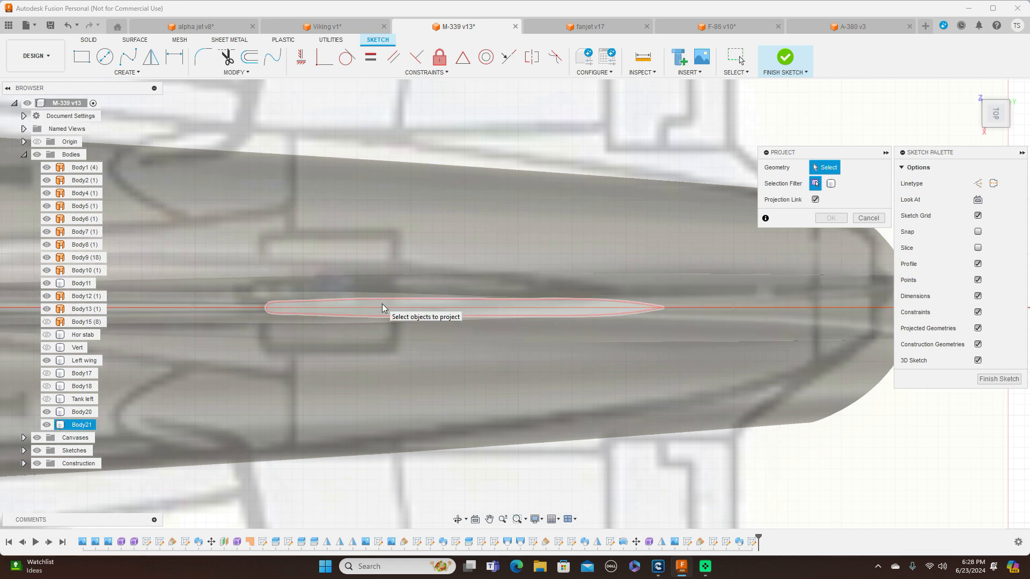
pyautogui.click(382, 304)
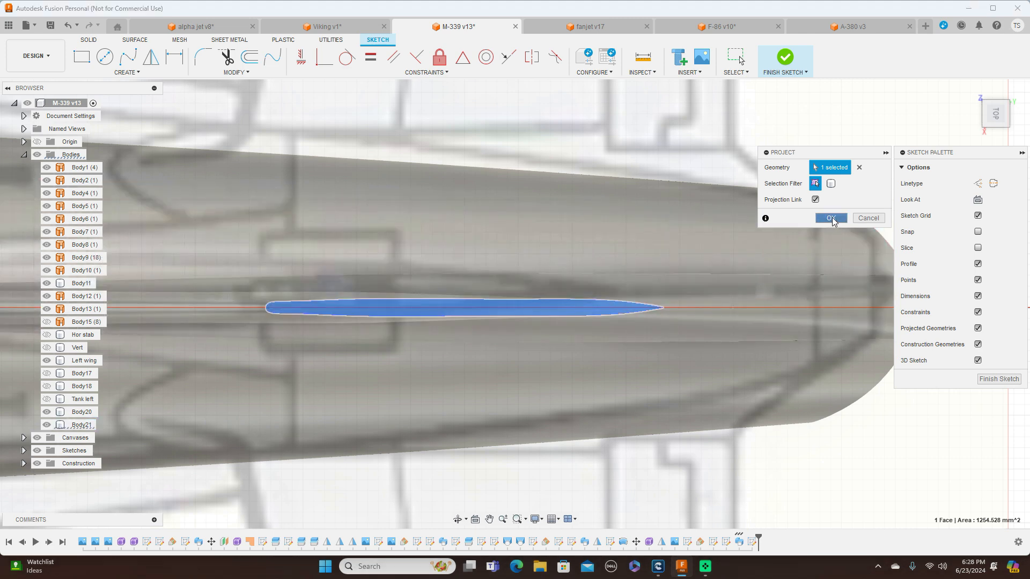
pyautogui.click(831, 218)
pyautogui.scroll(2, 577, 237)
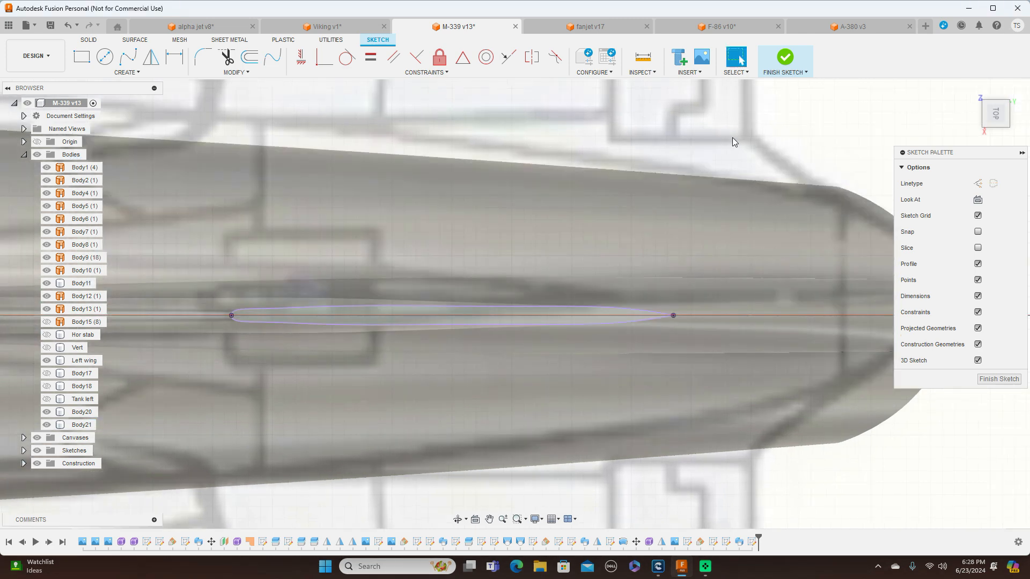
# Draw a chord line from the projected airfoil's nose point to its tail point and finish the sketch
pyautogui.press('l')
pyautogui.click(232, 316)
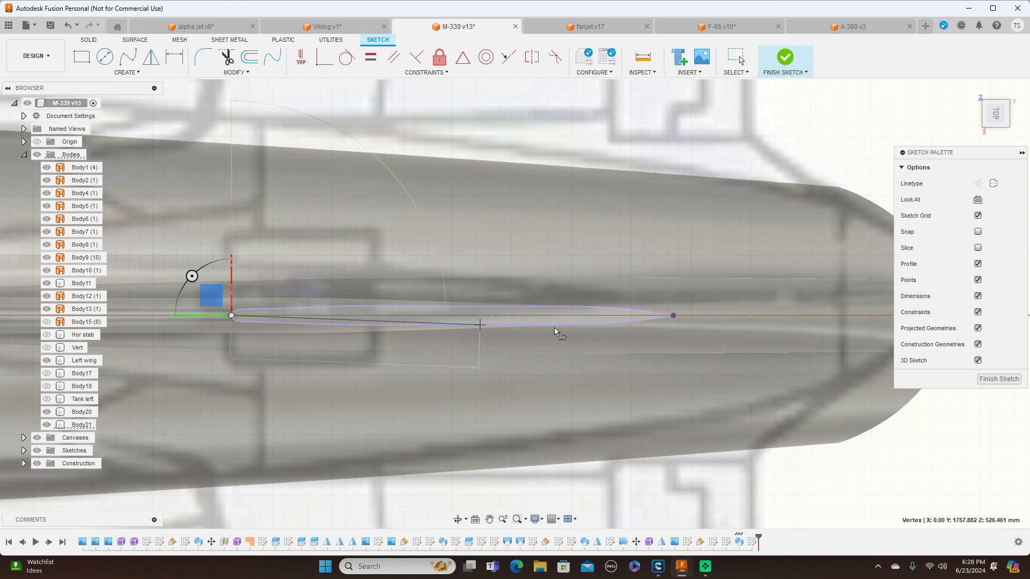
pyautogui.click(674, 316)
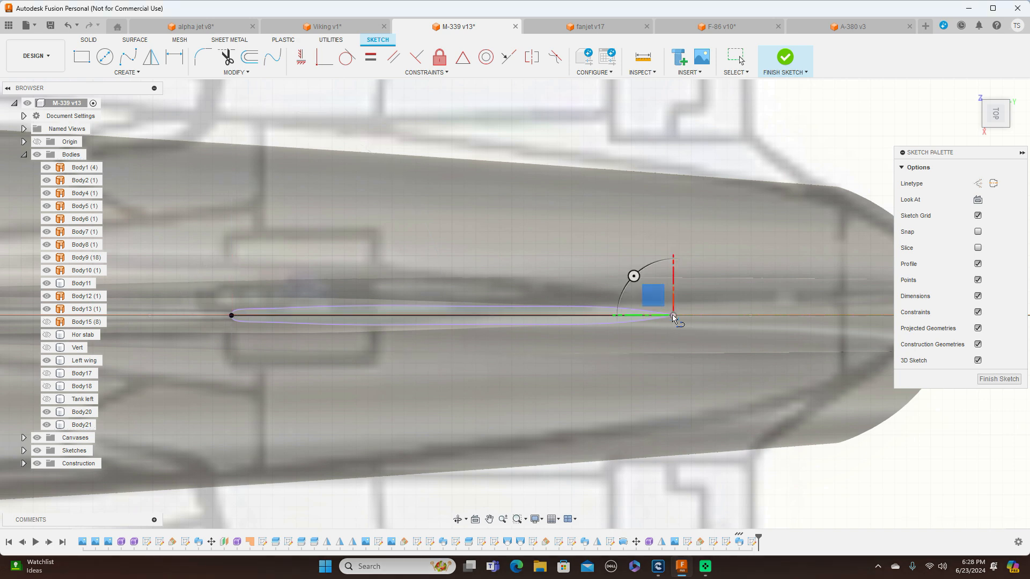
pyautogui.rightClick(674, 319)
pyautogui.click(698, 314)
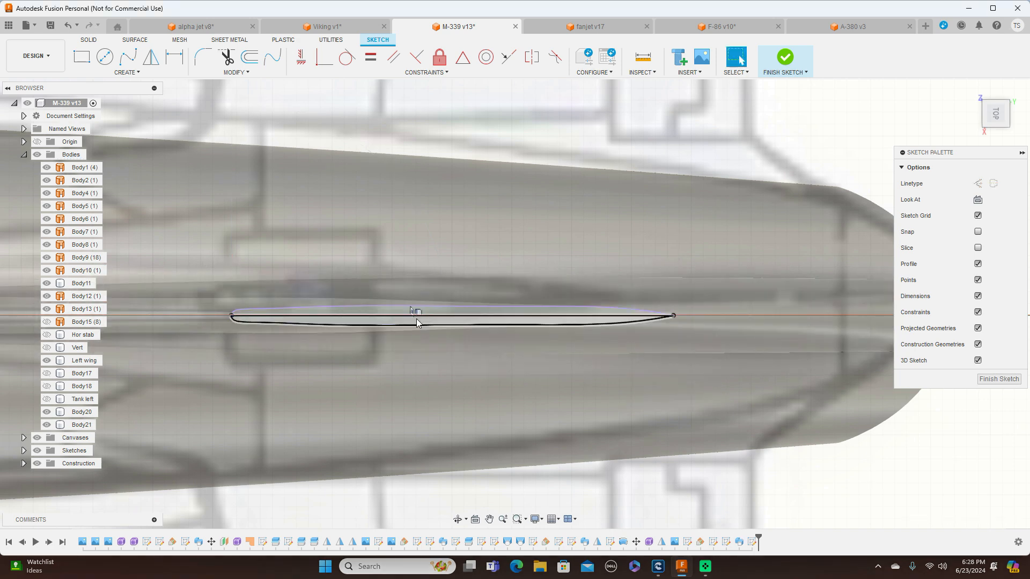
pyautogui.click(813, 190)
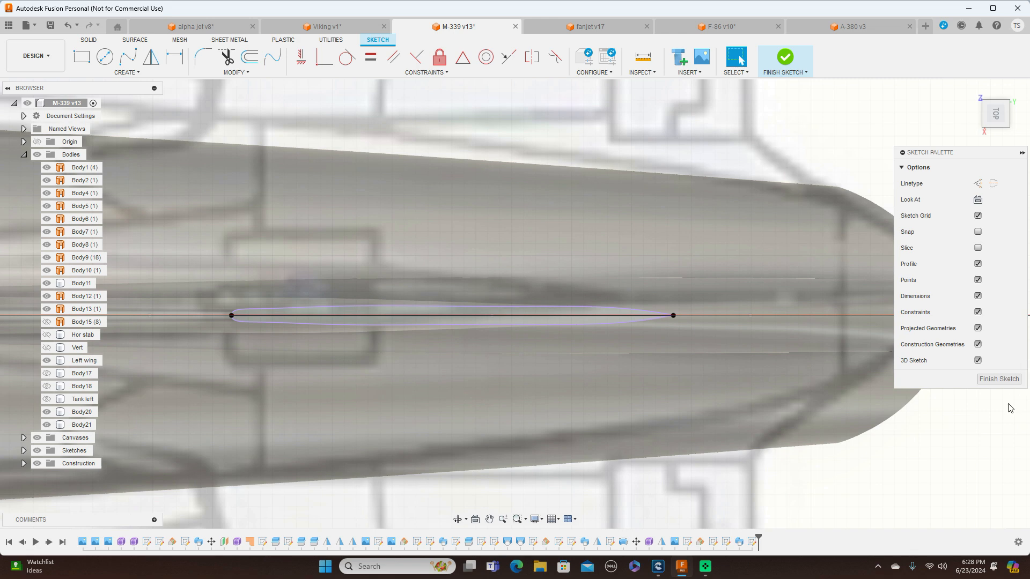
pyautogui.click(1003, 382)
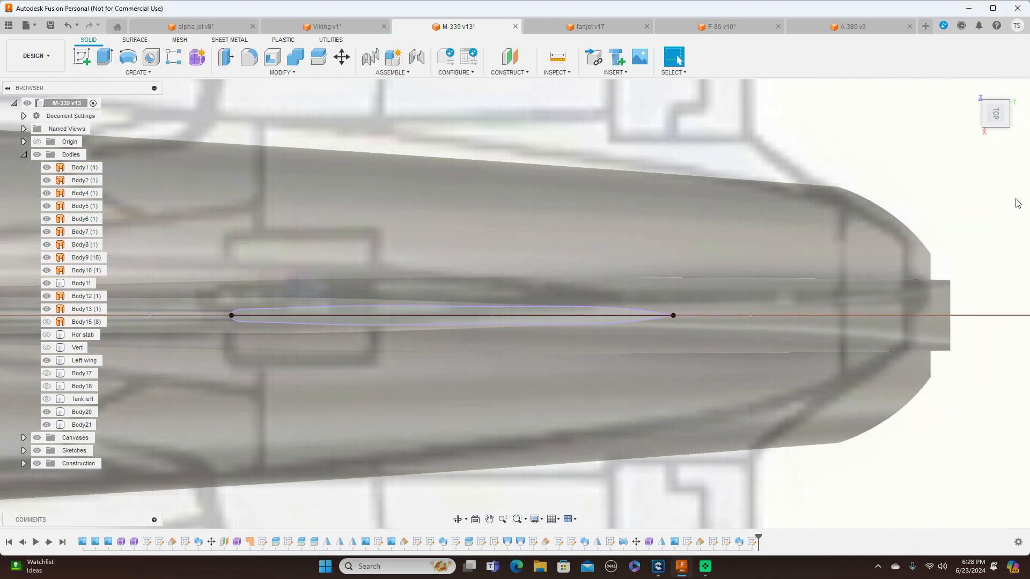
# Start a new sketch on the aircraft's side-view origin plane for the fin tip profile
pyautogui.click(996, 137)
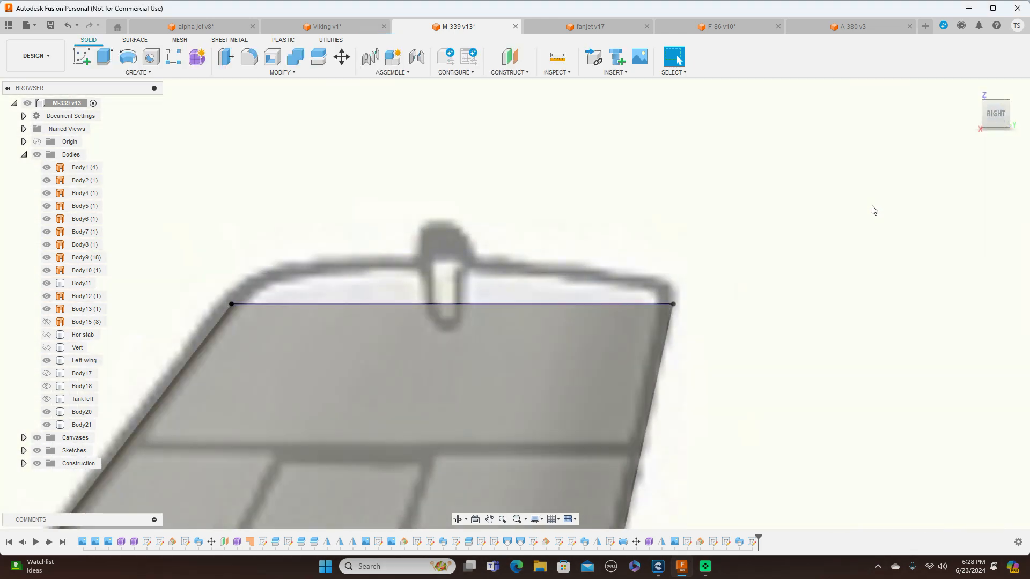
pyautogui.scroll(-3, 895, 235)
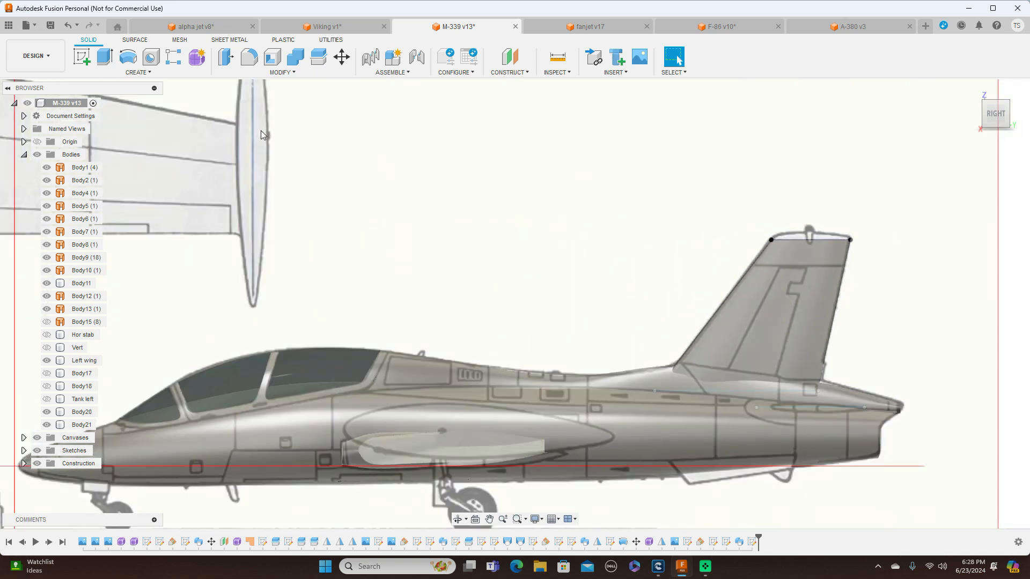
pyautogui.click(82, 56)
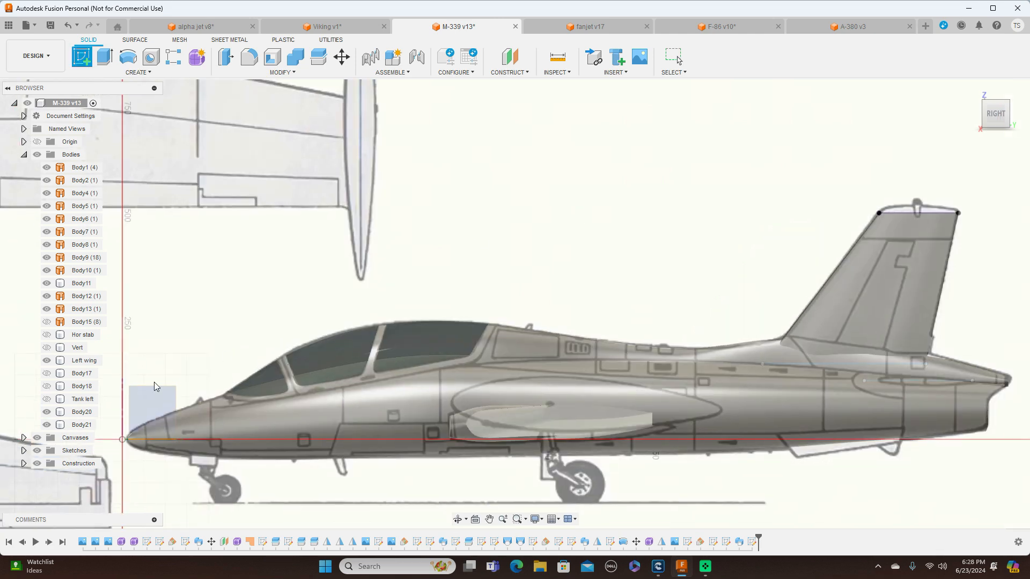
pyautogui.click(148, 396)
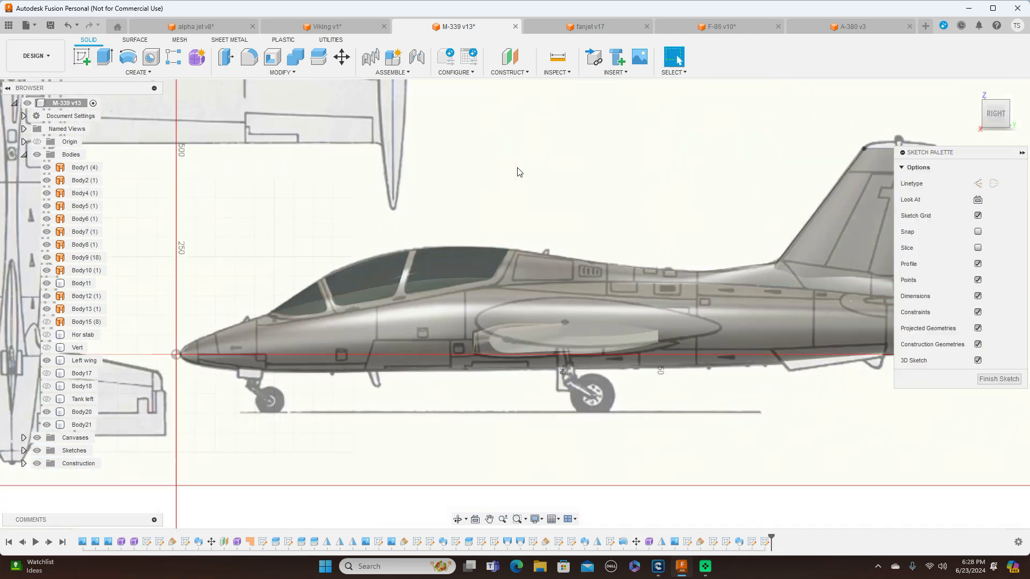
pyautogui.moveTo(627, 158); pyautogui.dragTo(236, 181, button='middle')
pyautogui.scroll(2, 426, 178)
pyautogui.scroll(5, 471, 167)
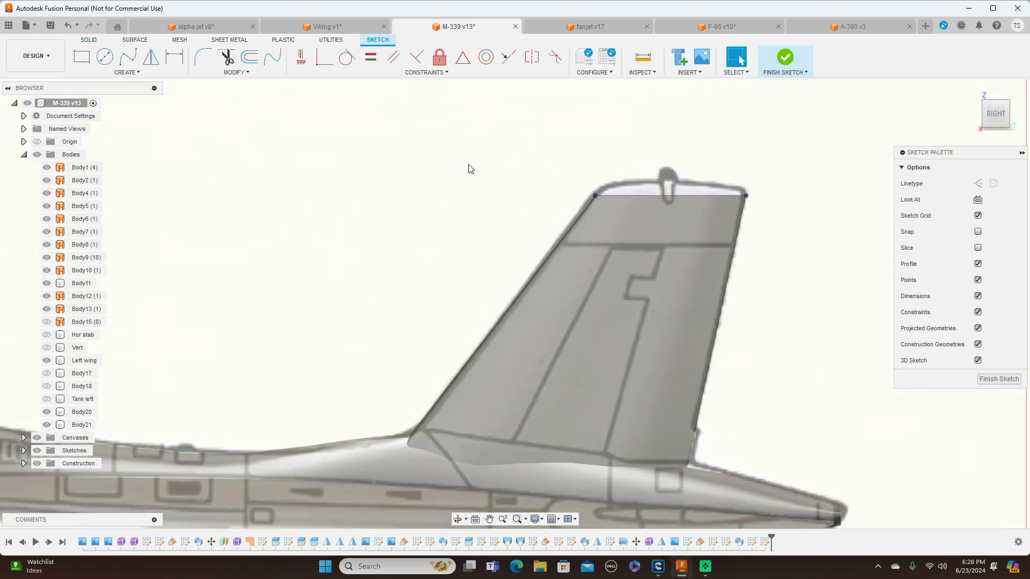
pyautogui.moveTo(544, 204)
pyautogui.mouseDown(button='middle')
pyautogui.moveTo(497, 186)
pyautogui.moveTo(457, 200)
pyautogui.mouseUp(button='middle')
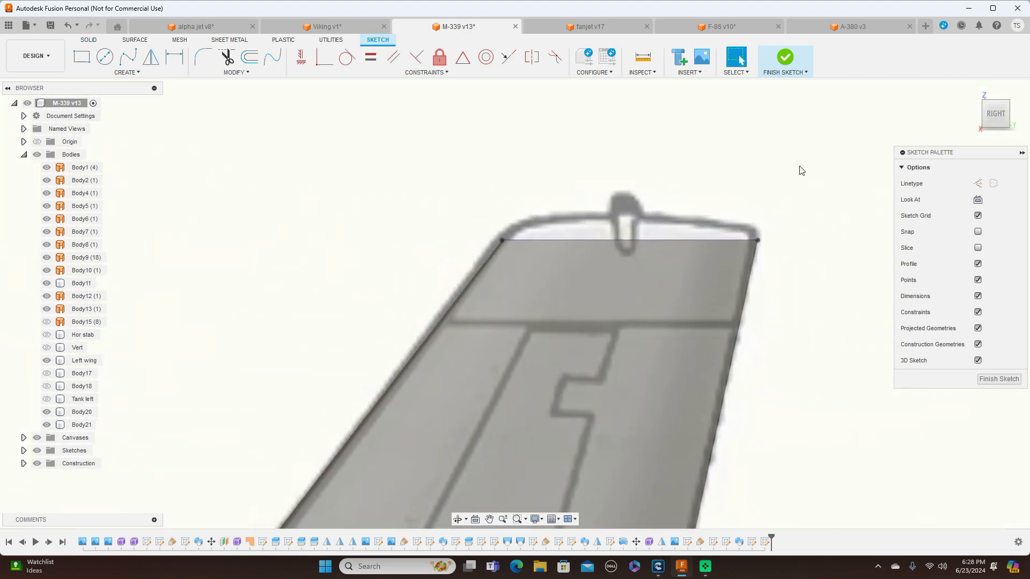
# Project the chord line on the fin's top face into the side-view sketch
pyautogui.click(1000, 107)
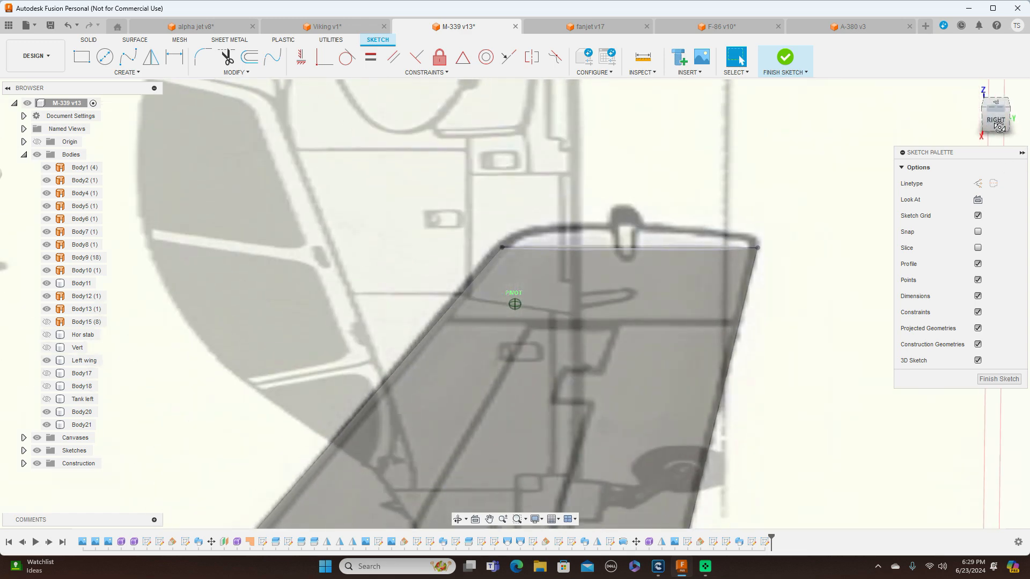
pyautogui.scroll(4, 648, 249)
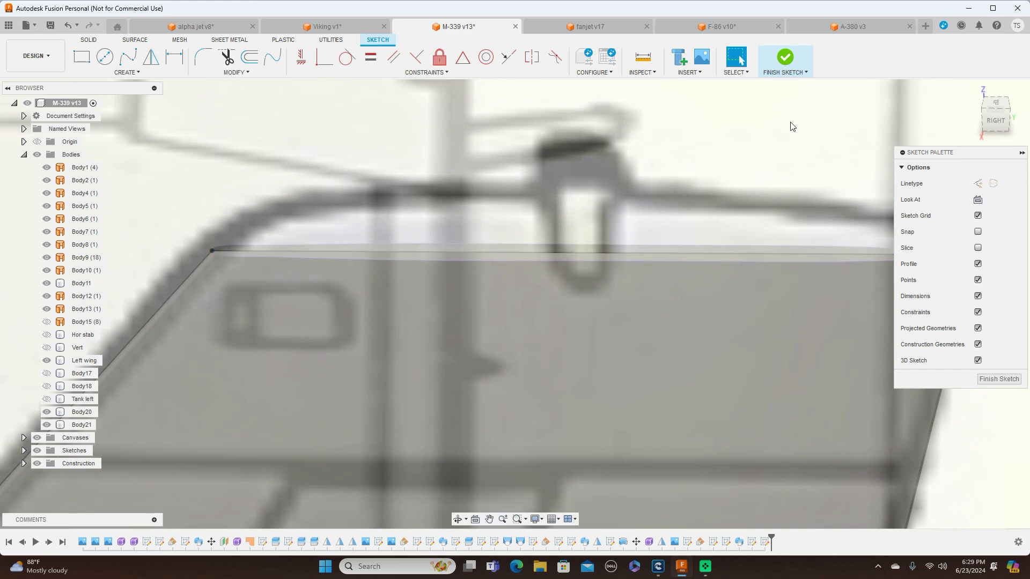
pyautogui.press('p')
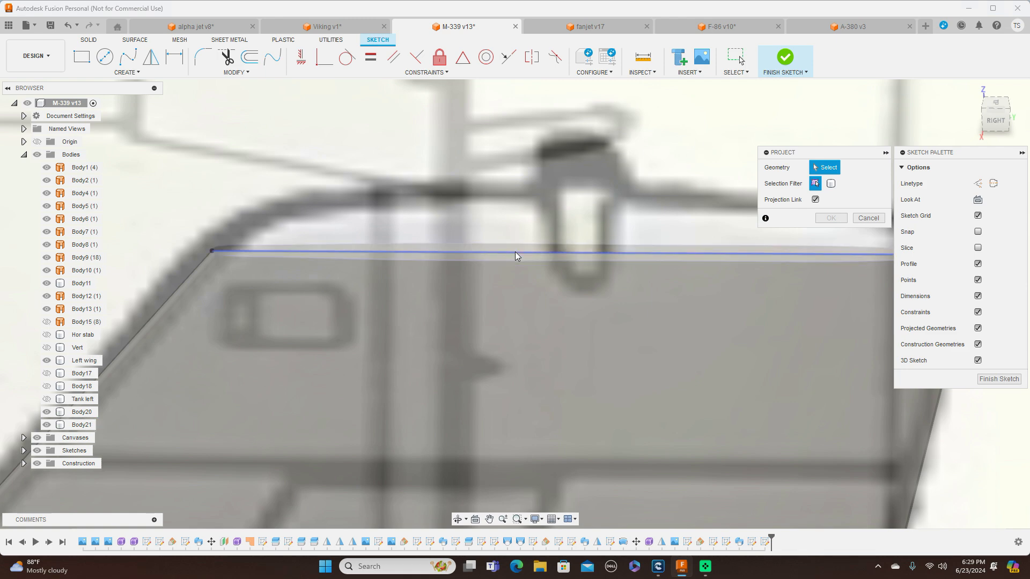
pyautogui.click(515, 252)
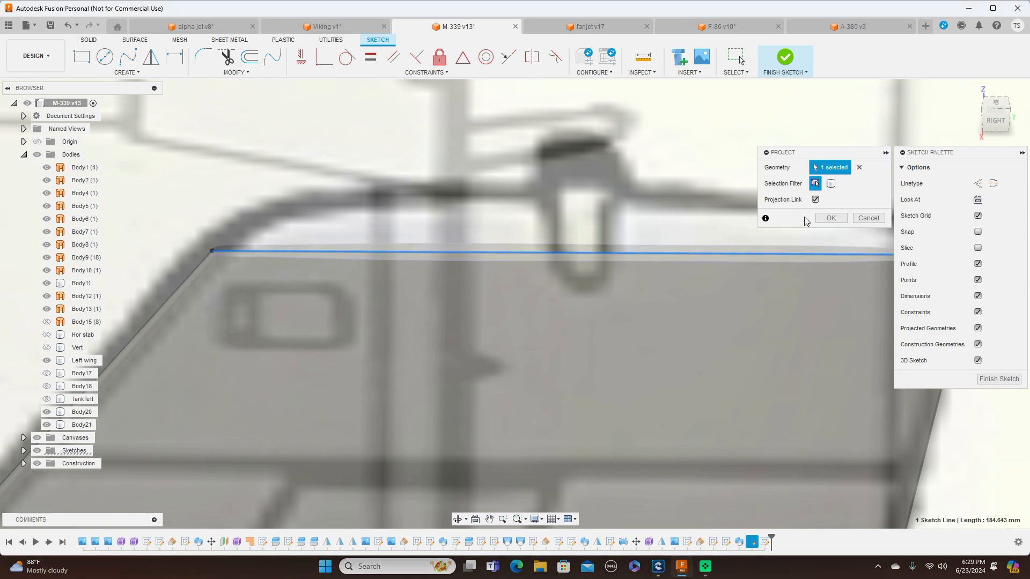
pyautogui.click(829, 218)
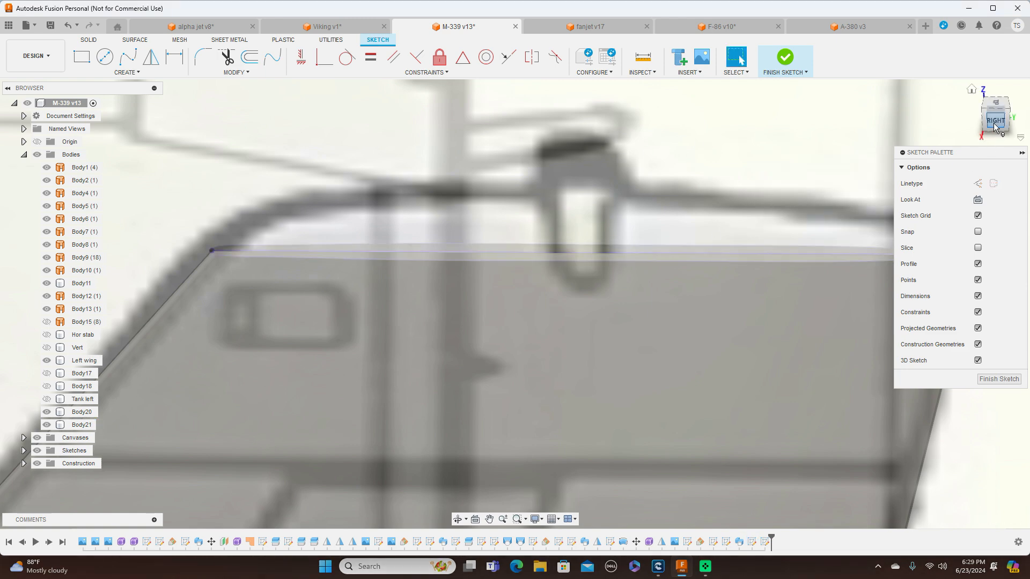
pyautogui.scroll(-5, 674, 198)
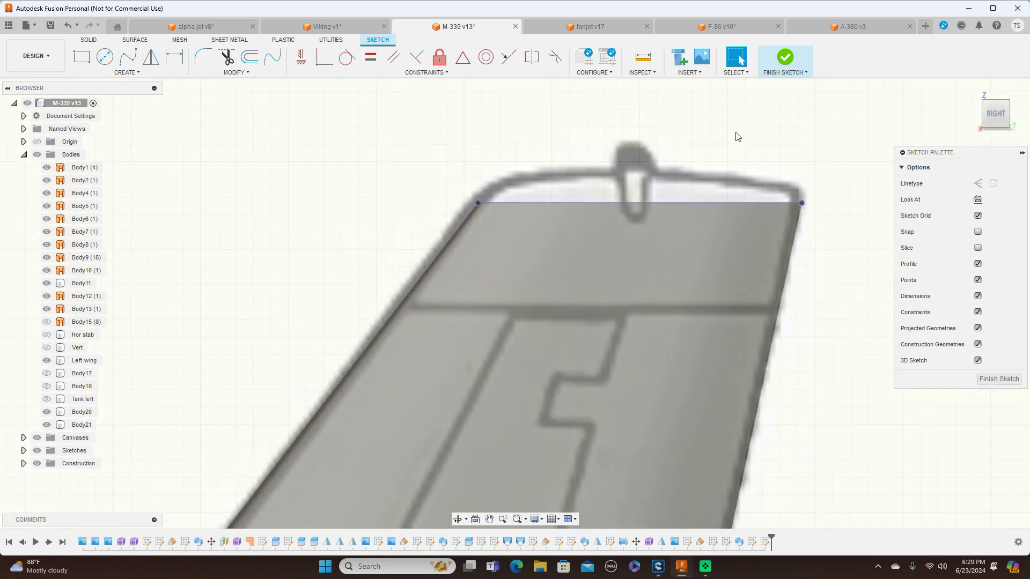
# Trace the fin tip outline with a fit point spline from the chord line's nose point over the top to the rear upper corner
pyautogui.click(129, 63)
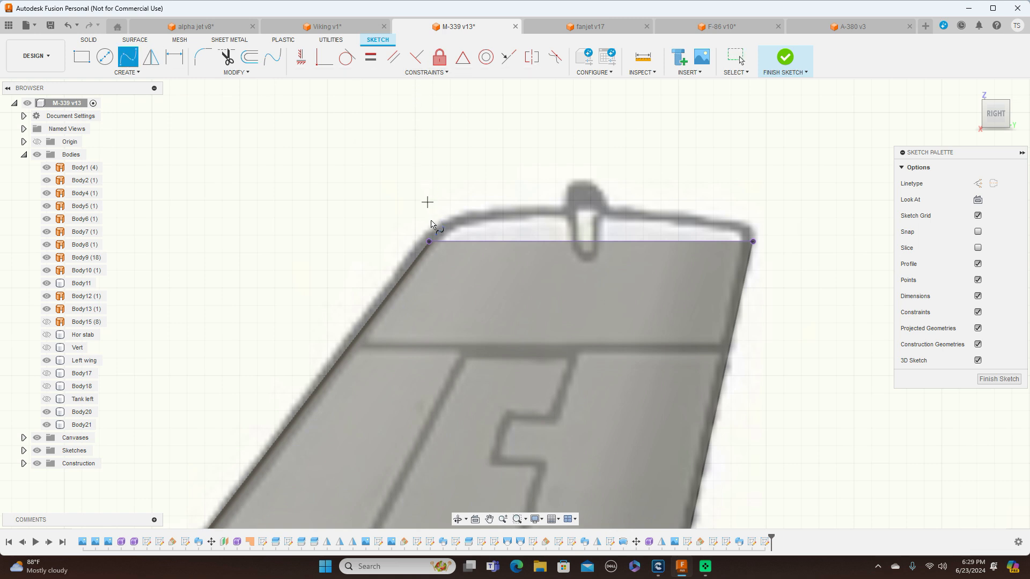
pyautogui.click(433, 239)
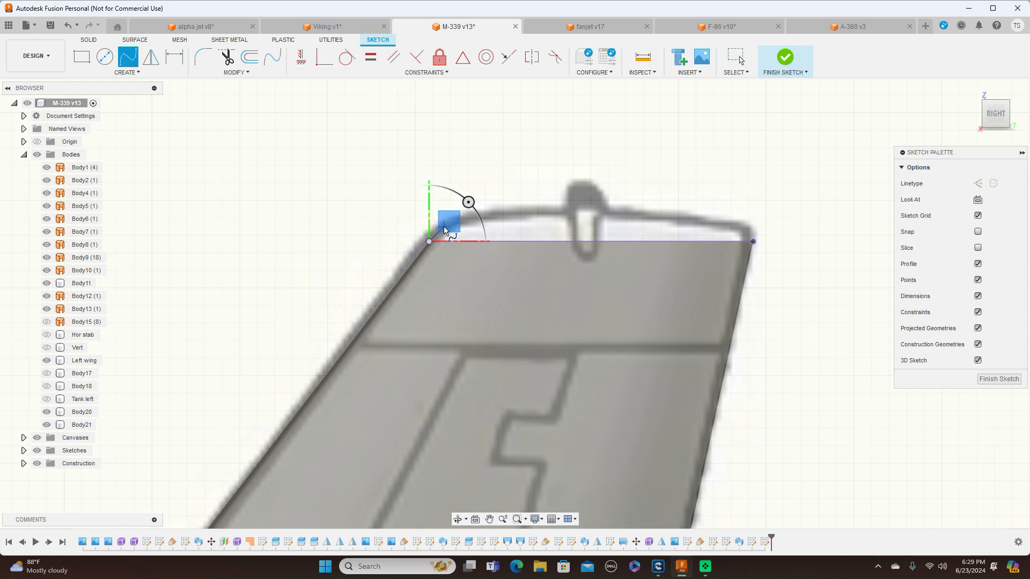
pyautogui.click(443, 229)
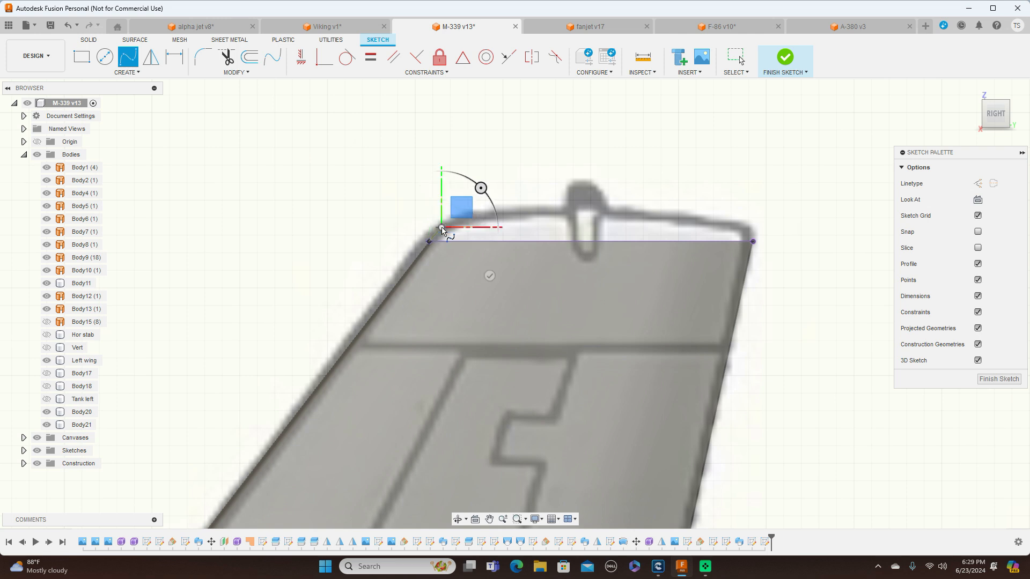
pyautogui.click(479, 215)
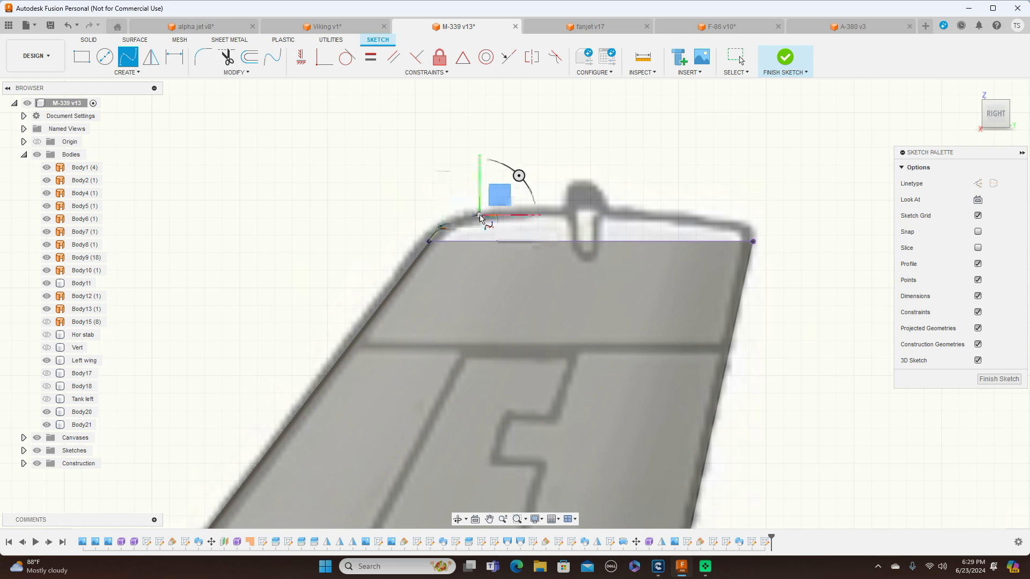
pyautogui.click(565, 208)
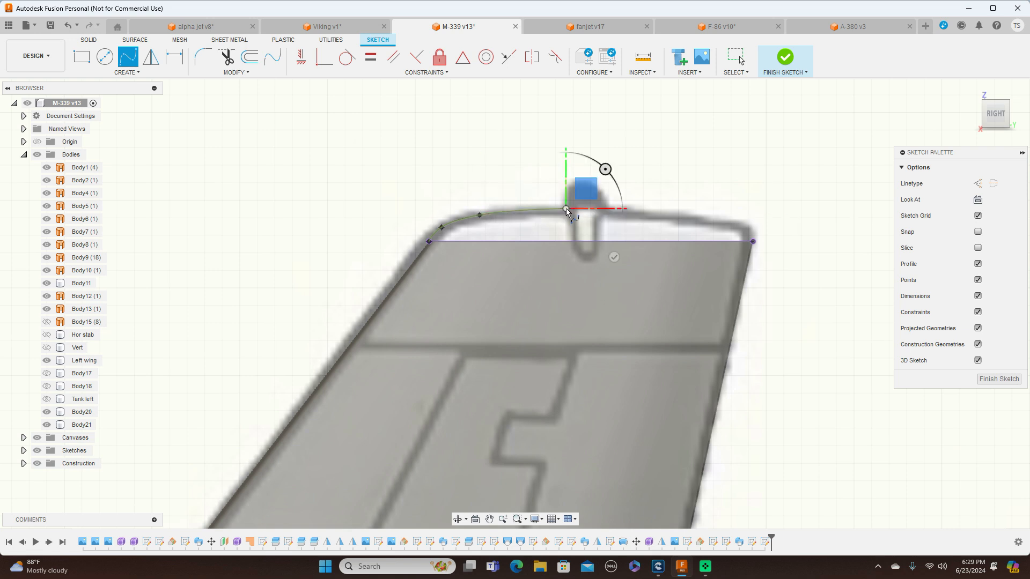
pyautogui.click(710, 219)
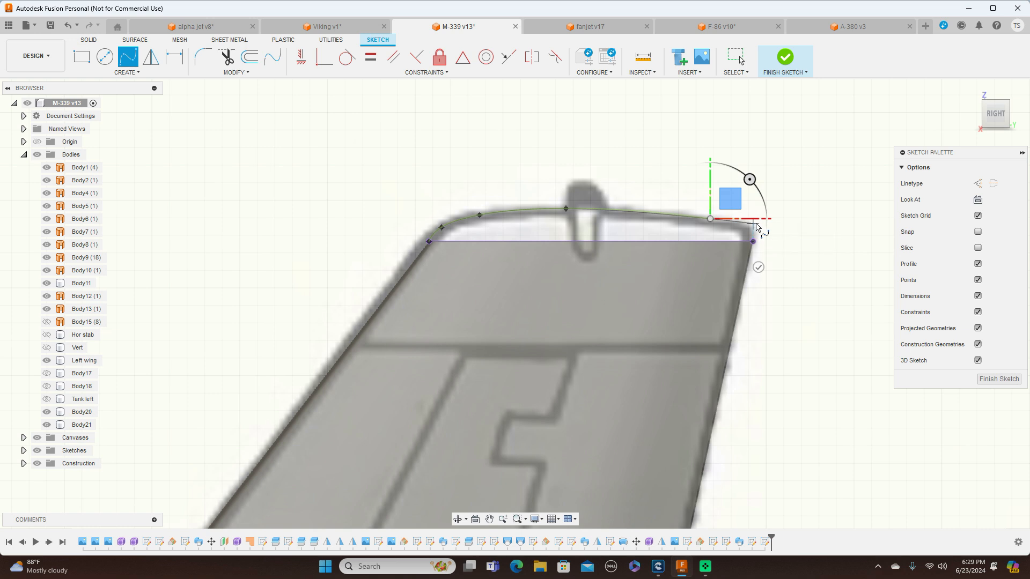
pyautogui.scroll(2, 757, 227)
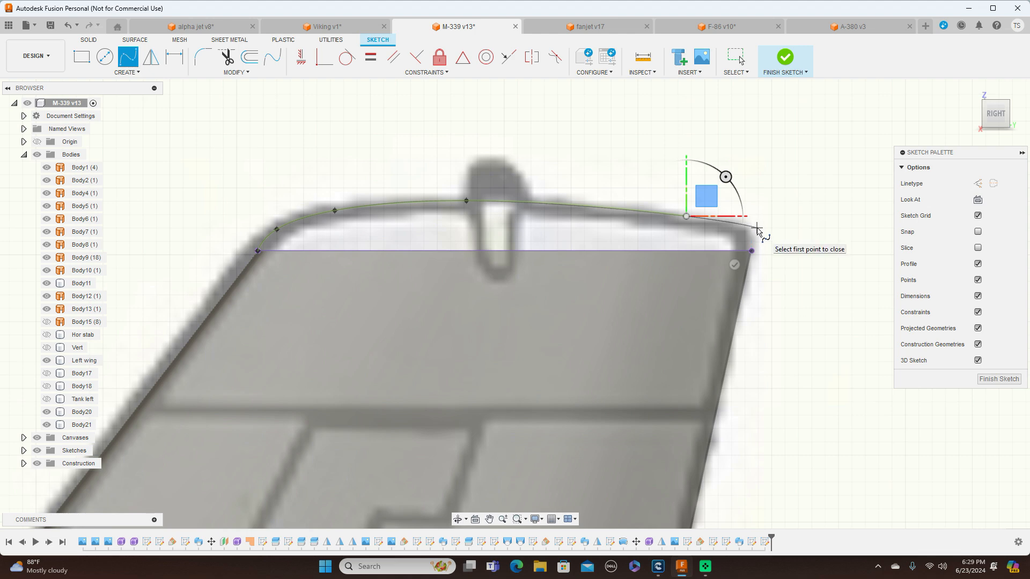
pyautogui.click(756, 229)
pyautogui.rightClick(757, 228)
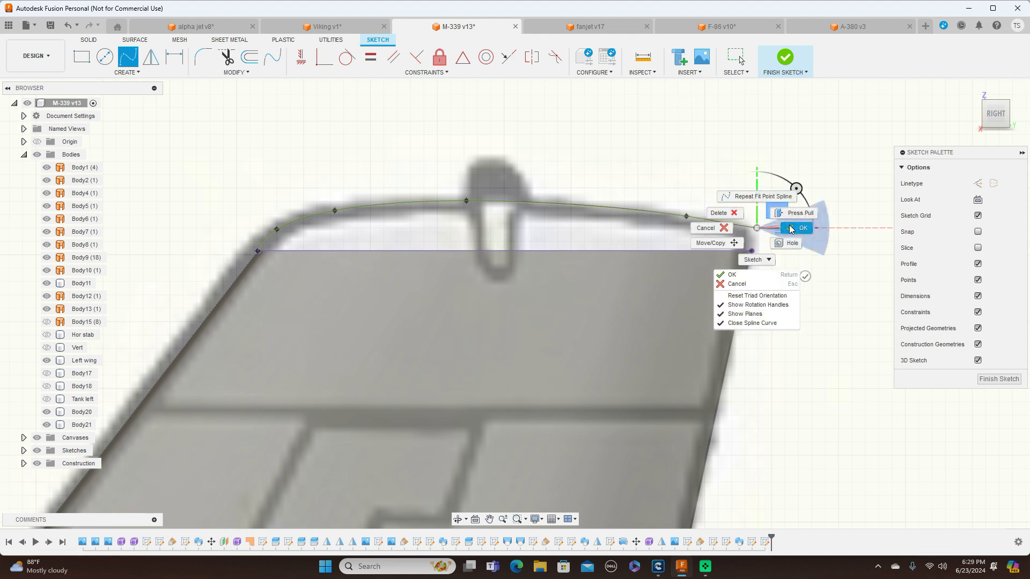
pyautogui.click(788, 229)
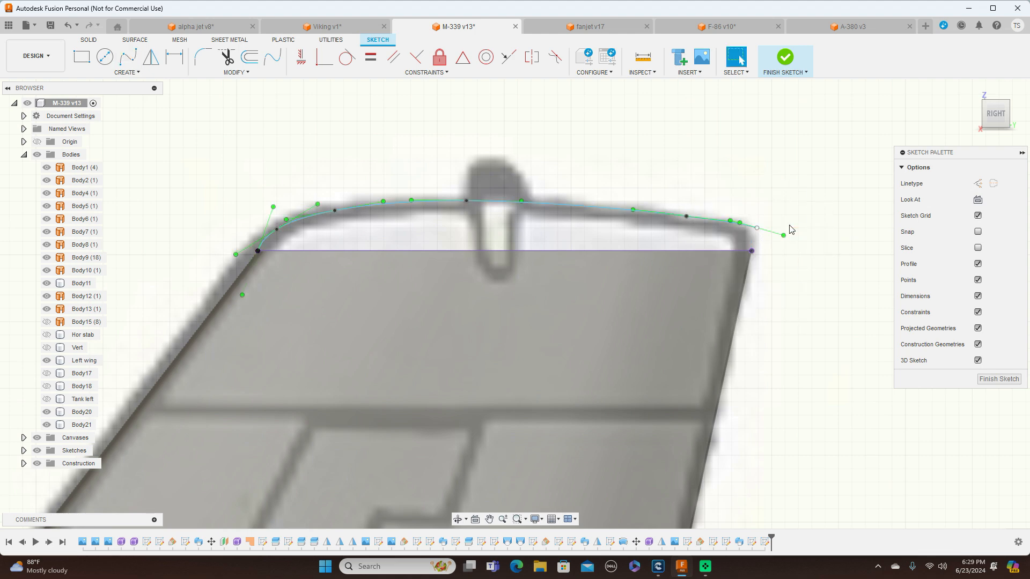
# Close the tip profile with a line about 8.8 mm long from the chord line's tail point to the spline's rear end, and finish the sketch
pyautogui.click(752, 251)
pyautogui.scroll(5, 756, 230)
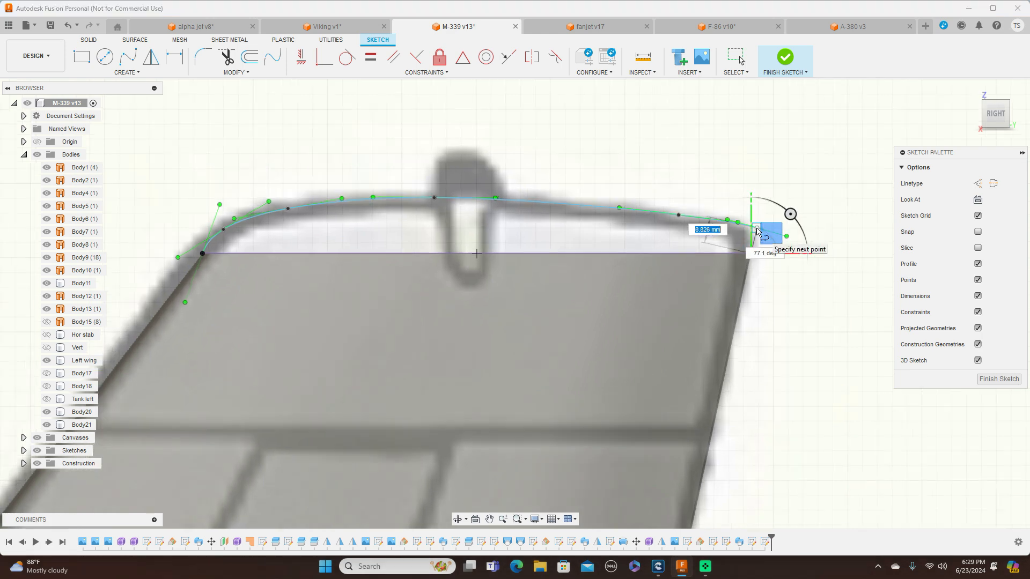
pyautogui.click(758, 229)
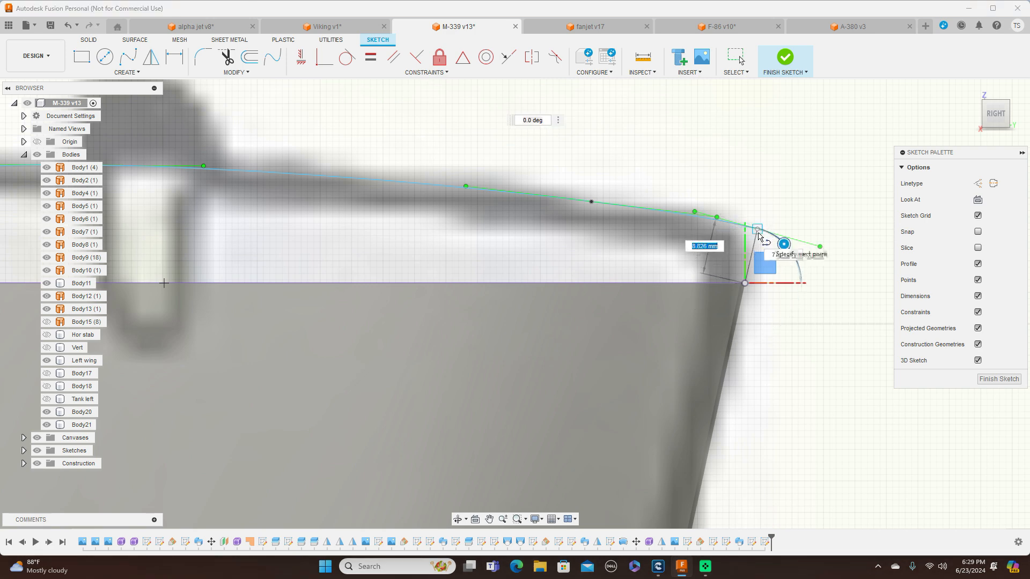
pyautogui.click(759, 236)
pyautogui.rightClick(758, 236)
pyautogui.click(787, 236)
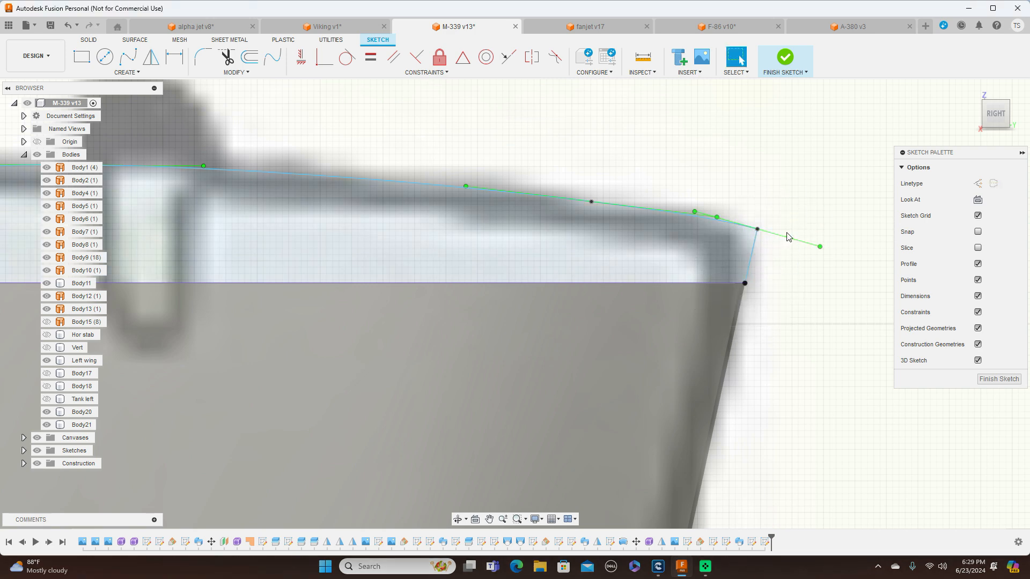
pyautogui.click(1013, 379)
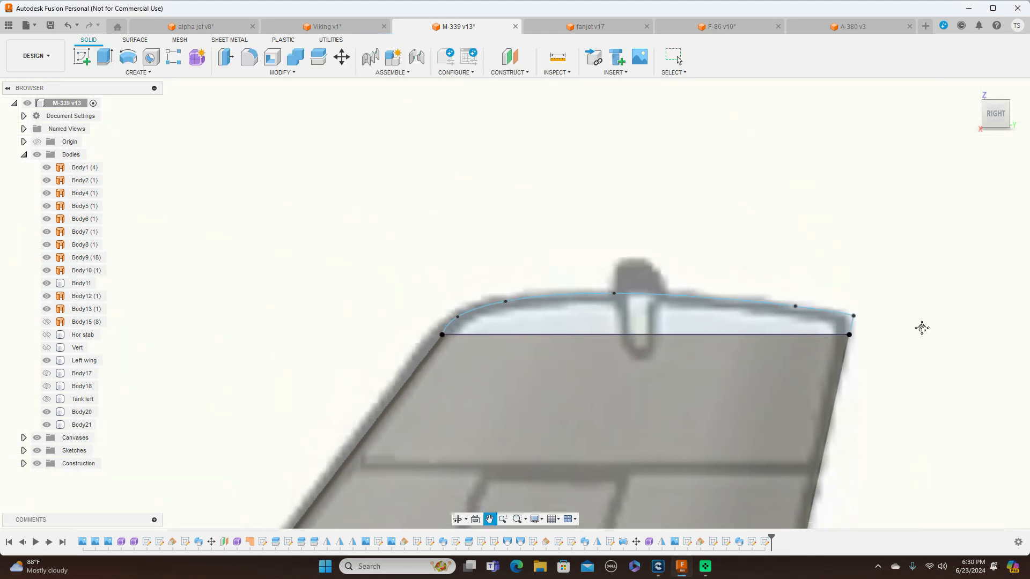
# Start a Loft for the fin tip and remove the preselected side profile from its profile list
pyautogui.moveTo(921, 327); pyautogui.dragTo(924, 197, button='middle')
pyautogui.moveTo(990, 106); pyautogui.dragTo(990, 142)
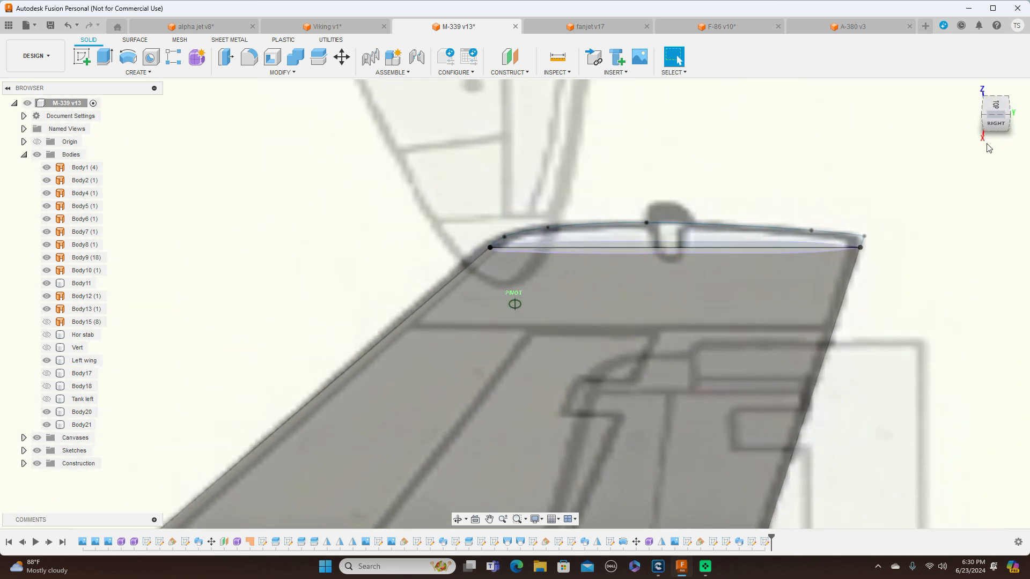
pyautogui.scroll(3, 665, 249)
pyautogui.scroll(2, 666, 249)
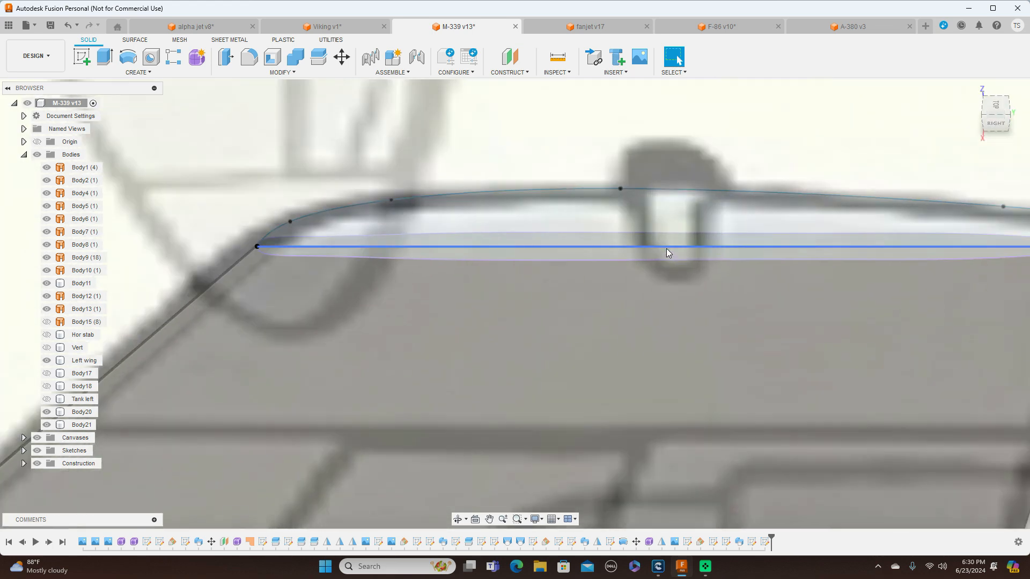
pyautogui.click(158, 74)
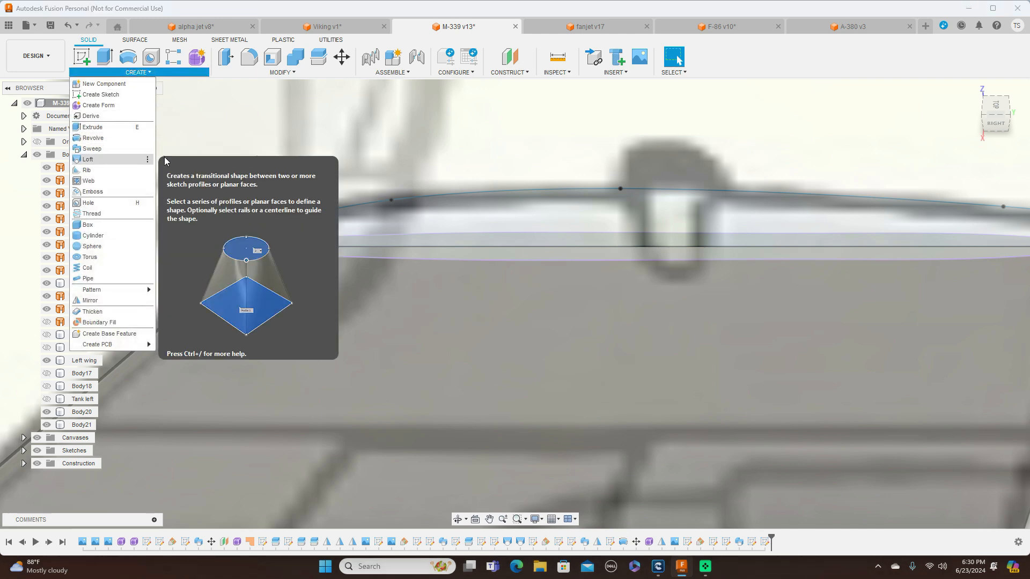
pyautogui.click(559, 251)
pyautogui.click(558, 251)
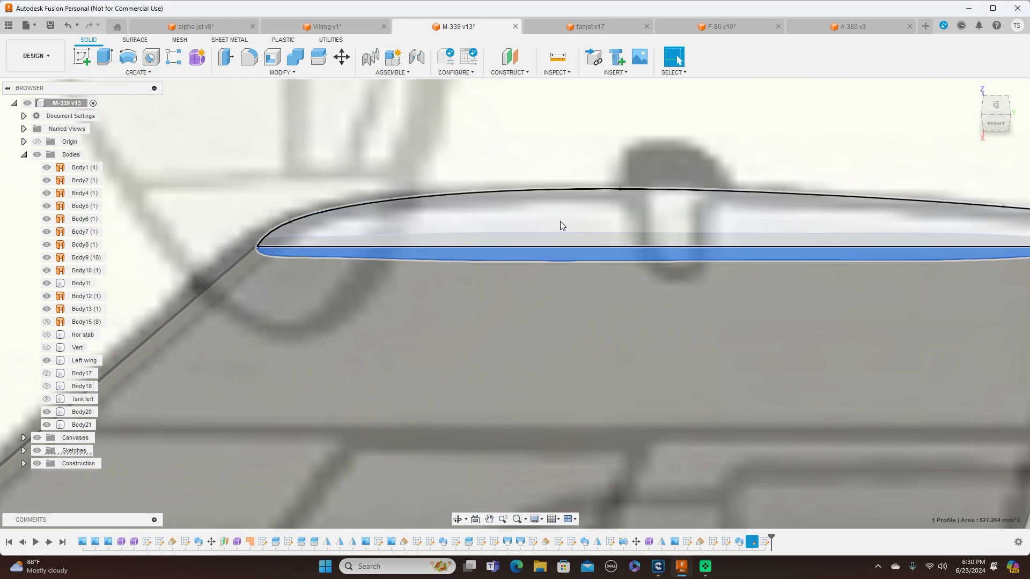
pyautogui.click(573, 215)
pyautogui.scroll(-3, 806, 132)
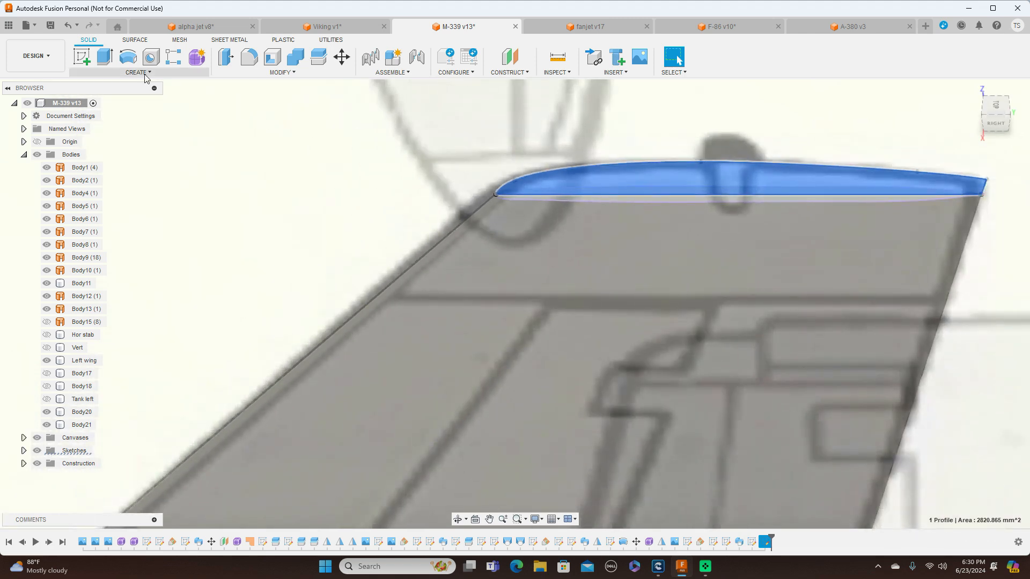
pyautogui.click(138, 72)
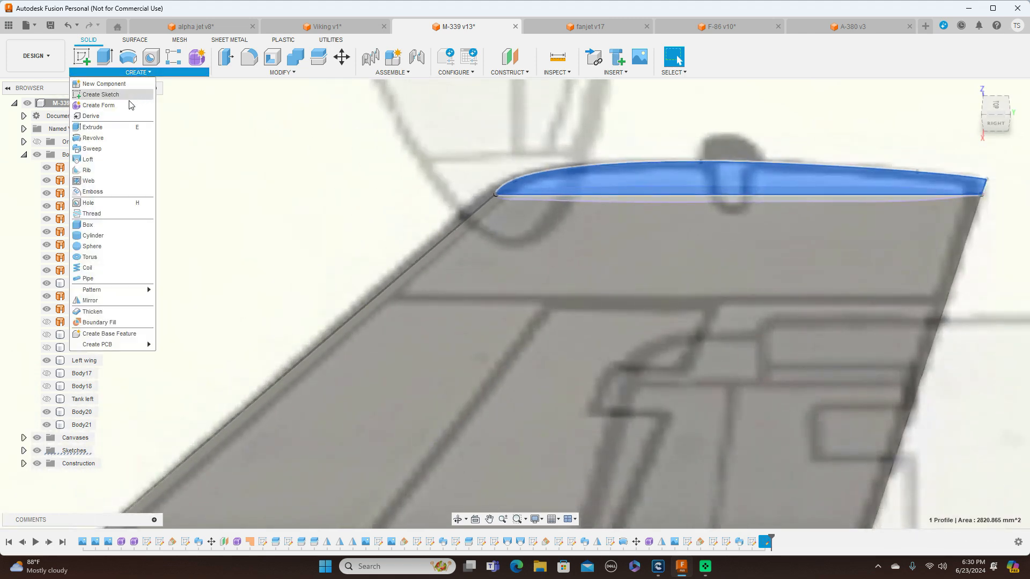
pyautogui.click(102, 159)
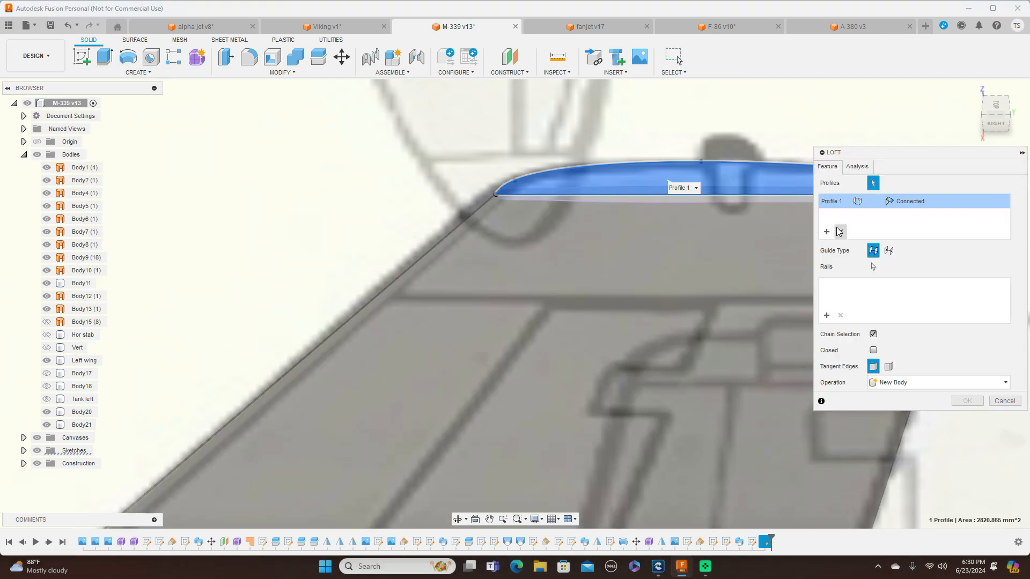
pyautogui.click(840, 231)
pyautogui.scroll(3, 552, 131)
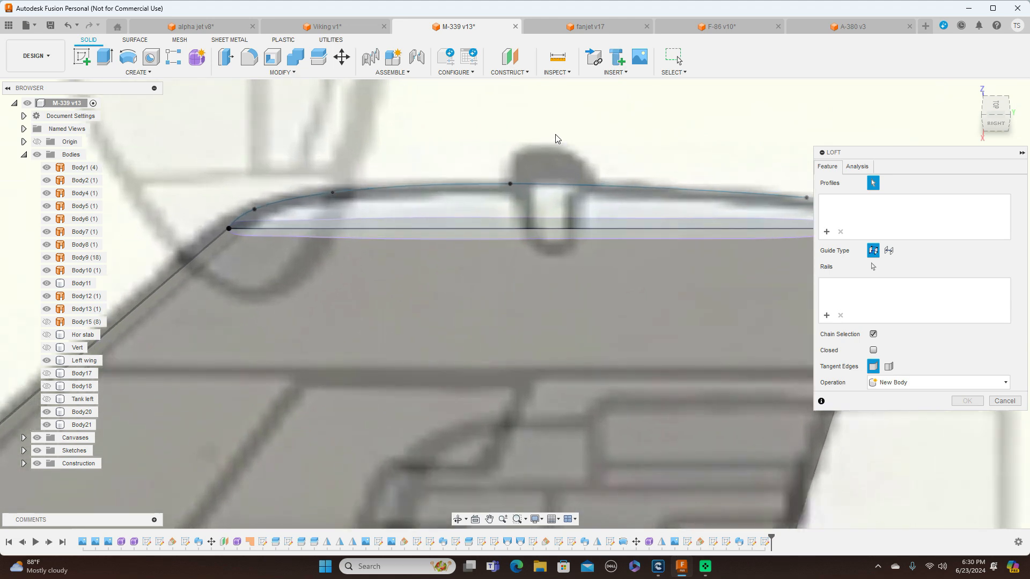
pyautogui.click(502, 234)
pyautogui.click(509, 215)
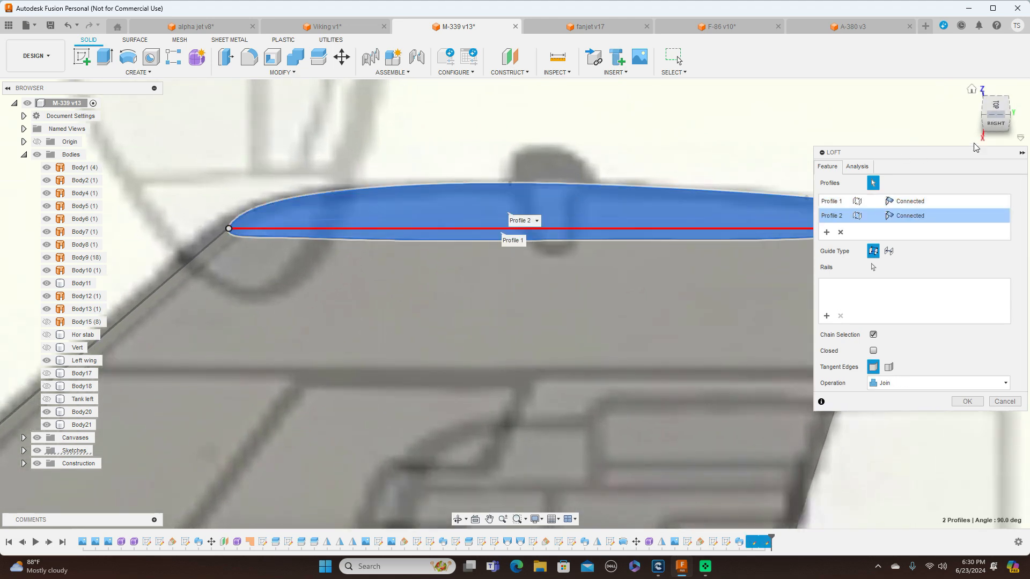
pyautogui.moveTo(996, 113); pyautogui.dragTo(993, 163)
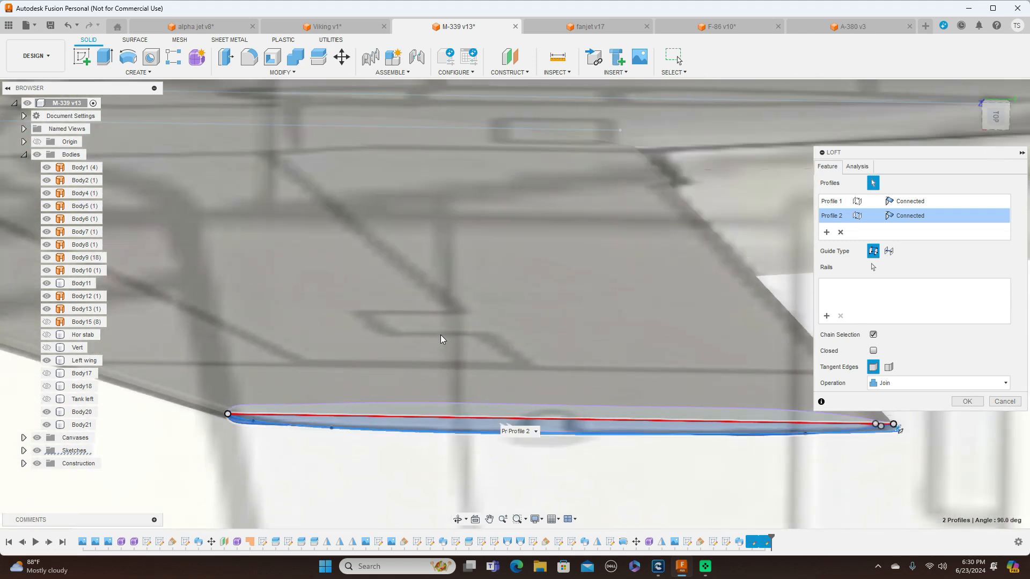
pyautogui.click(430, 411)
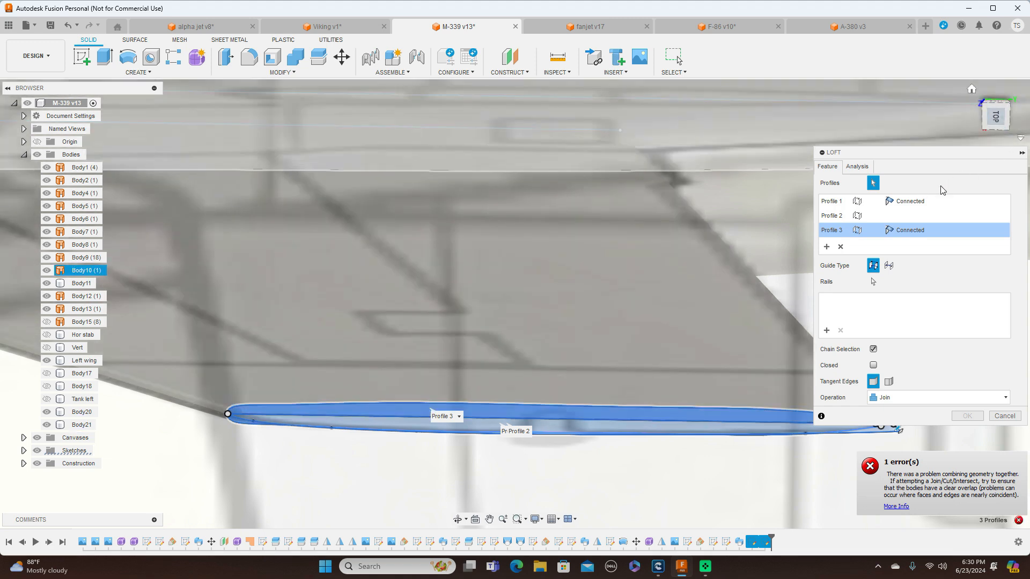
pyautogui.click(840, 247)
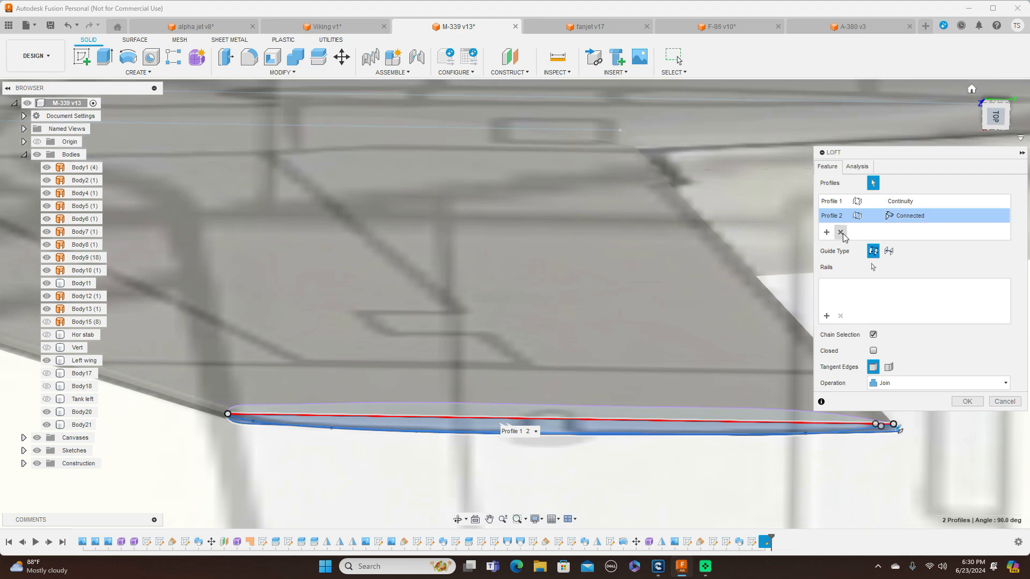
pyautogui.click(841, 232)
pyautogui.click(841, 233)
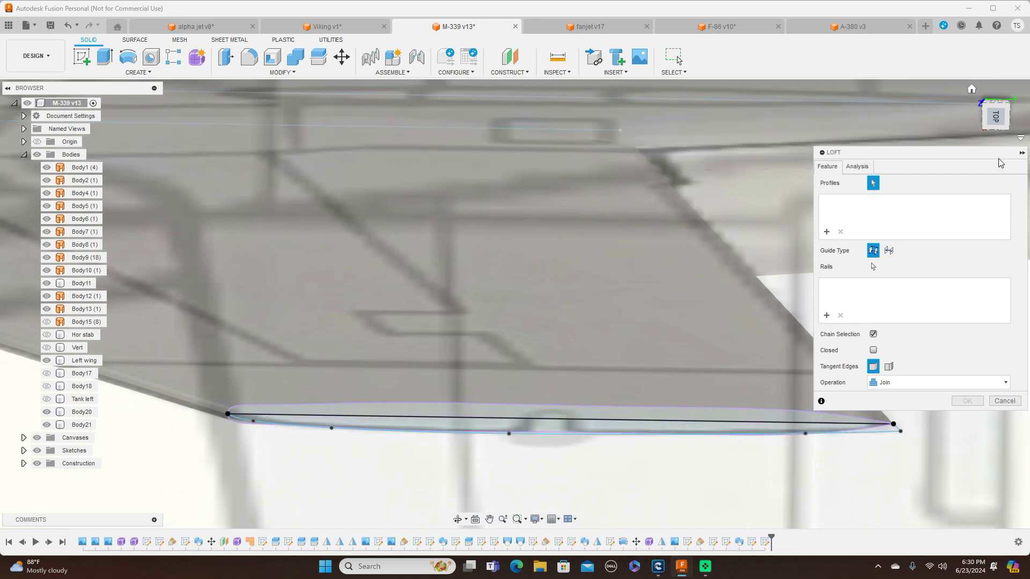
# Loft from the near half of the fin's airfoil outline to the side-view tip profile, using the Join operation
pyautogui.click(995, 119)
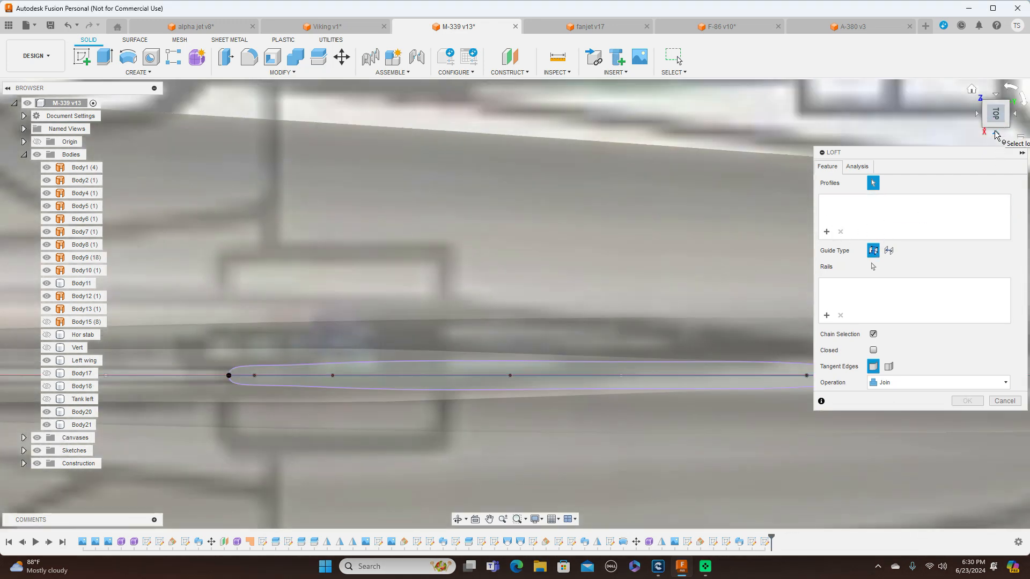
pyautogui.click(996, 134)
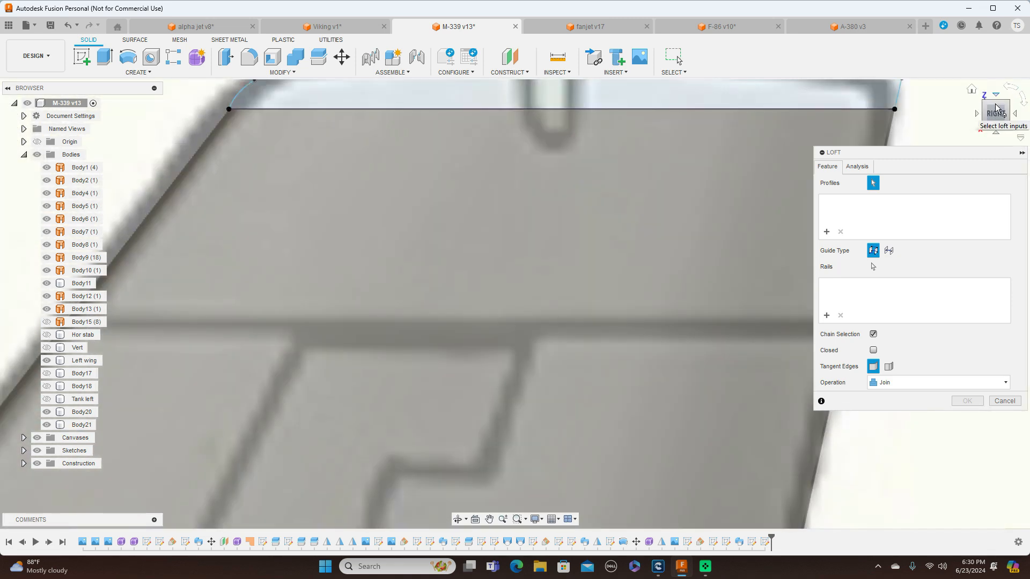
pyautogui.click(996, 109)
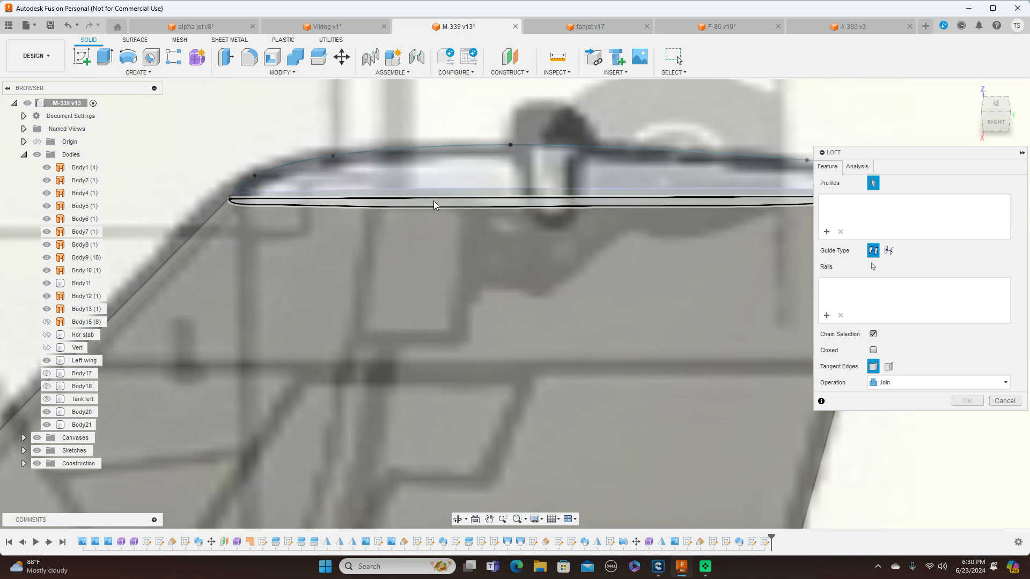
pyautogui.click(441, 183)
pyautogui.click(441, 183)
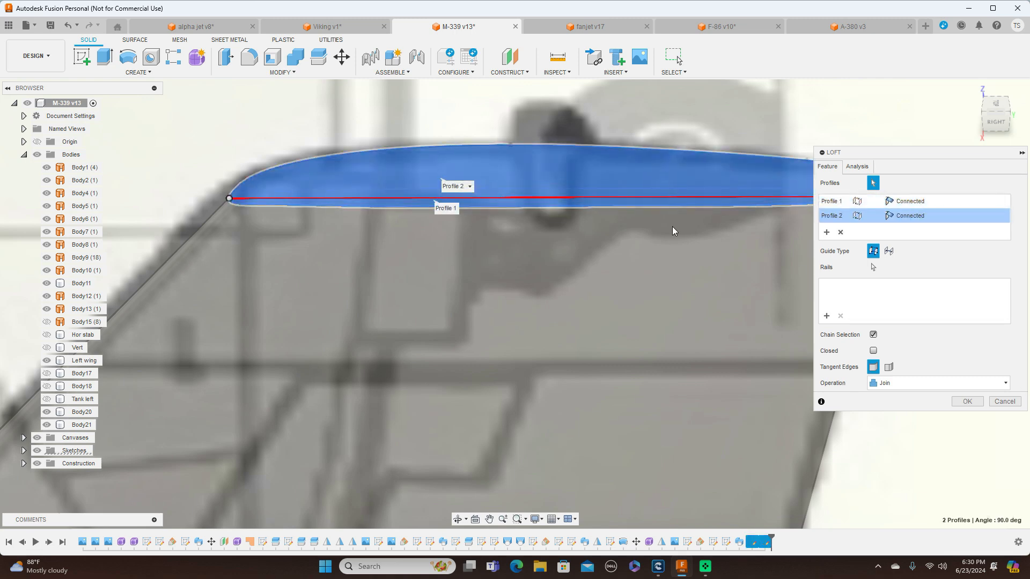
pyautogui.click(967, 402)
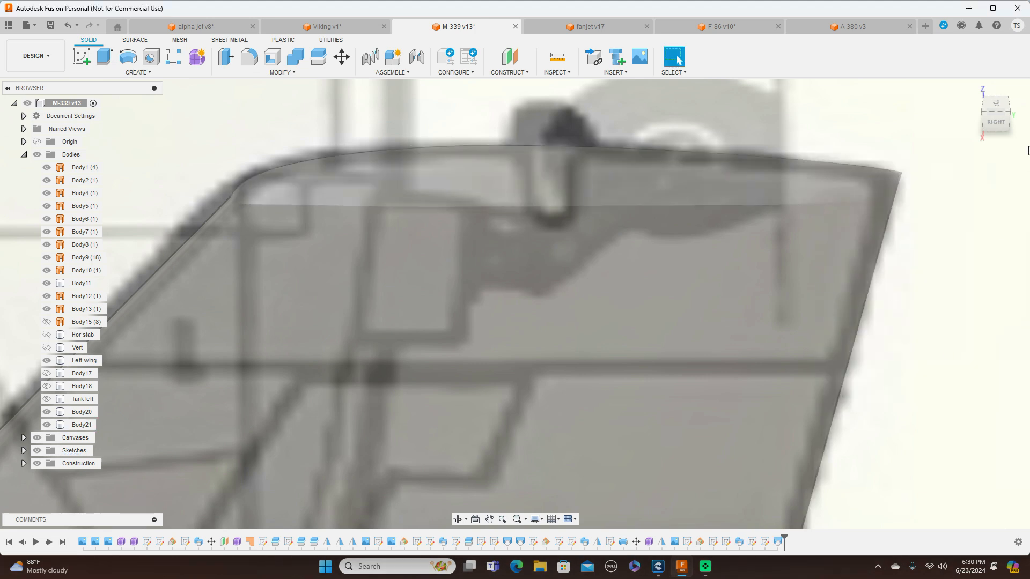
pyautogui.click(1001, 110)
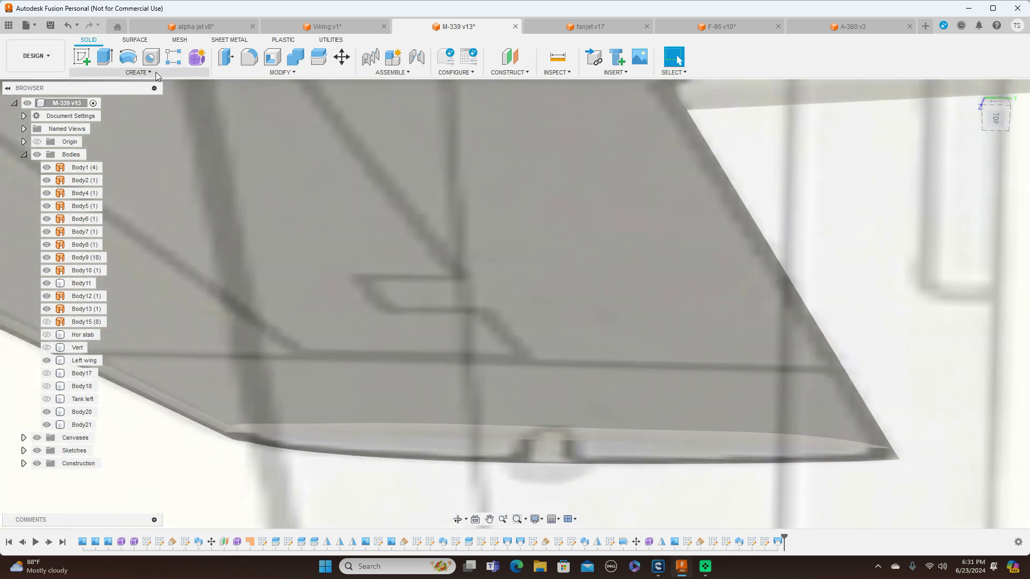
pyautogui.click(156, 72)
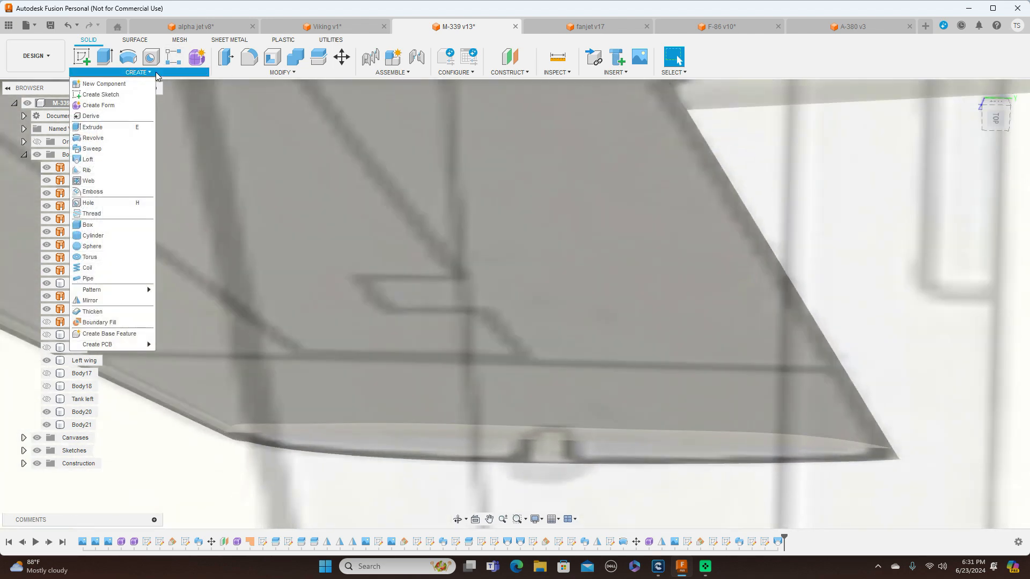
pyautogui.click(88, 159)
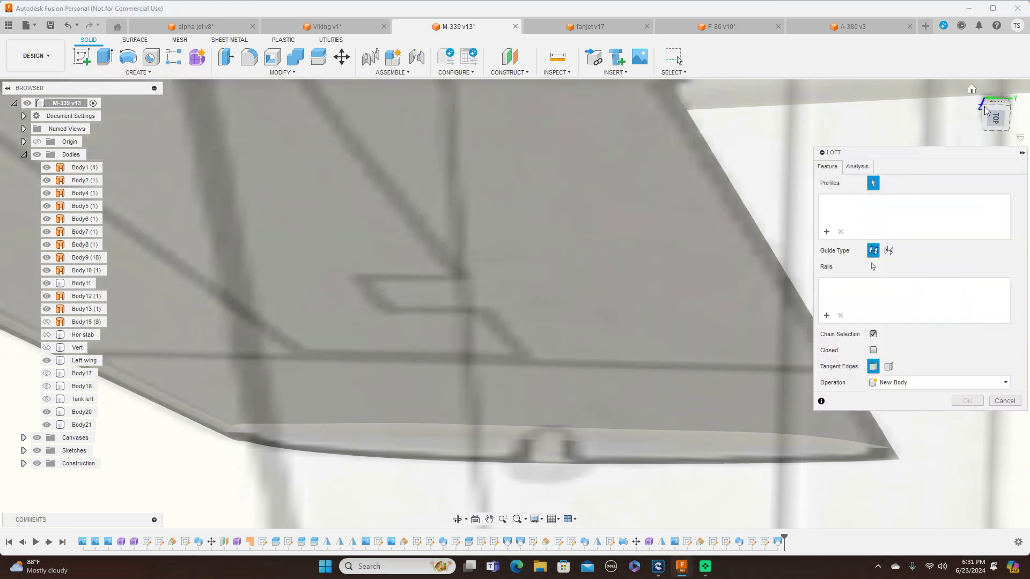
pyautogui.click(991, 110)
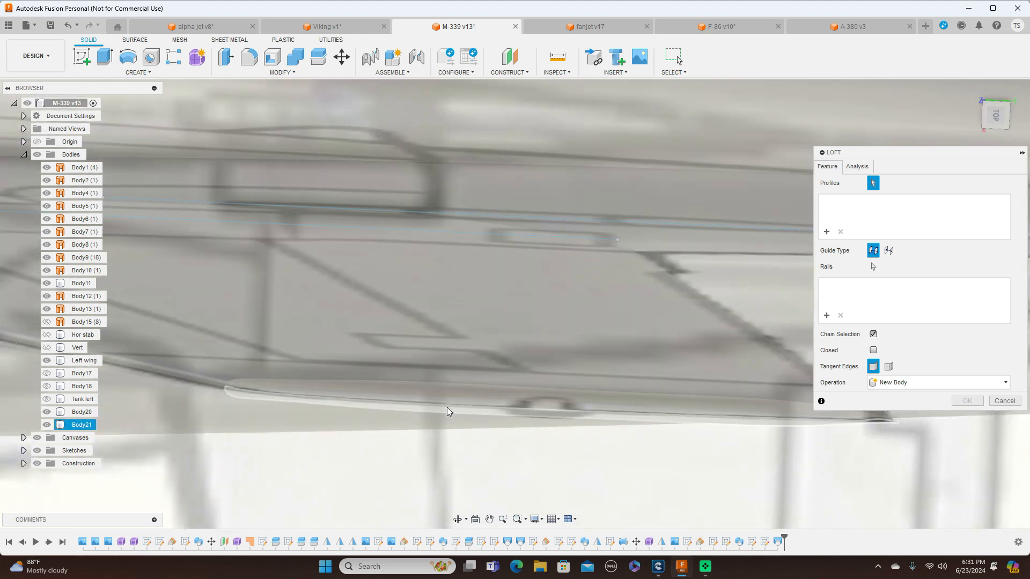
pyautogui.moveTo(997, 127)
pyautogui.mouseDown()
pyautogui.moveTo(1001, 102)
pyautogui.moveTo(967, 111)
pyautogui.moveTo(992, 102)
pyautogui.mouseUp()
pyautogui.click(1004, 401)
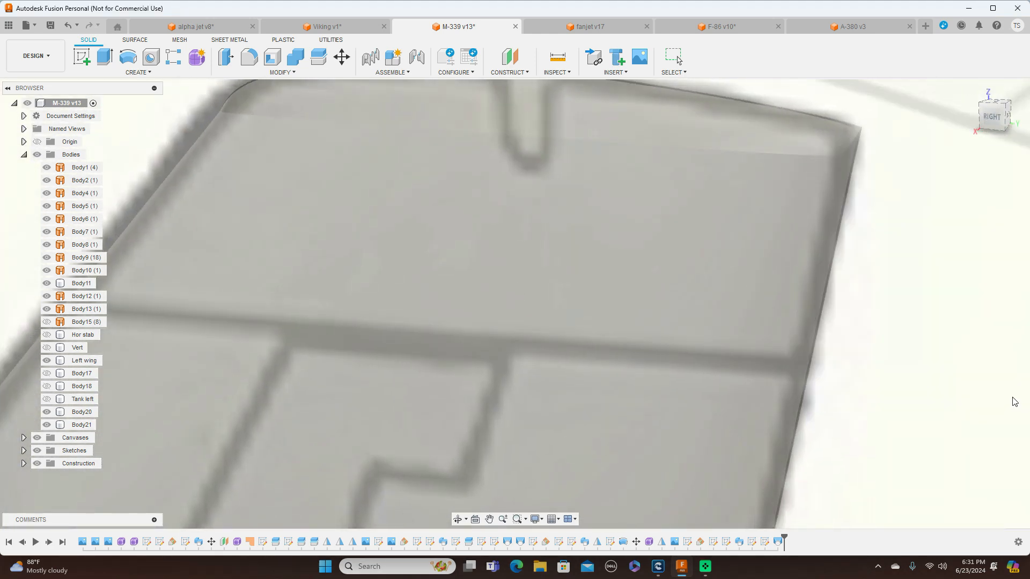
# Hide all reference canvases so the unfinished half of the fin tip is exposed
pyautogui.click(991, 118)
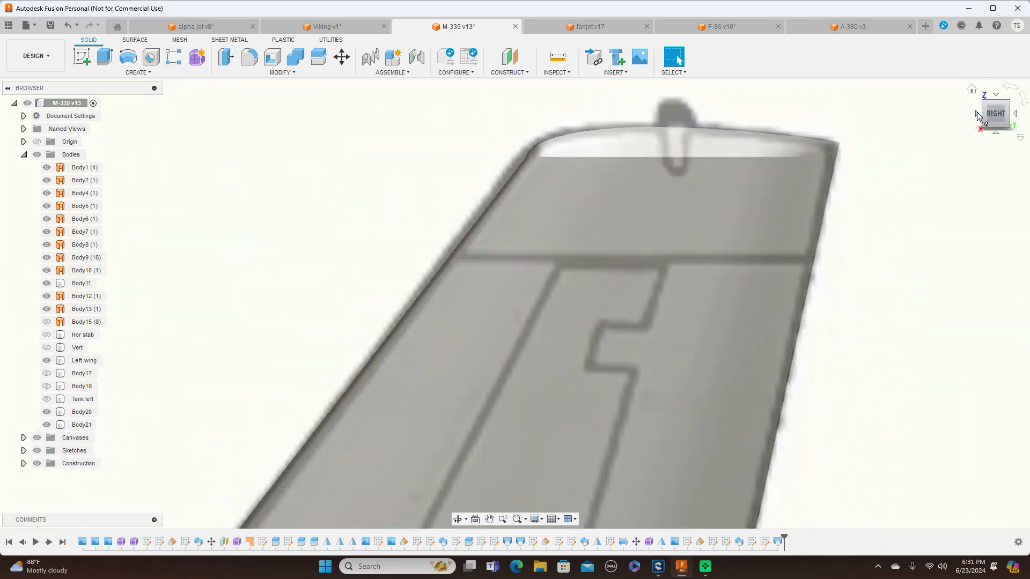
pyautogui.click(976, 113)
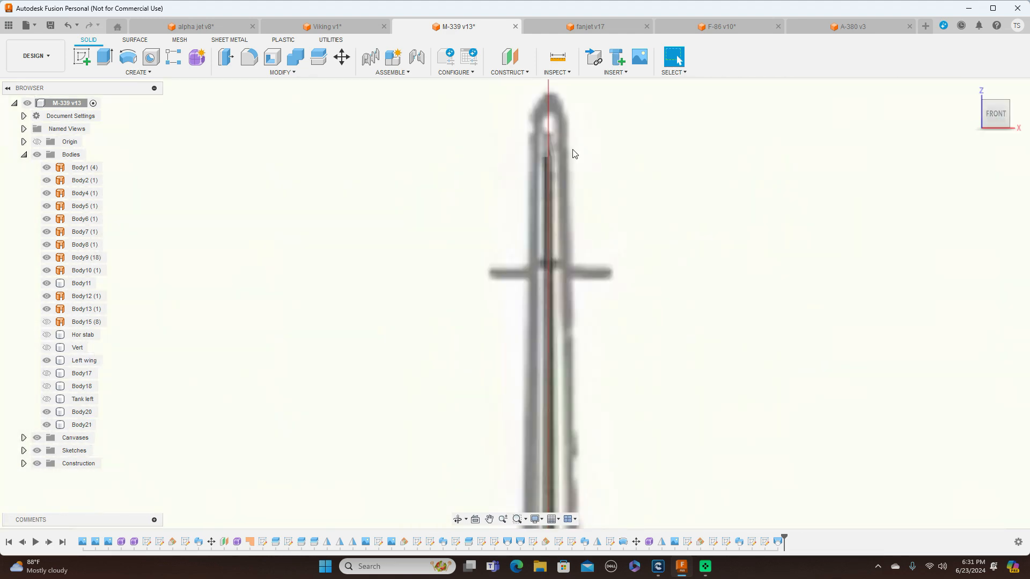
pyautogui.scroll(6, 572, 154)
pyautogui.scroll(-2, 574, 153)
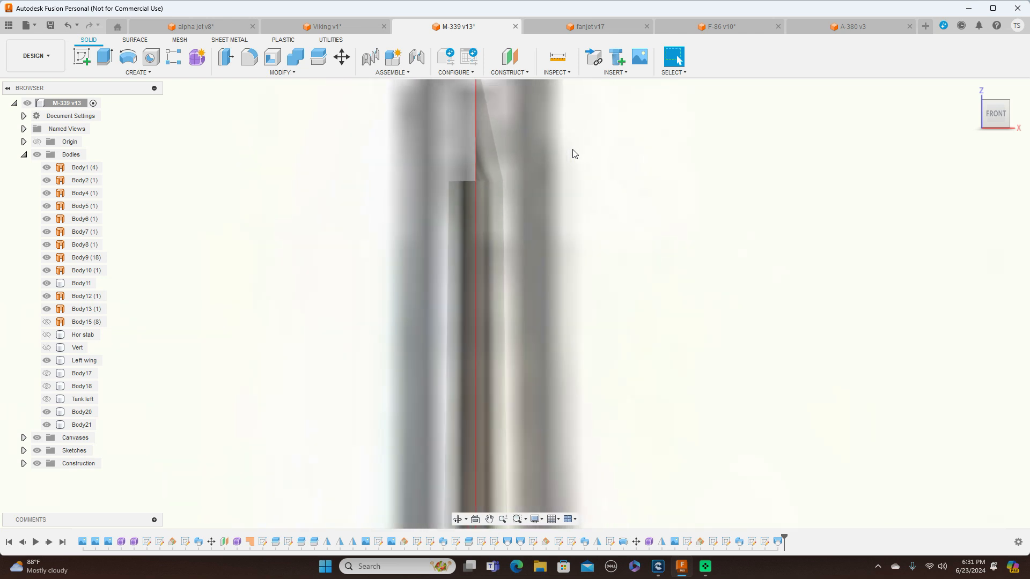
pyautogui.scroll(-2, 902, 140)
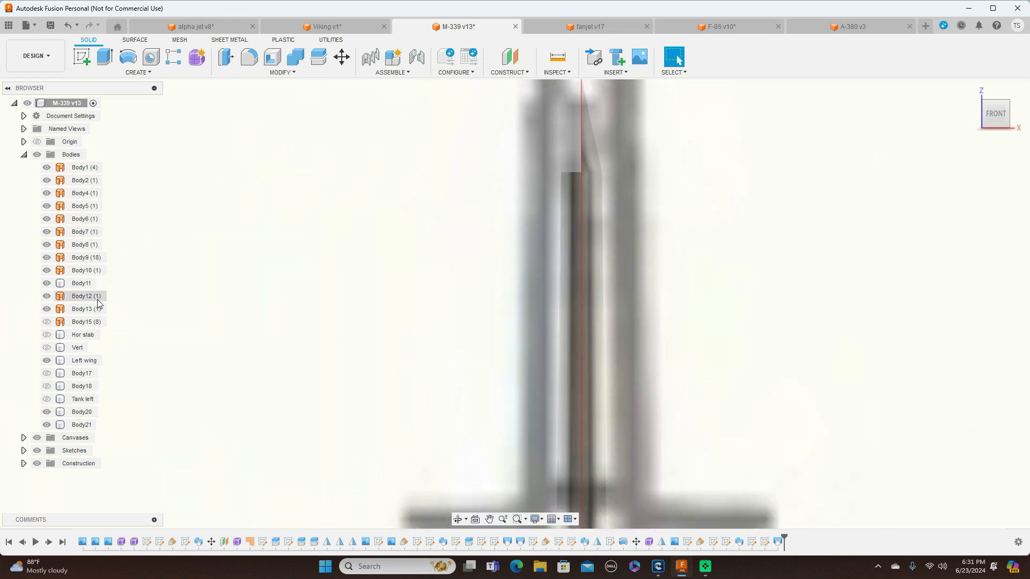
pyautogui.click(37, 438)
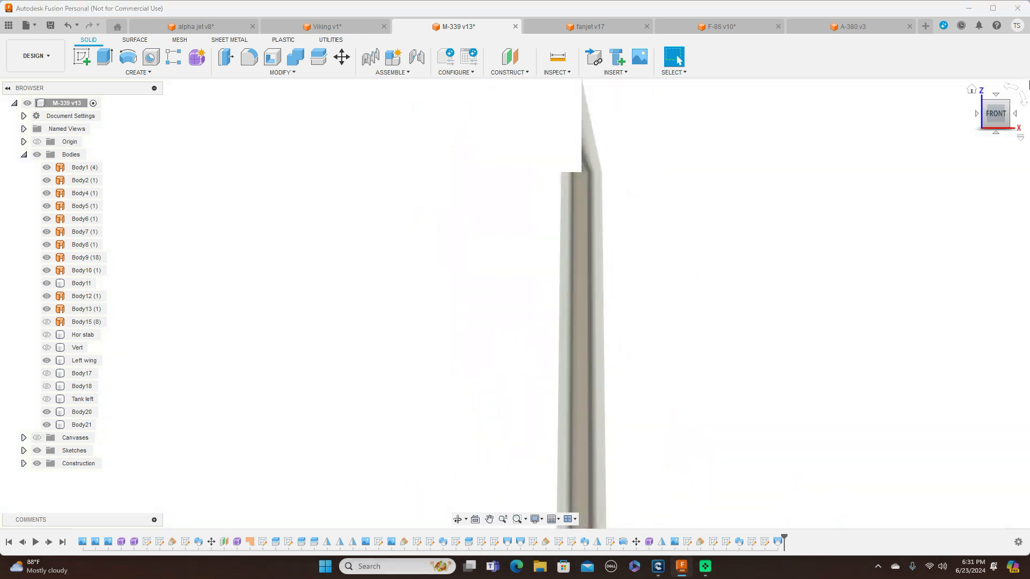
pyautogui.moveTo(995, 107)
pyautogui.mouseDown()
pyautogui.moveTo(1024, 105)
pyautogui.moveTo(1009, 110)
pyautogui.mouseUp()
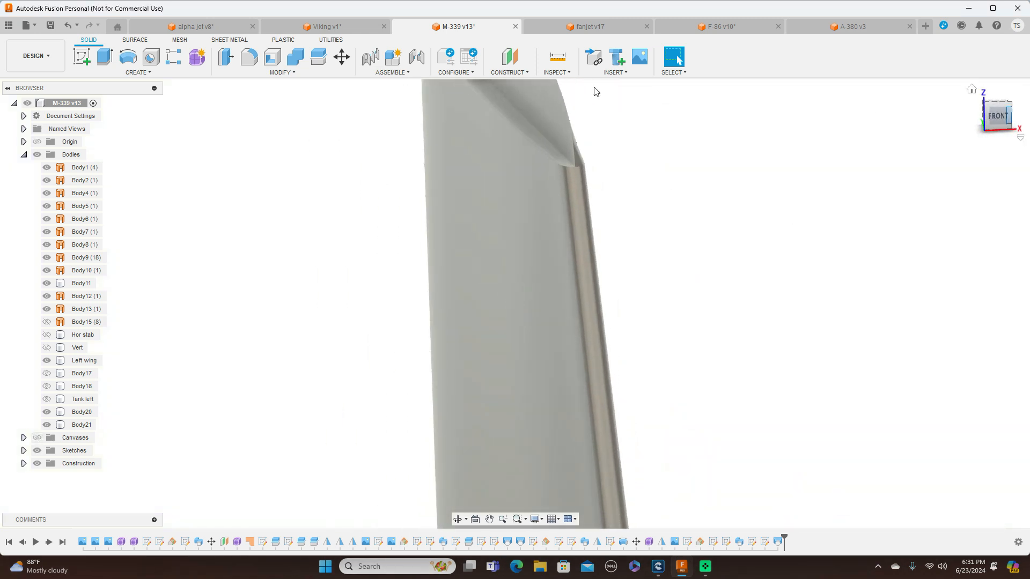
# Loft the second half of the fin tip from the fin's exposed top face to the flat side of the existing tip half, using Join
pyautogui.click(155, 74)
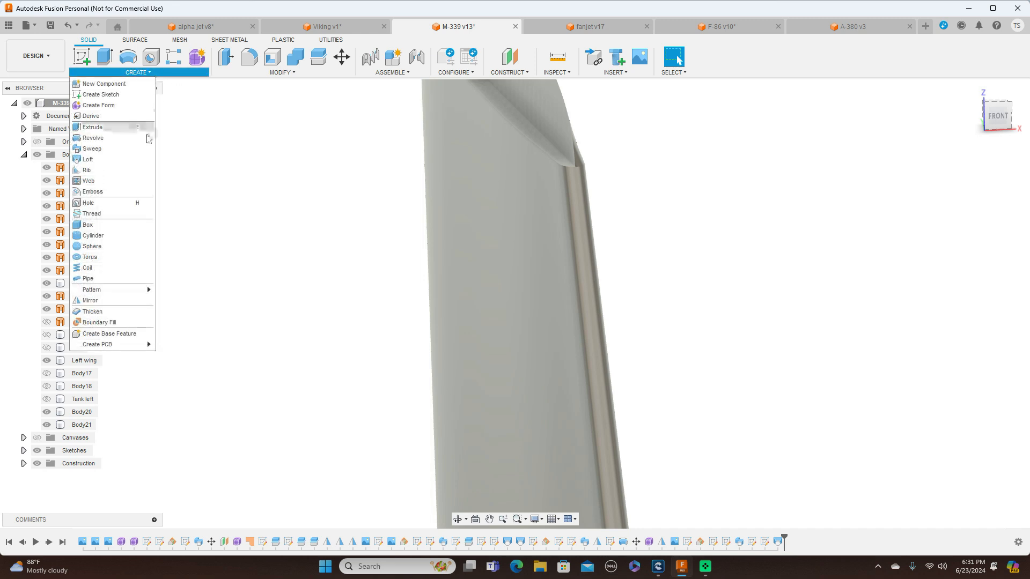
pyautogui.click(102, 159)
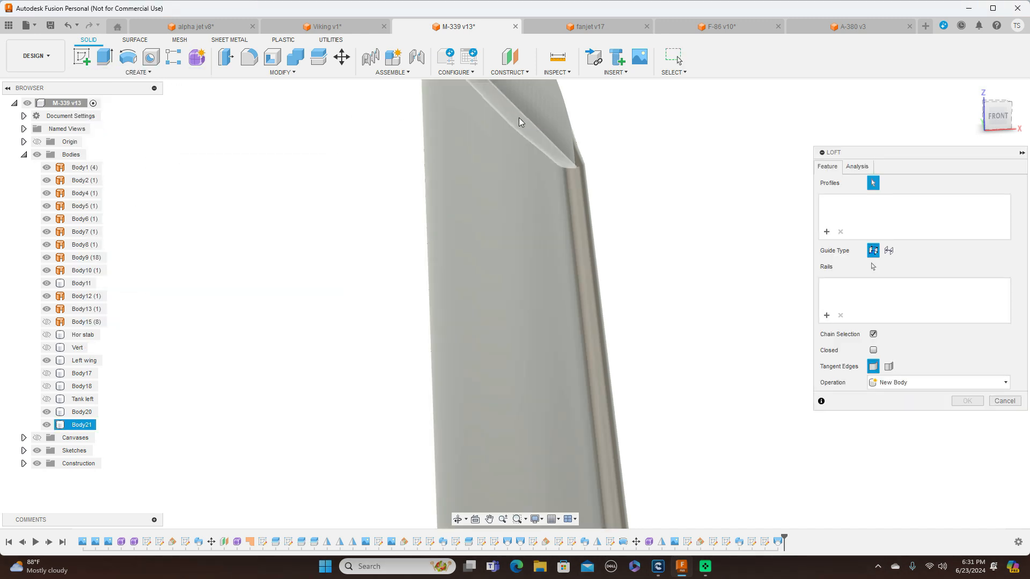
pyautogui.click(519, 118)
pyautogui.click(538, 106)
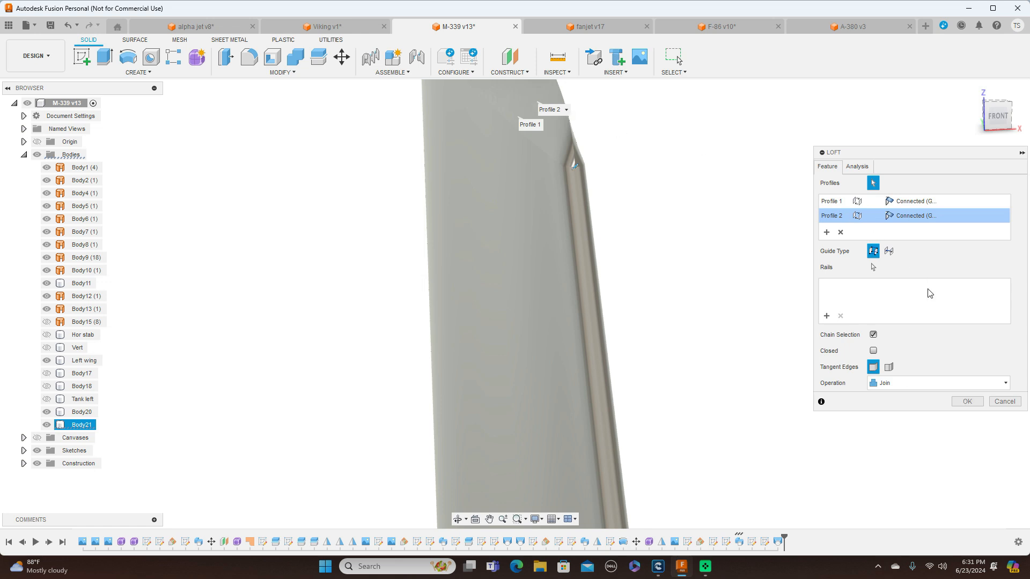
pyautogui.click(964, 402)
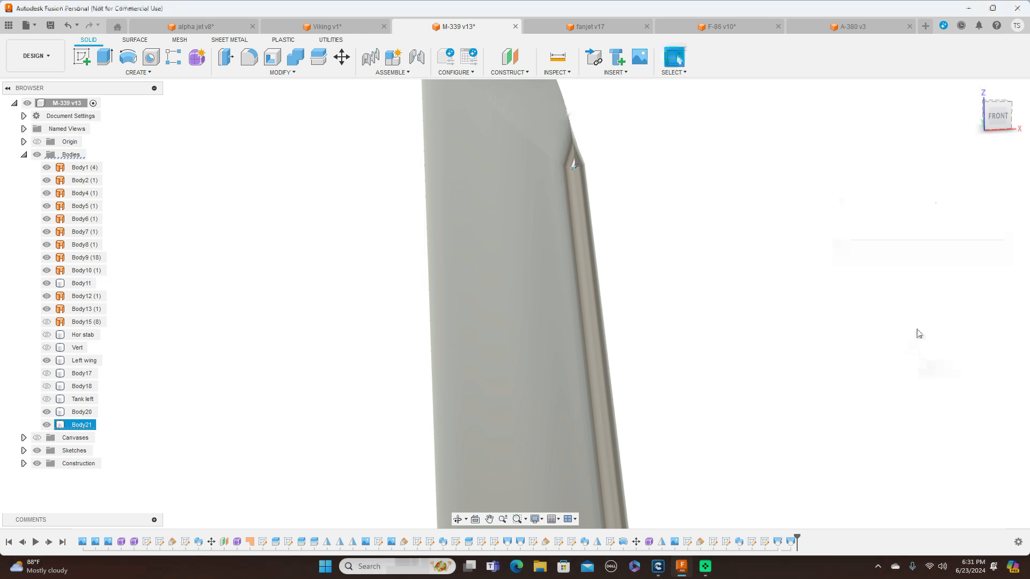
# Examine the completed fin tip up close and the vertical tail's shape against the whole aircraft in side view
pyautogui.click(1005, 123)
pyautogui.click(1014, 116)
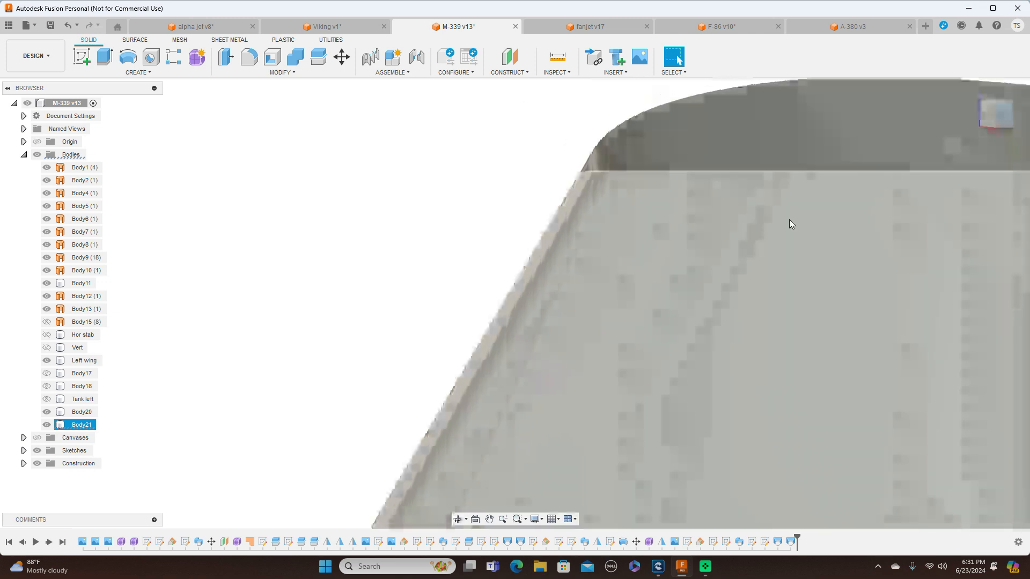
pyautogui.scroll(-8, 802, 211)
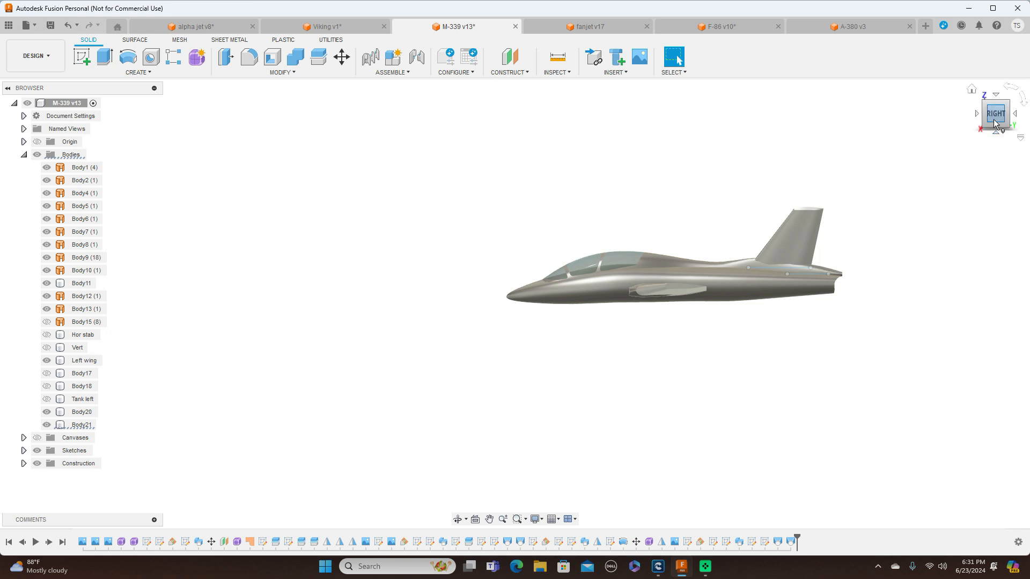
pyautogui.scroll(5, 897, 172)
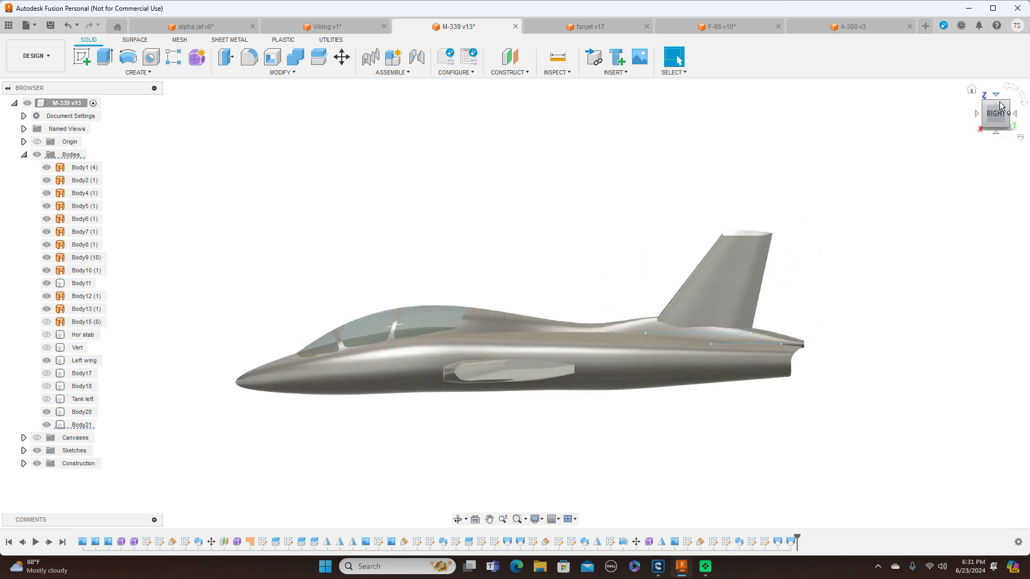
pyautogui.moveTo(999, 107)
pyautogui.mouseDown()
pyautogui.moveTo(996, 152)
pyautogui.moveTo(1024, 102)
pyautogui.moveTo(1002, 106)
pyautogui.mouseUp()
pyautogui.click(998, 120)
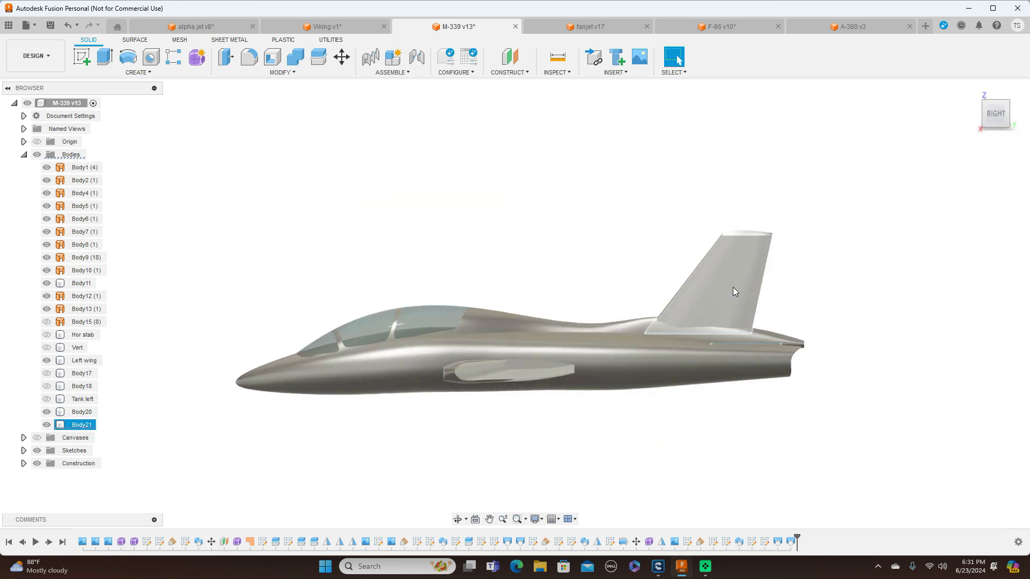
pyautogui.scroll(2, 585, 231)
pyautogui.scroll(-3, 585, 230)
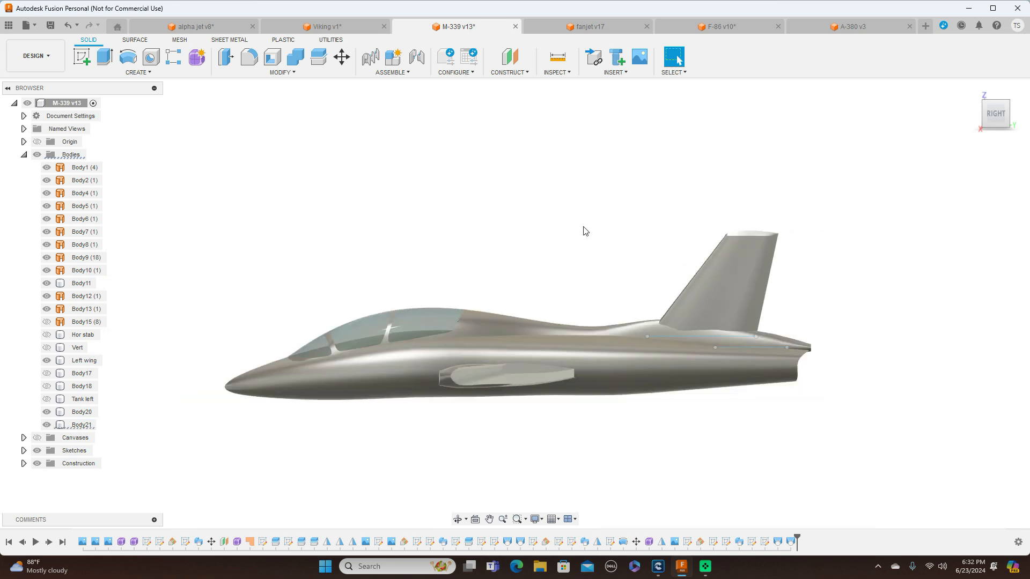
pyautogui.moveTo(986, 119)
pyautogui.mouseDown()
pyautogui.moveTo(1020, 134)
pyautogui.moveTo(996, 117)
pyautogui.mouseUp()
pyautogui.click(998, 115)
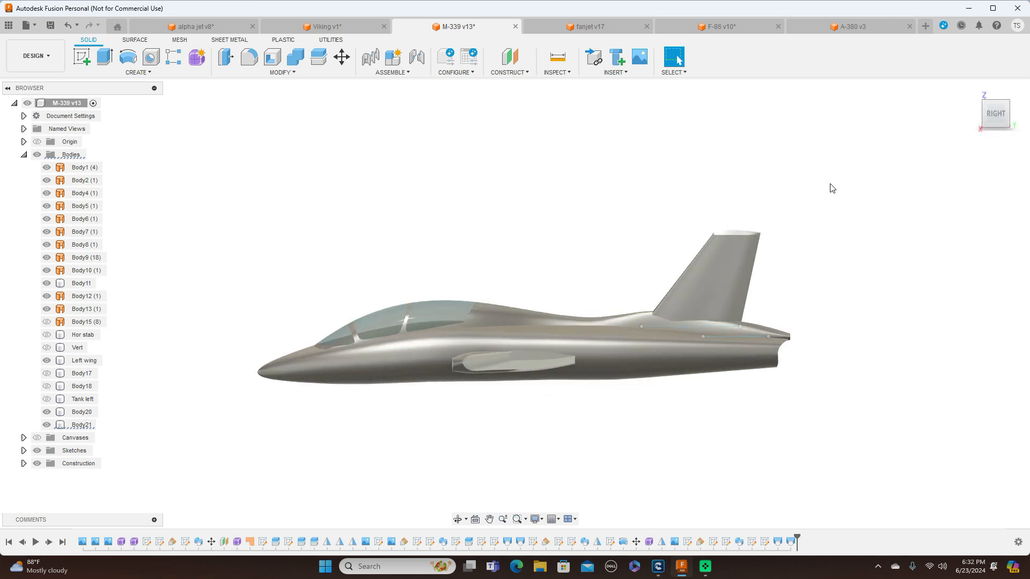
pyautogui.scroll(3, 830, 189)
pyautogui.scroll(-3, 828, 192)
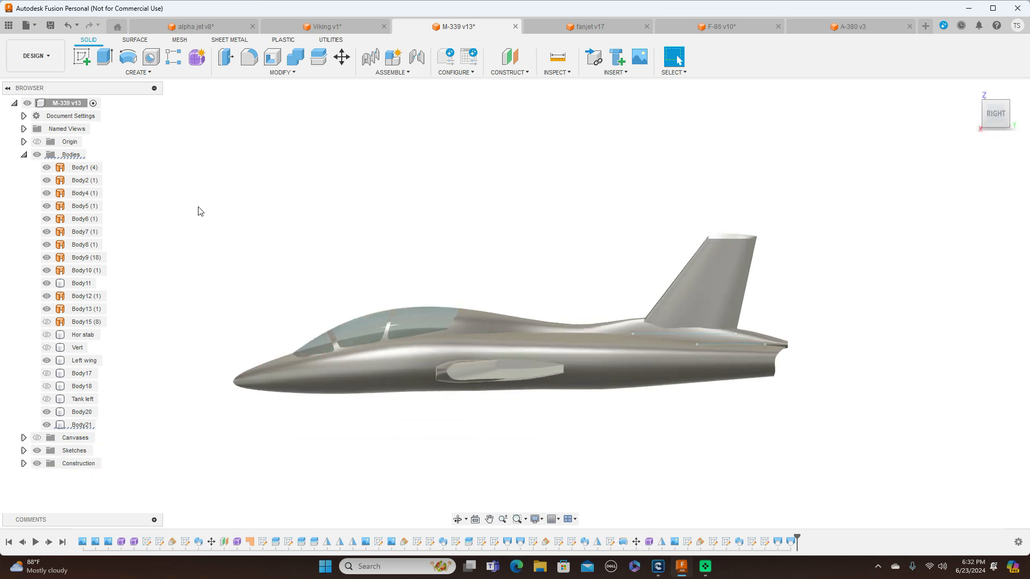
# Show the reference canvases and the origin, and hide all bodies to expose the drawing of the rear fuselage
pyautogui.click(37, 437)
pyautogui.scroll(3, 536, 228)
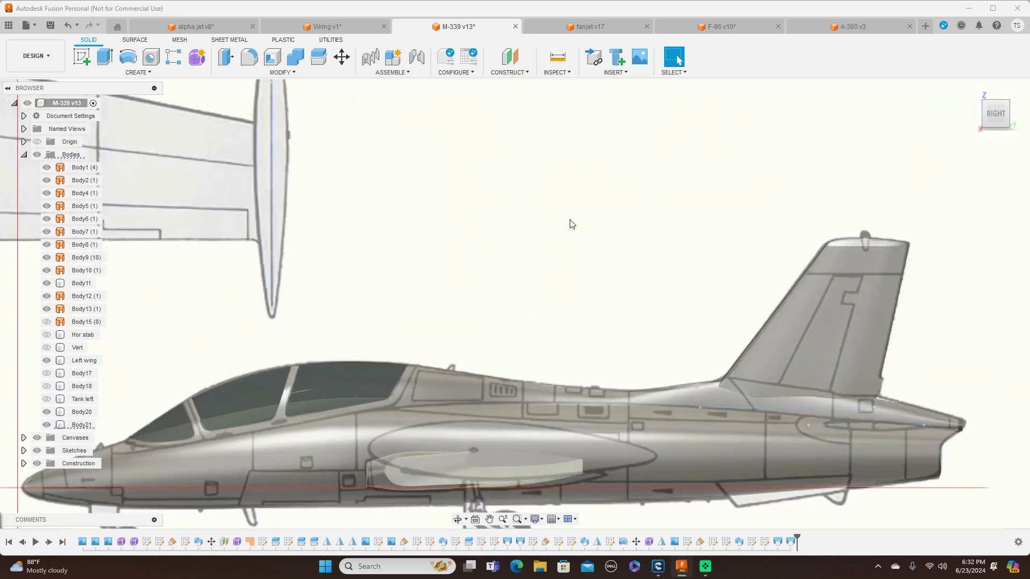
pyautogui.moveTo(558, 126); pyautogui.dragTo(553, 94, button='middle')
pyautogui.scroll(3, 830, 358)
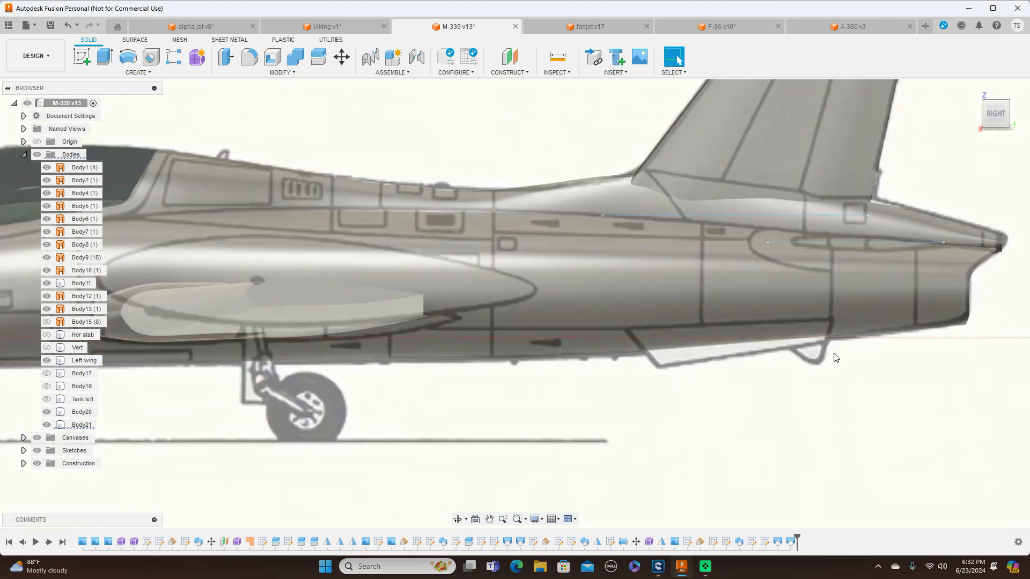
pyautogui.scroll(-2, 862, 372)
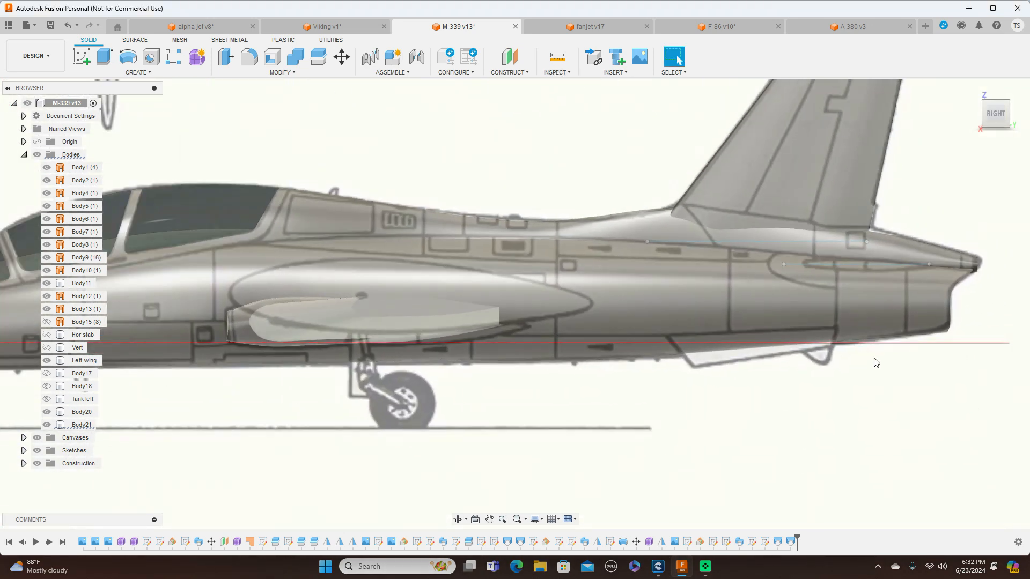
pyautogui.click(922, 335)
pyautogui.scroll(-2, 897, 433)
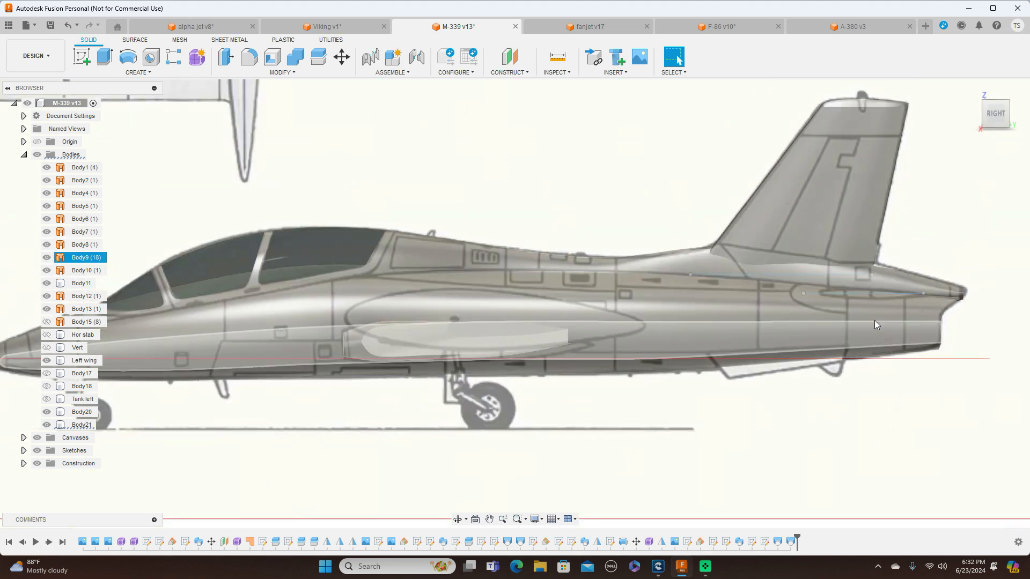
pyautogui.scroll(-3, 498, 244)
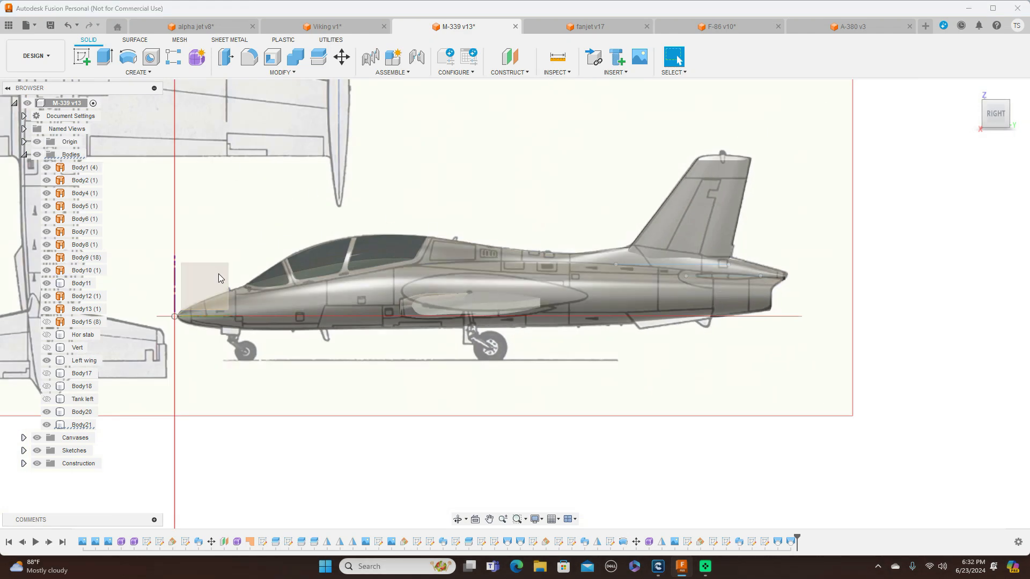
pyautogui.scroll(5, 791, 298)
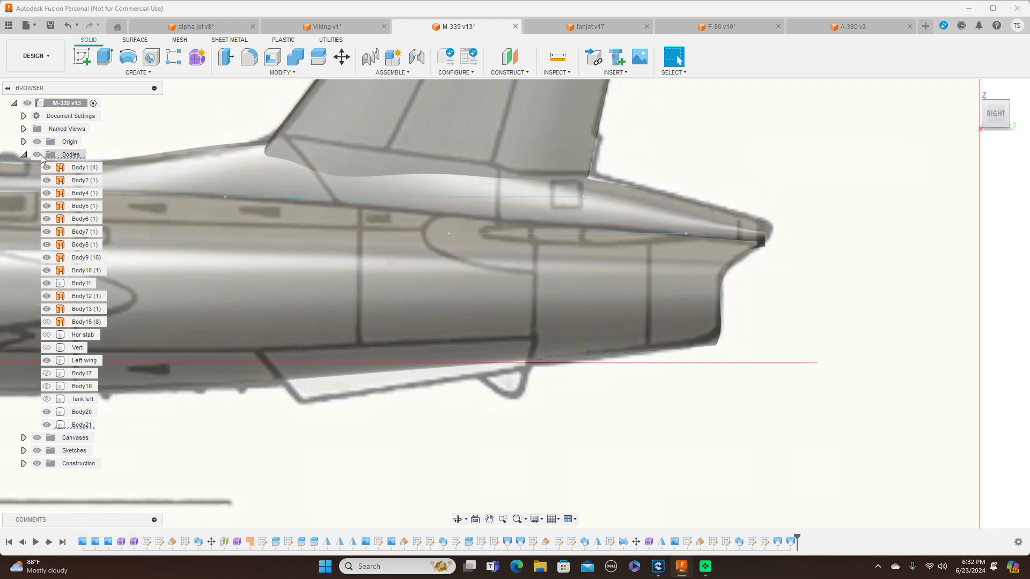
pyautogui.click(37, 154)
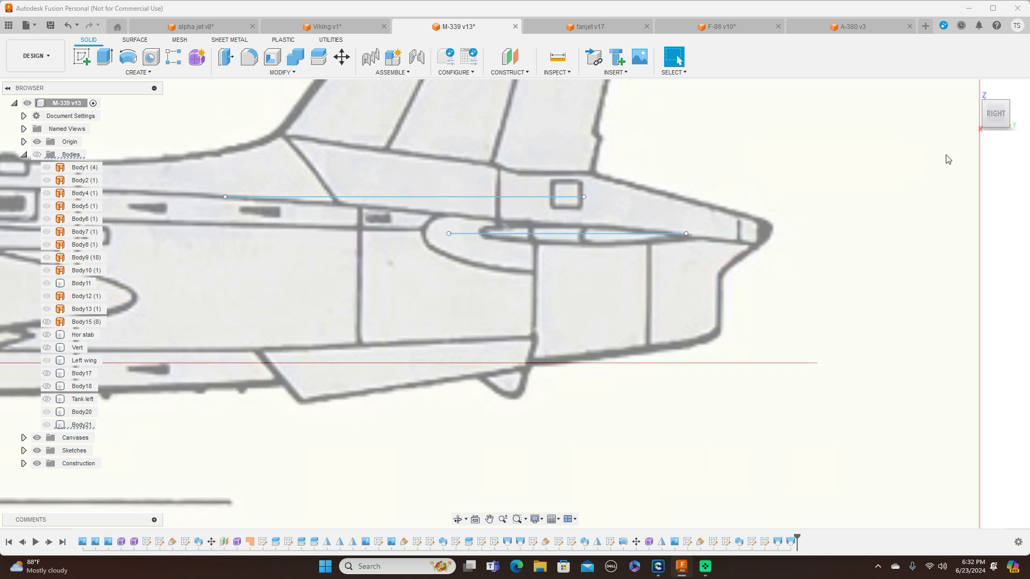
# Compare the horizontal stabilizer and ventral fins in the top and side reference drawings
pyautogui.click(995, 96)
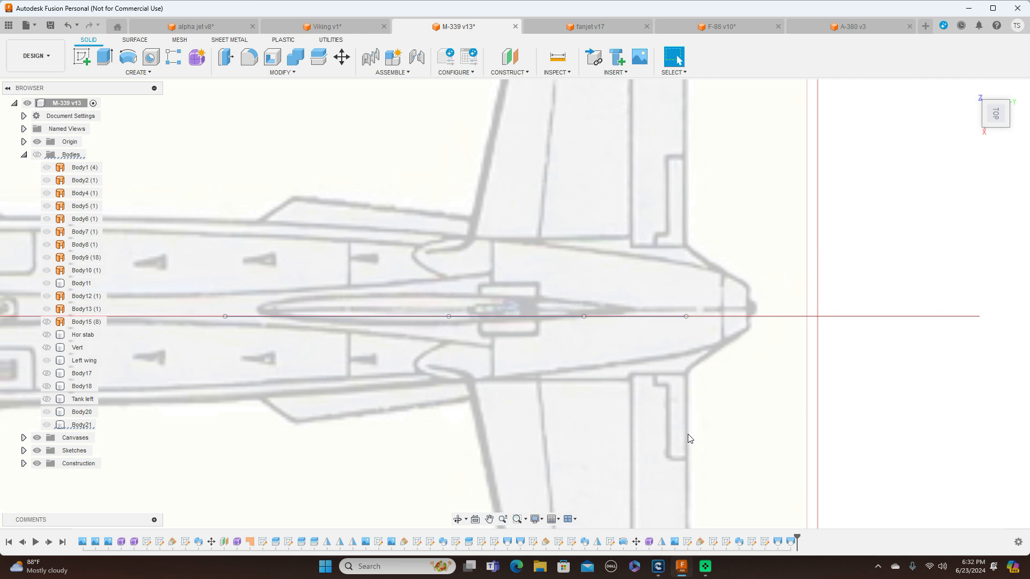
pyautogui.click(685, 311)
pyautogui.scroll(-3, 844, 423)
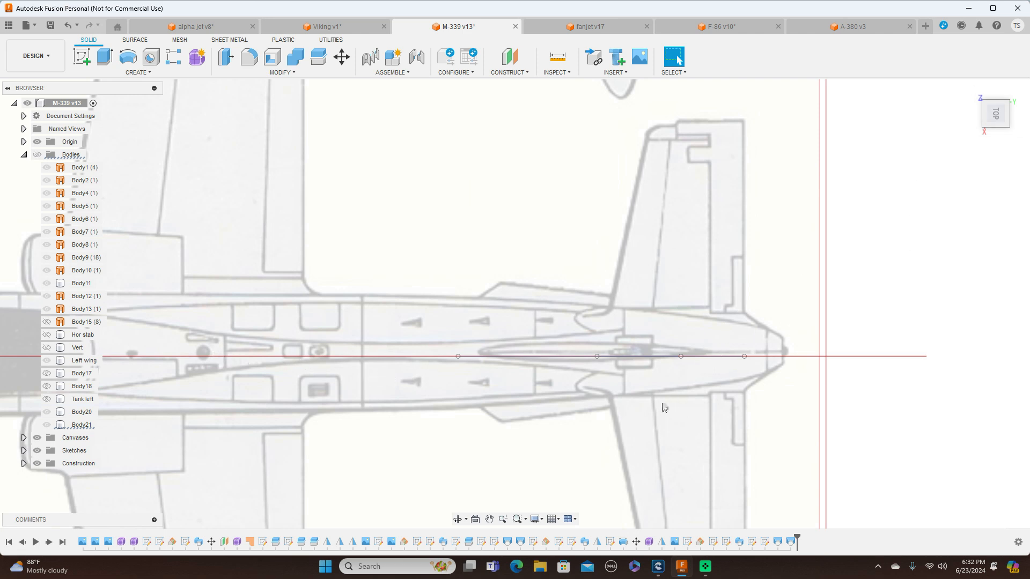
pyautogui.click(996, 132)
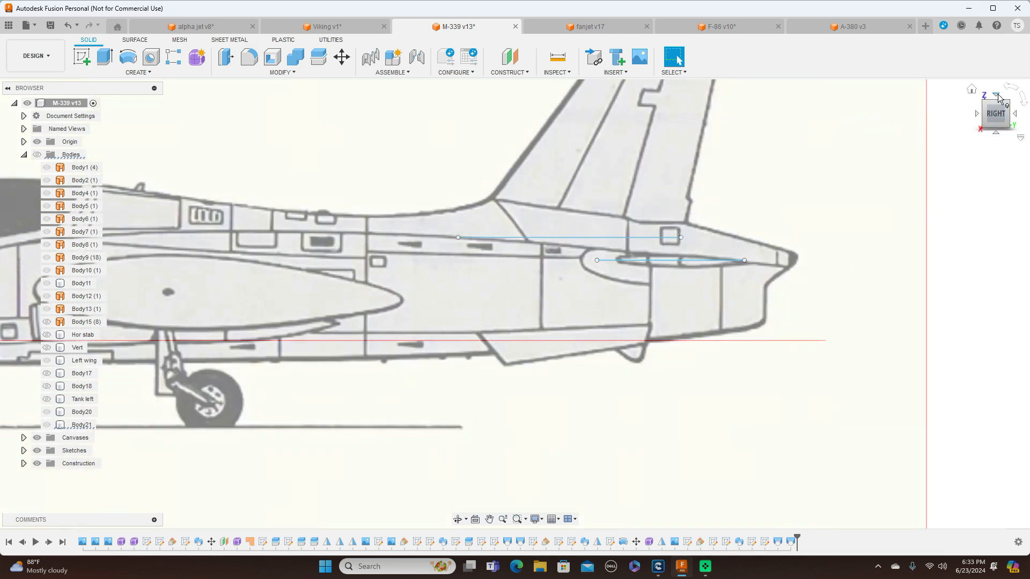
pyautogui.click(976, 115)
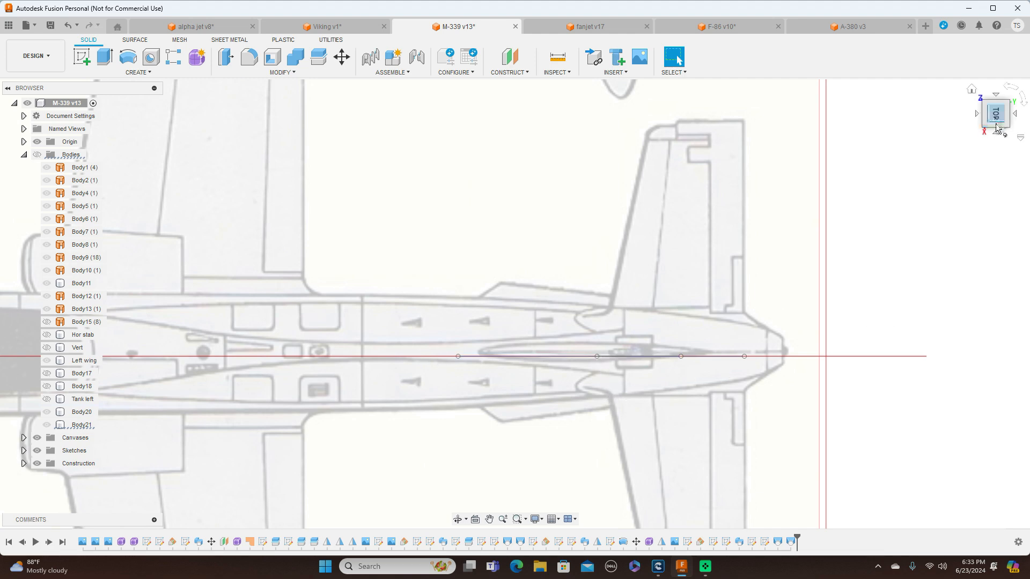
pyautogui.click(996, 138)
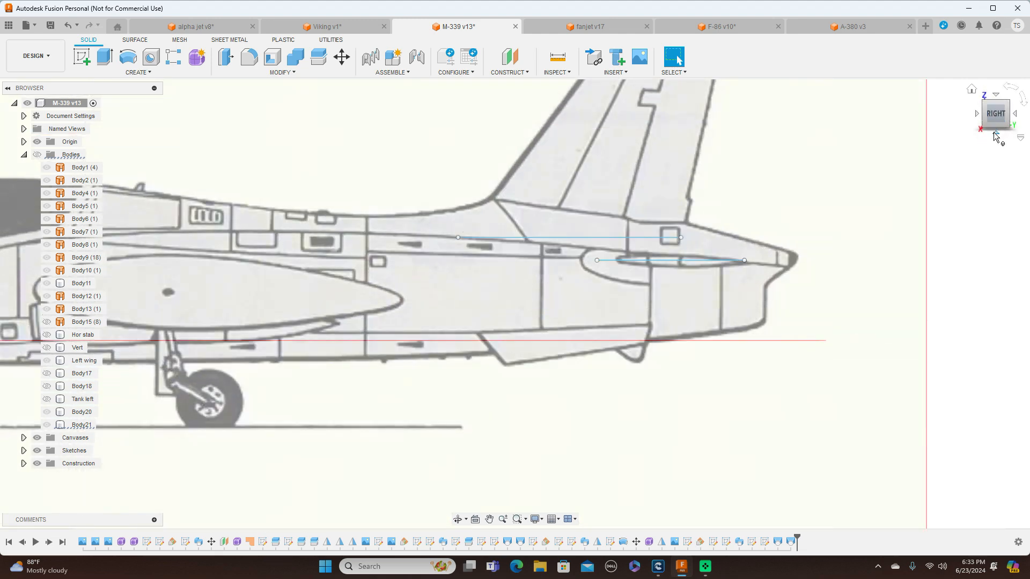
pyautogui.scroll(-2, 494, 353)
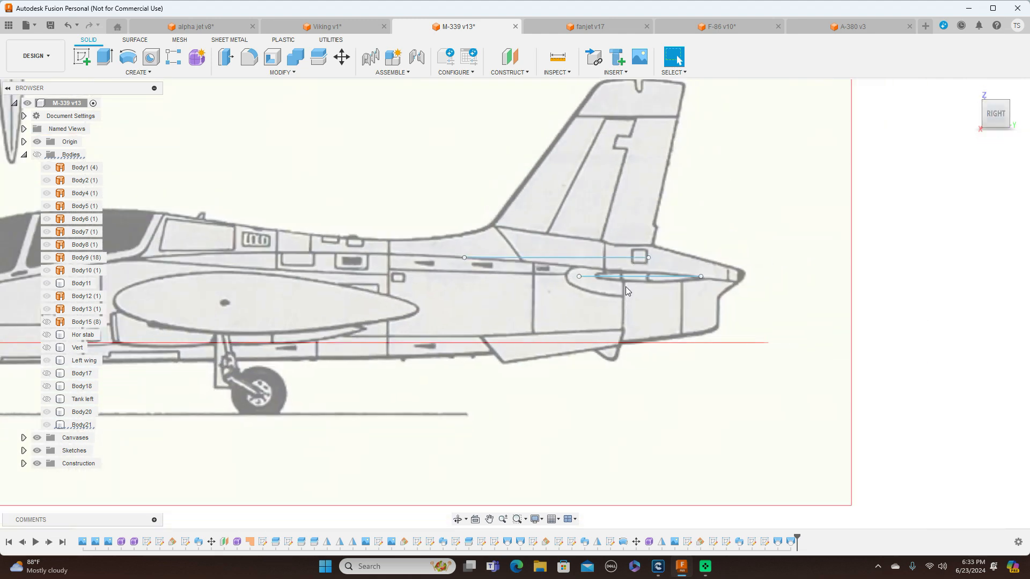
# Show and hide individual sketches, from Sketch12 to Sketch14 and Sketch20 to Sketch24, to identify their geometry against the side drawing
pyautogui.moveTo(347, 328); pyautogui.dragTo(413, 273, button='middle')
pyautogui.click(25, 451)
pyautogui.scroll(-4, 63, 403)
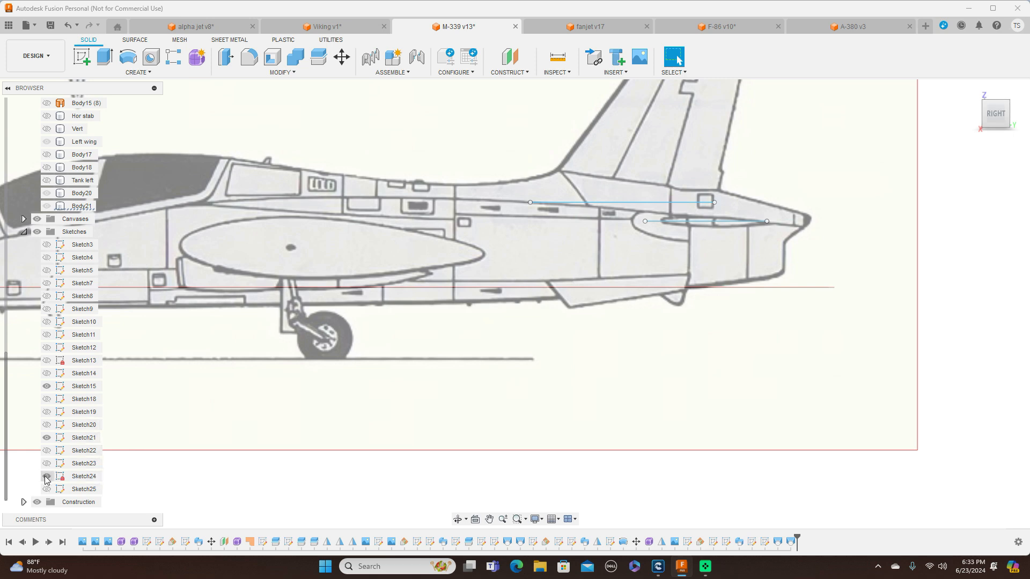
pyautogui.click(46, 426)
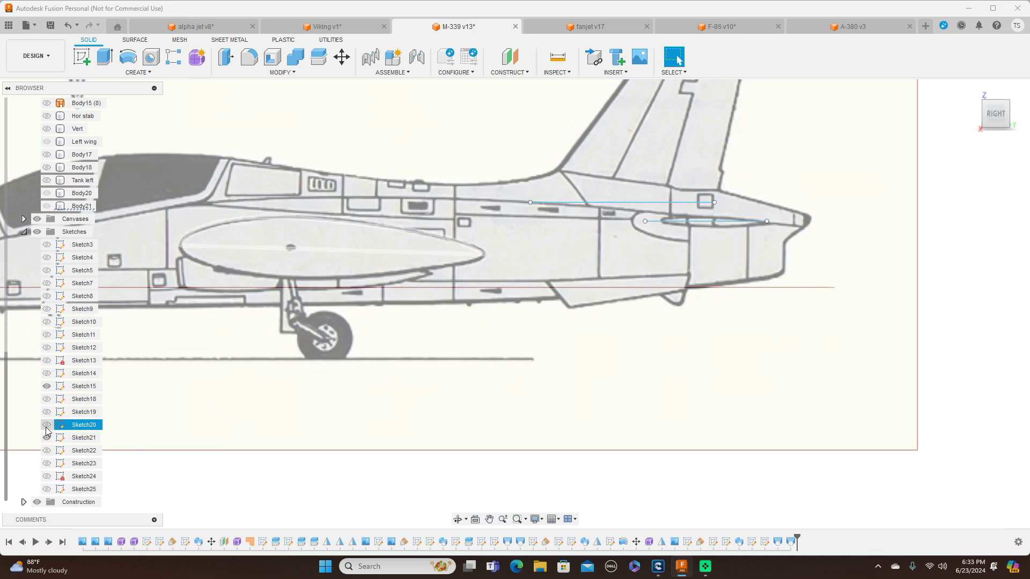
pyautogui.click(47, 426)
pyautogui.click(47, 425)
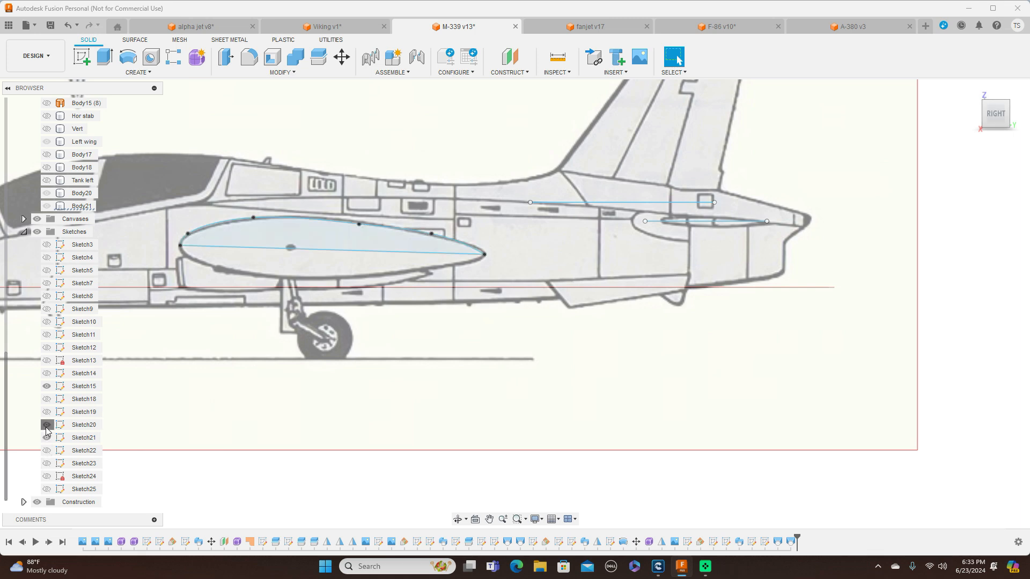
pyautogui.click(46, 438)
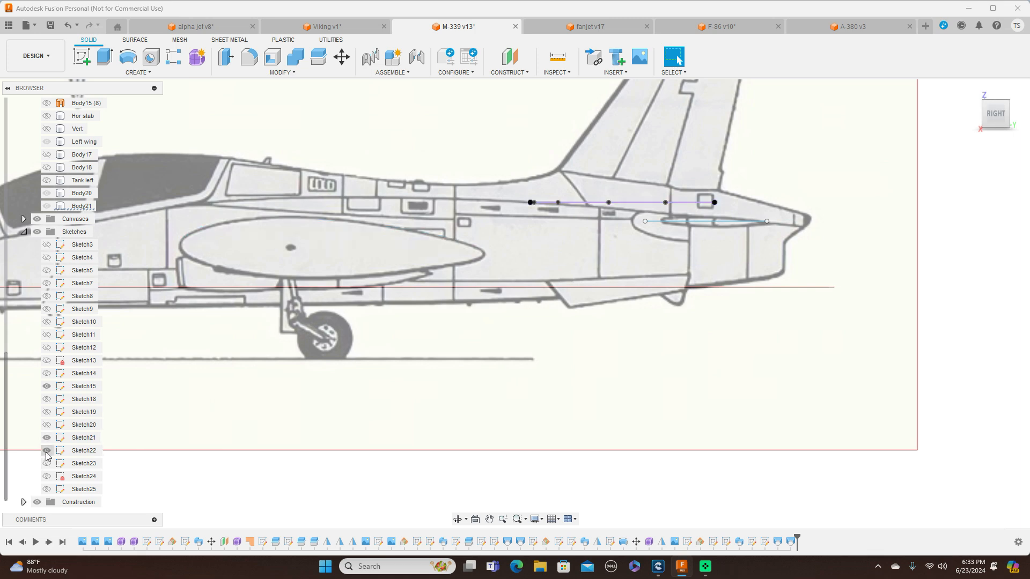
pyautogui.click(46, 452)
pyautogui.click(46, 453)
pyautogui.click(46, 453)
pyautogui.click(46, 464)
pyautogui.click(47, 464)
pyautogui.click(51, 377)
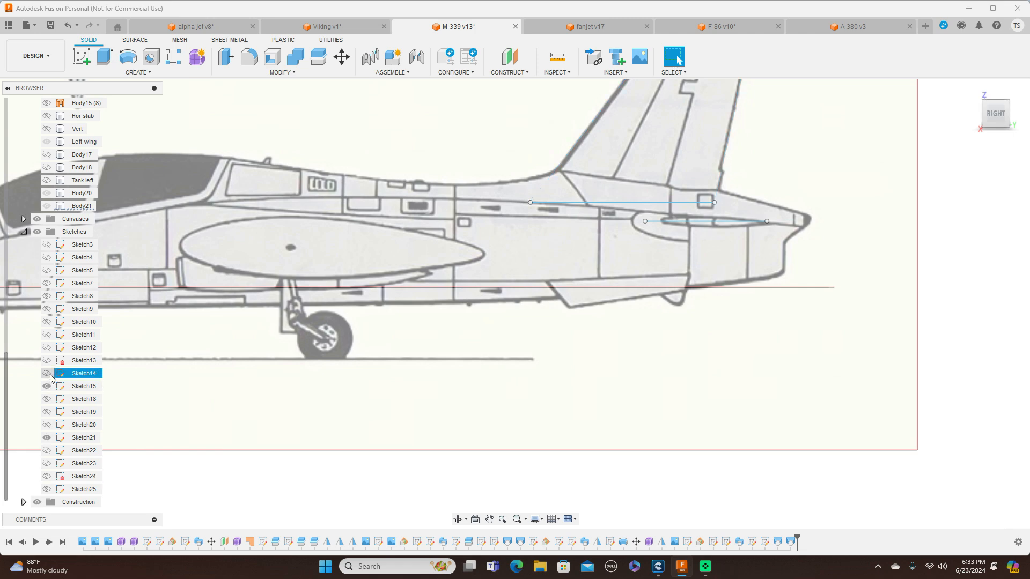
pyautogui.click(47, 374)
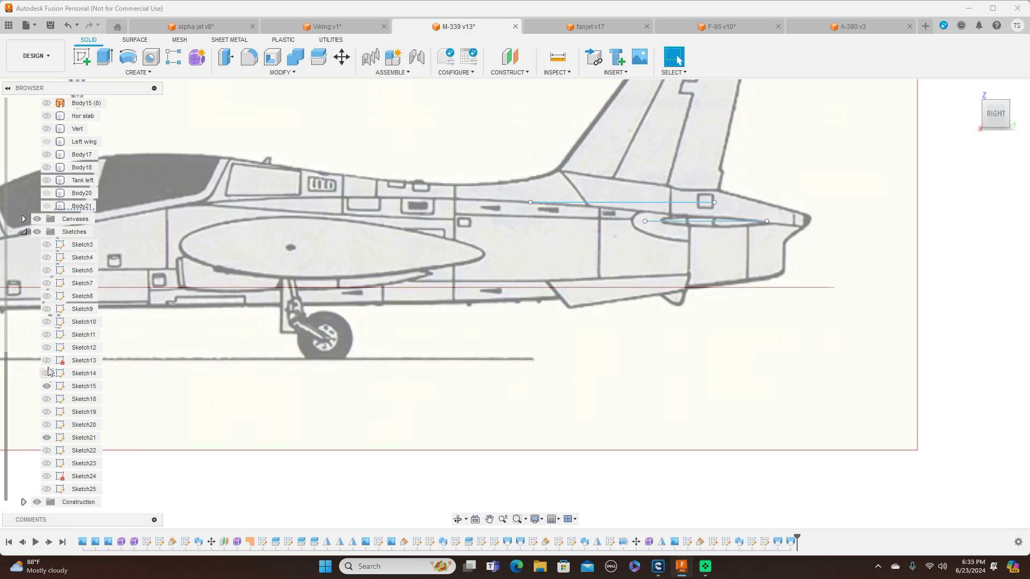
pyautogui.click(47, 362)
pyautogui.click(47, 362)
pyautogui.click(47, 350)
pyautogui.click(47, 350)
pyautogui.click(47, 350)
pyautogui.scroll(1, 624, 402)
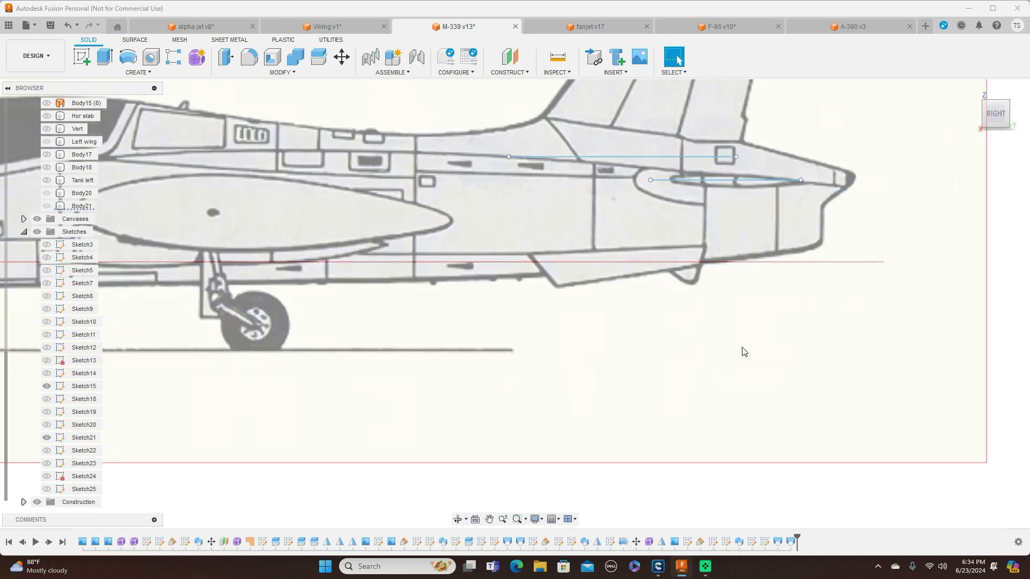
pyautogui.scroll(-2, 743, 351)
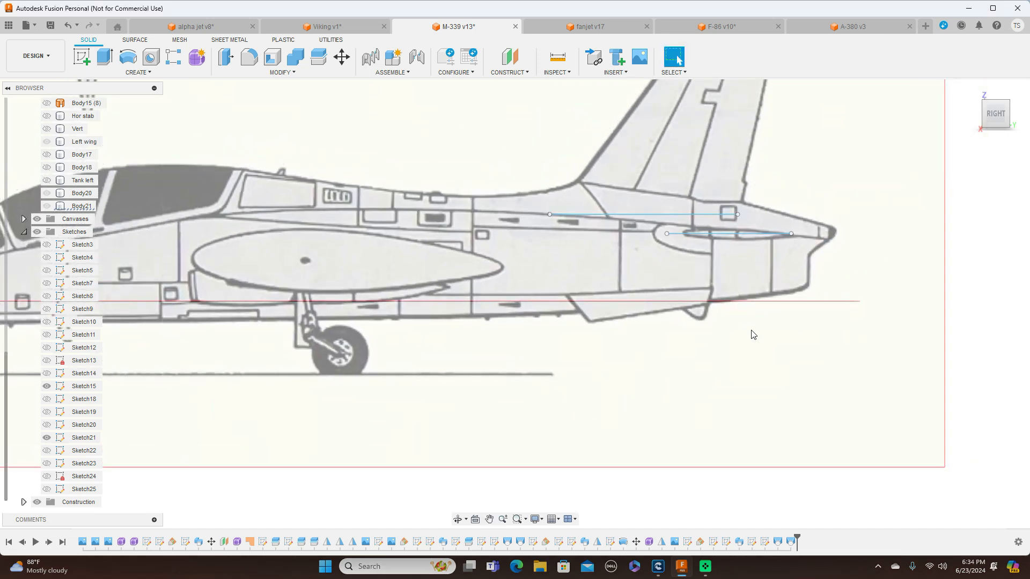
pyautogui.scroll(1, 752, 333)
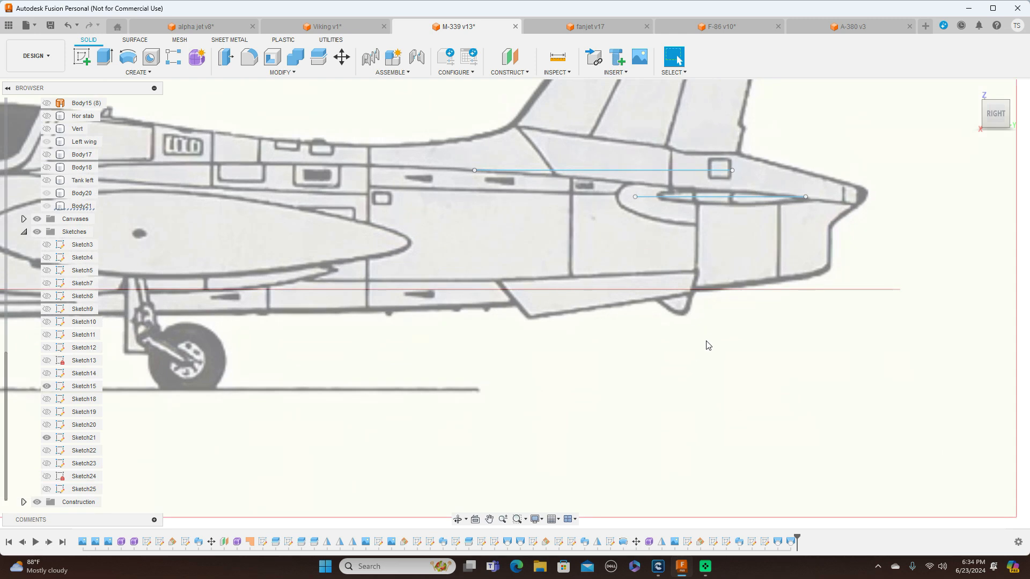
pyautogui.scroll(-1, 708, 345)
pyautogui.scroll(1, 745, 335)
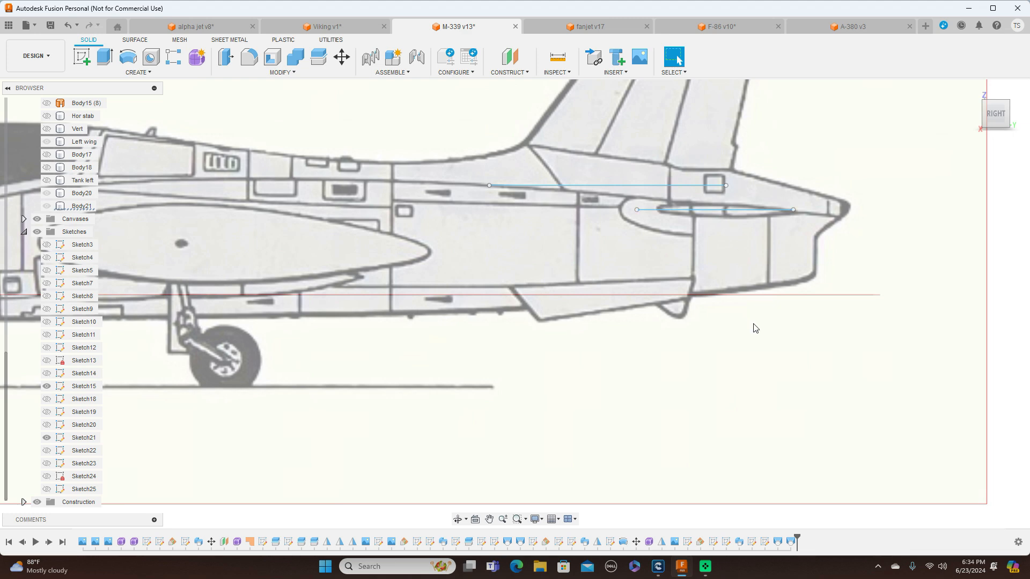
pyautogui.scroll(-1, 754, 328)
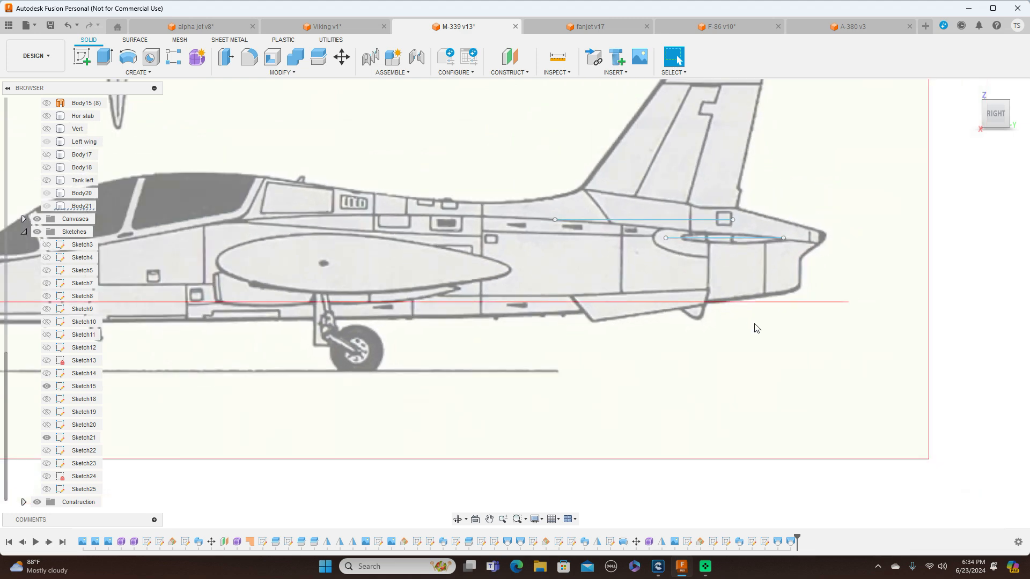
# Start a sketch on the vertical side plane and project the horizontal stabilizer's chord line into it with projection link on
pyautogui.click(83, 60)
pyautogui.click(213, 128)
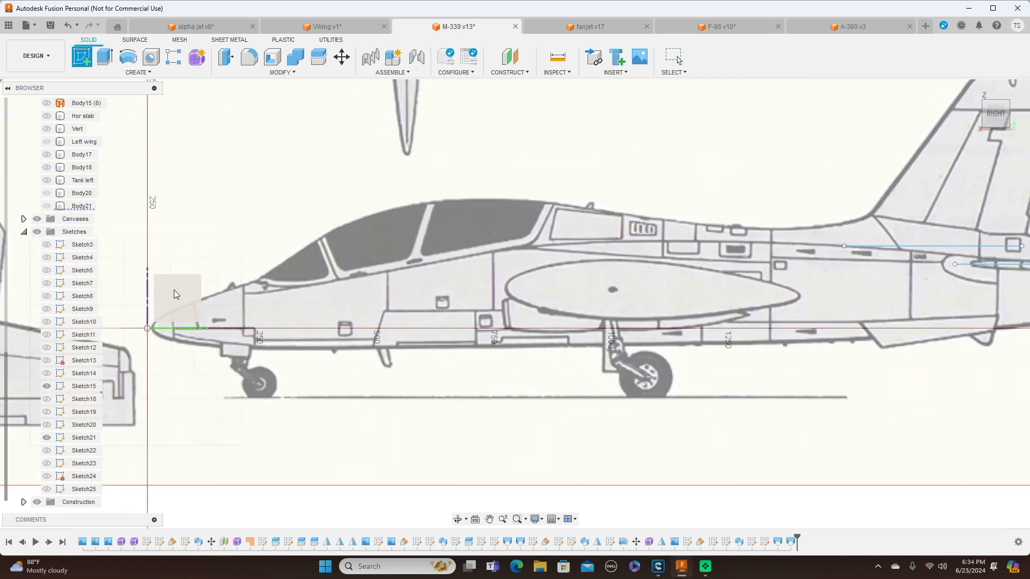
pyautogui.click(175, 294)
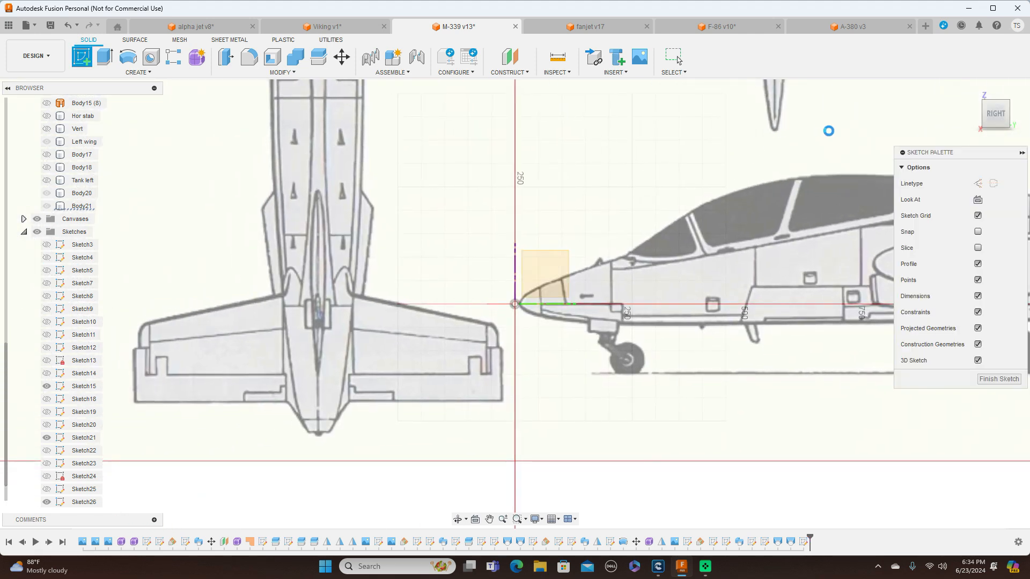
pyautogui.moveTo(756, 103)
pyautogui.mouseDown(button='middle')
pyautogui.moveTo(266, 150)
pyautogui.moveTo(191, 123)
pyautogui.mouseUp(button='middle')
pyautogui.scroll(2, 476, 174)
pyautogui.moveTo(602, 168); pyautogui.dragTo(299, 117, button='middle')
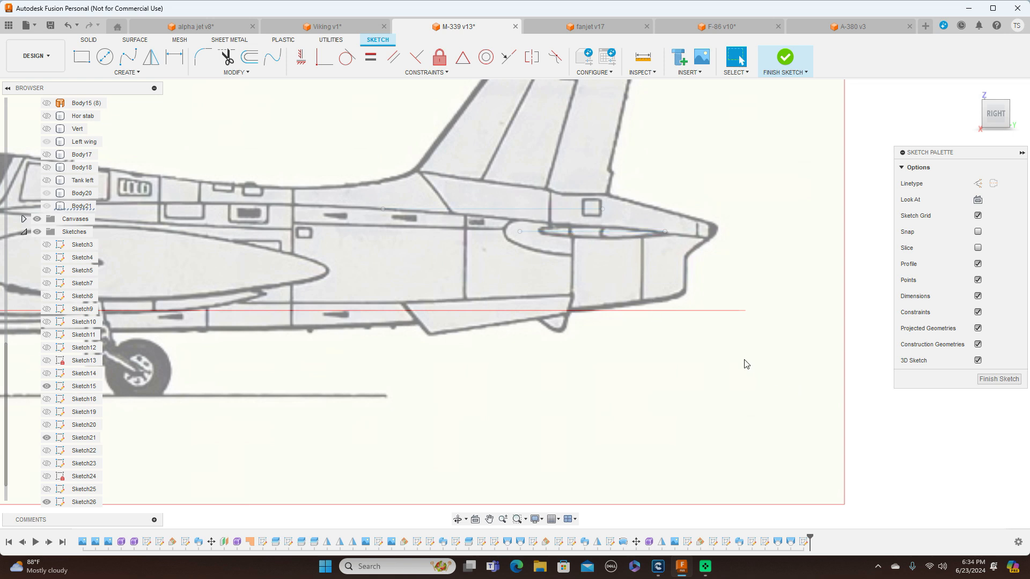
pyautogui.press('p')
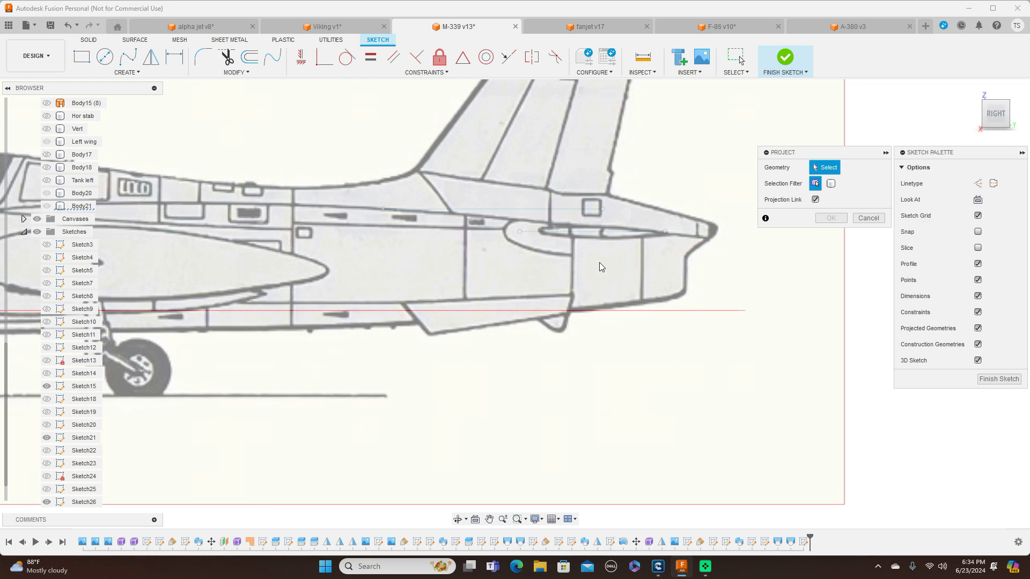
pyautogui.click(588, 233)
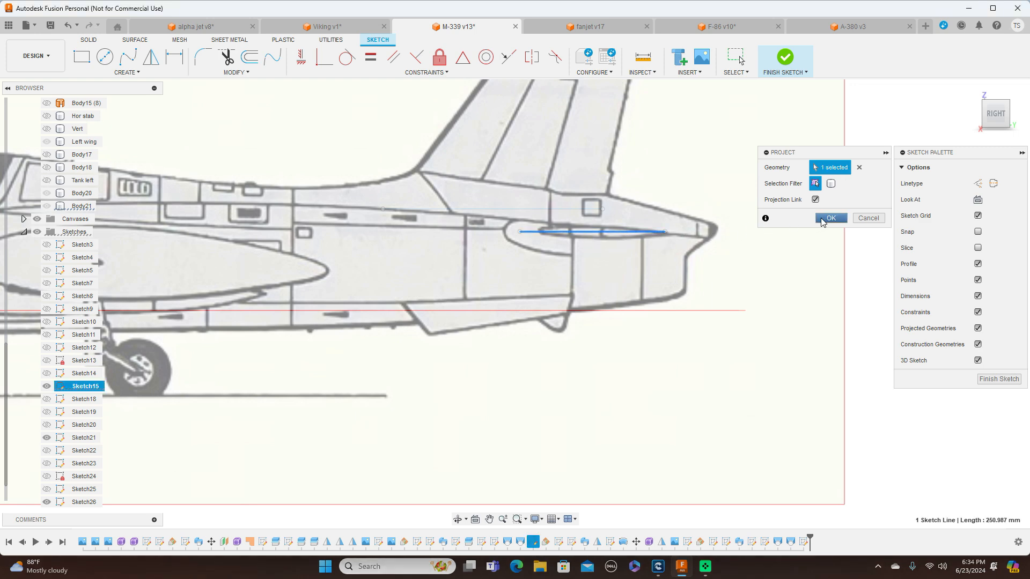
pyautogui.click(829, 218)
# Draw a fit point spline for the stabilizer's upper airfoil curve from the chord line's front end through three points to its rear end
pyautogui.scroll(2, 704, 211)
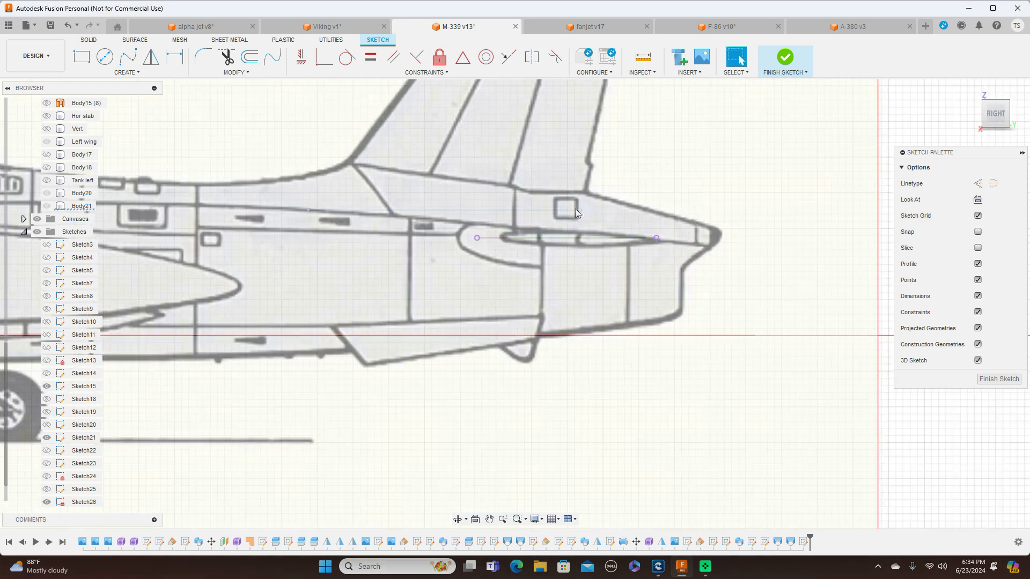
pyautogui.click(132, 57)
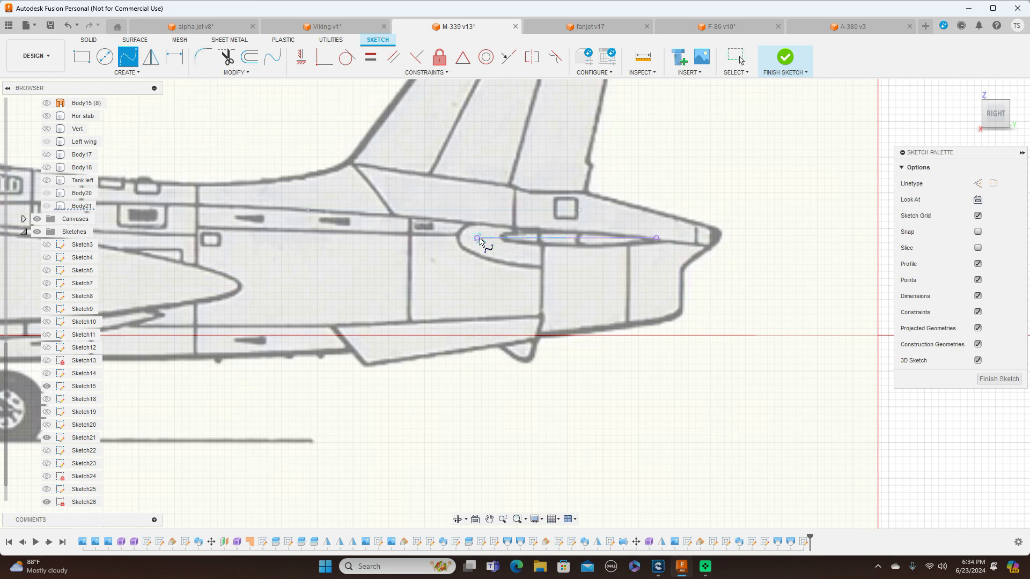
pyautogui.scroll(4, 480, 240)
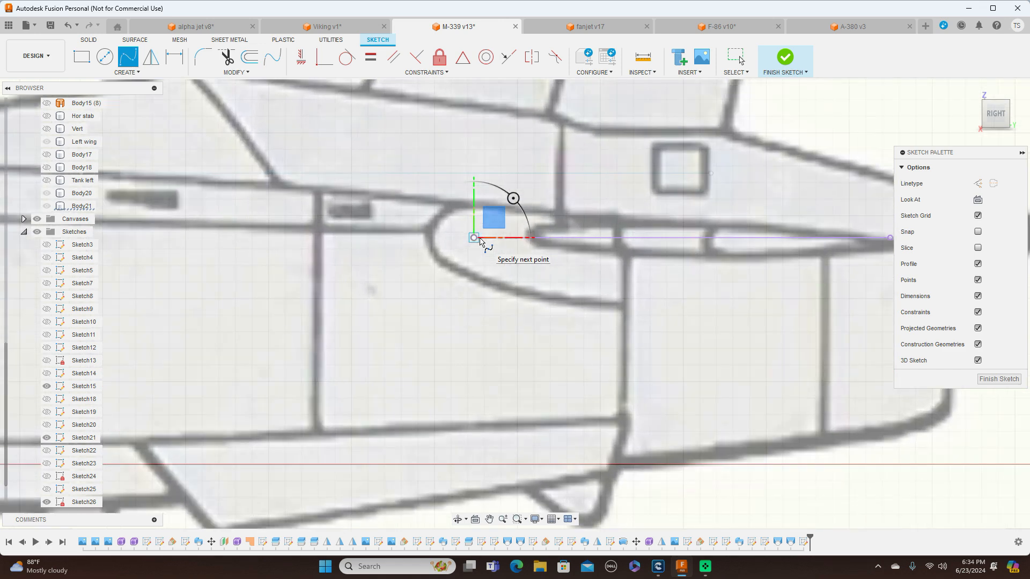
pyautogui.scroll(2, 480, 232)
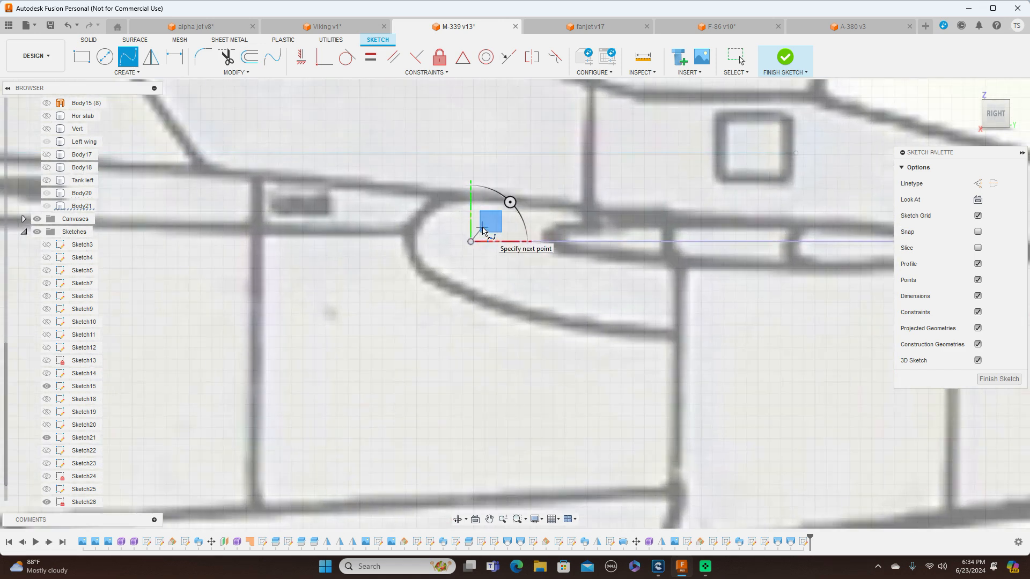
pyautogui.click(480, 232)
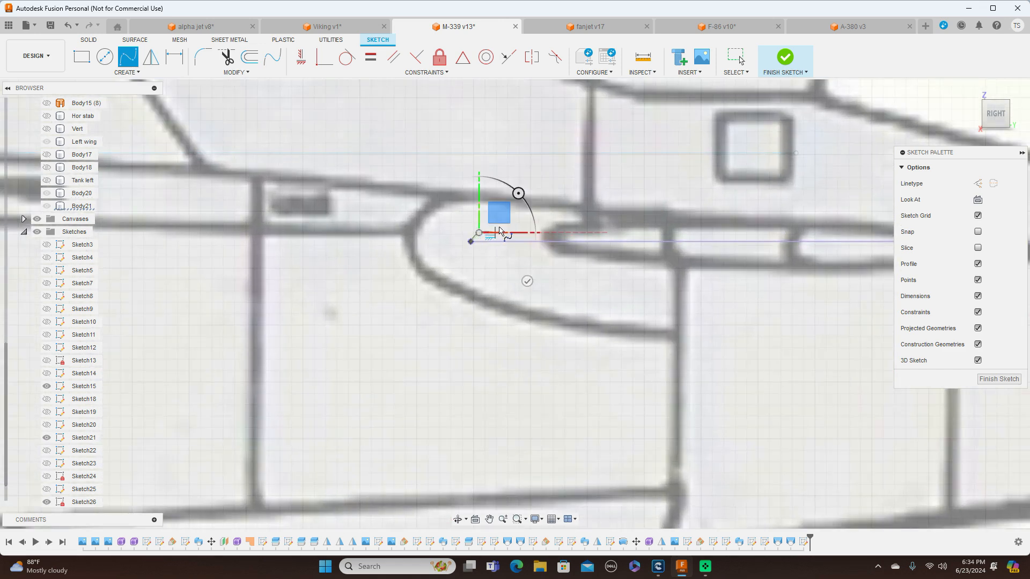
pyautogui.click(499, 227)
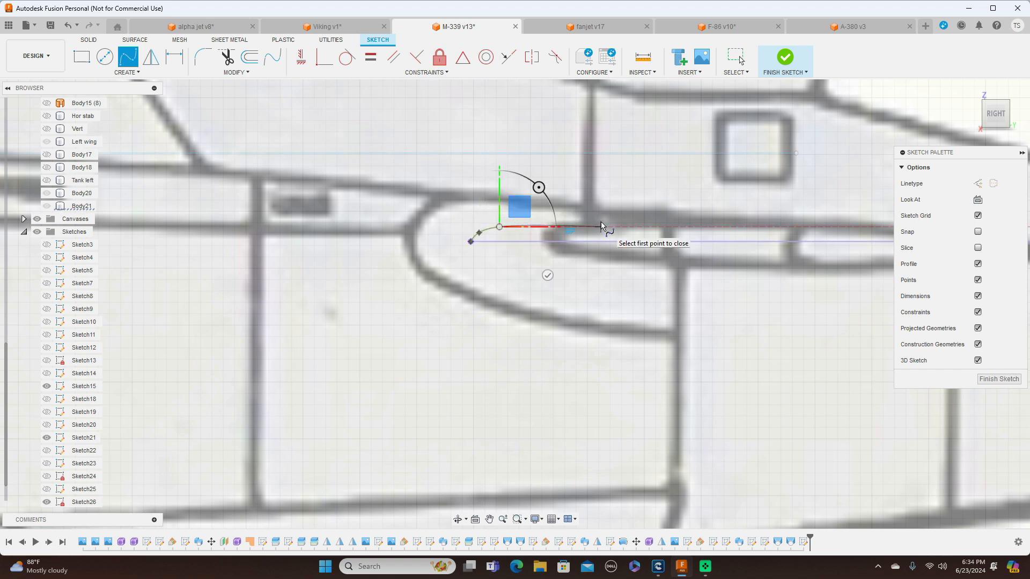
pyautogui.moveTo(601, 221); pyautogui.dragTo(307, 206, button='middle')
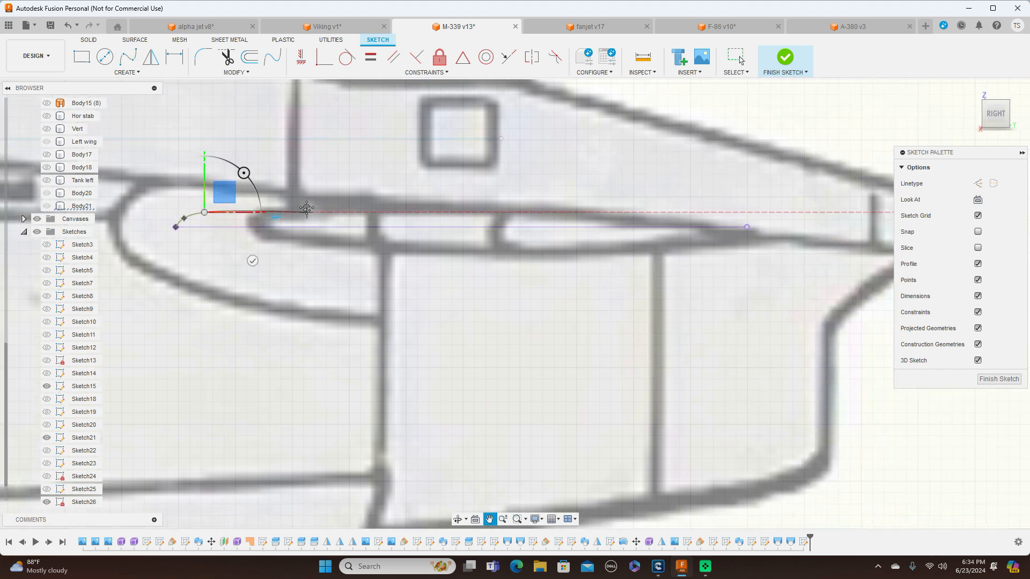
pyautogui.click(454, 215)
pyautogui.click(749, 230)
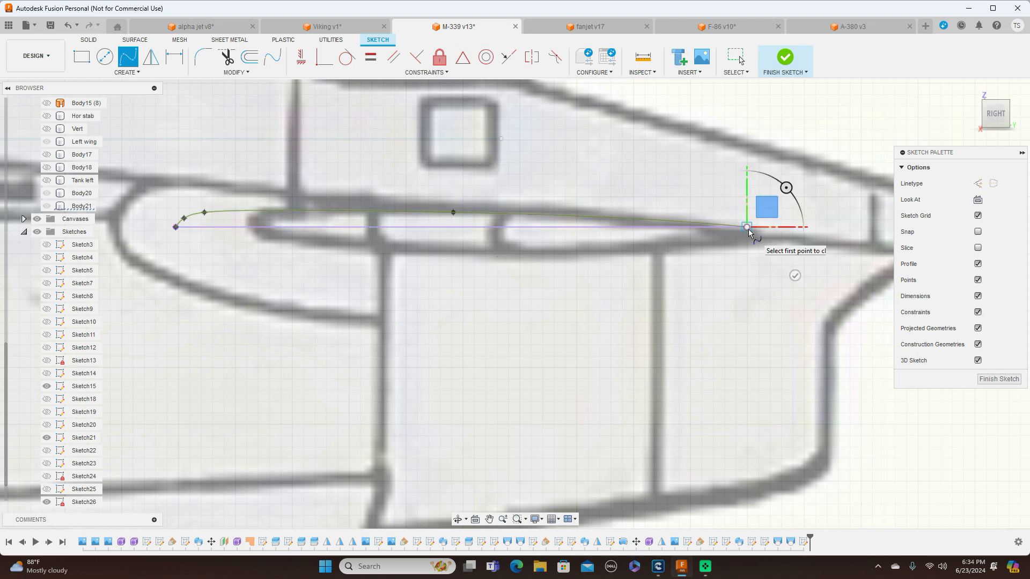
pyautogui.rightClick(748, 230)
pyautogui.click(792, 230)
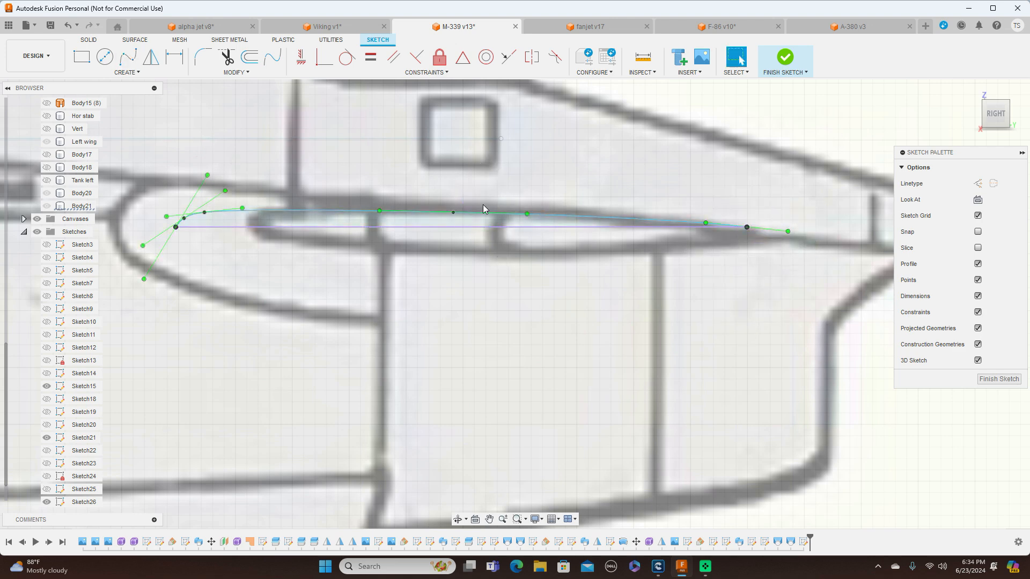
# Mirror the upper airfoil spline across the chord line to form the closed stabilizer root profile, and finish the sketch
pyautogui.click(392, 217)
pyautogui.click(152, 57)
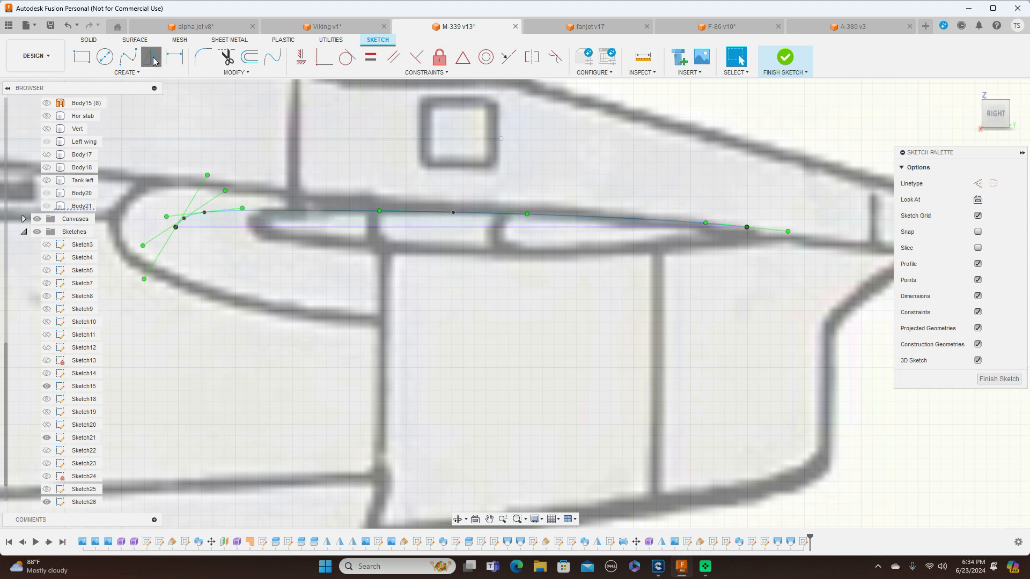
pyautogui.click(345, 211)
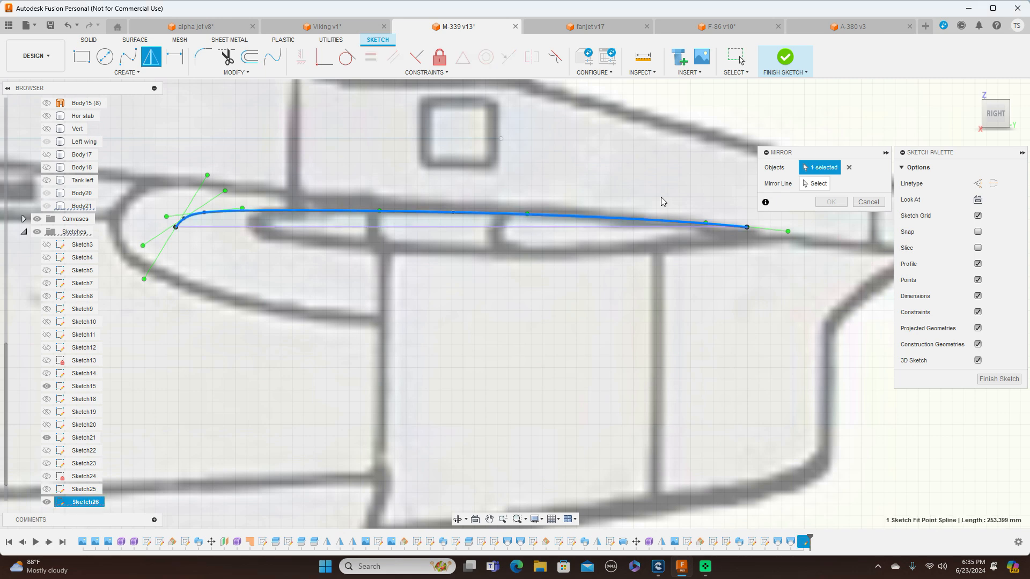
pyautogui.click(810, 183)
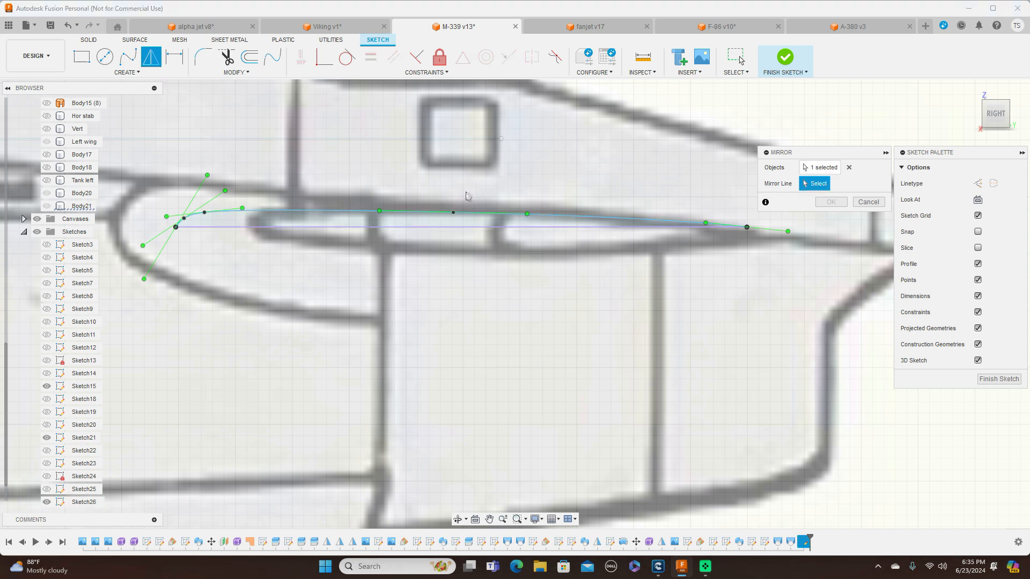
pyautogui.click(433, 227)
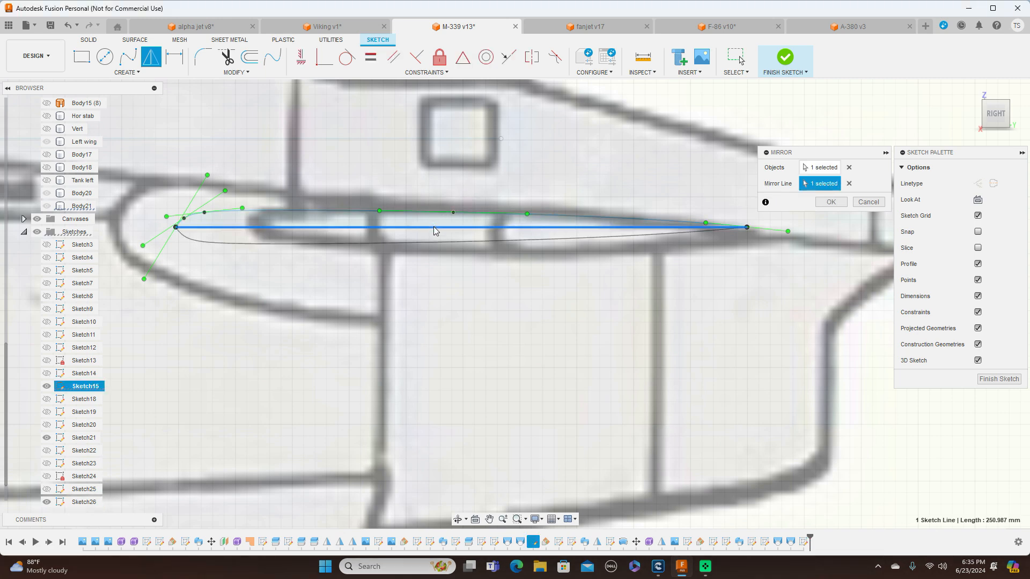
pyautogui.click(826, 203)
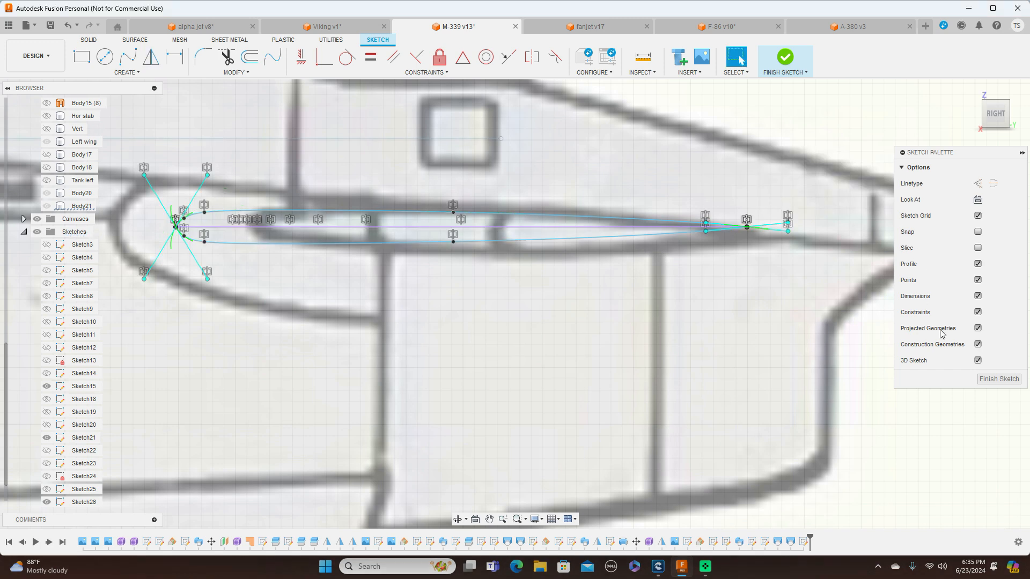
pyautogui.click(998, 379)
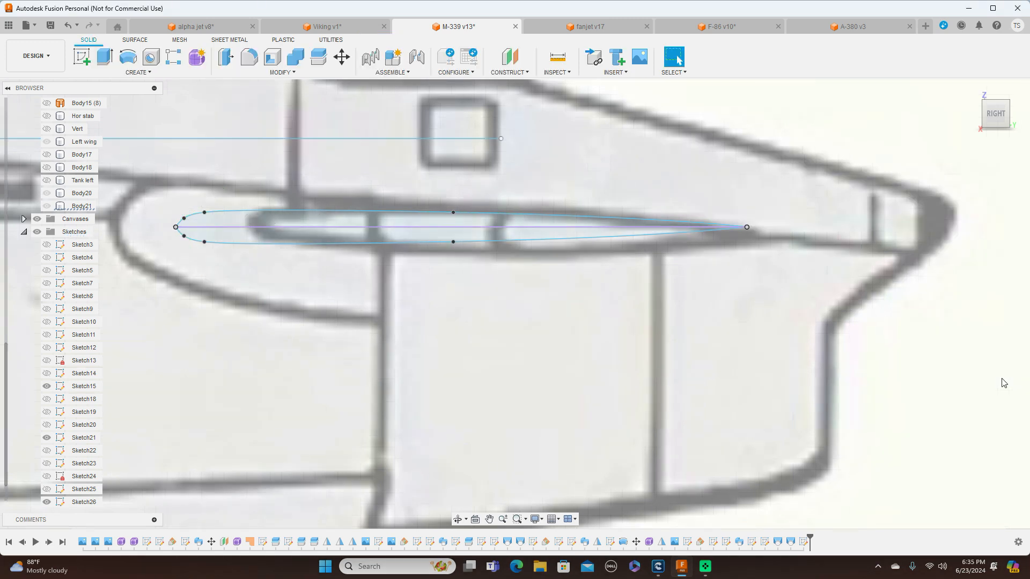
# Construct a plane at angle through the stabilizer's chord line with an angle of 0.0 deg
pyautogui.scroll(-3, 855, 302)
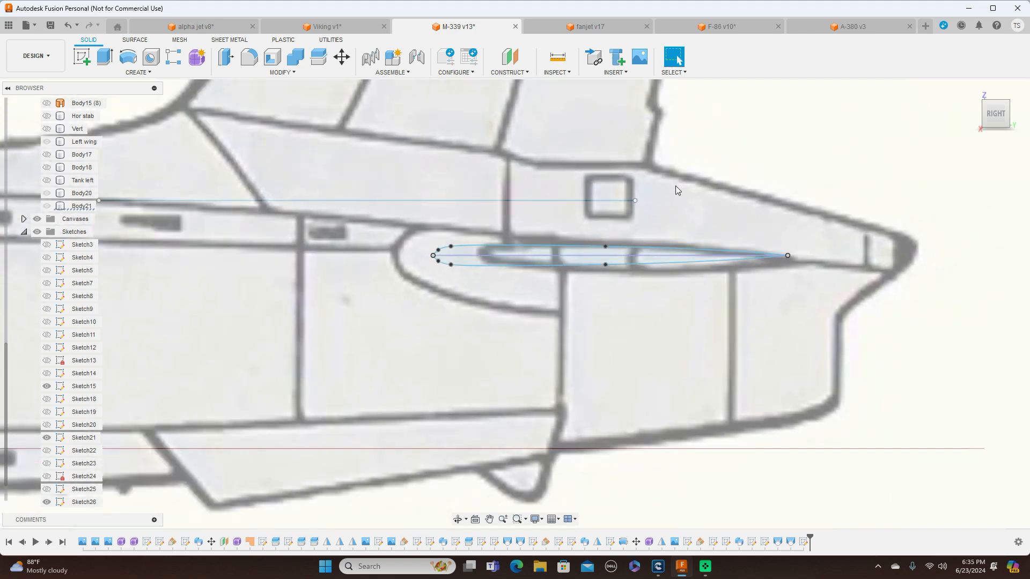
pyautogui.click(530, 76)
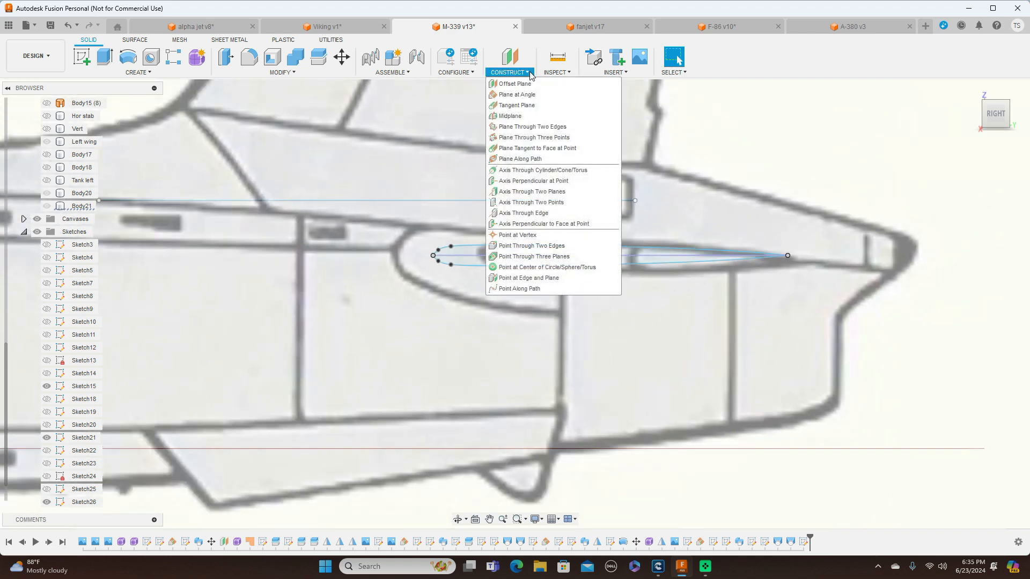
pyautogui.click(518, 95)
pyautogui.click(542, 256)
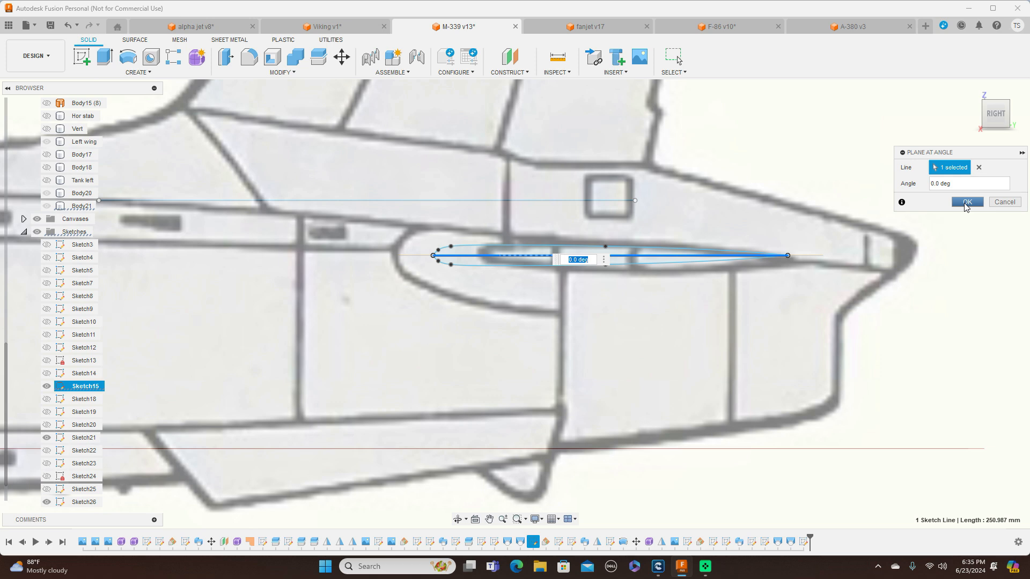
pyautogui.click(965, 202)
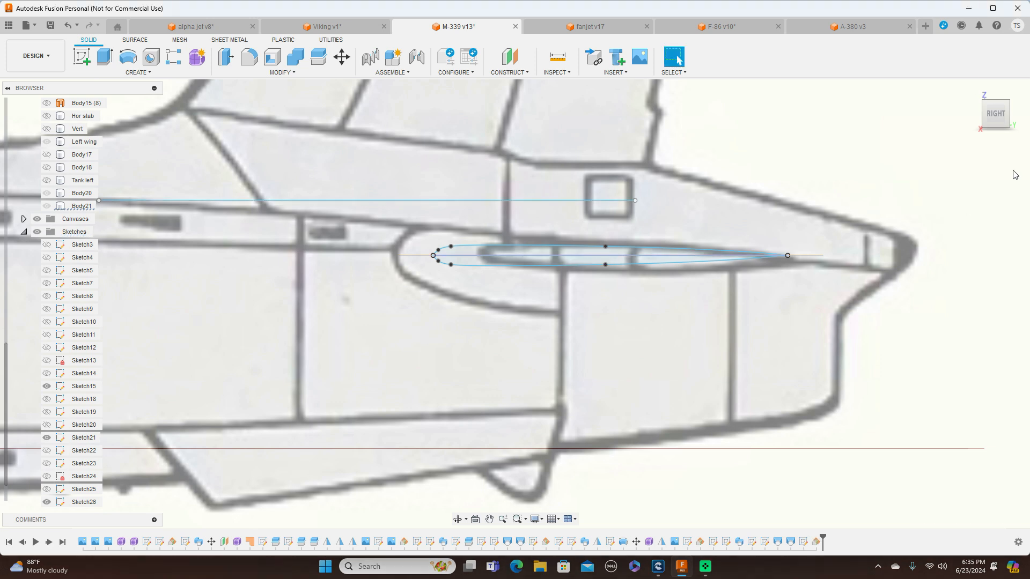
# Start a sketch on the construction plane through the stabilizer's chord line, viewed from the top with the fuselage horizontal
pyautogui.click(994, 99)
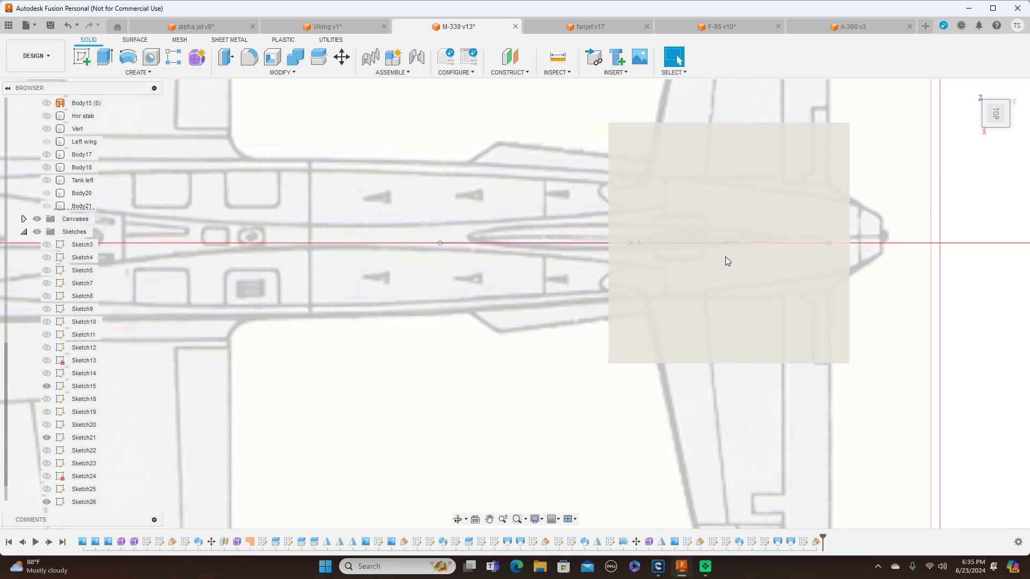
pyautogui.click(701, 310)
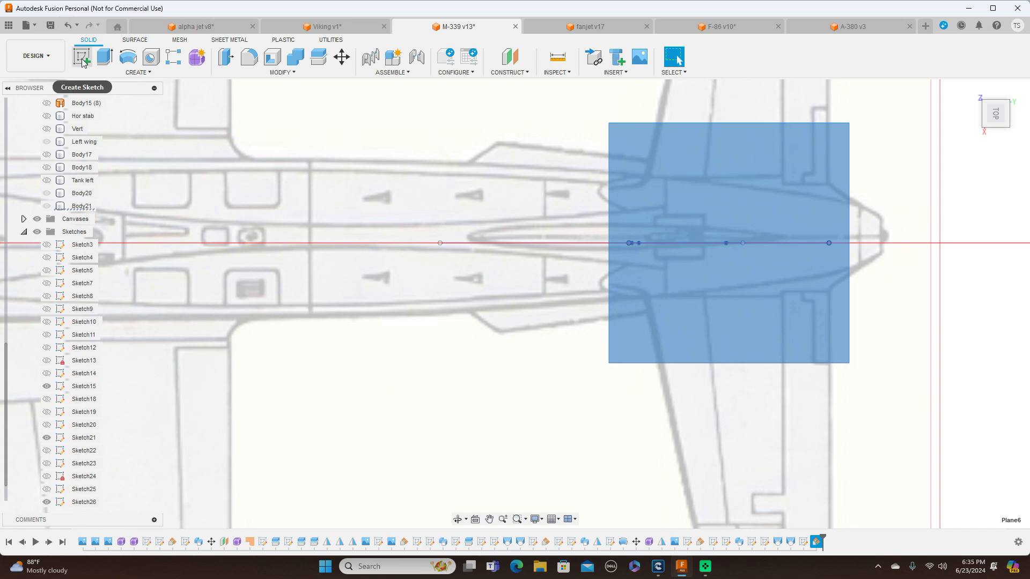
pyautogui.click(81, 57)
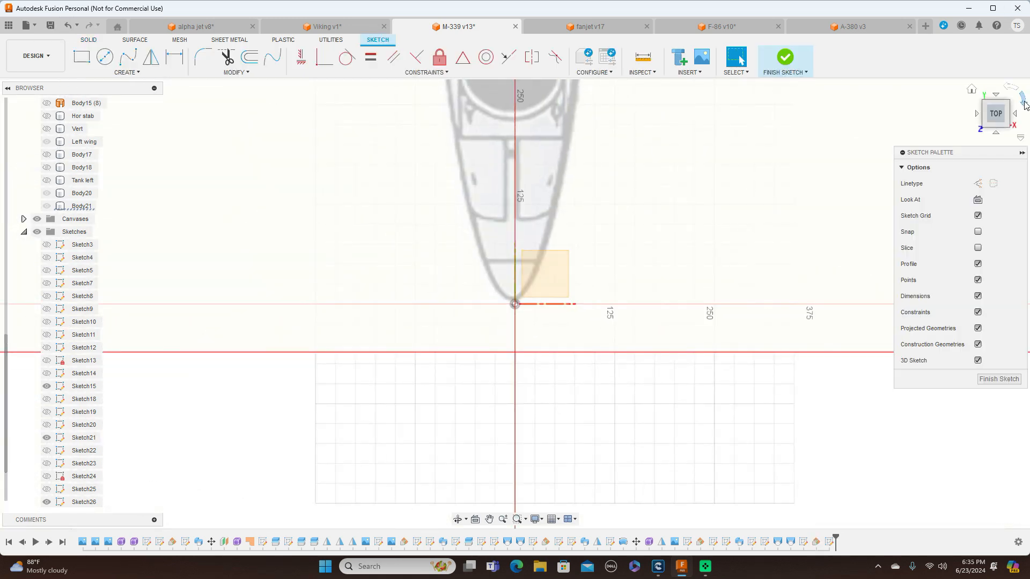
pyautogui.click(1023, 99)
# Begin the horizontal stabilizer's trailing edge line at the rear end of the root chord, running outward toward the stabilizer tip
pyautogui.moveTo(807, 133); pyautogui.dragTo(345, 145, button='middle')
pyautogui.scroll(-3, 614, 173)
pyautogui.scroll(5, 621, 170)
pyautogui.moveTo(620, 170)
pyautogui.mouseDown(button='middle')
pyautogui.moveTo(303, 106)
pyautogui.moveTo(101, 86)
pyautogui.mouseUp(button='middle')
pyautogui.scroll(-3, 718, 152)
pyautogui.moveTo(639, 156); pyautogui.dragTo(172, 164, button='middle')
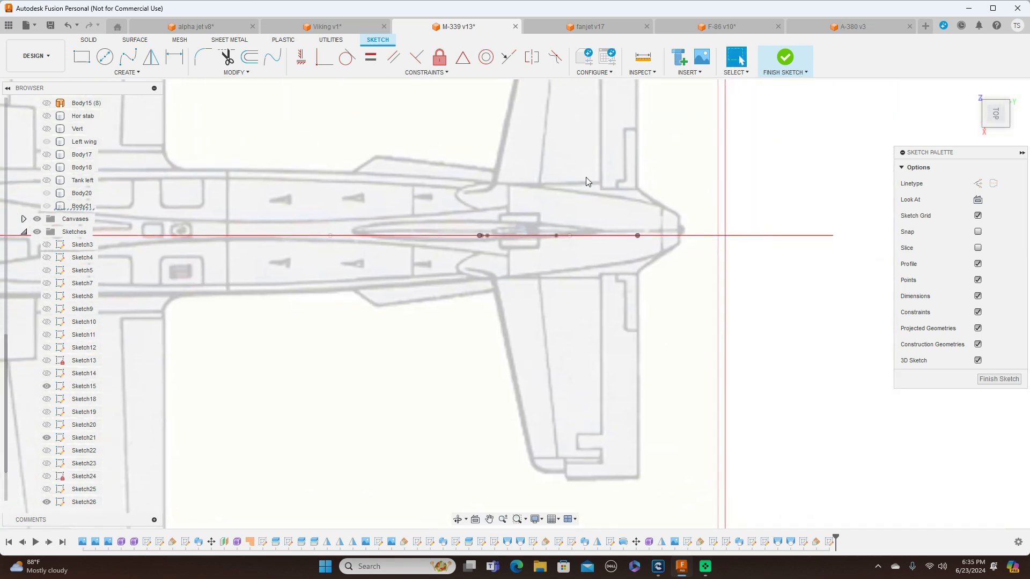
pyautogui.scroll(2, 587, 178)
pyautogui.scroll(2, 586, 178)
pyautogui.moveTo(790, 379); pyautogui.dragTo(799, 262, button='middle')
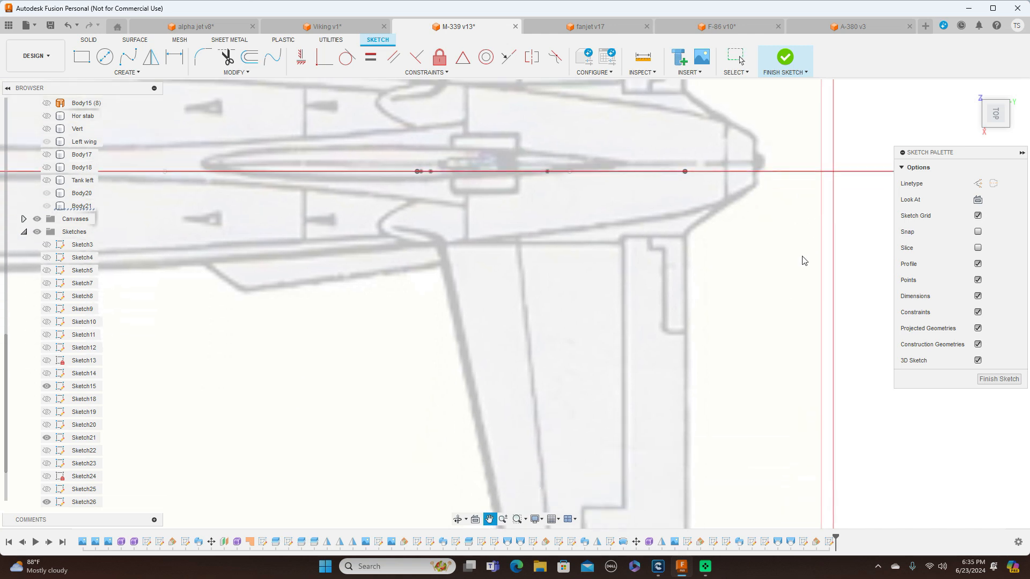
pyautogui.scroll(4, 799, 262)
pyautogui.scroll(-3, 750, 281)
pyautogui.moveTo(735, 283)
pyautogui.mouseDown(button='middle')
pyautogui.moveTo(765, 267)
pyautogui.moveTo(779, 279)
pyautogui.mouseUp(button='middle')
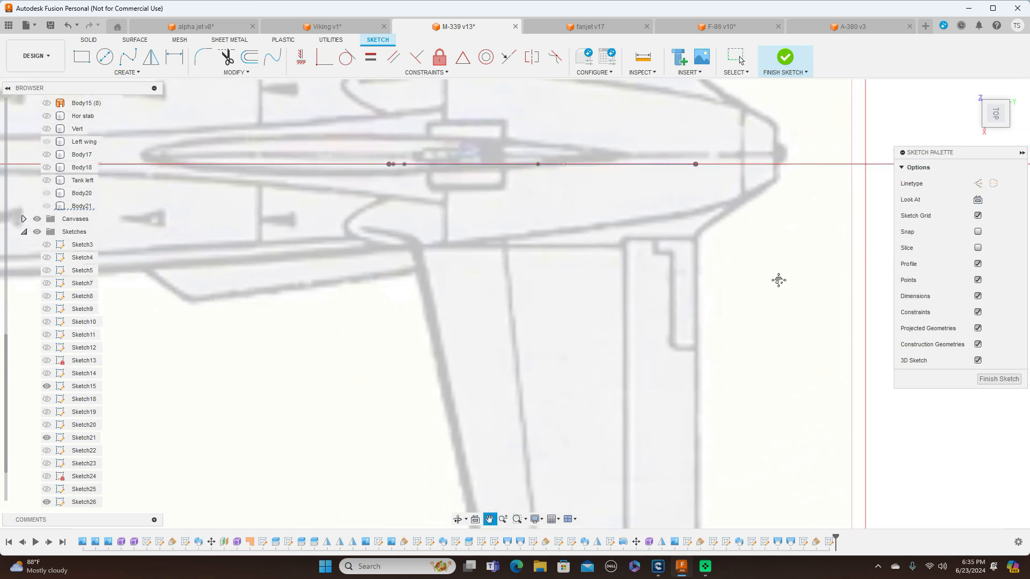
pyautogui.scroll(-1, 781, 284)
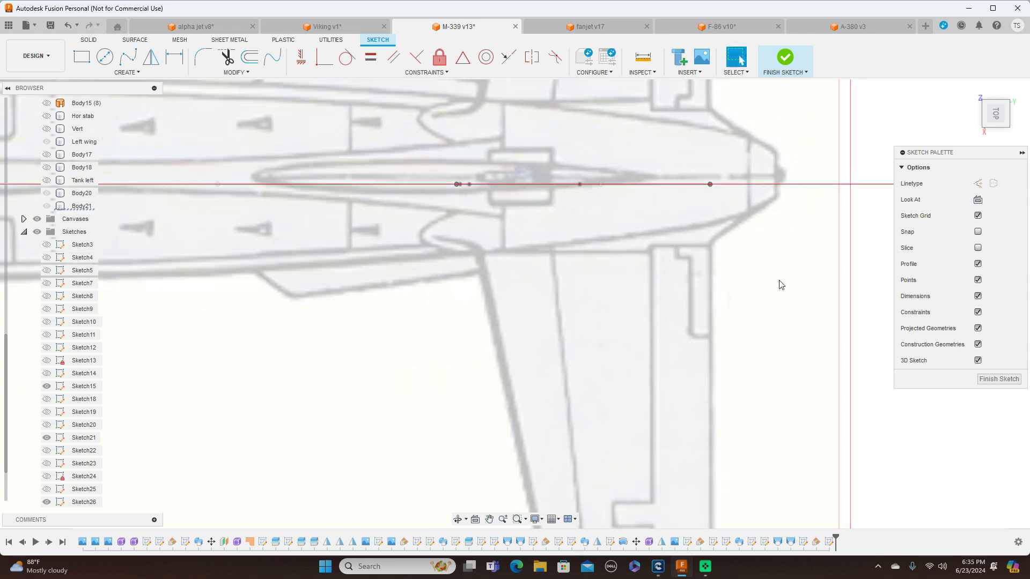
pyautogui.press('l')
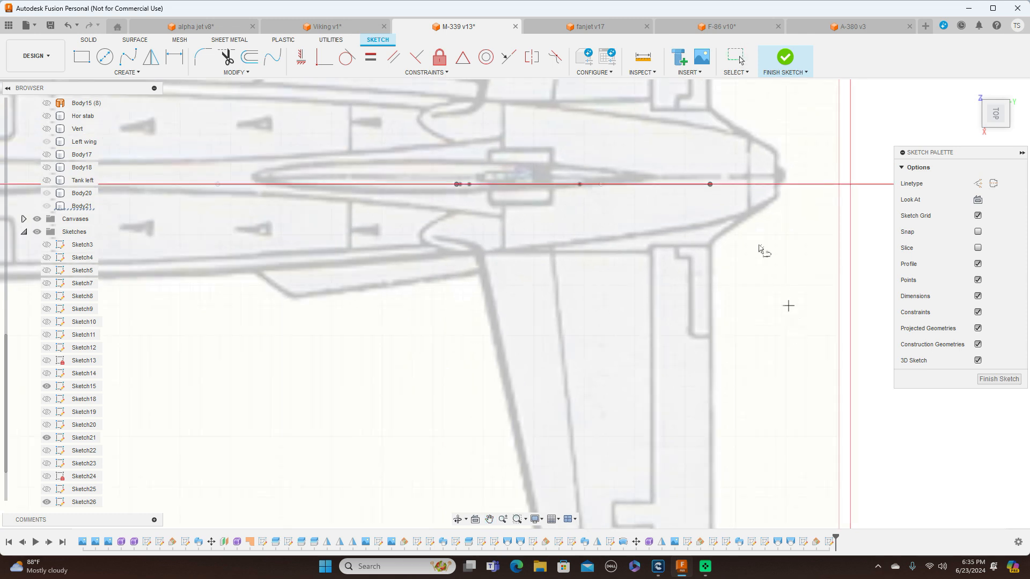
pyautogui.click(710, 185)
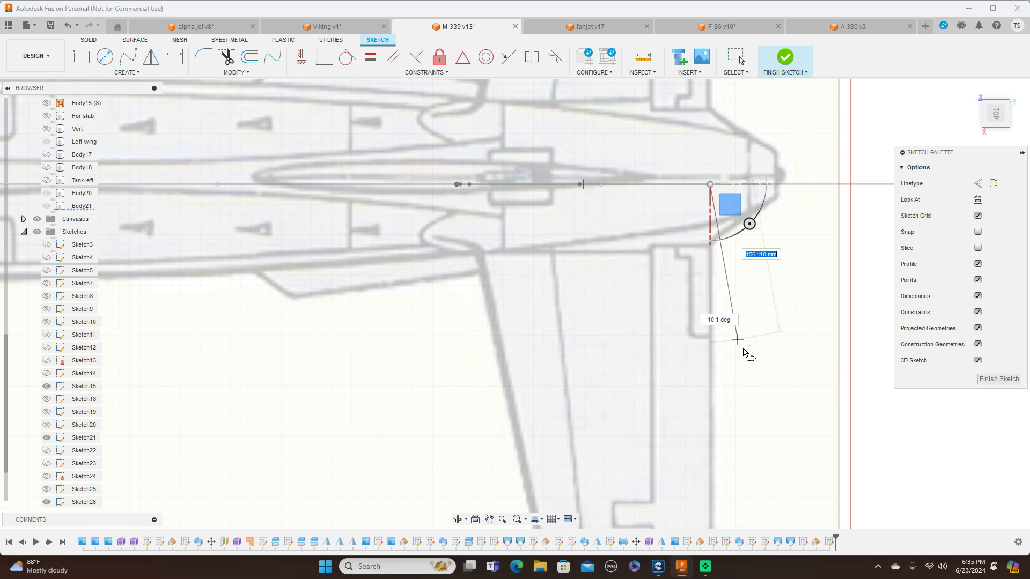
pyautogui.scroll(-2, 737, 337)
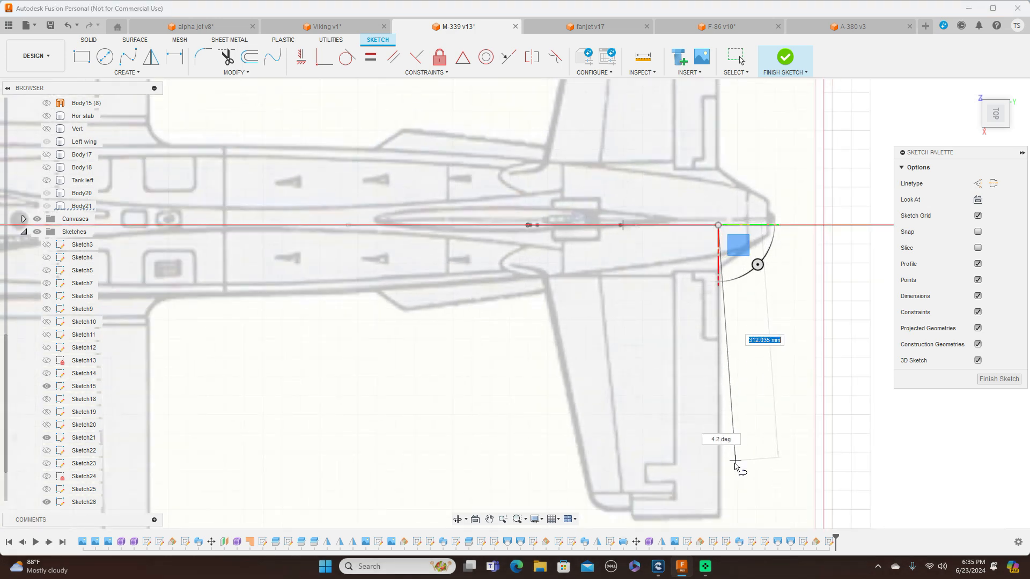
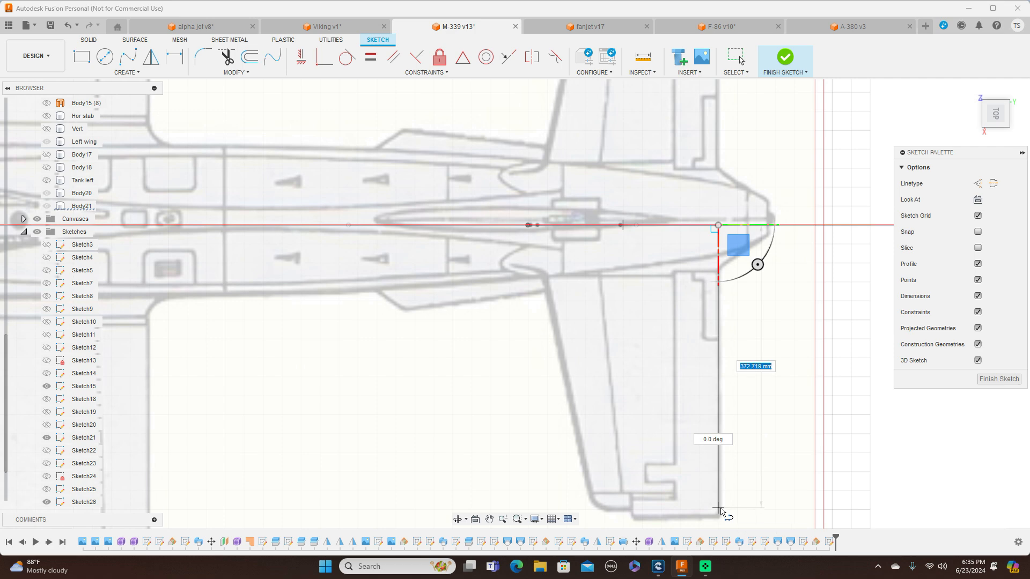
# End the stabilizer's trailing edge line straight out at the tip, about 373 mm long at 0.0 deg
pyautogui.click(719, 508)
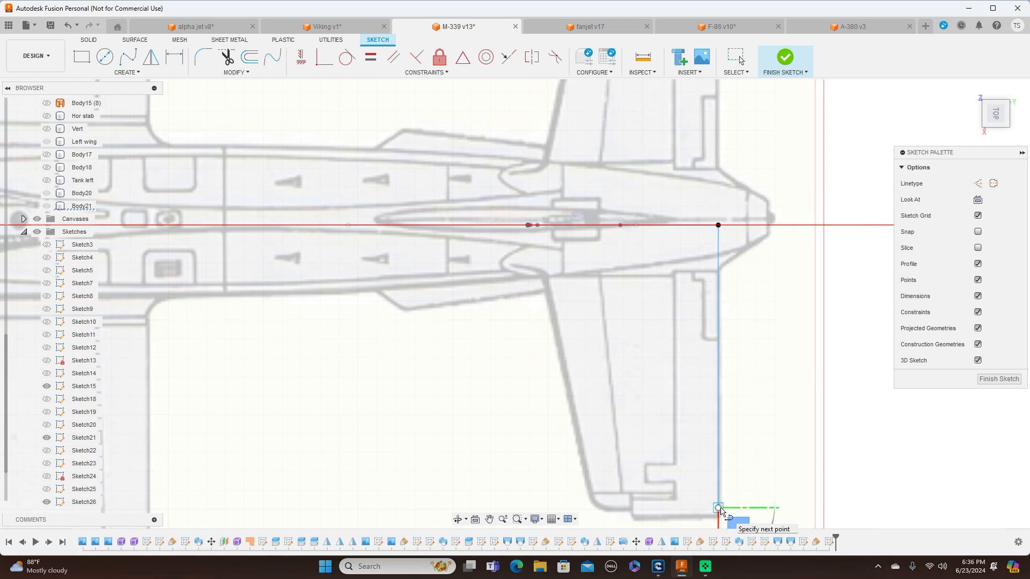
pyautogui.rightClick(718, 508)
pyautogui.click(751, 506)
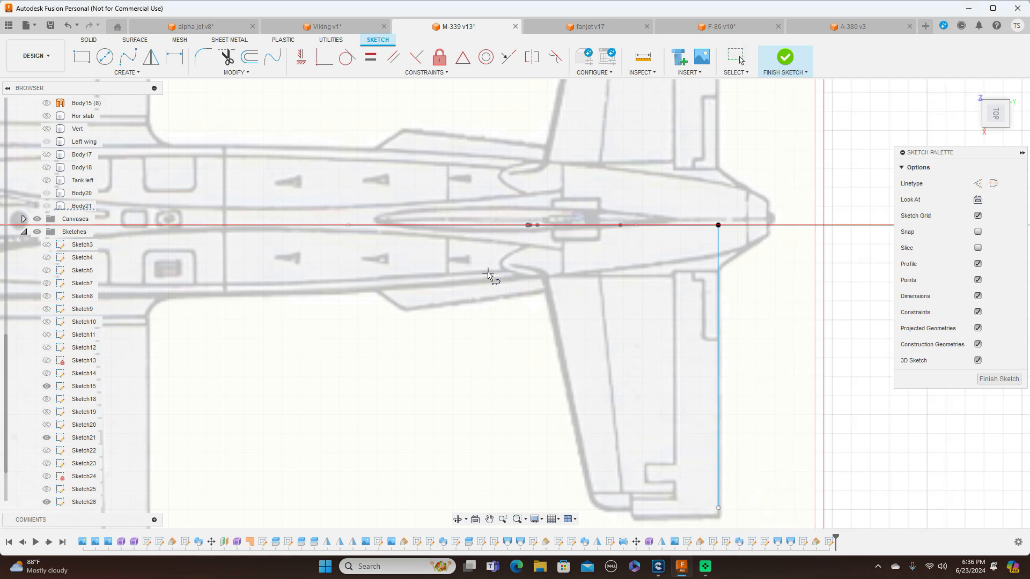
# Examine the front end of the root airfoil up close and at a tilt to identify its leading edge point
pyautogui.scroll(2, 489, 275)
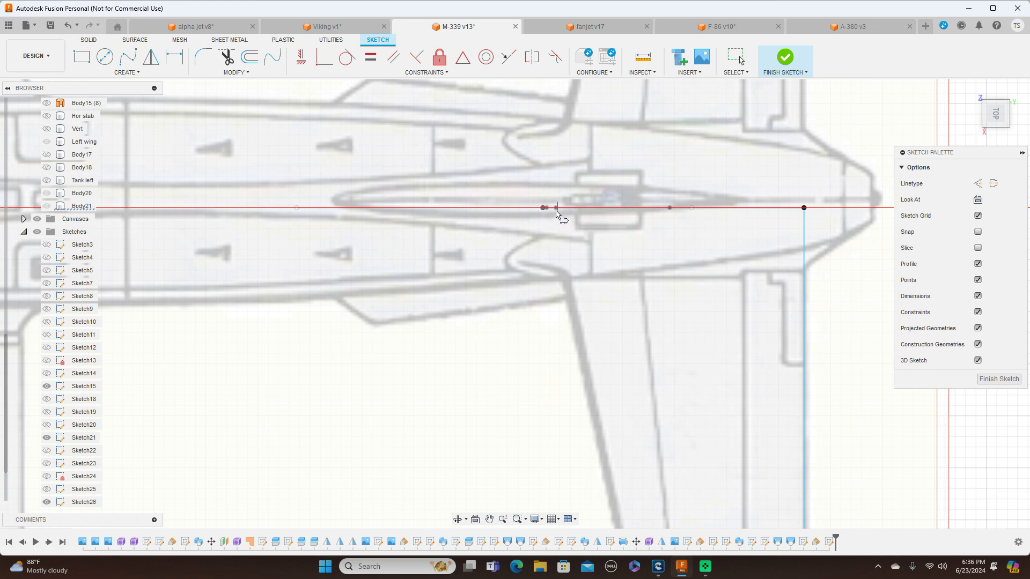
pyautogui.scroll(4, 557, 213)
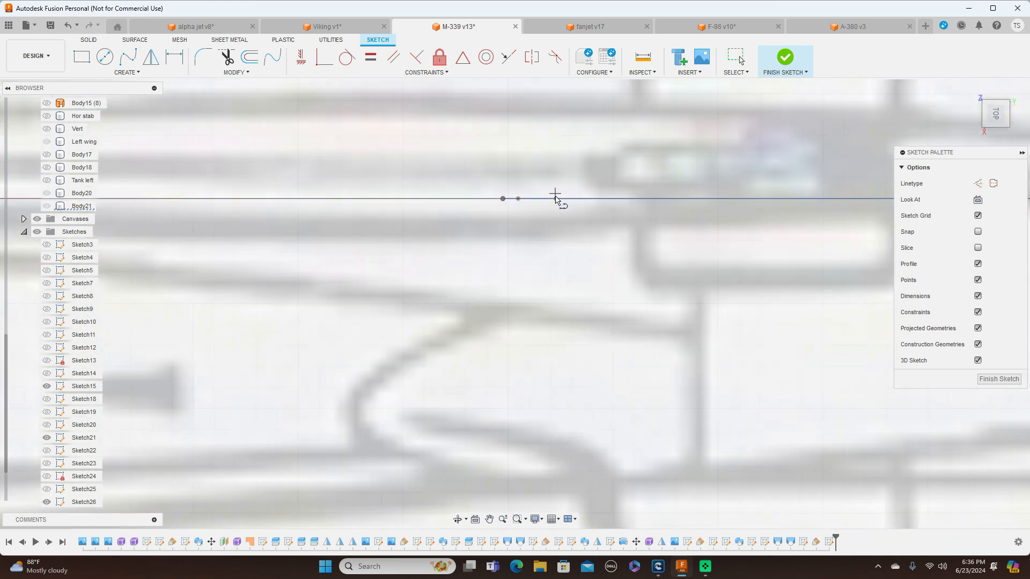
pyautogui.scroll(-3, 557, 206)
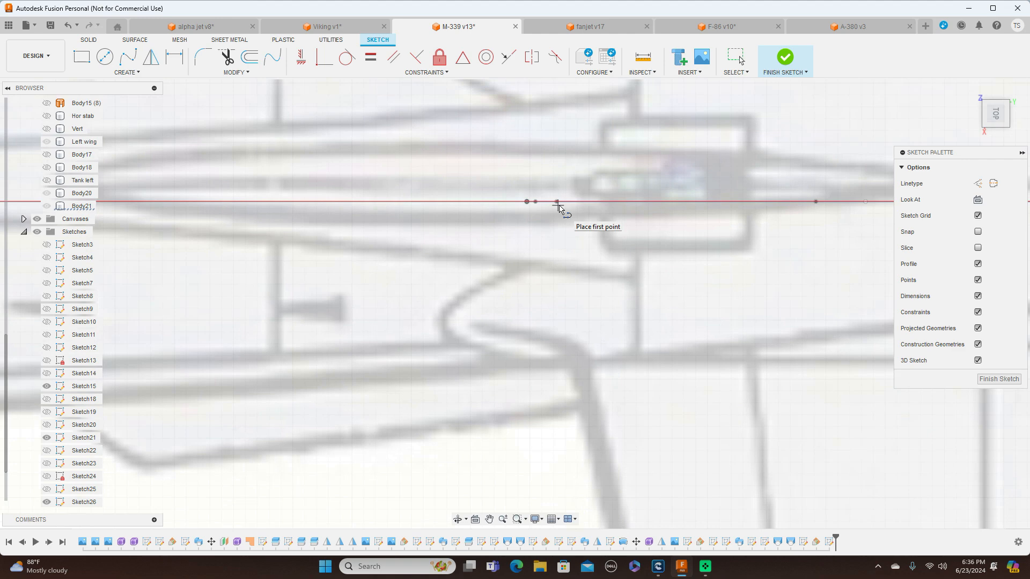
pyautogui.rightClick(559, 219)
pyautogui.click(523, 218)
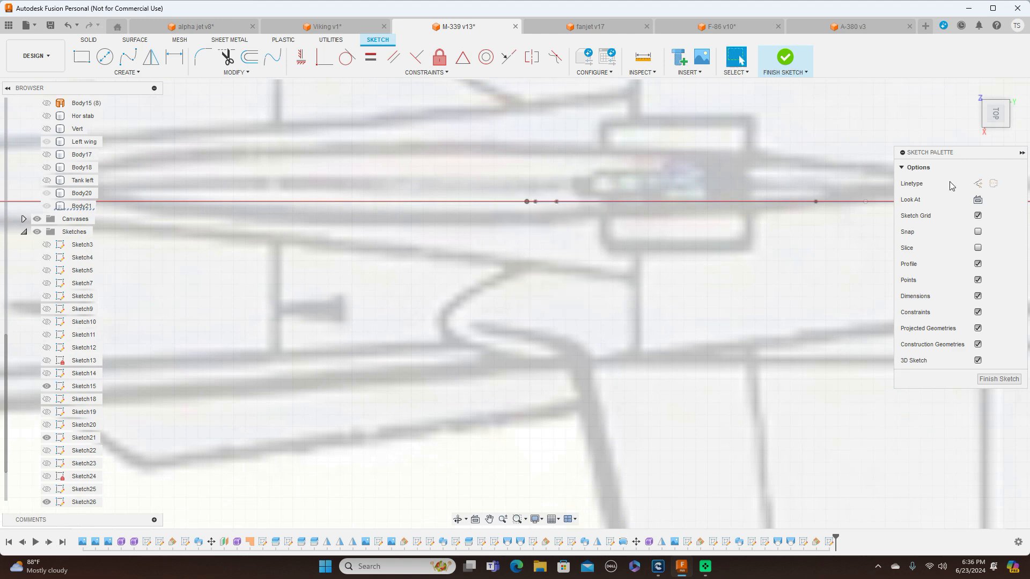
pyautogui.moveTo(992, 125); pyautogui.dragTo(992, 111)
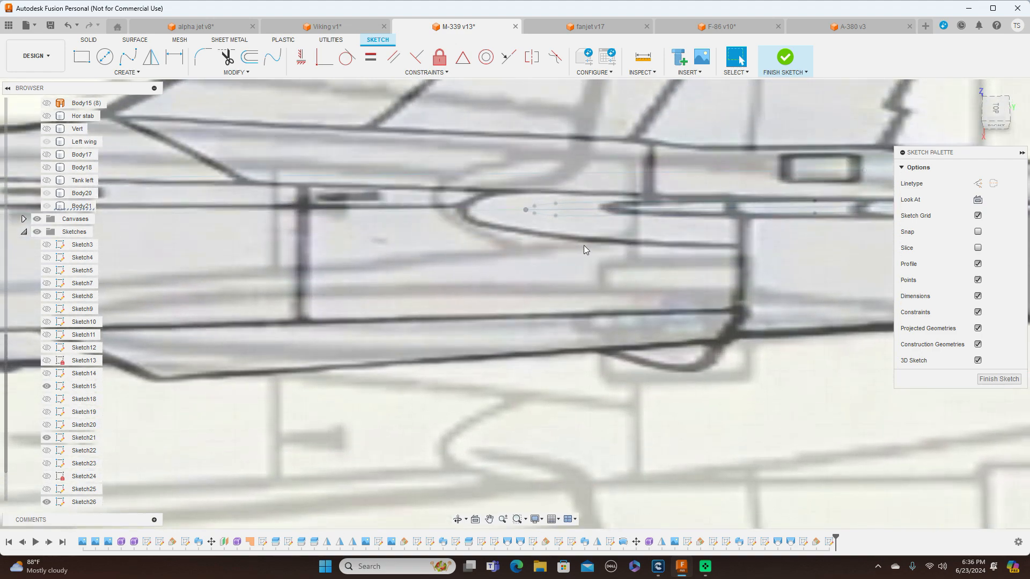
pyautogui.scroll(5, 583, 245)
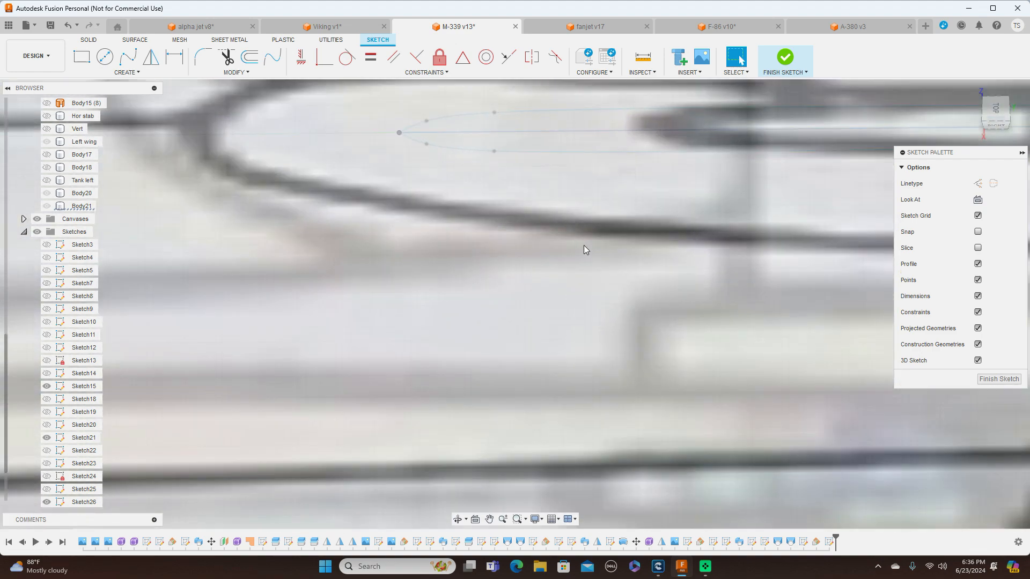
pyautogui.scroll(-5, 584, 249)
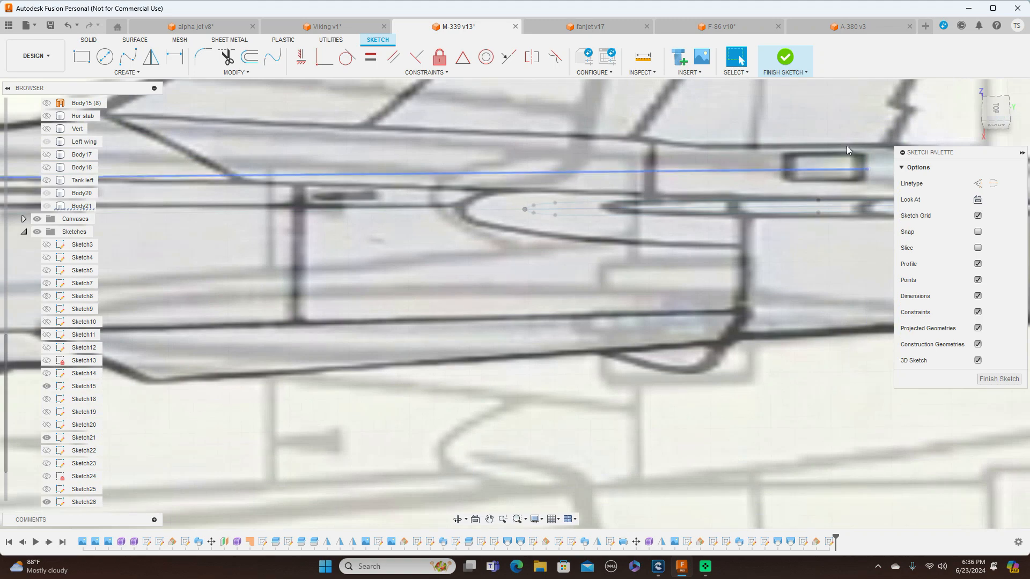
pyautogui.click(995, 106)
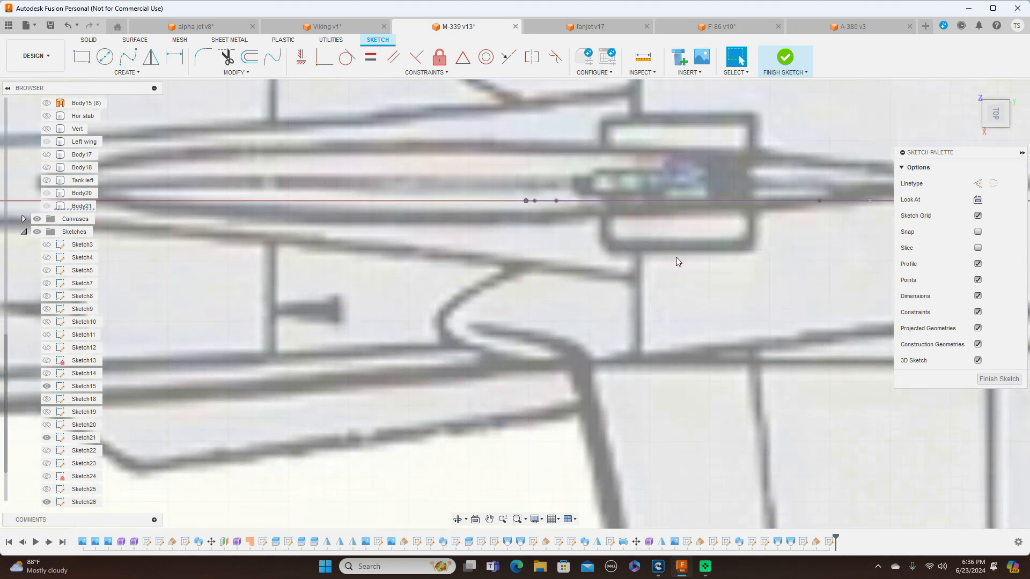
# Sketch the leading edge line from the root chord's front point to the stabilizer tip, about 383 mm at 13.1 deg, and finish the sketch
pyautogui.scroll(-3, 677, 258)
pyautogui.moveTo(705, 288); pyautogui.dragTo(674, 180, button='middle')
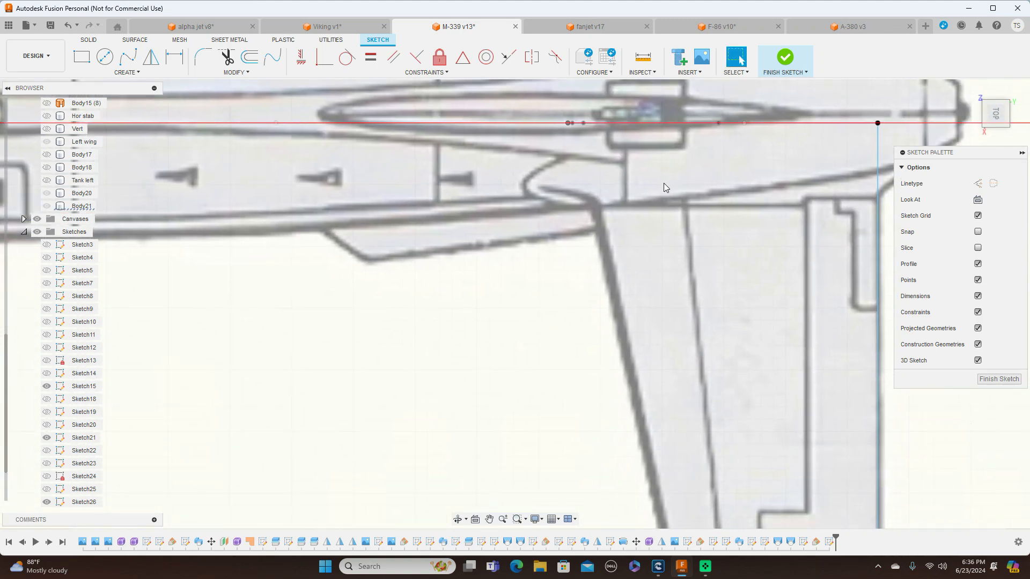
pyautogui.scroll(-2, 664, 182)
pyautogui.click(584, 133)
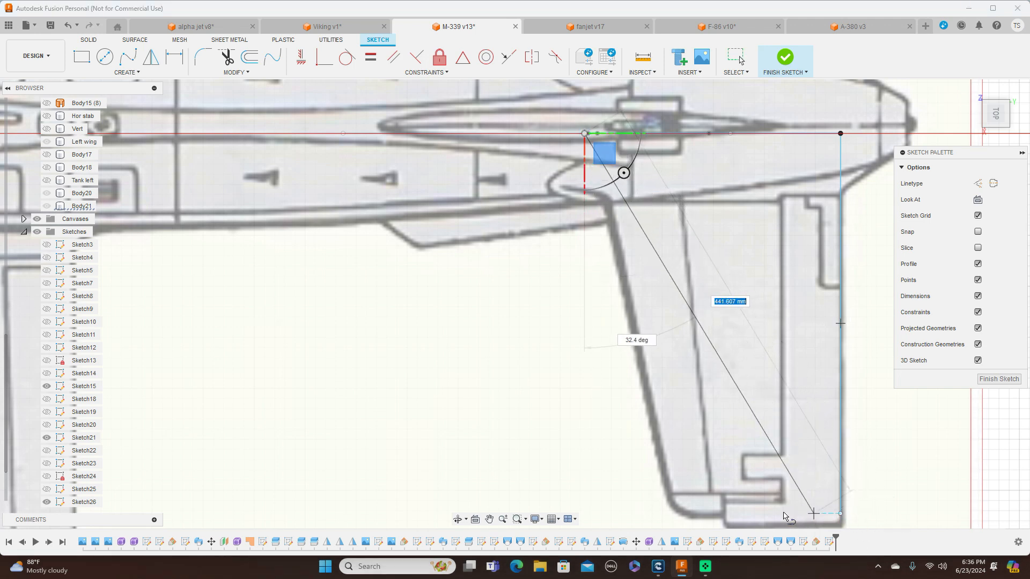
pyautogui.click(672, 514)
pyautogui.rightClick(673, 513)
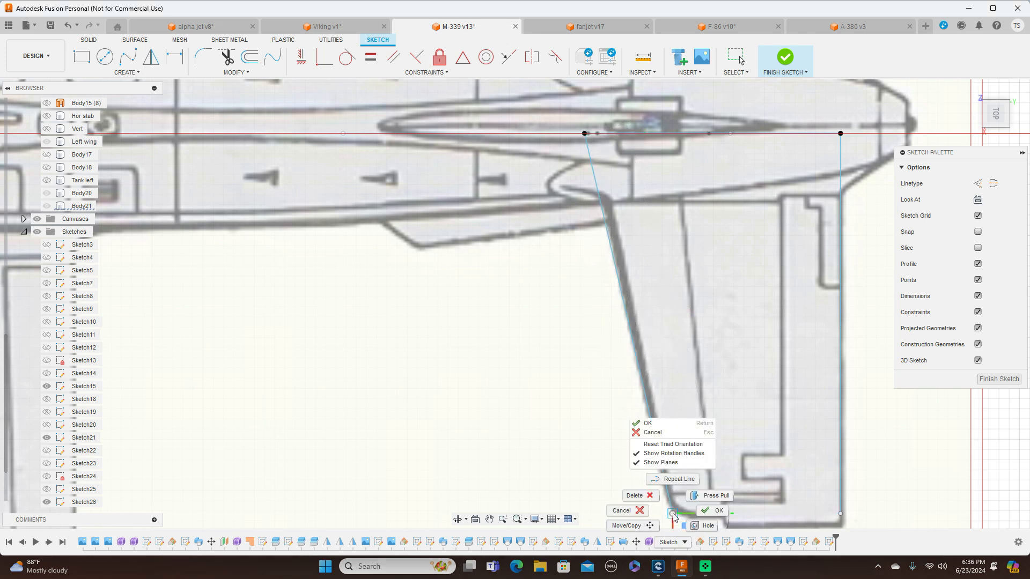
pyautogui.click(707, 511)
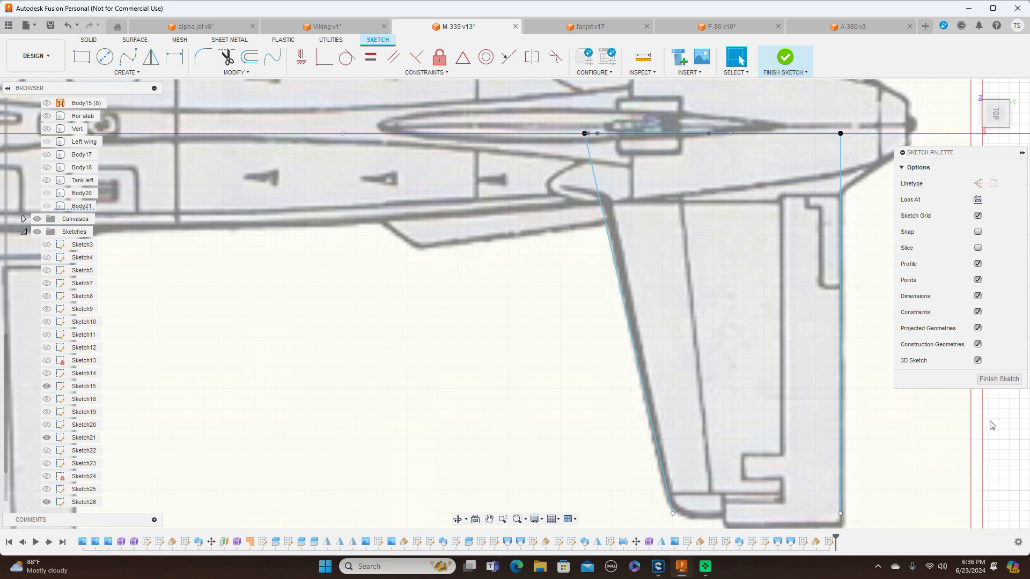
pyautogui.click(1001, 381)
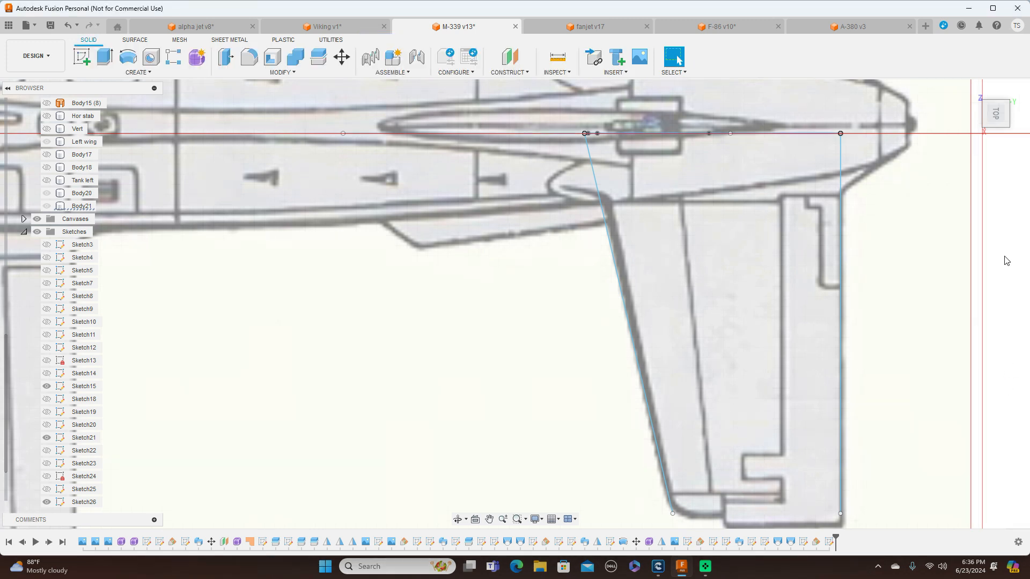
# Sweep both halves of the root airfoil as a new body, with the leading edge line as path and the trailing edge line as guide rail
pyautogui.moveTo(994, 126)
pyautogui.mouseDown()
pyautogui.moveTo(1007, 102)
pyautogui.moveTo(1003, 74)
pyautogui.mouseUp()
pyautogui.scroll(4, 662, 305)
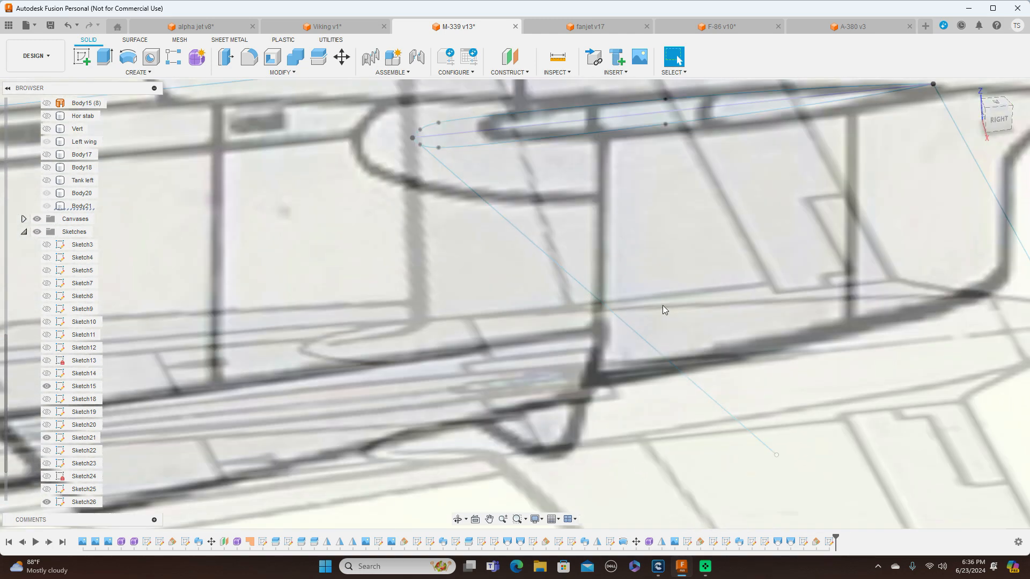
pyautogui.click(138, 71)
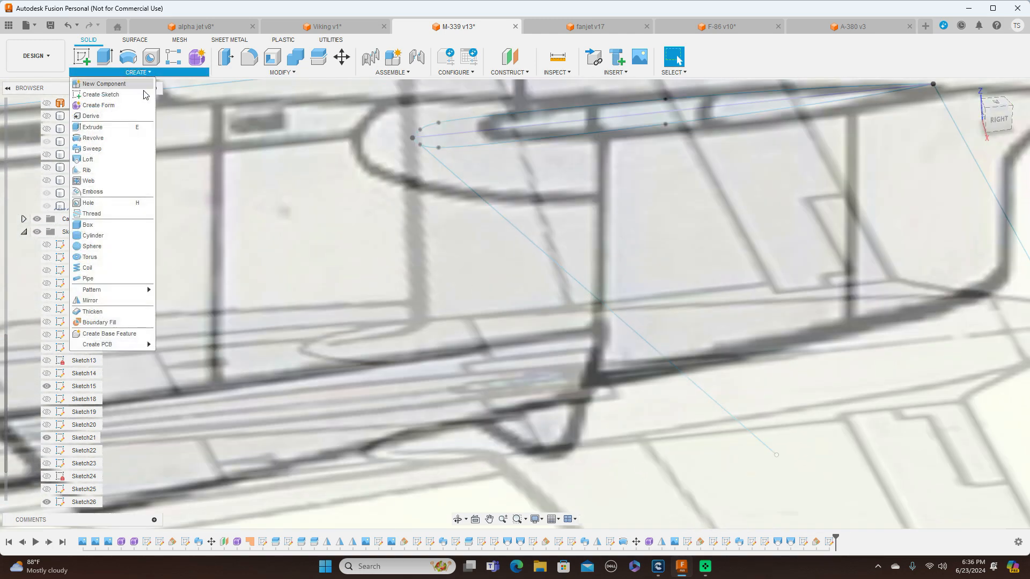
pyautogui.click(117, 152)
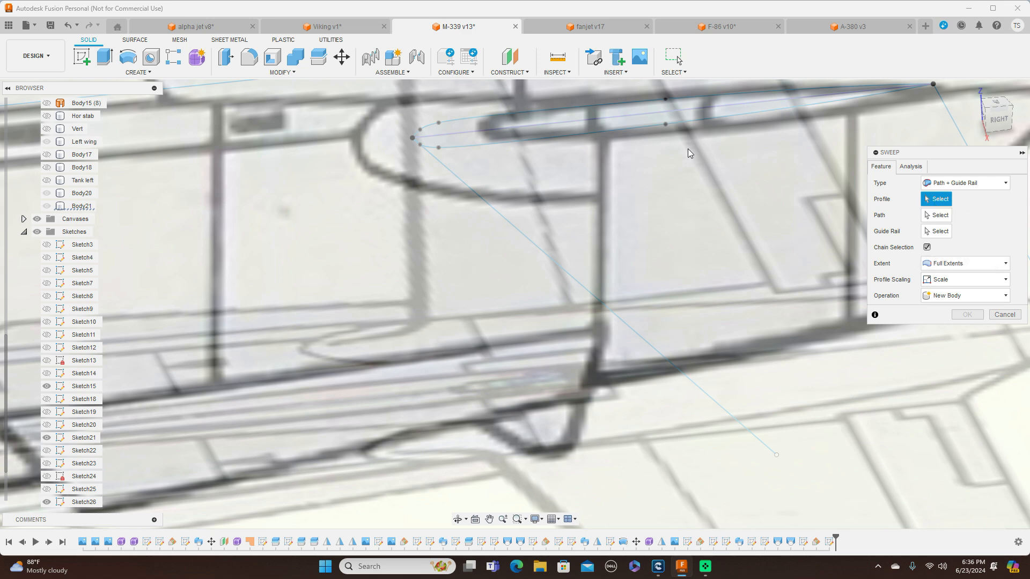
pyautogui.click(615, 111)
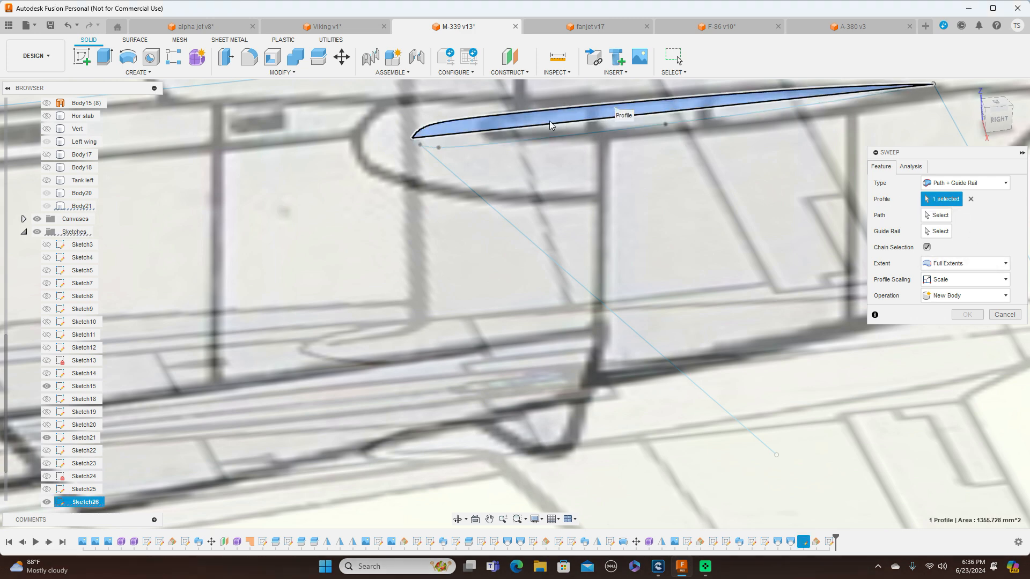
pyautogui.click(528, 137)
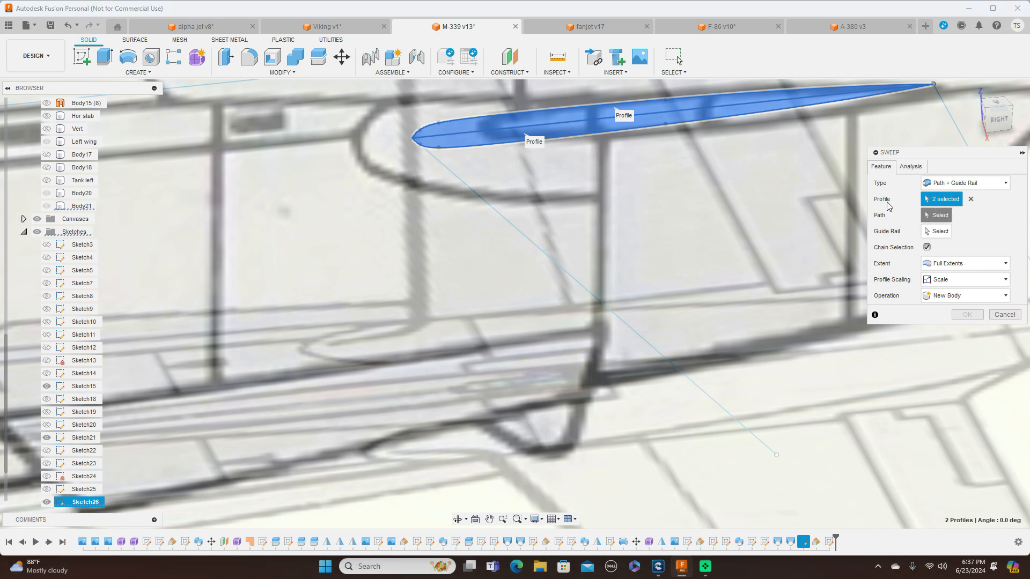
pyautogui.click(943, 215)
pyautogui.click(525, 232)
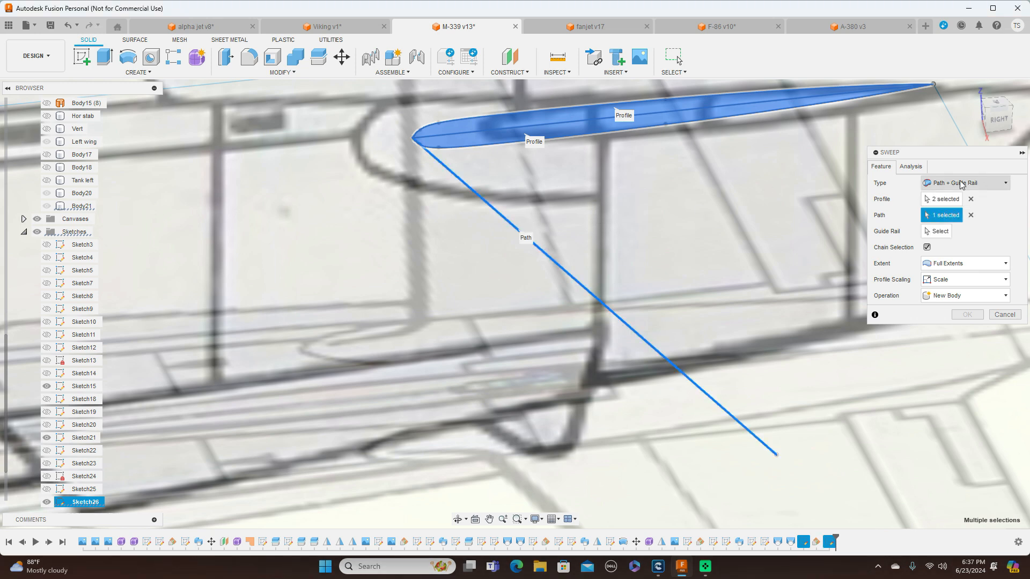
pyautogui.click(936, 231)
pyautogui.click(950, 115)
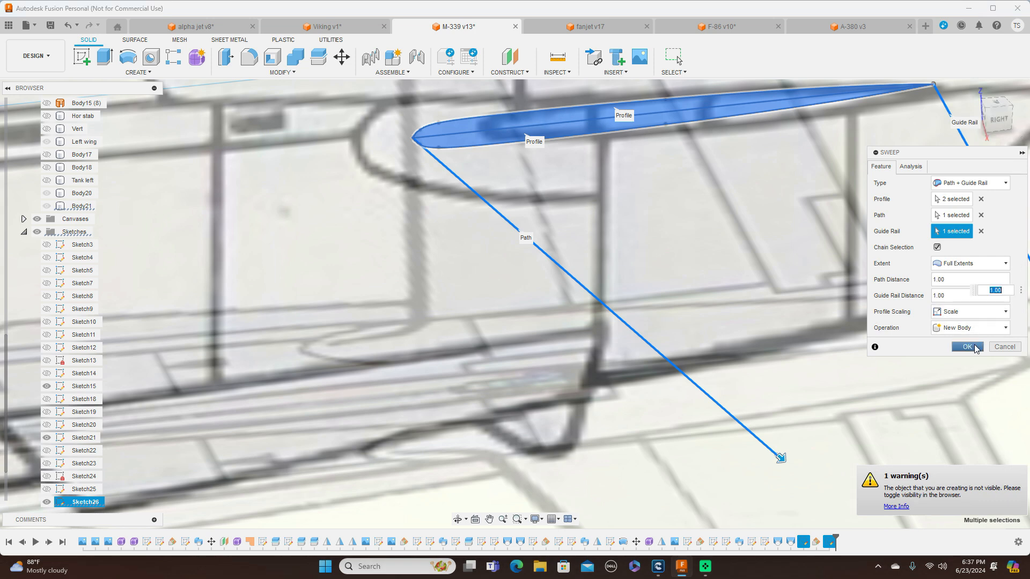
pyautogui.click(974, 347)
# Show the model's bodies and check the new stabilizer against the side and top reference drawings
pyautogui.scroll(-3, 828, 285)
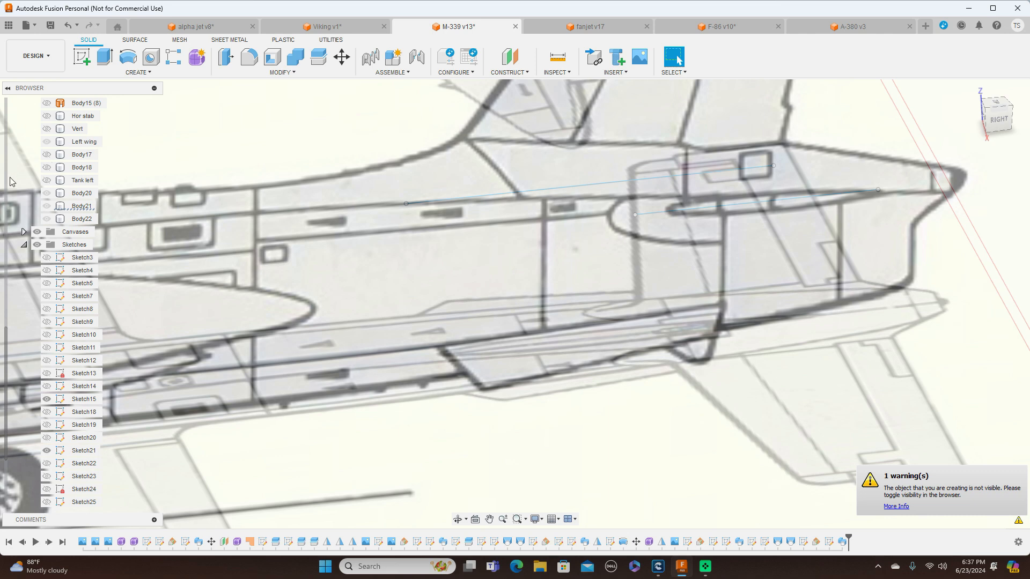
pyautogui.scroll(3, 11, 182)
pyautogui.scroll(3, 13, 181)
pyautogui.click(37, 155)
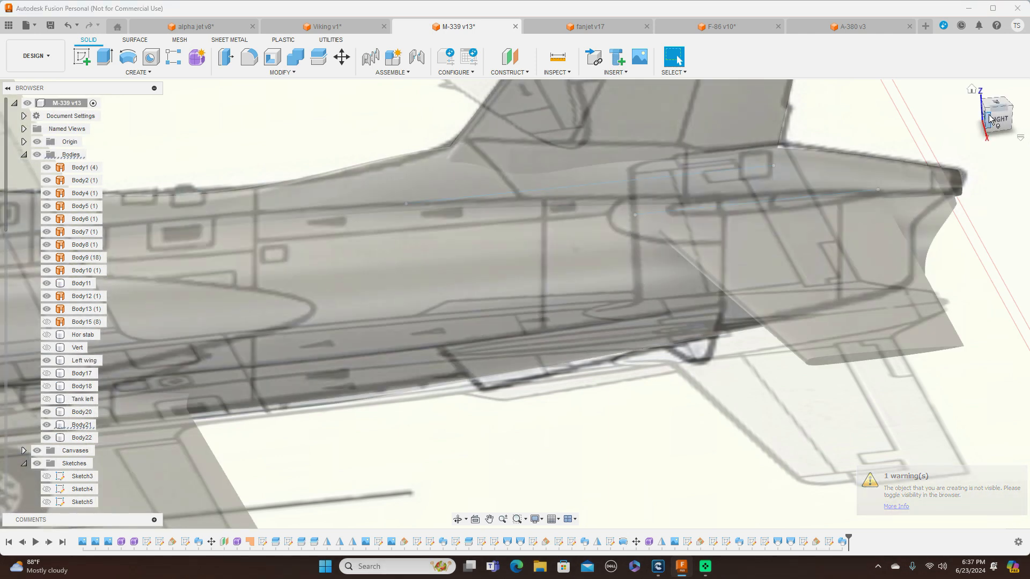
pyautogui.click(996, 120)
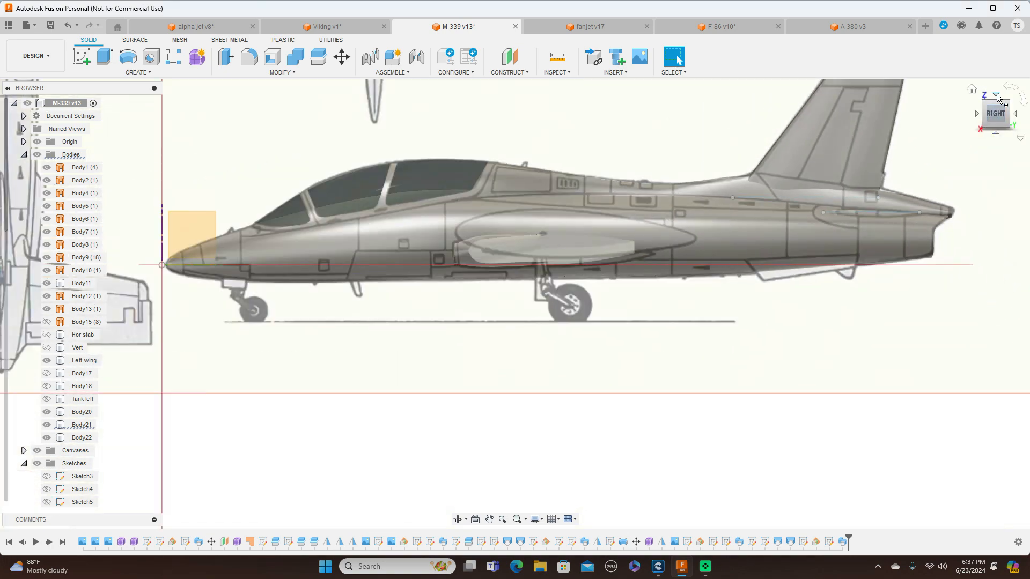
pyautogui.click(996, 97)
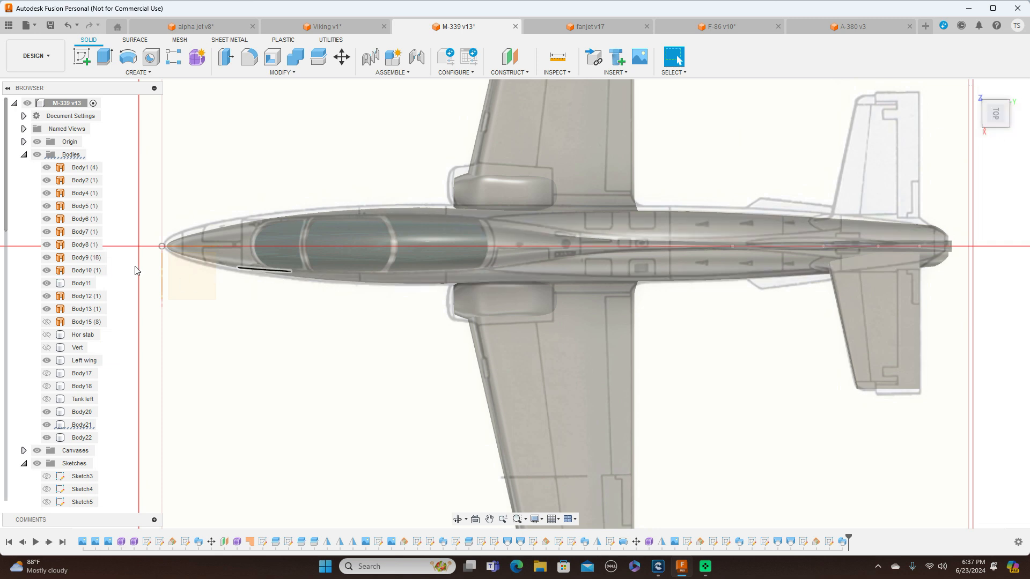
# Hide the reference canvases, briefly showing them again in the front view to compare the stabilizer with the drawing
pyautogui.click(36, 451)
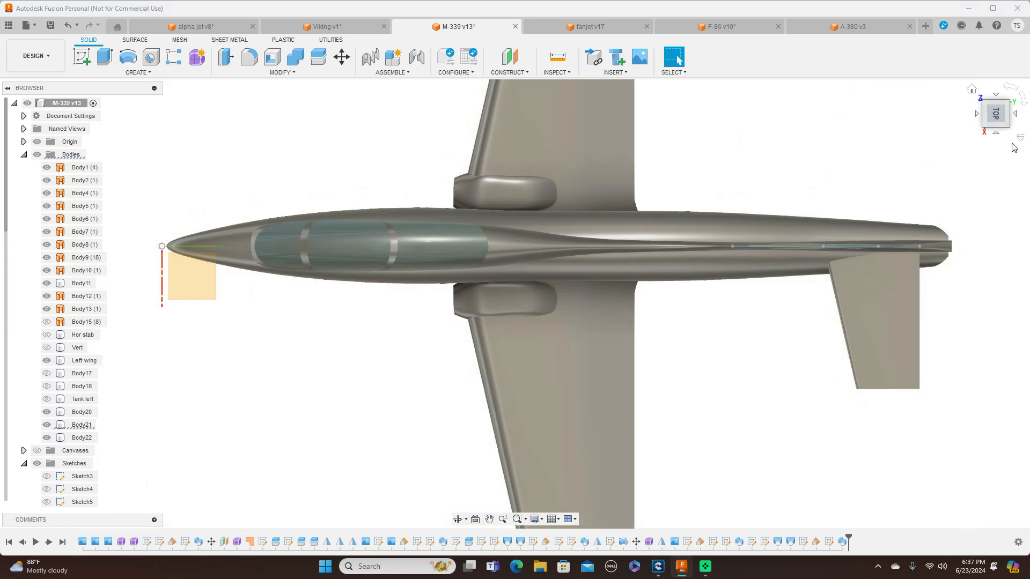
pyautogui.click(1001, 128)
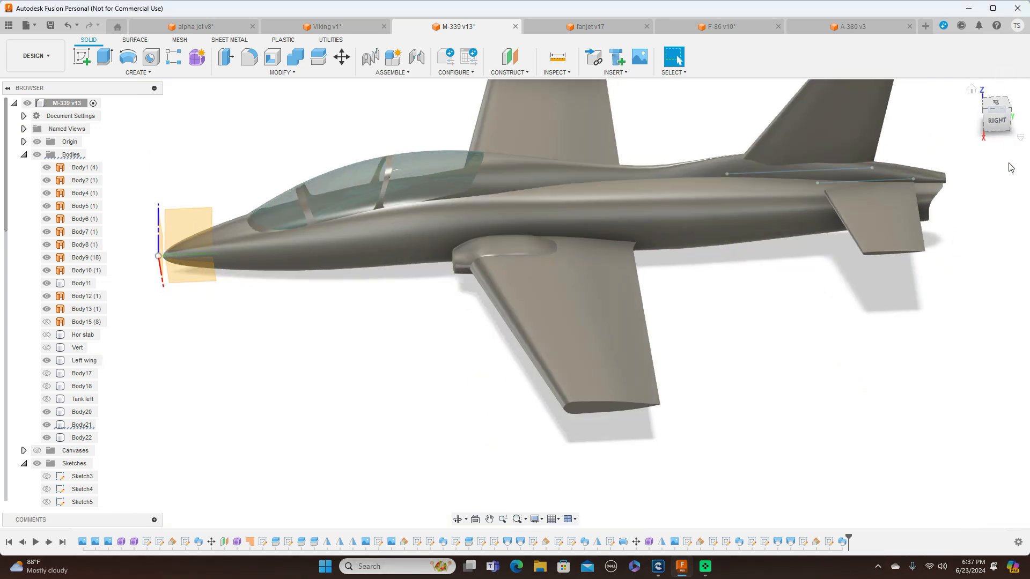
pyautogui.moveTo(987, 129)
pyautogui.mouseDown()
pyautogui.moveTo(992, 116)
pyautogui.moveTo(1011, 115)
pyautogui.moveTo(984, 114)
pyautogui.moveTo(982, 124)
pyautogui.mouseUp()
pyautogui.click(991, 119)
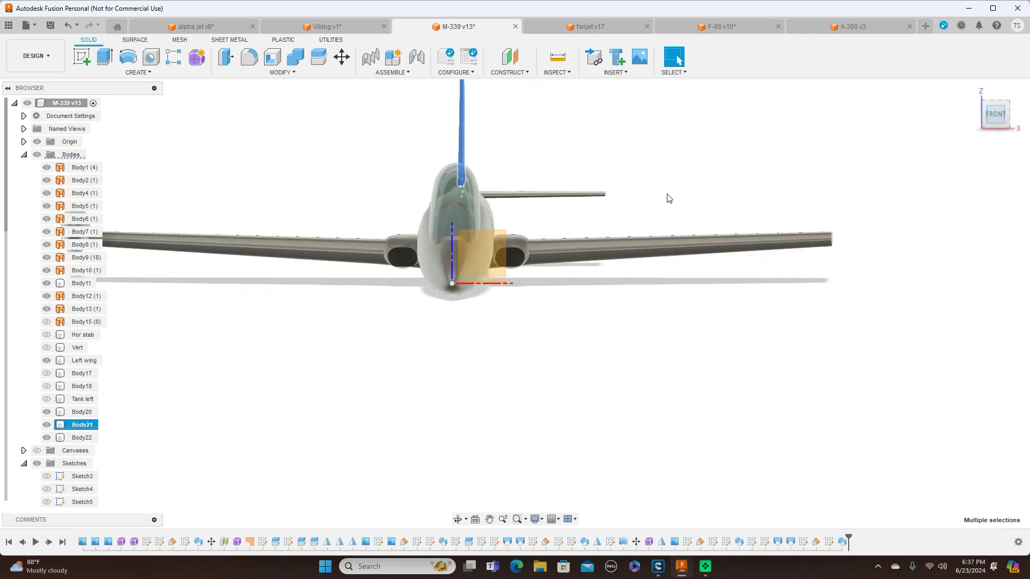
pyautogui.click(328, 374)
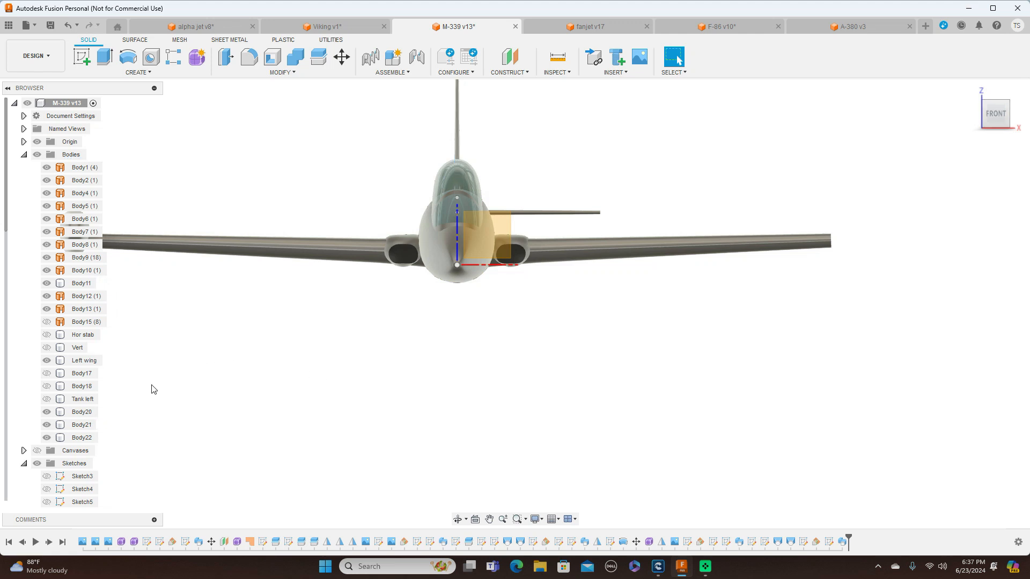
pyautogui.click(37, 451)
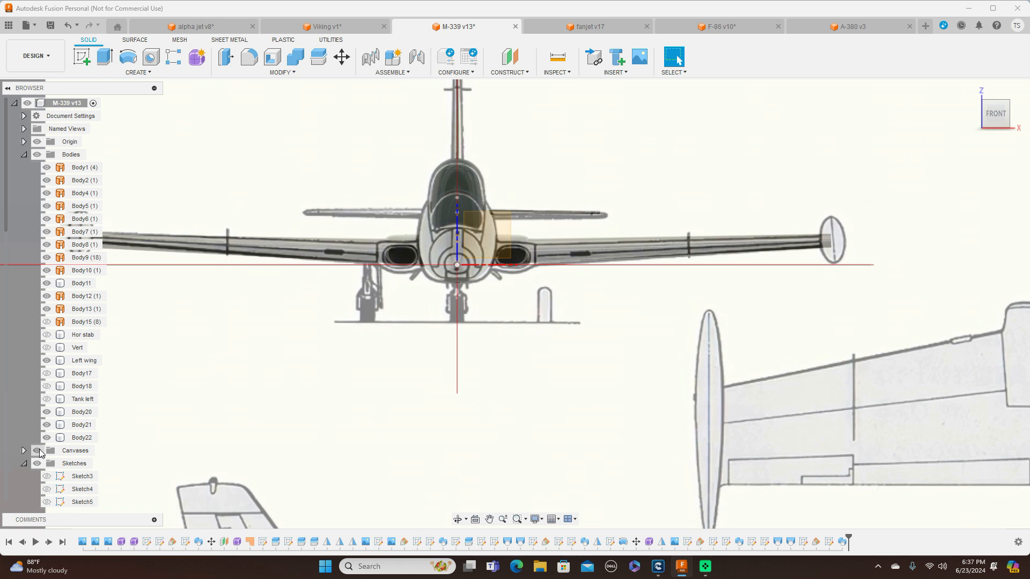
pyautogui.click(37, 451)
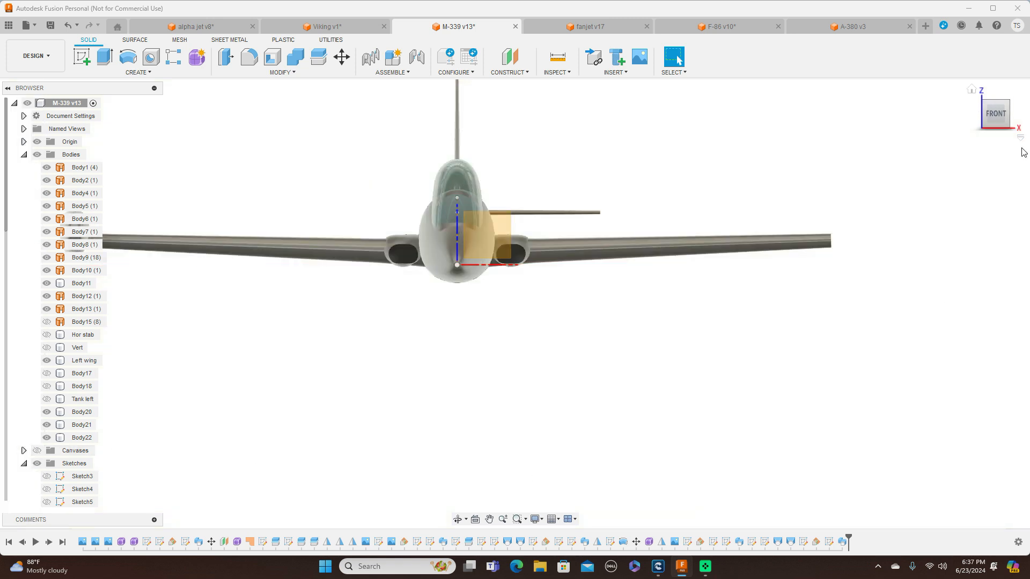
pyautogui.moveTo(998, 108); pyautogui.dragTo(971, 128)
pyautogui.click(1002, 120)
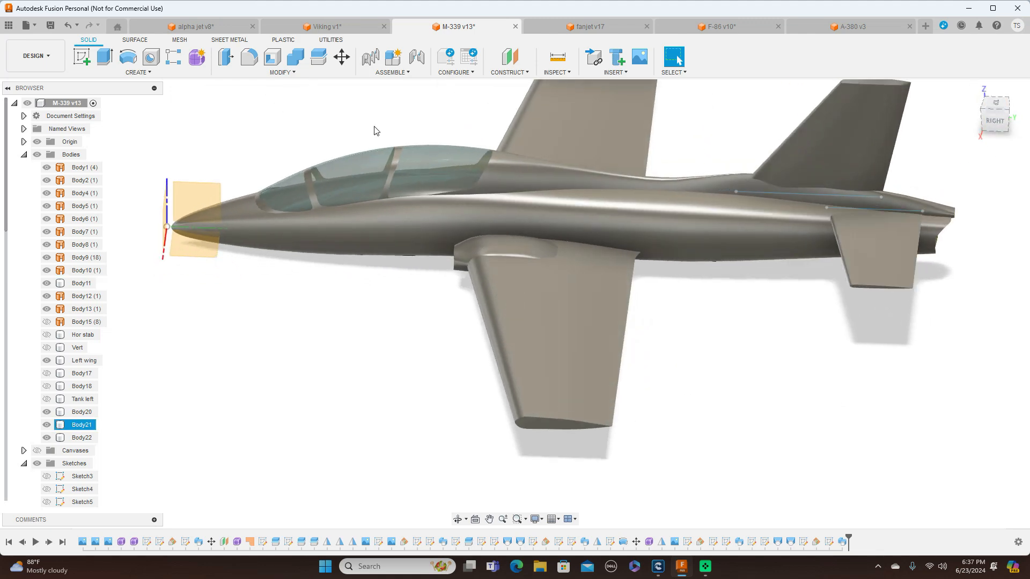
pyautogui.click(159, 72)
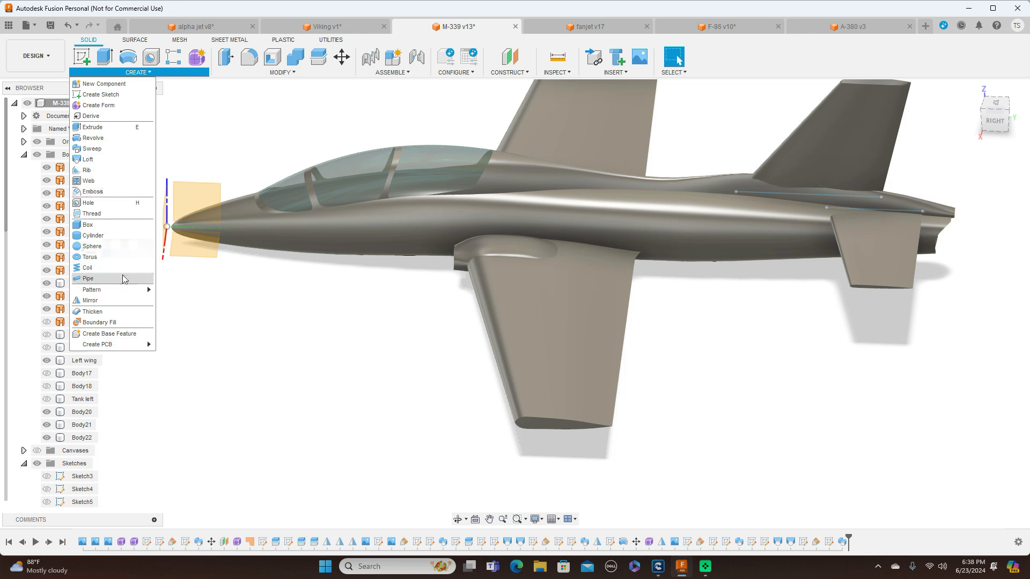
pyautogui.click(122, 301)
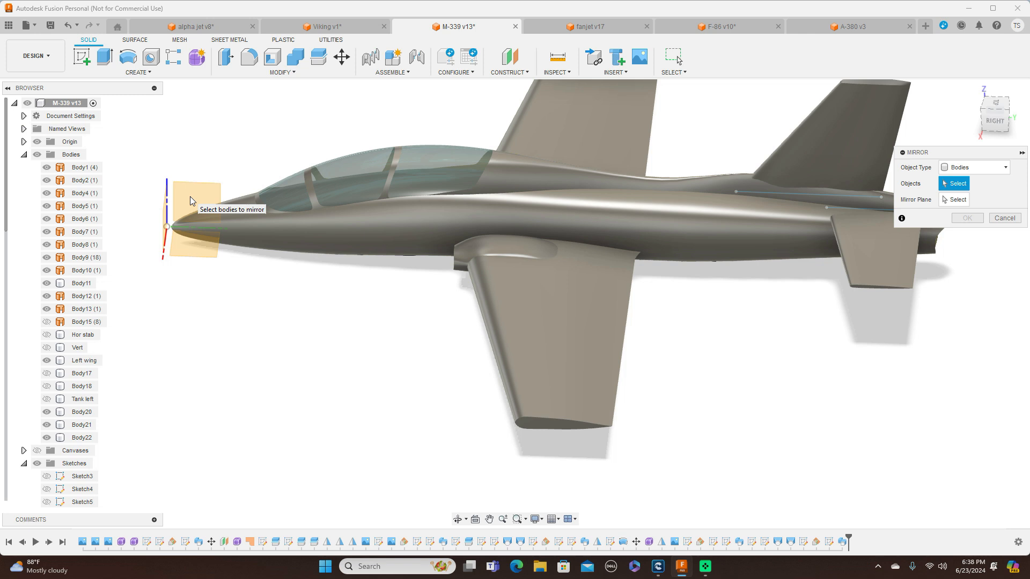
pyautogui.click(870, 266)
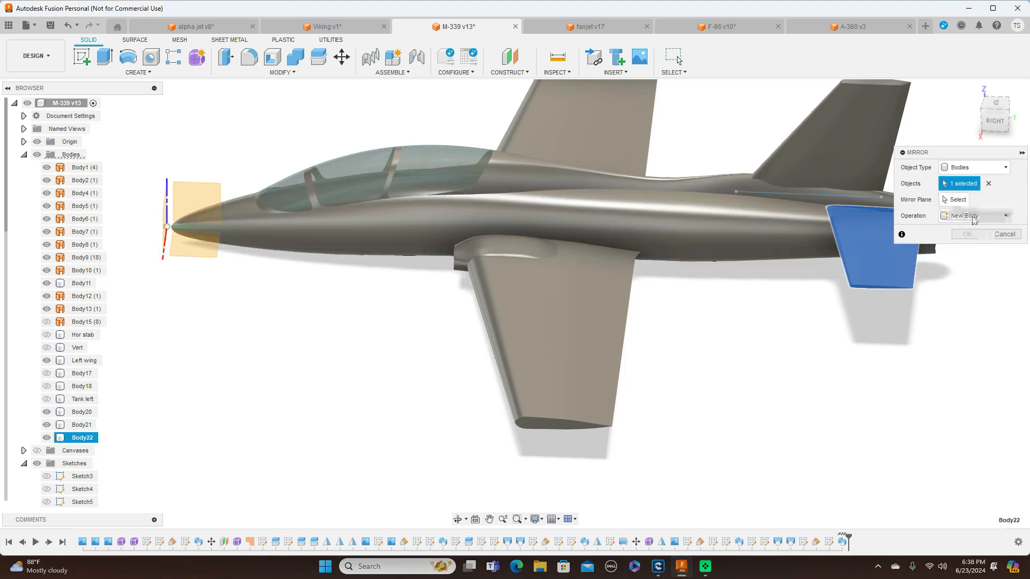
pyautogui.click(956, 200)
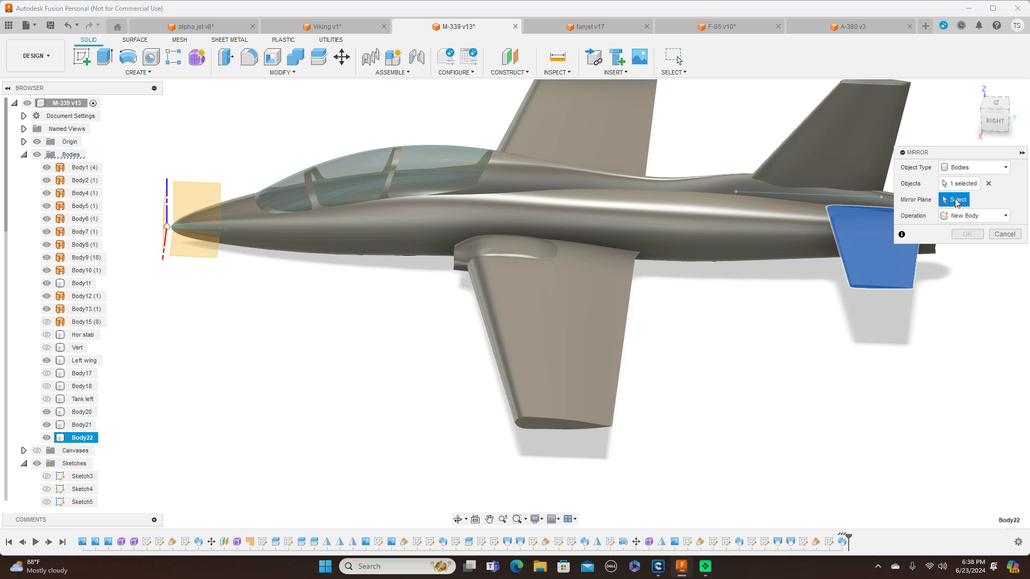
pyautogui.click(209, 192)
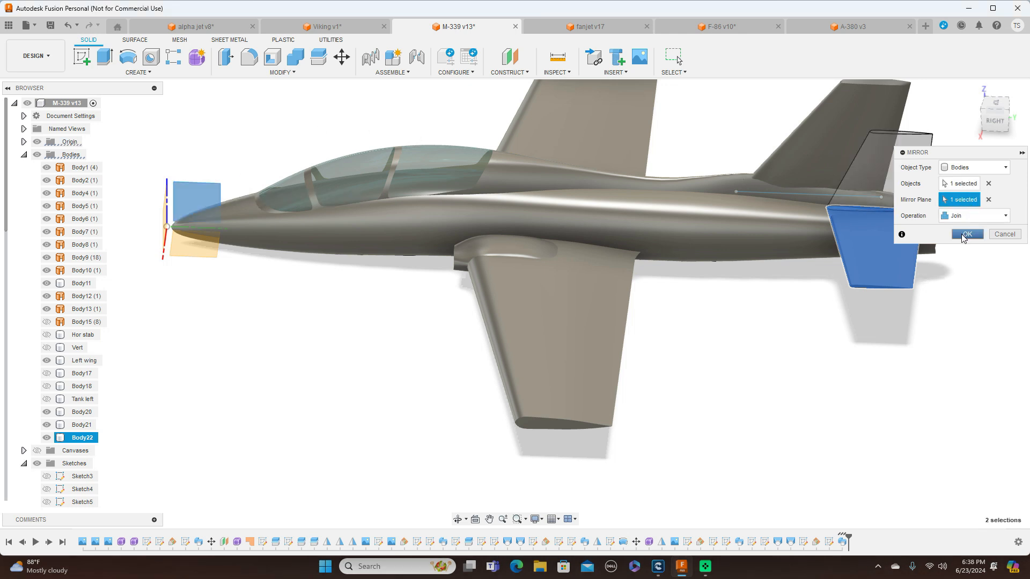
pyautogui.click(1003, 216)
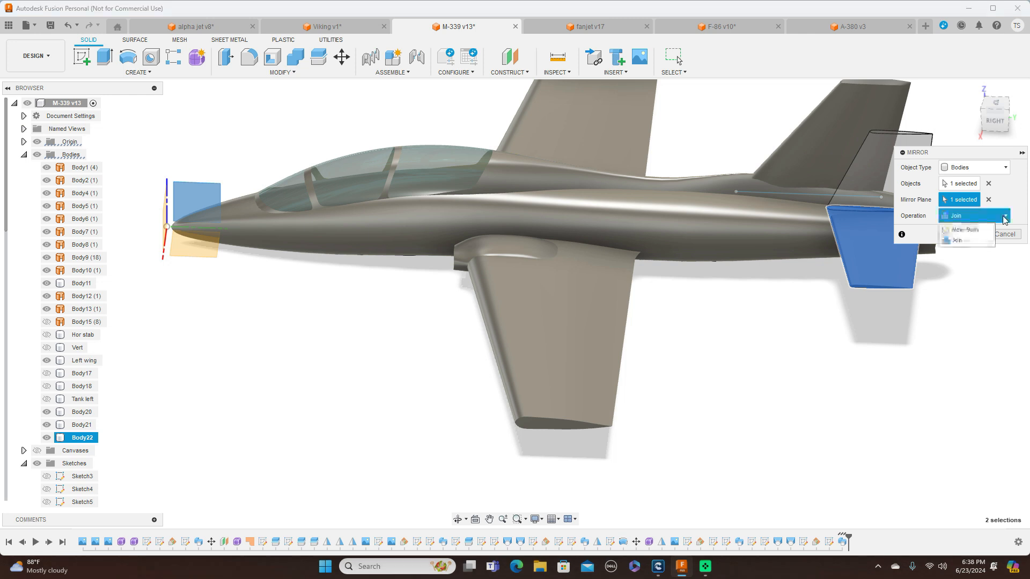
pyautogui.click(987, 294)
pyautogui.click(1005, 235)
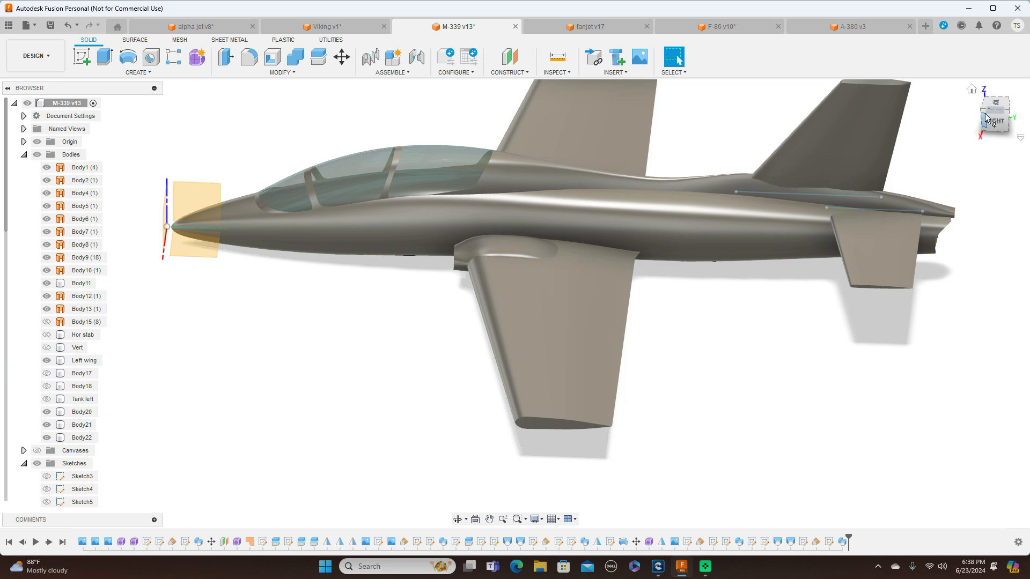
# Hide the newly swept stabilizer half and show the existing Hor stab body and its opposite half, Body17, instead
pyautogui.moveTo(984, 116); pyautogui.dragTo(1008, 114)
pyautogui.click(922, 258)
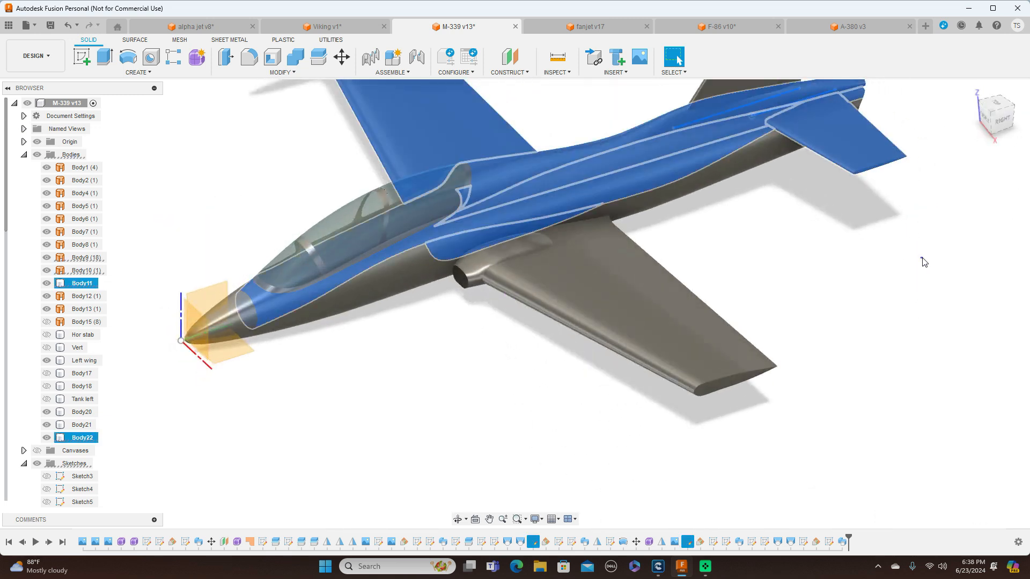
pyautogui.click(47, 438)
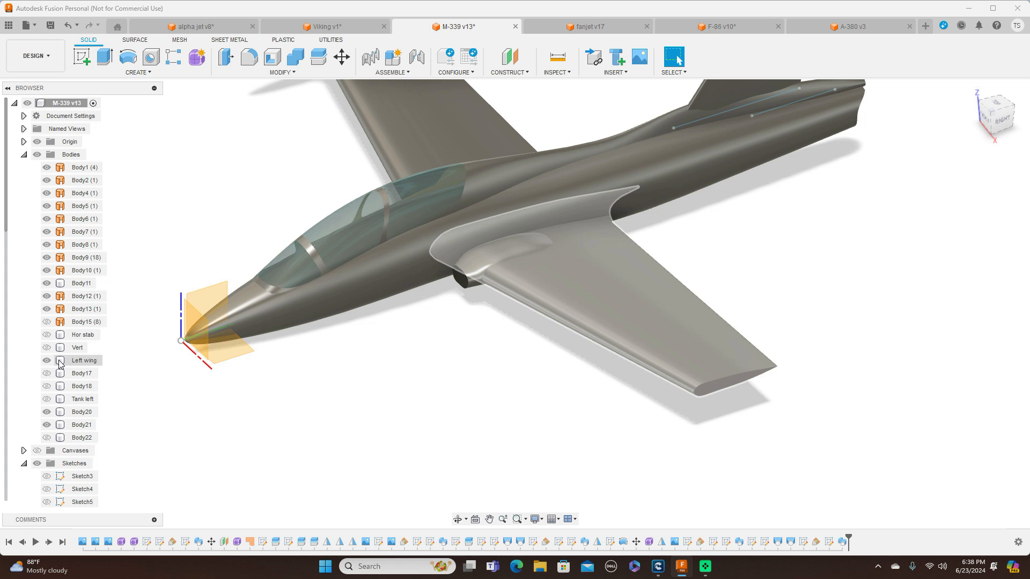
pyautogui.click(46, 336)
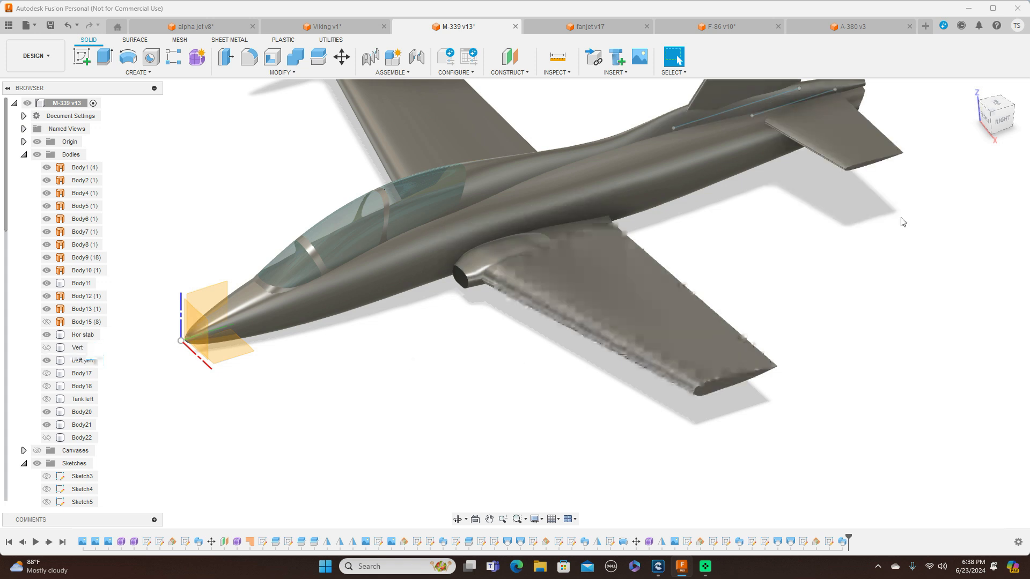
pyautogui.scroll(-3, 926, 256)
pyautogui.scroll(-3, 926, 246)
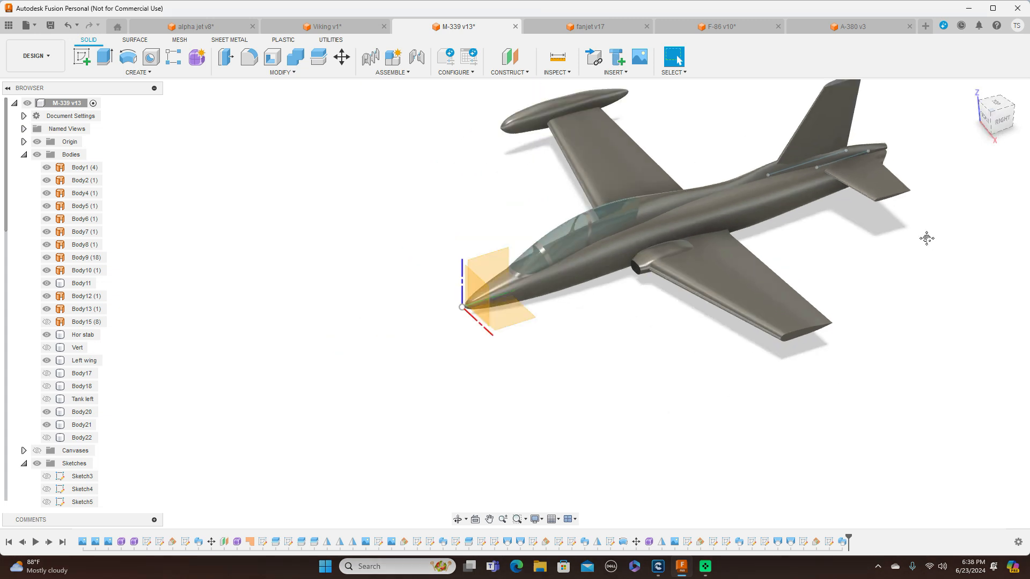
pyautogui.moveTo(1001, 112); pyautogui.dragTo(1001, 141)
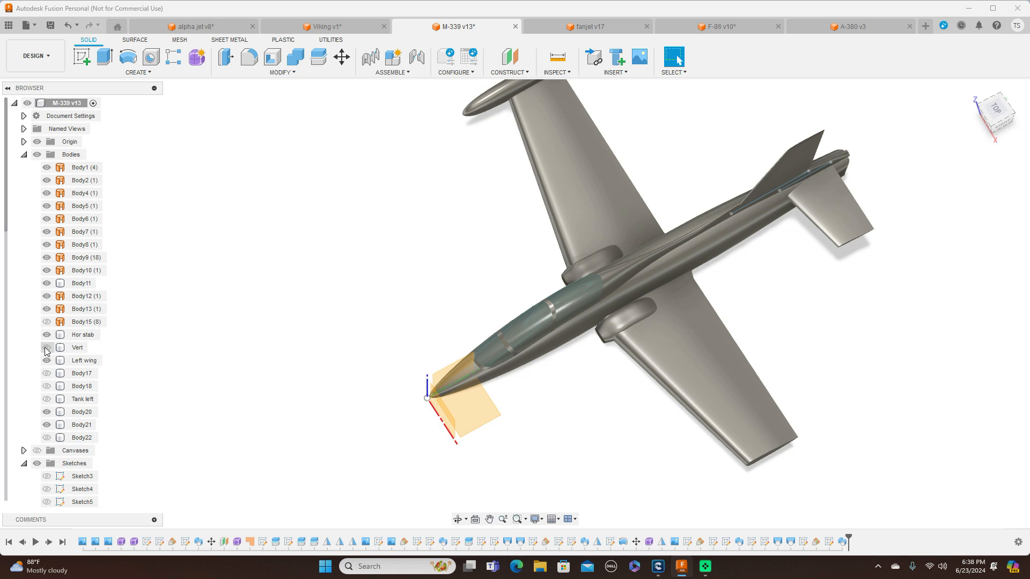
pyautogui.click(46, 373)
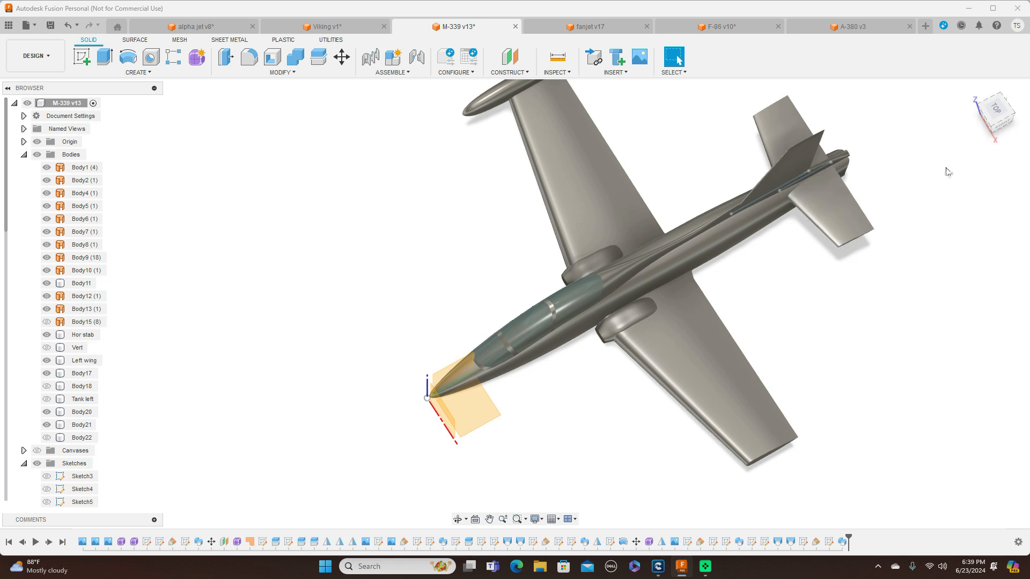
pyautogui.moveTo(993, 126)
pyautogui.mouseDown()
pyautogui.moveTo(1020, 93)
pyautogui.moveTo(1020, 110)
pyautogui.moveTo(987, 102)
pyautogui.moveTo(995, 95)
pyautogui.mouseUp()
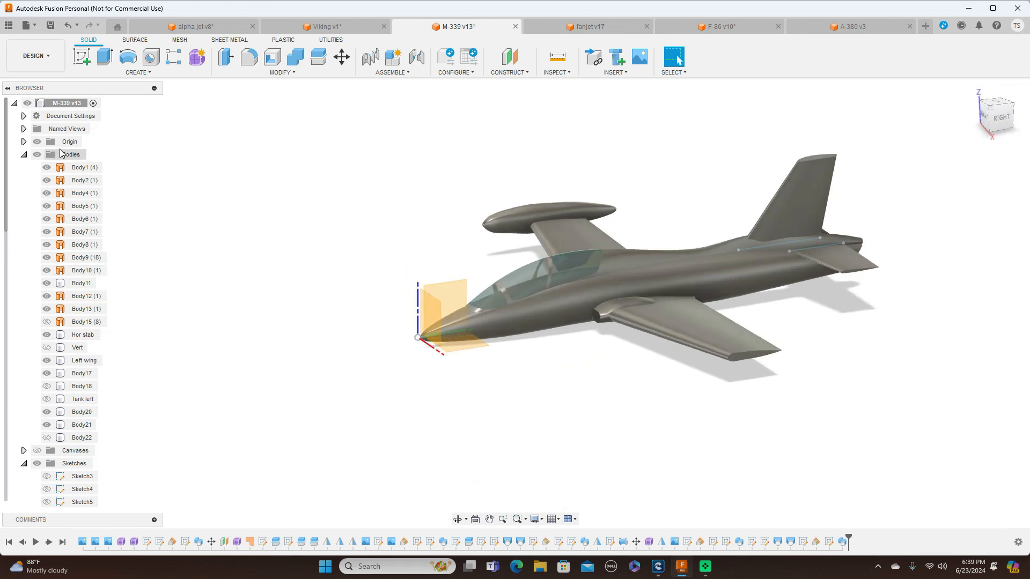
# Hide the origin planes and inspect the aircraft with both stabilizer halves in perspective, side and front views
pyautogui.click(38, 143)
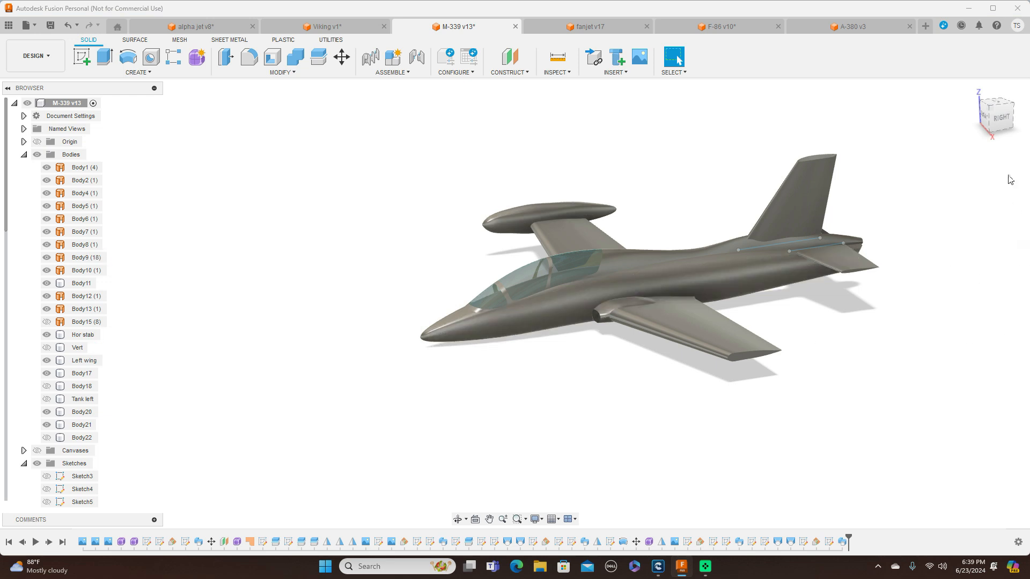
pyautogui.moveTo(985, 113)
pyautogui.mouseDown()
pyautogui.moveTo(1013, 120)
pyautogui.moveTo(1008, 93)
pyautogui.moveTo(1018, 100)
pyautogui.moveTo(1008, 119)
pyautogui.moveTo(978, 115)
pyautogui.mouseUp()
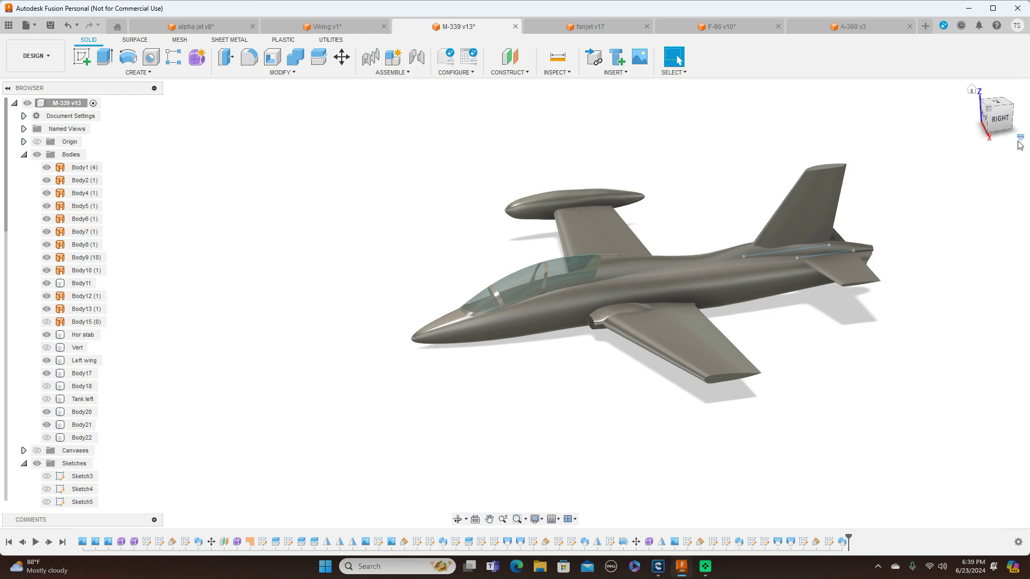
pyautogui.click(1002, 121)
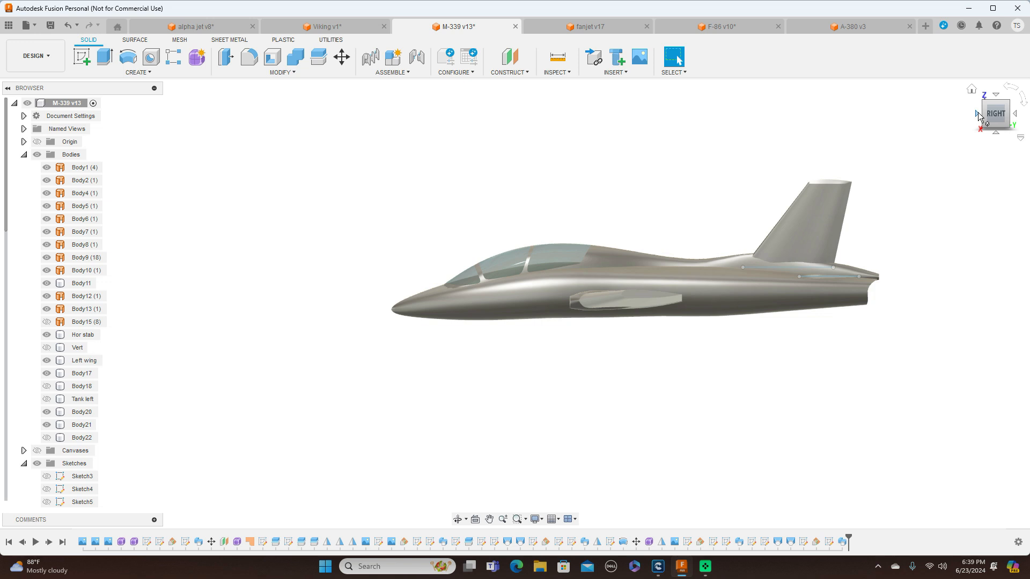
pyautogui.click(977, 113)
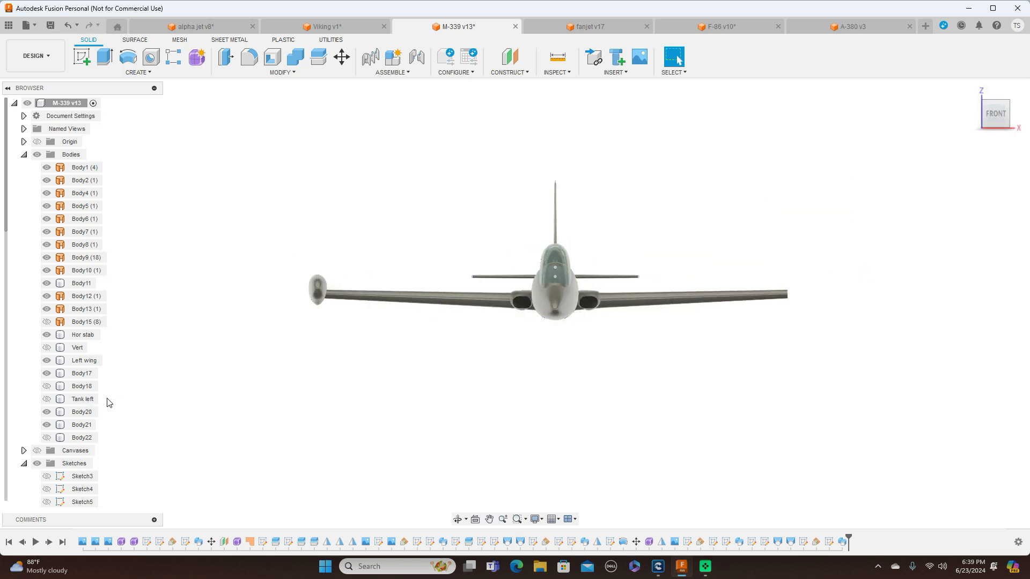
# With canvases and origin shown, start a form cylinder on the front plane, centred on the wingtip tank in the front drawing, about 111 mm in diameter
pyautogui.click(38, 451)
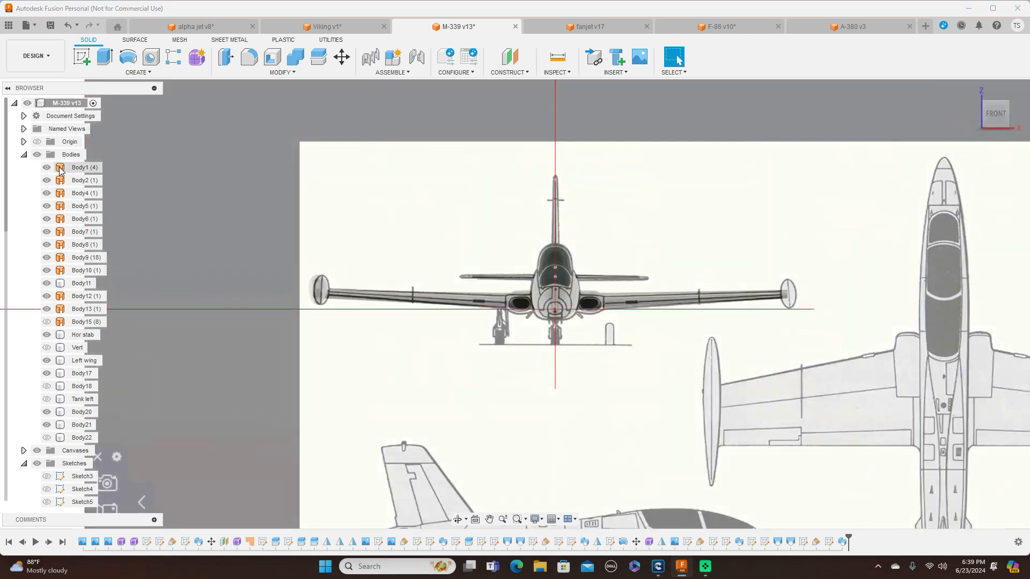
pyautogui.click(37, 141)
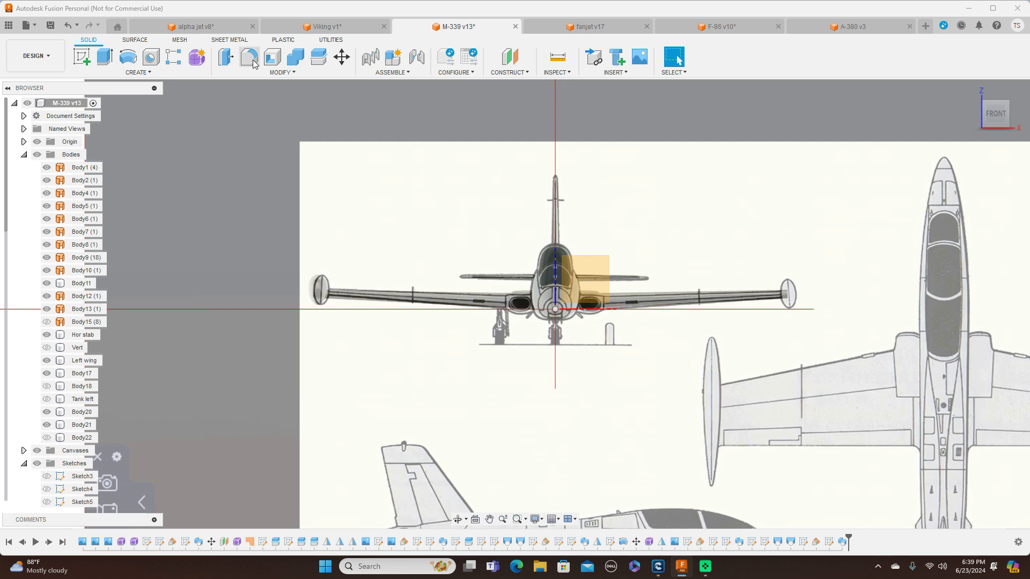
pyautogui.click(198, 58)
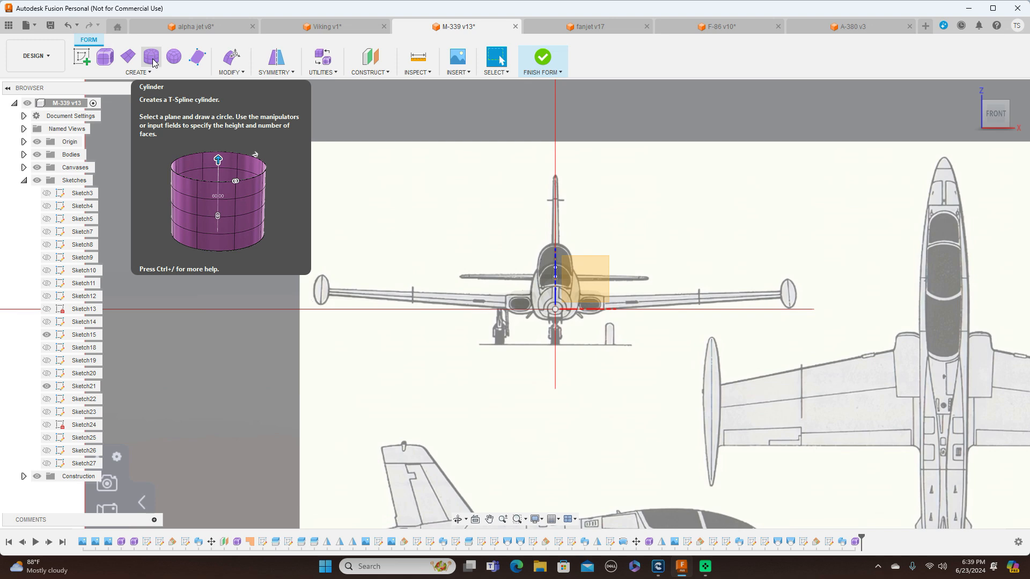
pyautogui.click(152, 58)
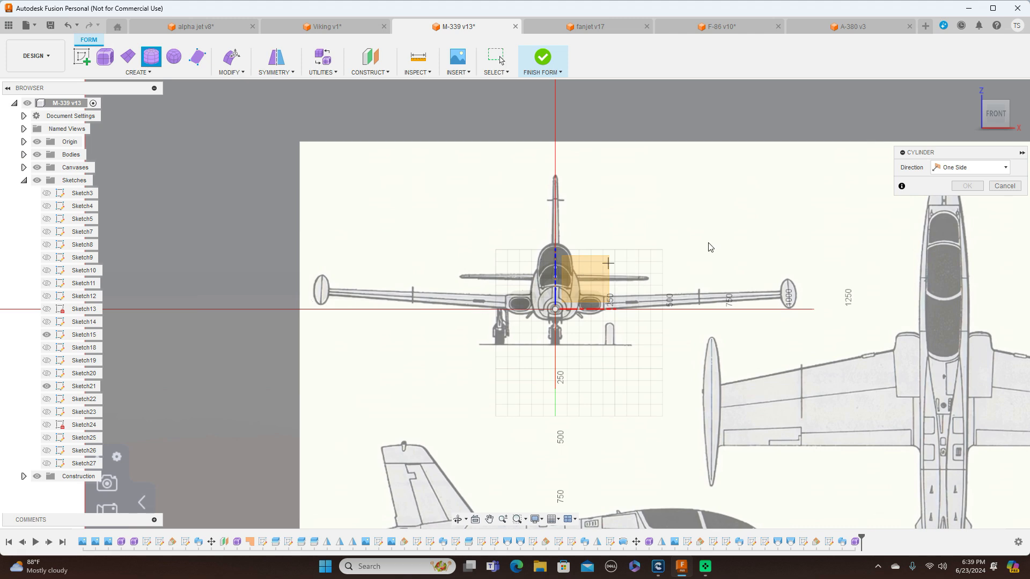
pyautogui.click(576, 273)
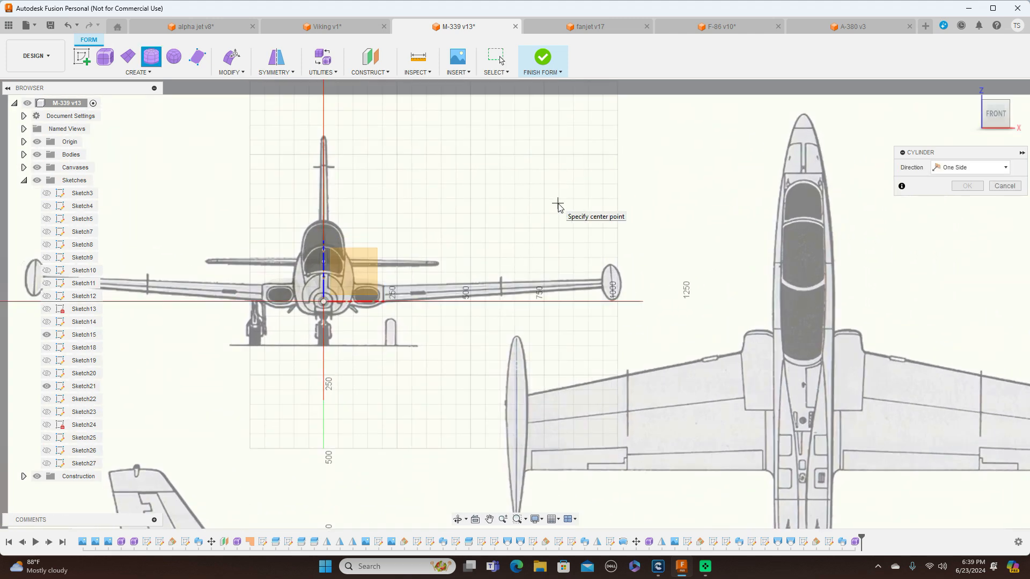
pyautogui.scroll(2, 558, 205)
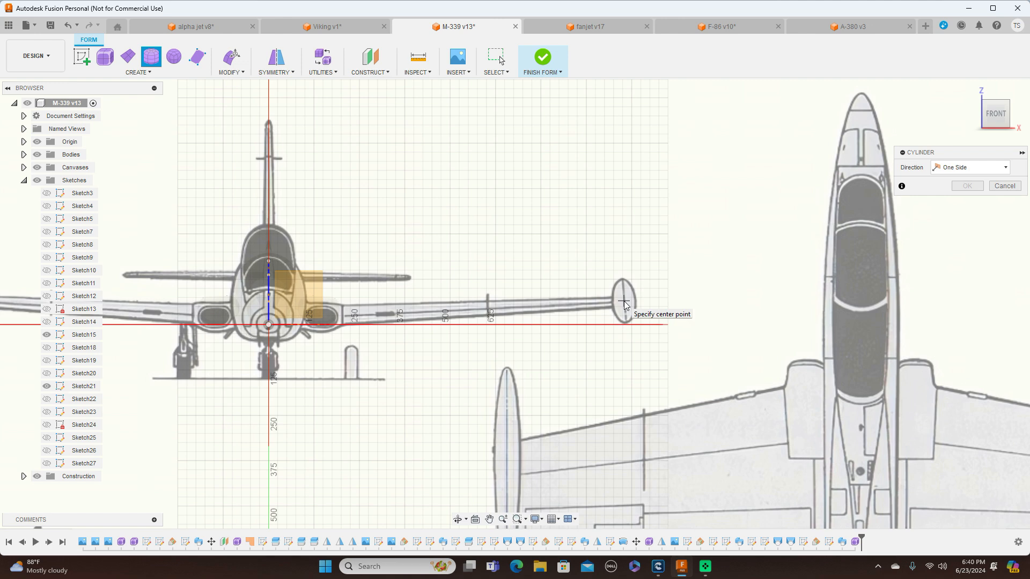
pyautogui.click(623, 302)
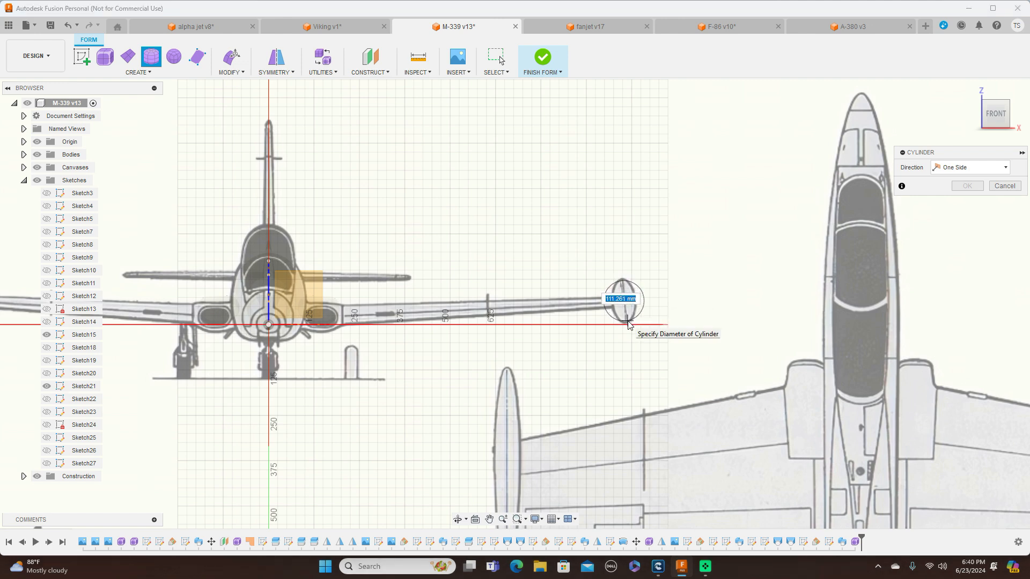
pyautogui.click(628, 324)
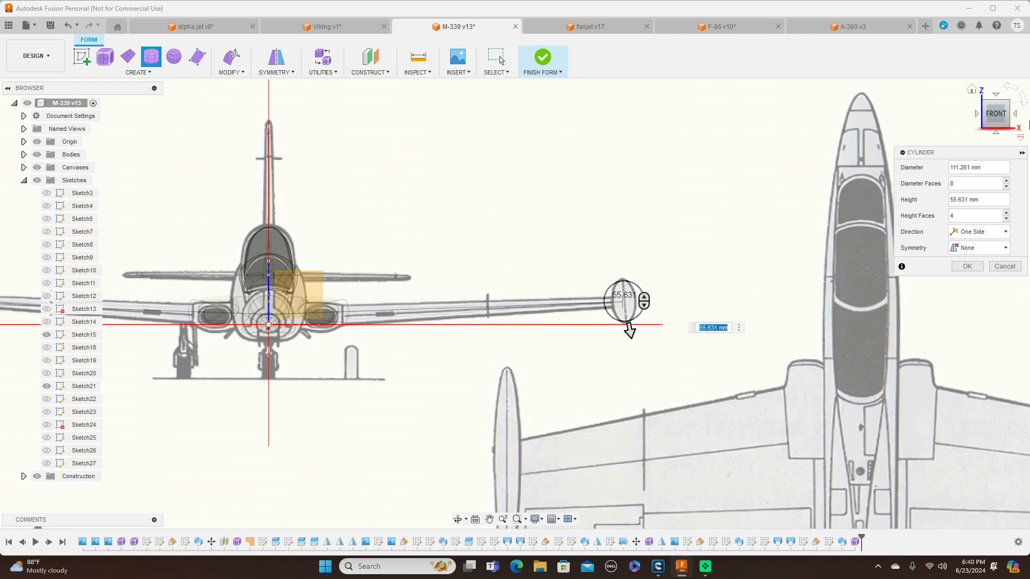
# Extend the form cylinder to a height of 725 mm with 7 height faces in the side view and create it
pyautogui.click(1017, 117)
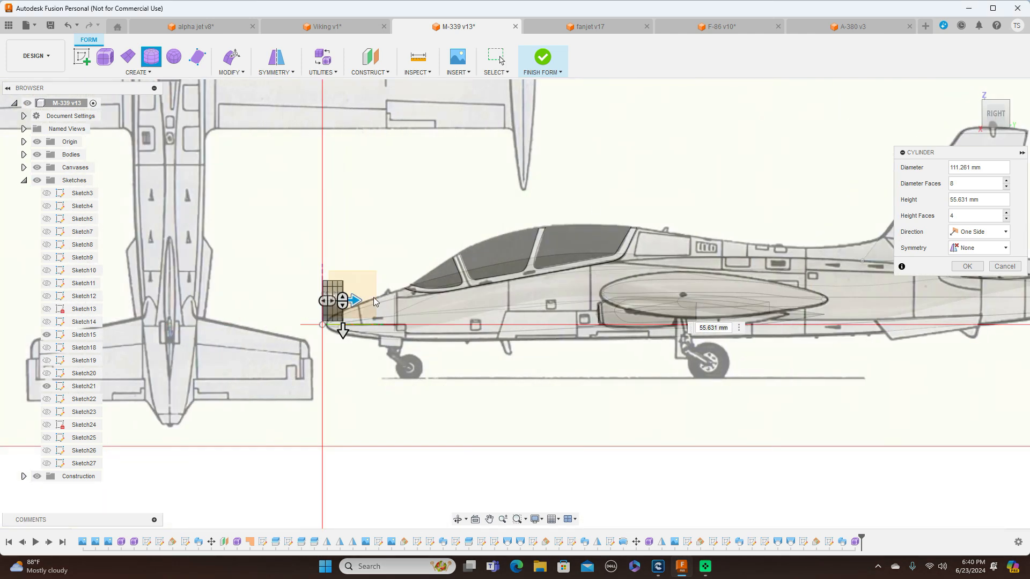
pyautogui.moveTo(358, 300); pyautogui.dragTo(592, 304)
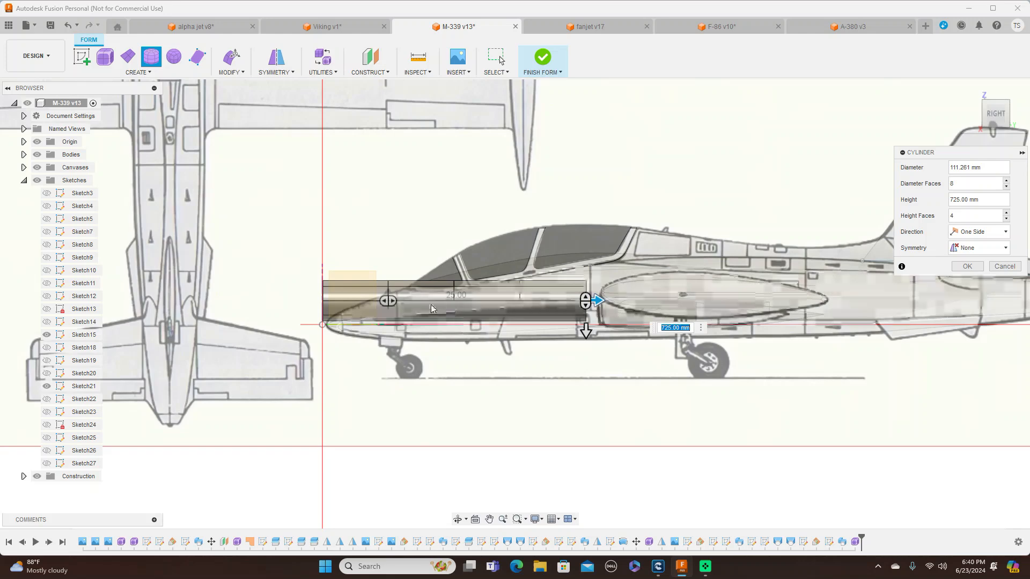
pyautogui.moveTo(391, 301); pyautogui.dragTo(445, 299)
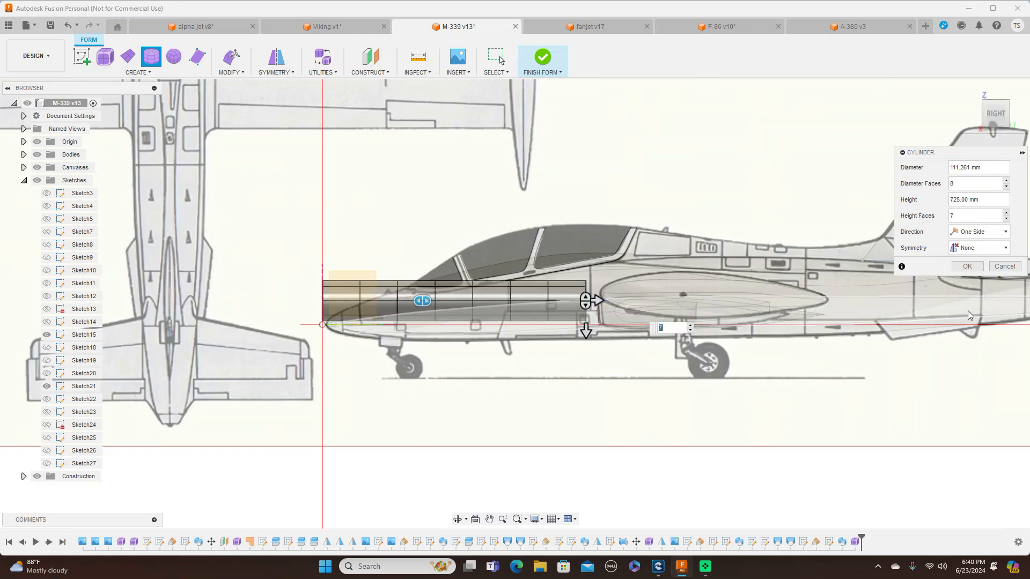
pyautogui.click(966, 267)
# Move the whole form cylinder 700 mm rearward along Y so it covers the tip tank in the side drawing
pyautogui.scroll(2, 767, 298)
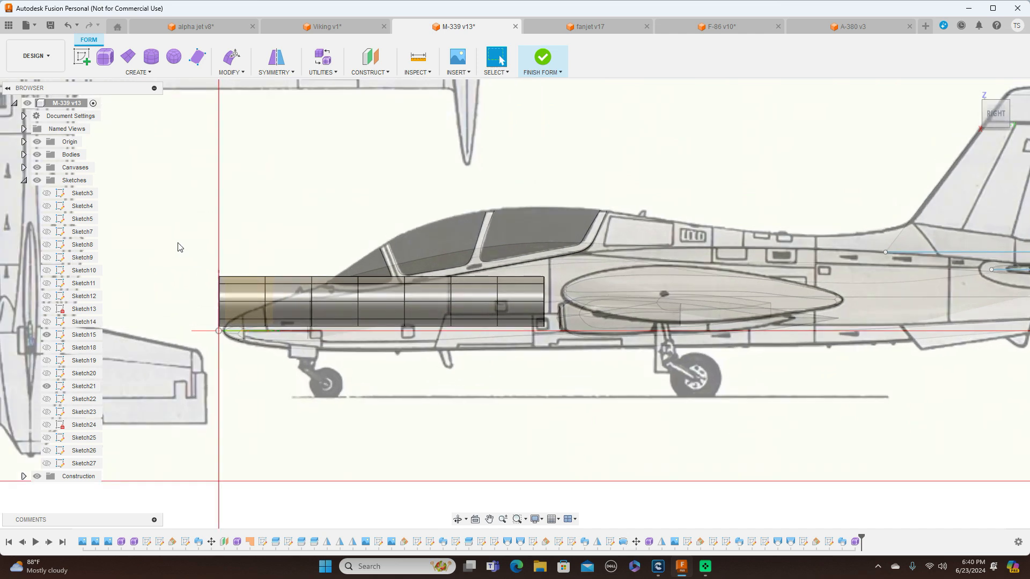
pyautogui.moveTo(204, 234)
pyautogui.mouseDown()
pyautogui.moveTo(523, 409)
pyautogui.moveTo(578, 413)
pyautogui.mouseUp()
pyautogui.rightClick(329, 143)
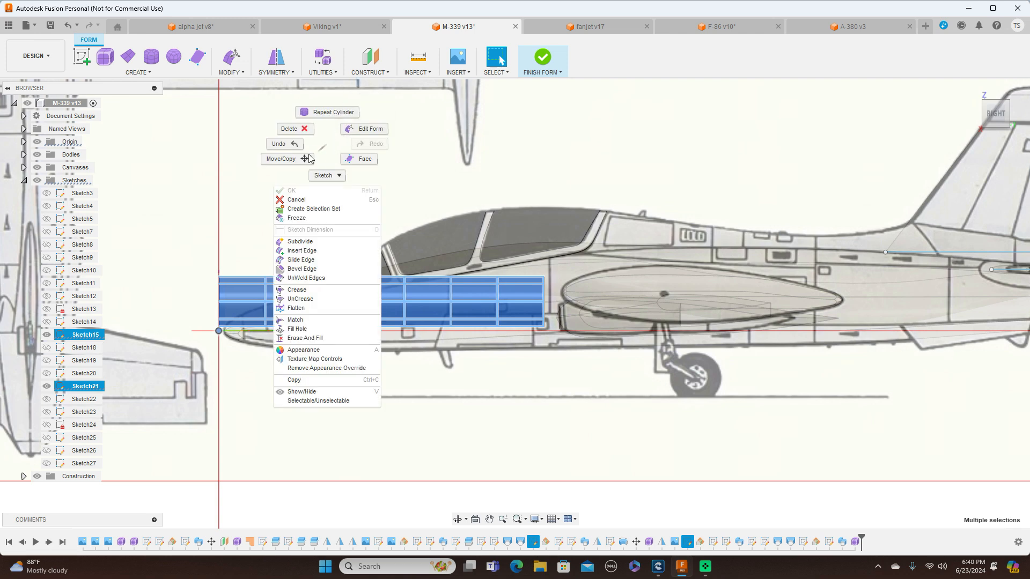
pyautogui.click(281, 158)
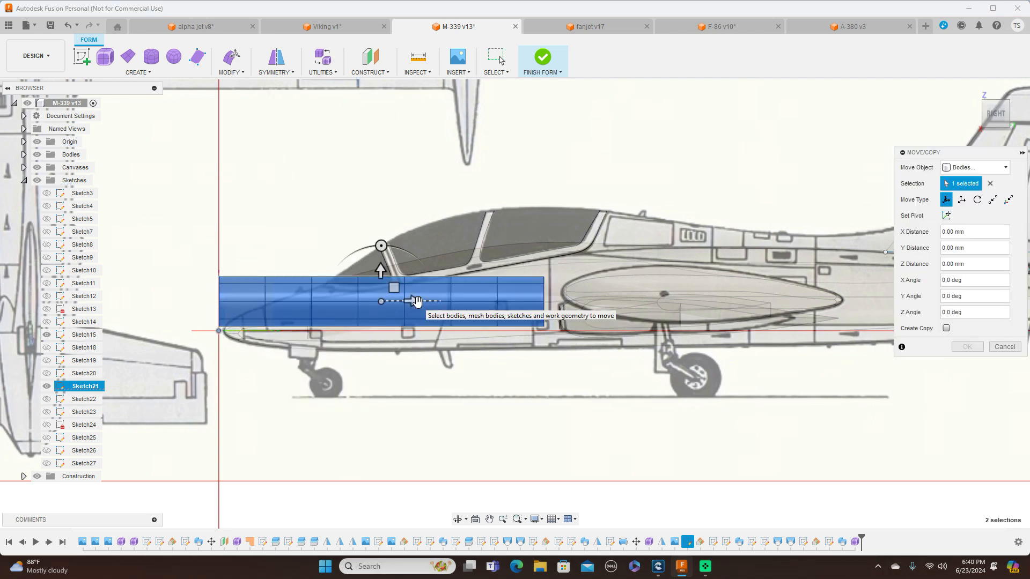
pyautogui.moveTo(418, 301); pyautogui.dragTo(732, 313)
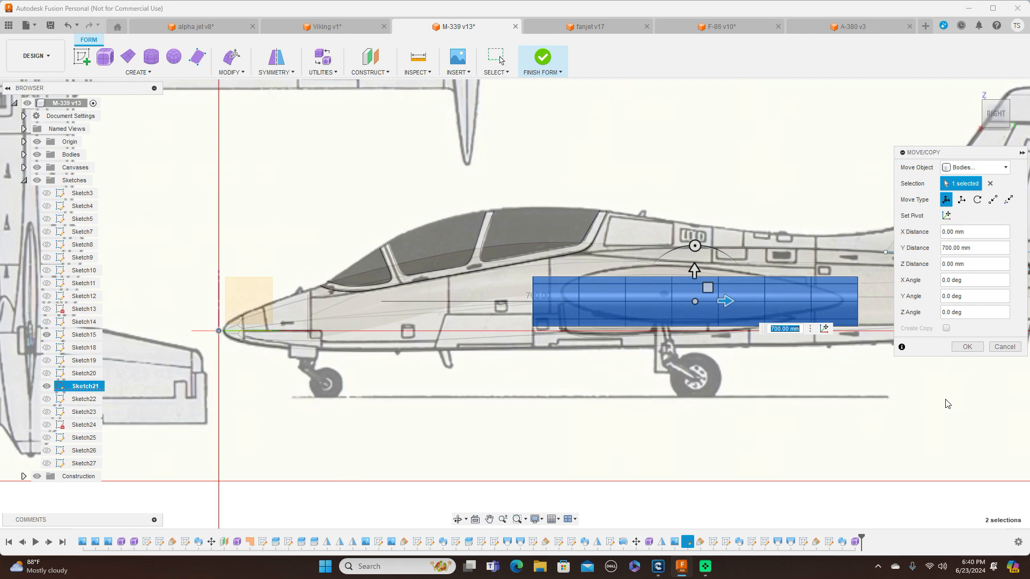
pyautogui.click(968, 346)
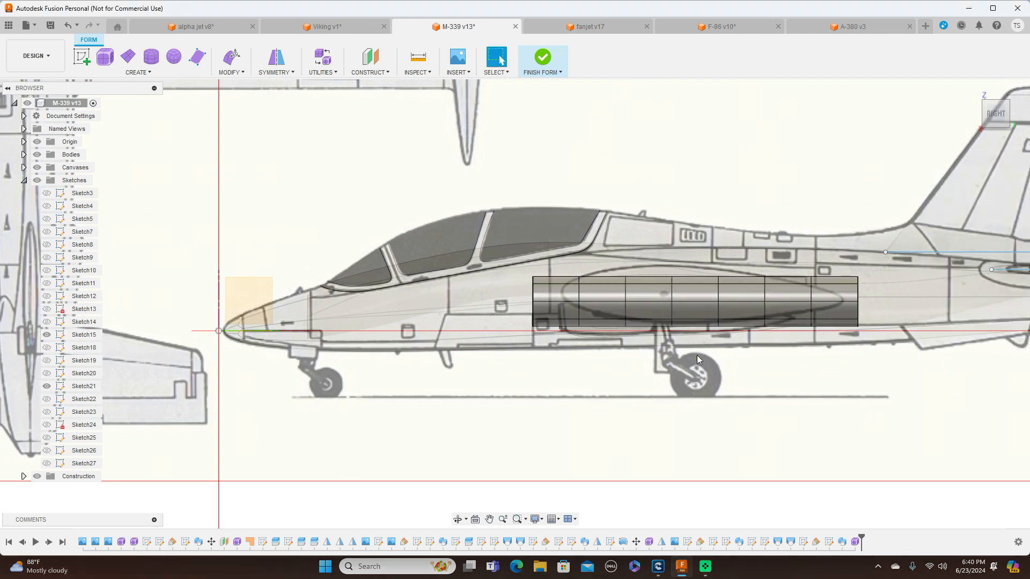
# Move the whole form cylinder up about 16.75 mm along Z to align with the tip tank in the side drawing
pyautogui.moveTo(519, 242); pyautogui.dragTo(894, 381)
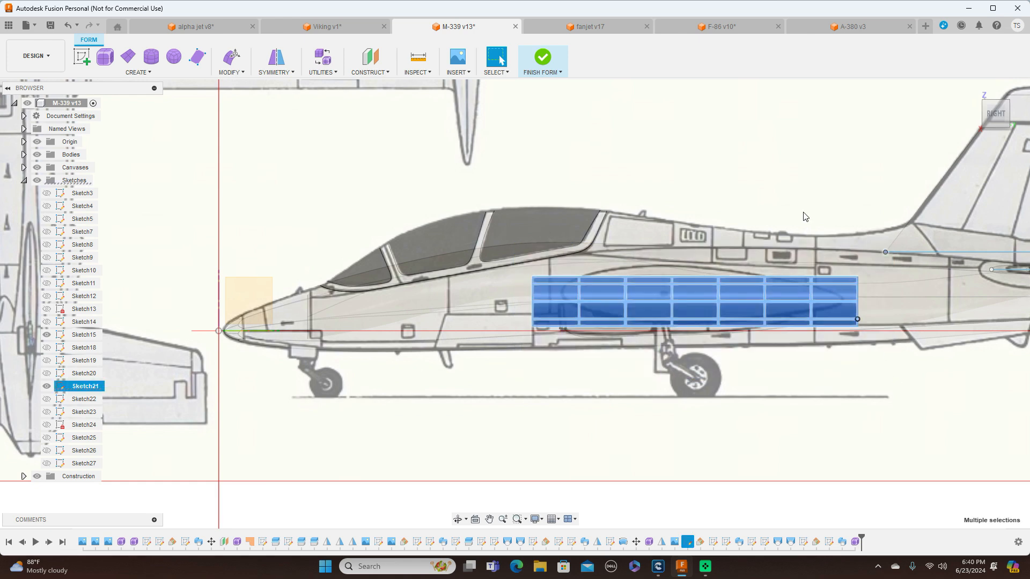
pyautogui.rightClick(765, 155)
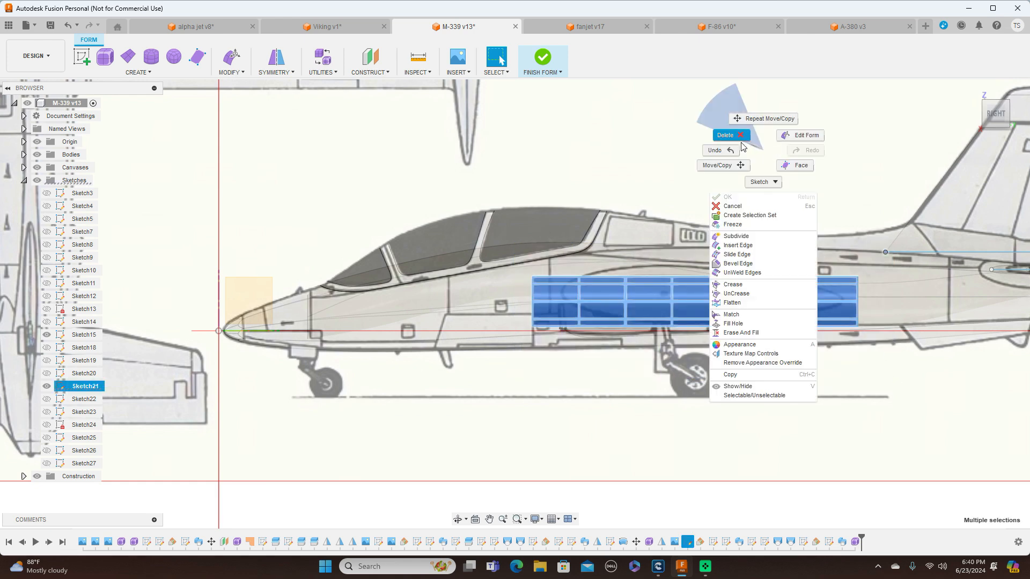
pyautogui.click(719, 165)
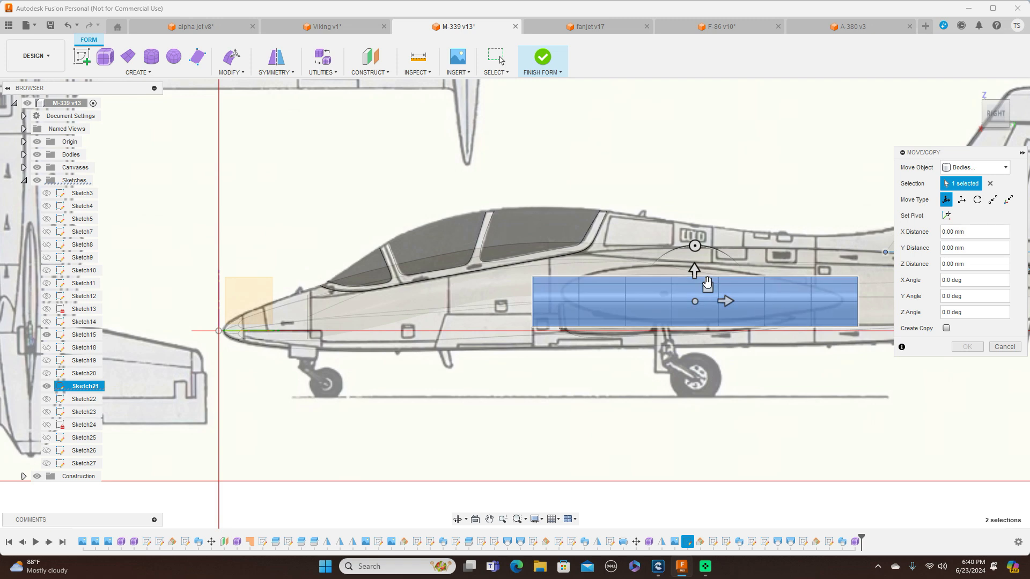
pyautogui.moveTo(707, 287); pyautogui.dragTo(706, 279)
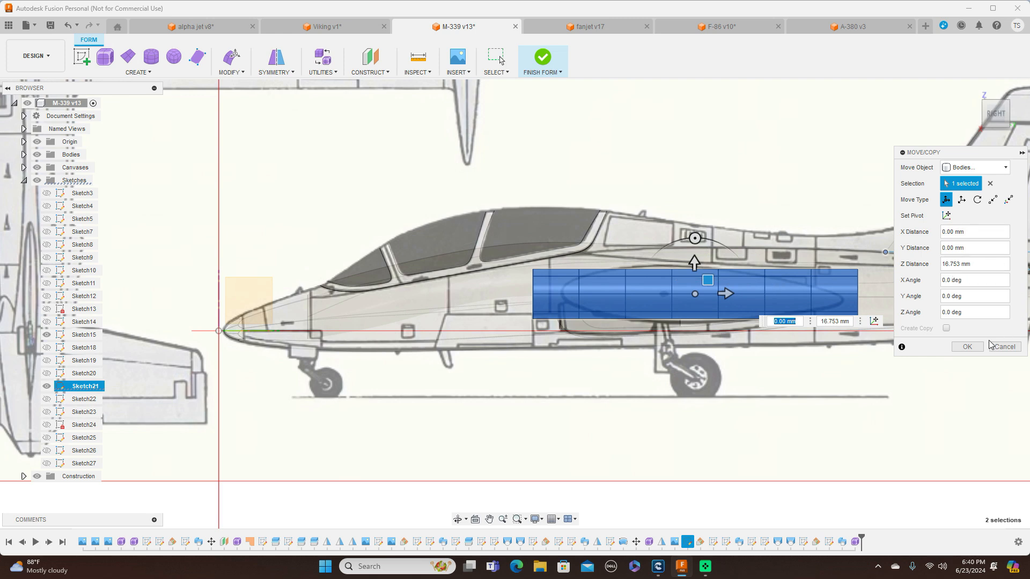
pyautogui.click(967, 346)
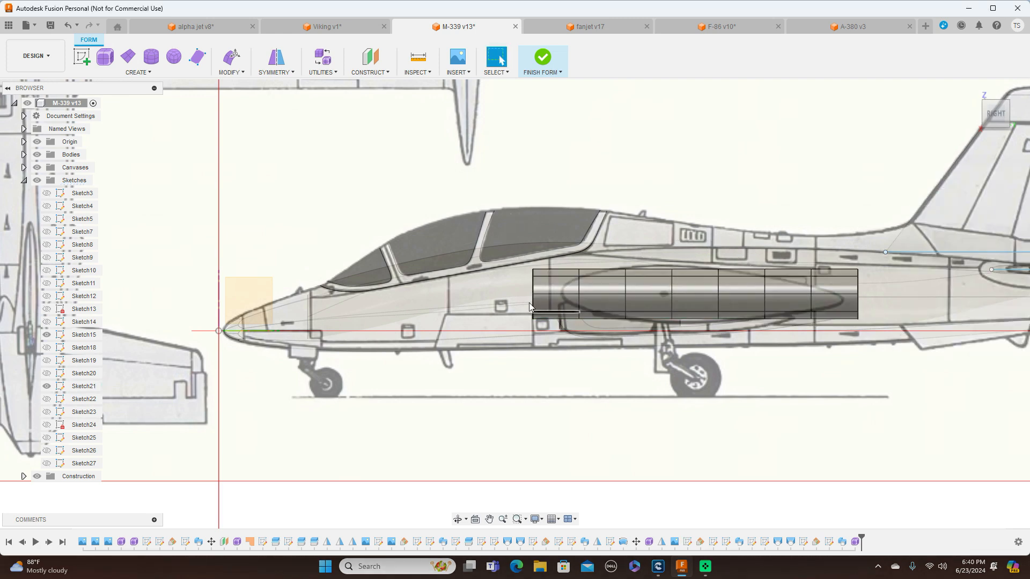
# Move the cylinder's front edge ring rearward to the tank's nose and scale it down in the side and front views, about 0.597
pyautogui.scroll(2, 533, 284)
pyautogui.doubleClick(532, 284)
pyautogui.rightClick(533, 285)
pyautogui.click(559, 268)
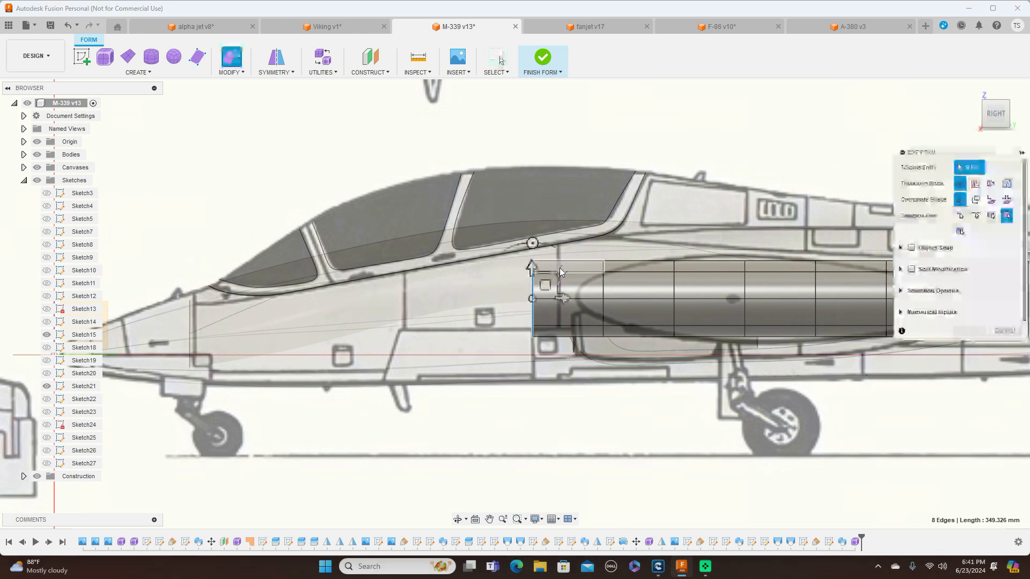
pyautogui.moveTo(546, 285); pyautogui.dragTo(595, 283)
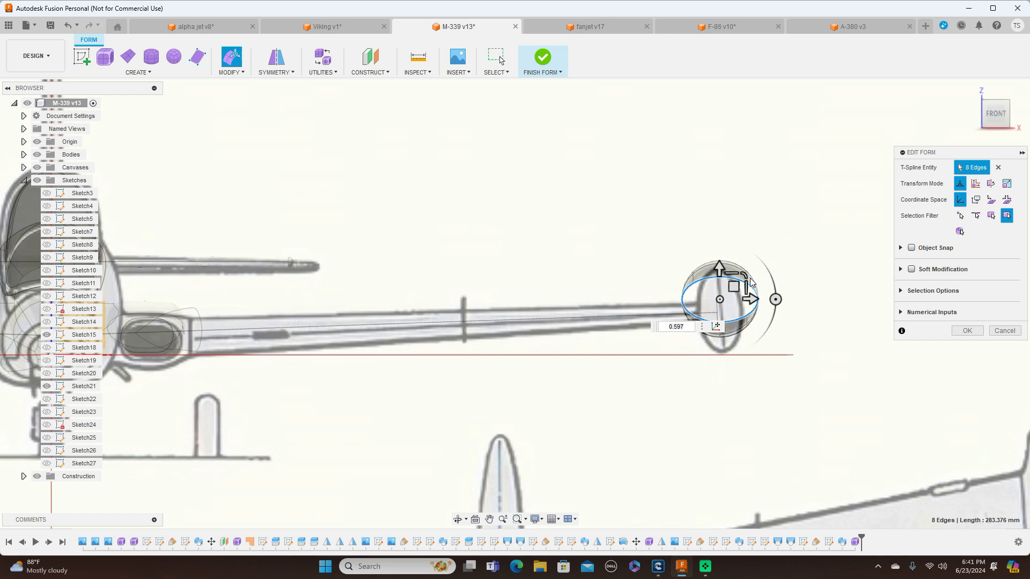
pyautogui.moveTo(744, 276); pyautogui.dragTo(731, 283)
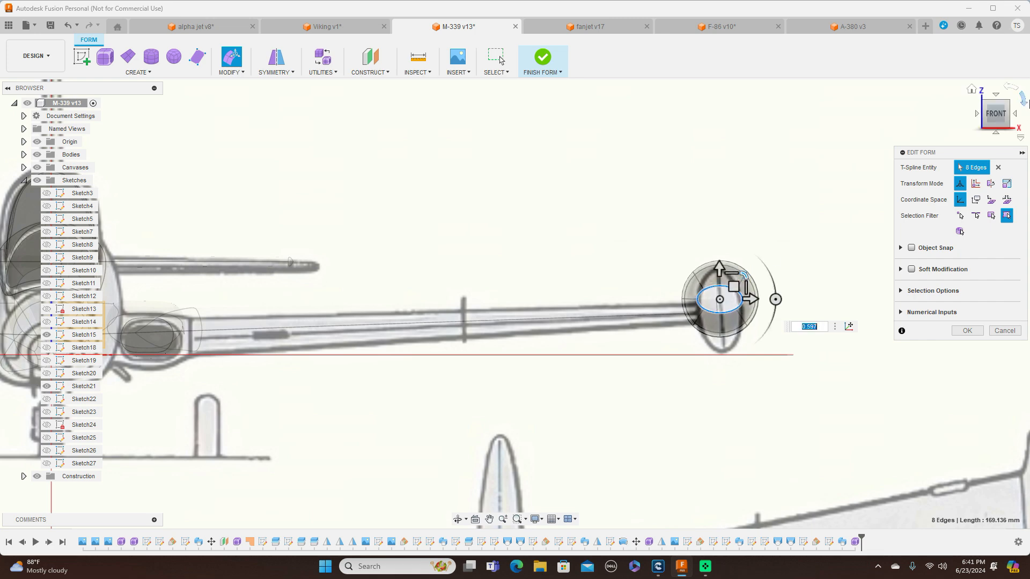
pyautogui.click(1017, 117)
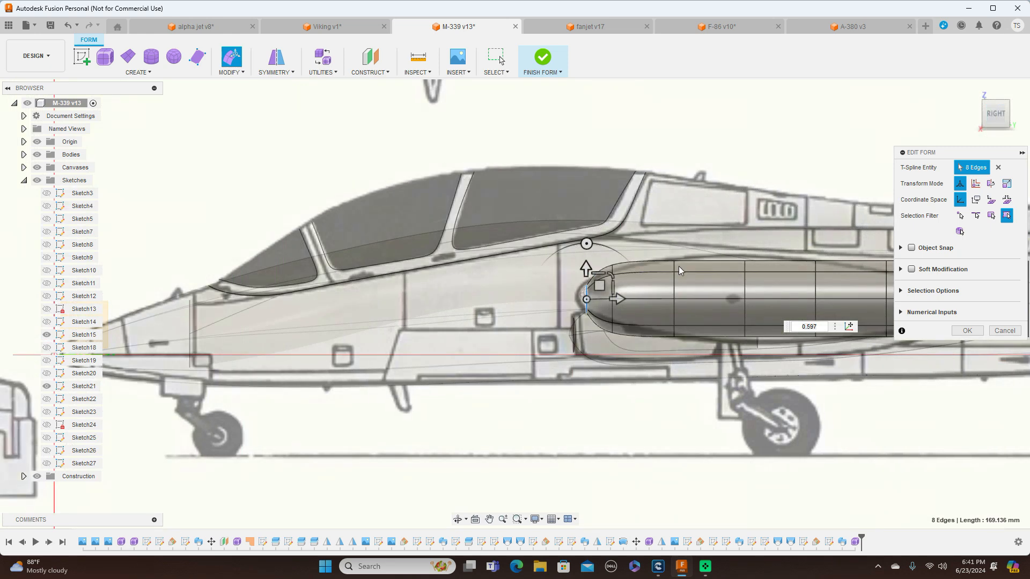
# Scale the second edge ring down and the fourth edge ring up to follow the tank outline in the side drawing
pyautogui.doubleClick(612, 316)
pyautogui.moveTo(635, 275); pyautogui.dragTo(622, 279)
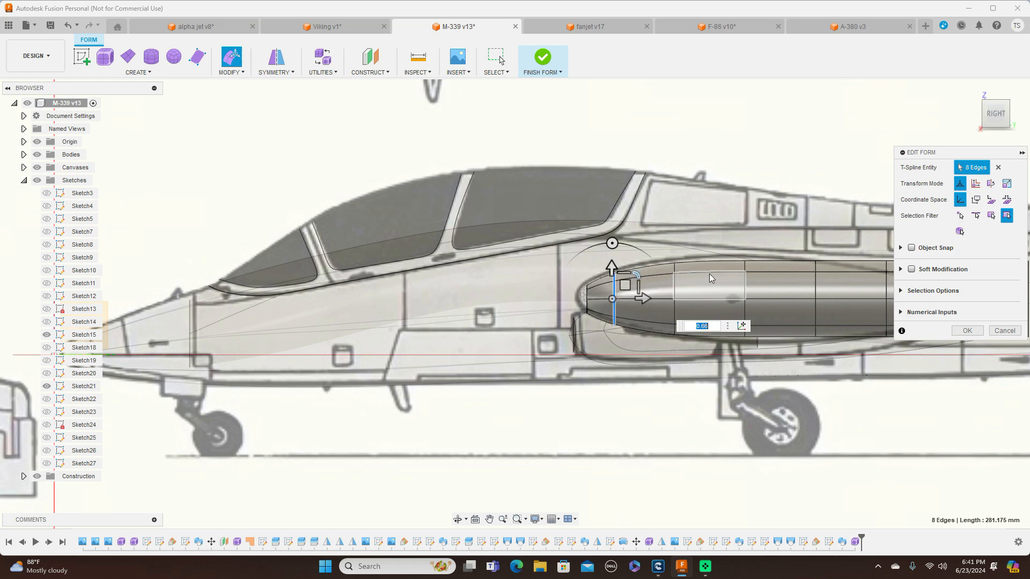
pyautogui.moveTo(711, 161); pyautogui.dragTo(508, 134, button='middle')
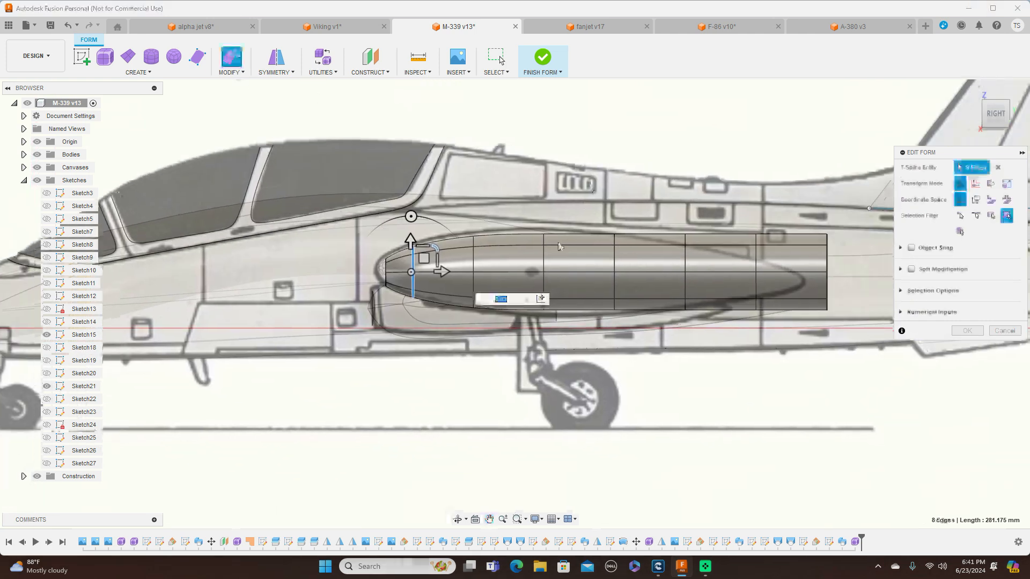
pyautogui.doubleClick(544, 257)
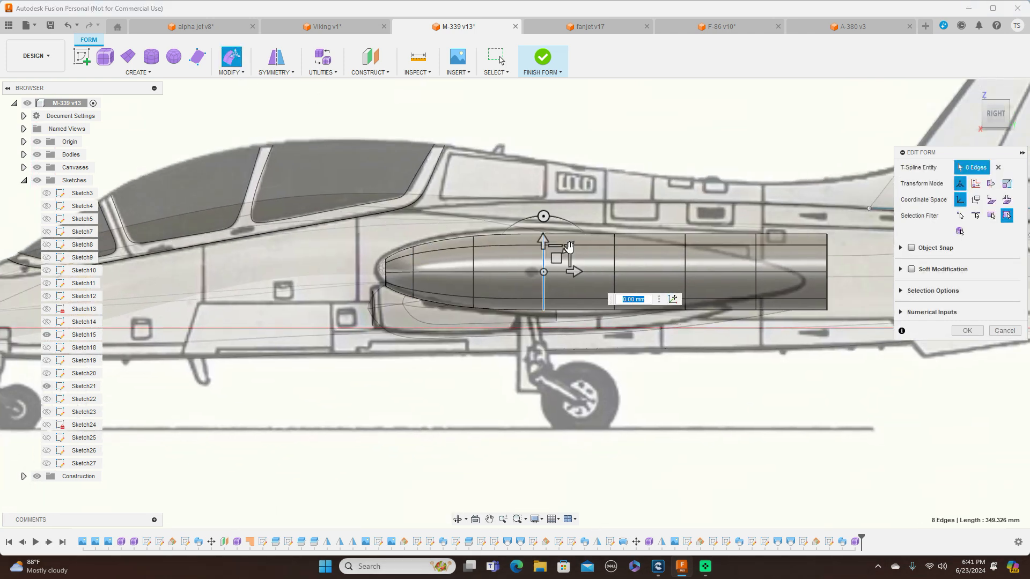
pyautogui.moveTo(569, 247); pyautogui.dragTo(572, 246)
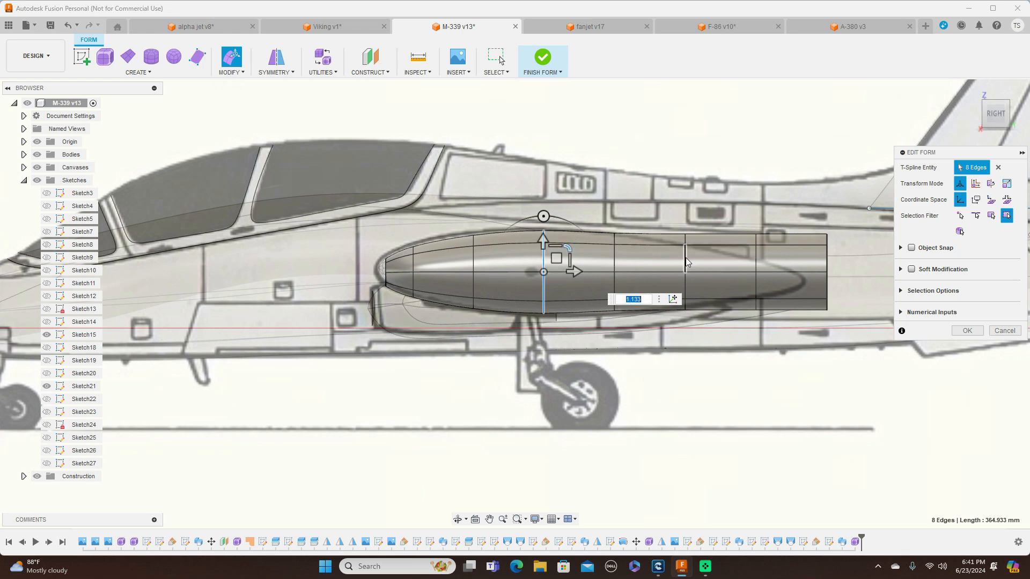
# Scale down the three rearmost edge rings for the tail taper, and shift the end ring 32.975 mm forward and 11.777 mm down
pyautogui.click(685, 263)
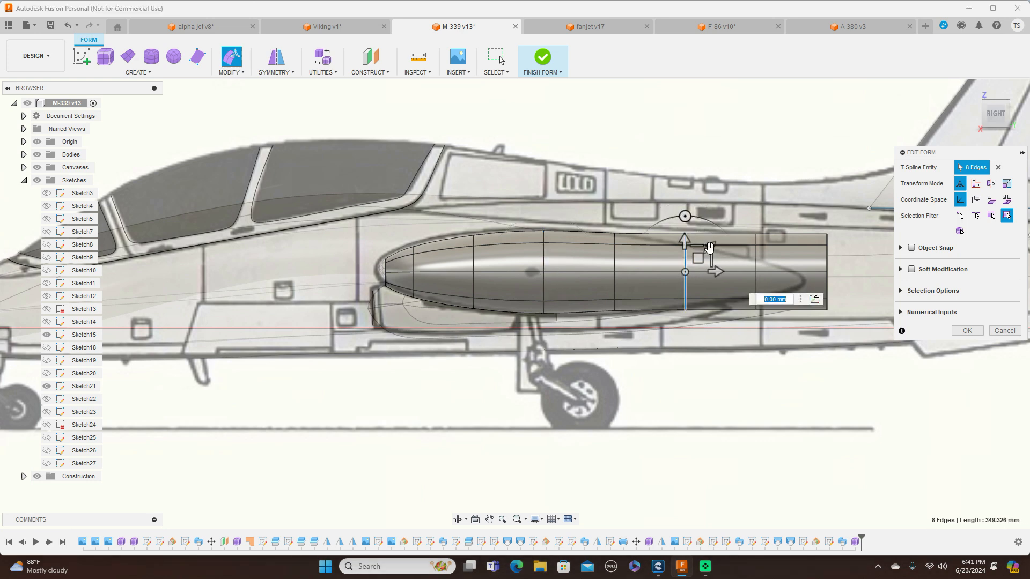
pyautogui.moveTo(709, 248)
pyautogui.mouseDown()
pyautogui.moveTo(699, 253)
pyautogui.moveTo(704, 244)
pyautogui.mouseUp()
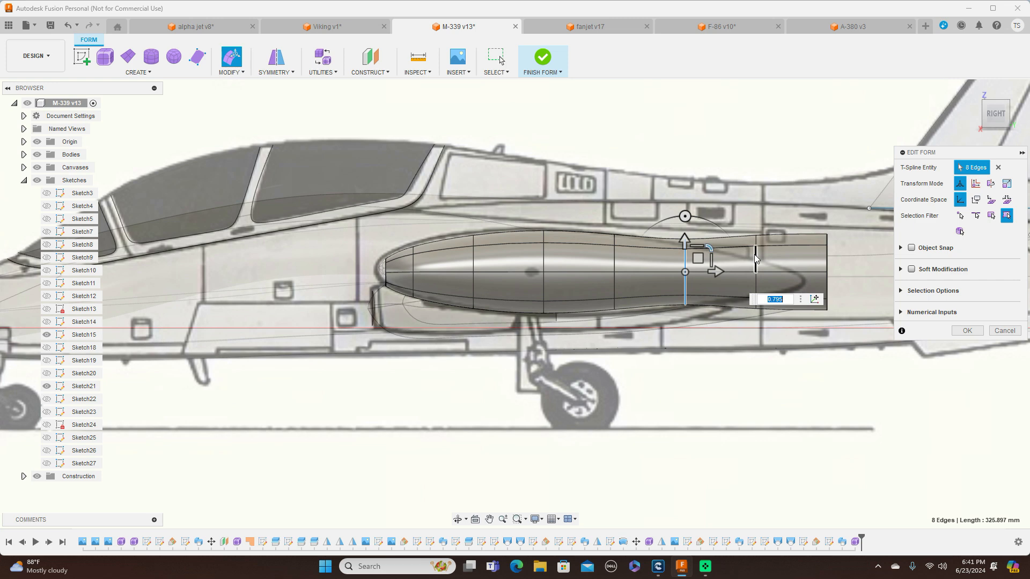
pyautogui.click(755, 257)
pyautogui.moveTo(780, 247); pyautogui.dragTo(798, 258)
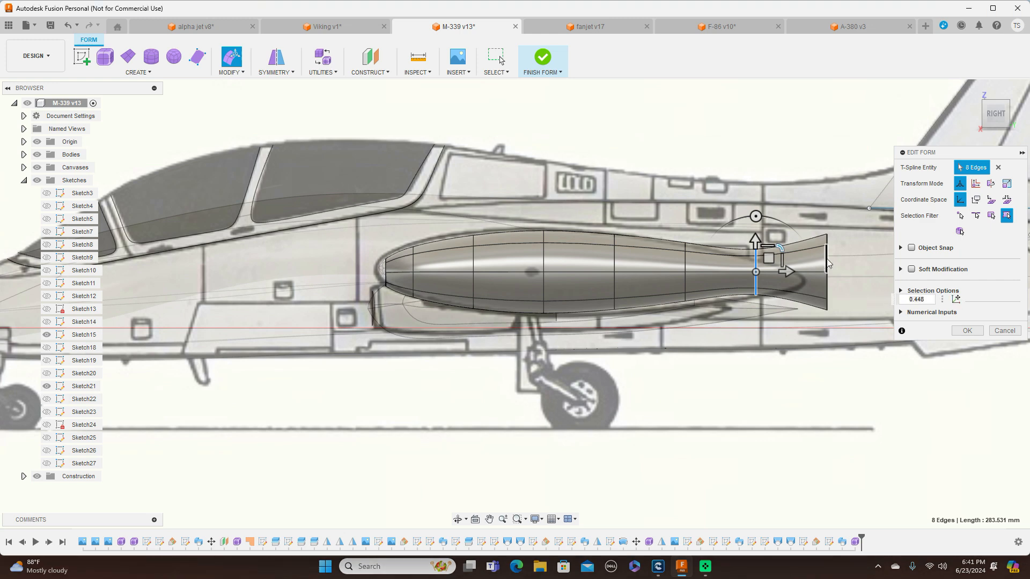
pyautogui.click(826, 262)
pyautogui.moveTo(851, 247); pyautogui.dragTo(819, 266)
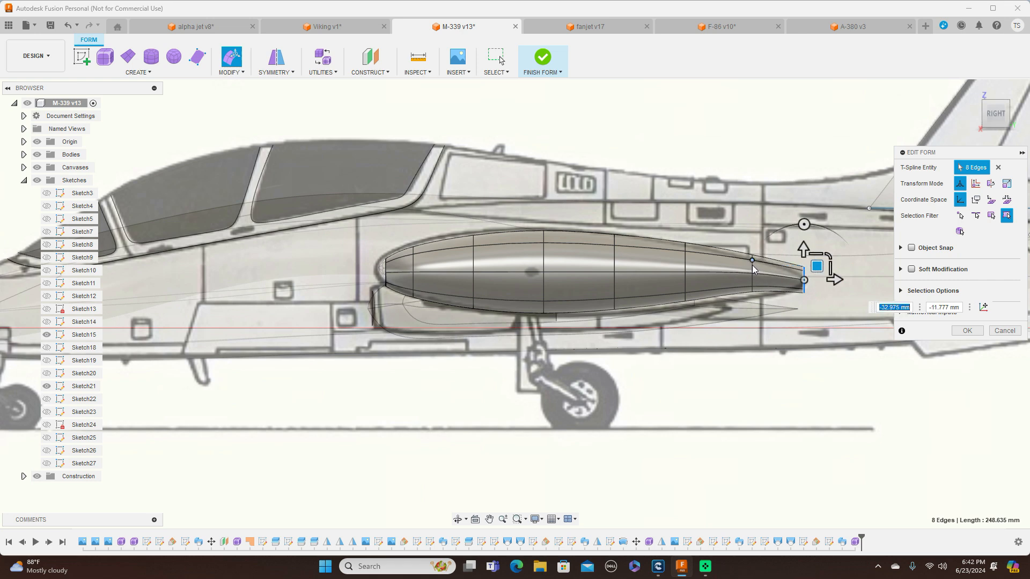
# Lower the seventh edge ring from the nose about 11.85 mm and the sixth about 4.12 mm to follow the tank's drooping tail
pyautogui.scroll(2, 752, 273)
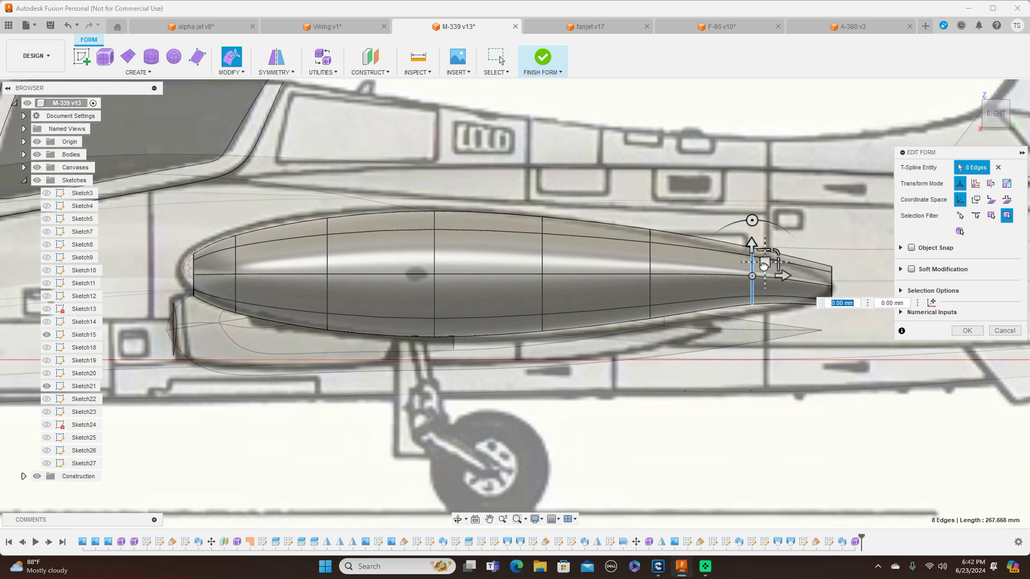
pyautogui.doubleClick(753, 271)
pyautogui.moveTo(763, 278); pyautogui.dragTo(764, 274)
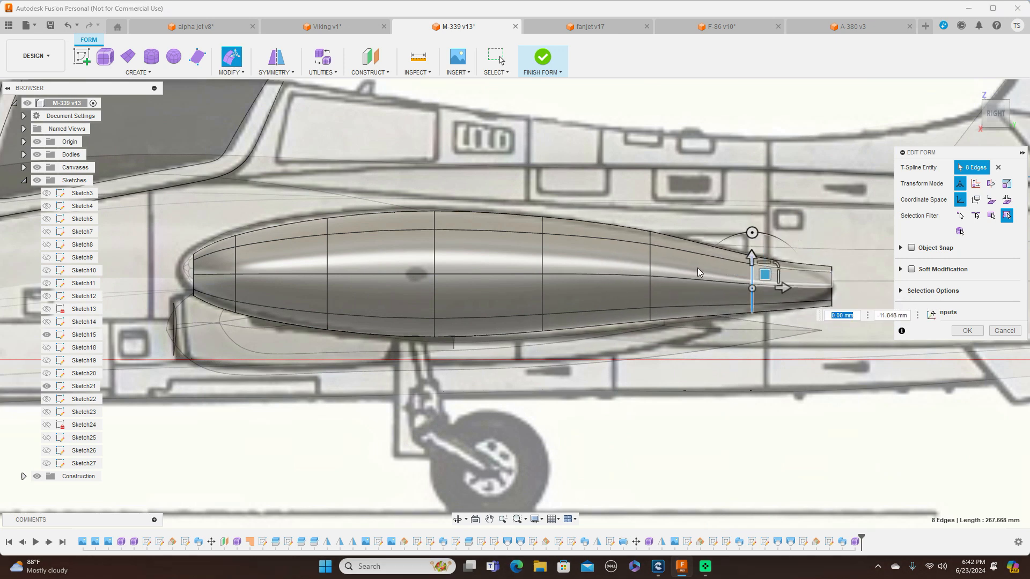
pyautogui.doubleClick(650, 268)
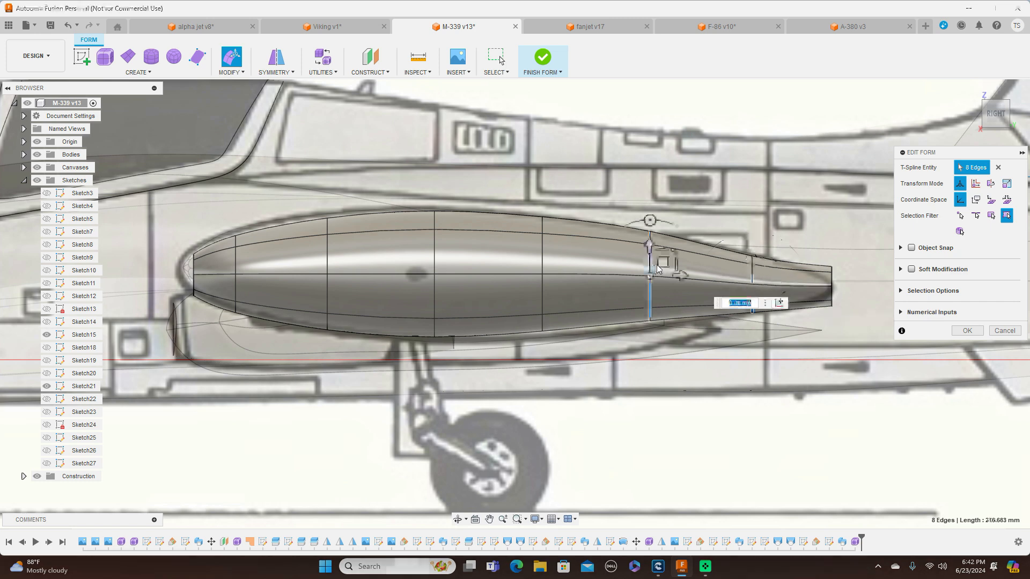
pyautogui.moveTo(661, 262); pyautogui.dragTo(662, 266)
# In the top view, narrow the second edge ring by a factor of about 0.429 and the front ring to match the nose outline
pyautogui.moveTo(989, 99)
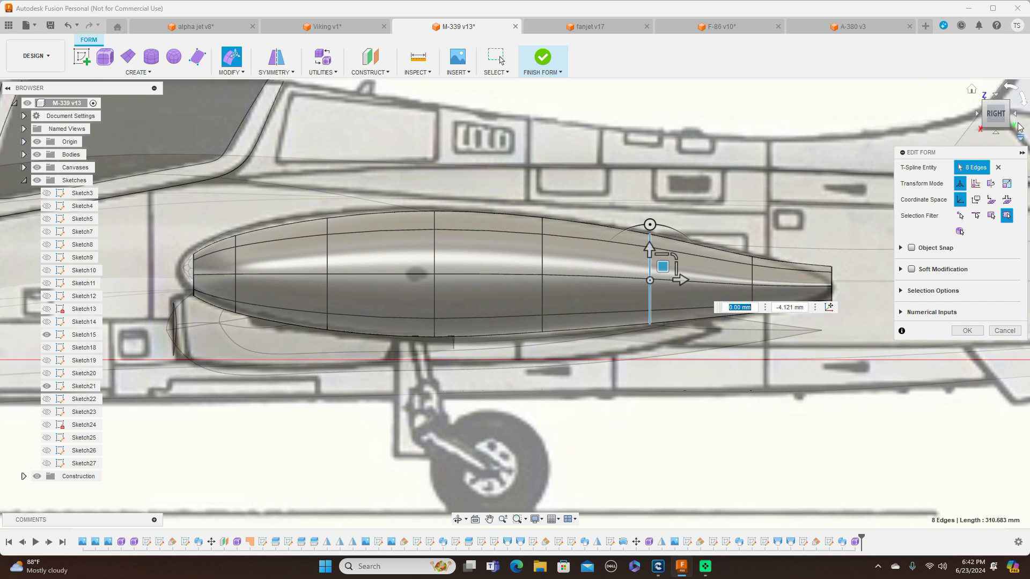
pyautogui.click(997, 96)
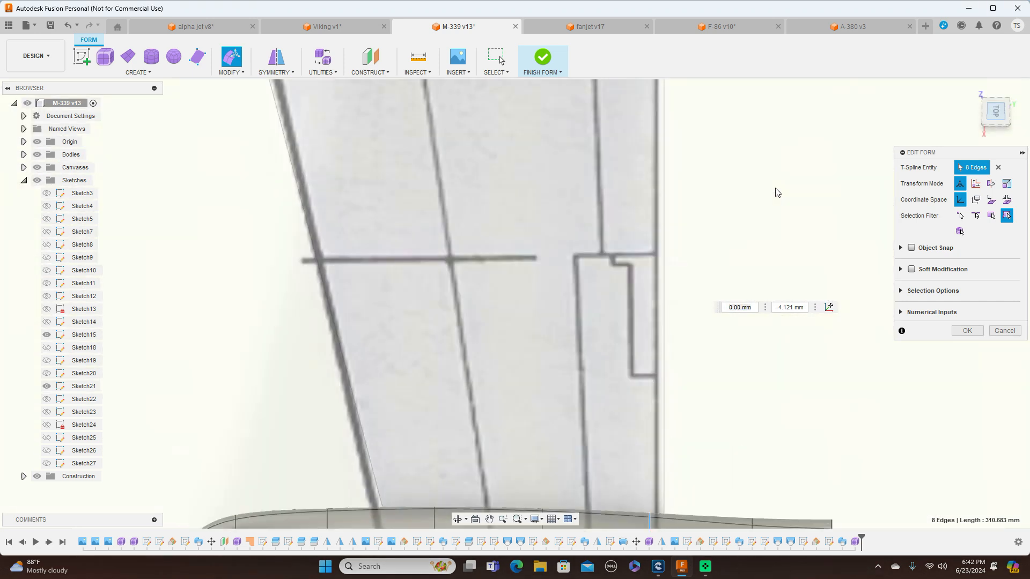
pyautogui.scroll(-3, 721, 269)
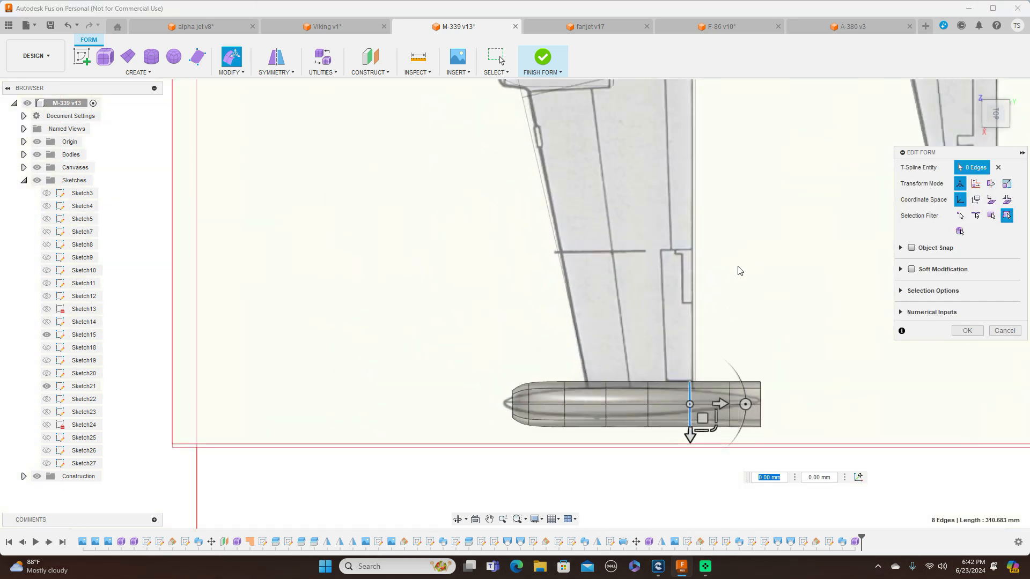
pyautogui.scroll(5, 529, 398)
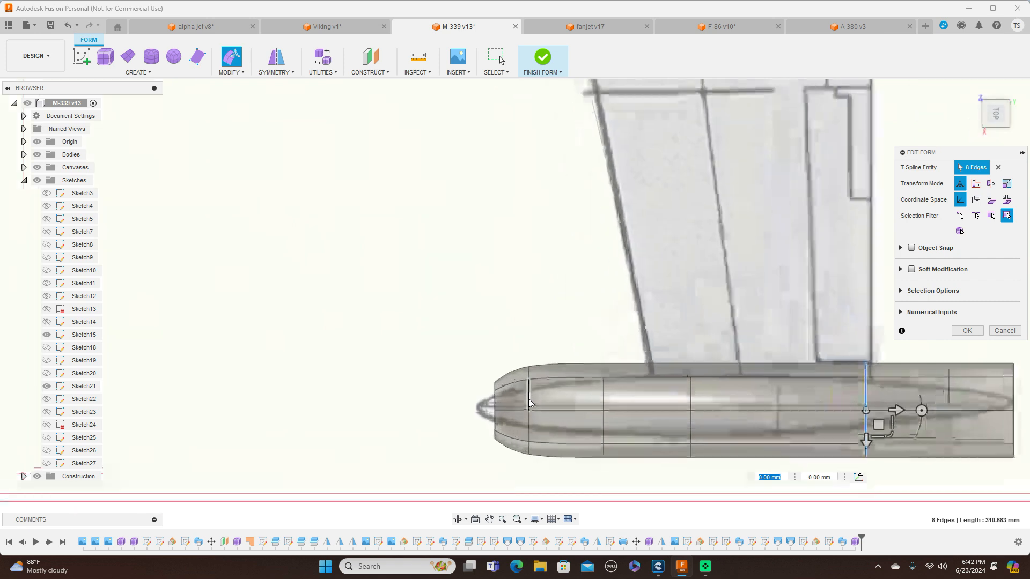
pyautogui.doubleClick(534, 414)
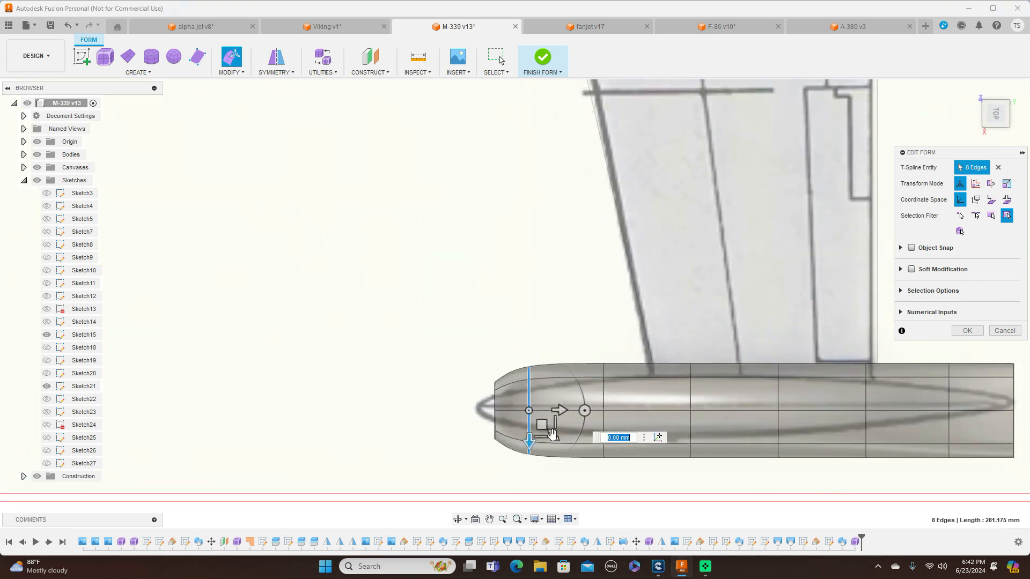
pyautogui.moveTo(551, 432); pyautogui.dragTo(547, 408)
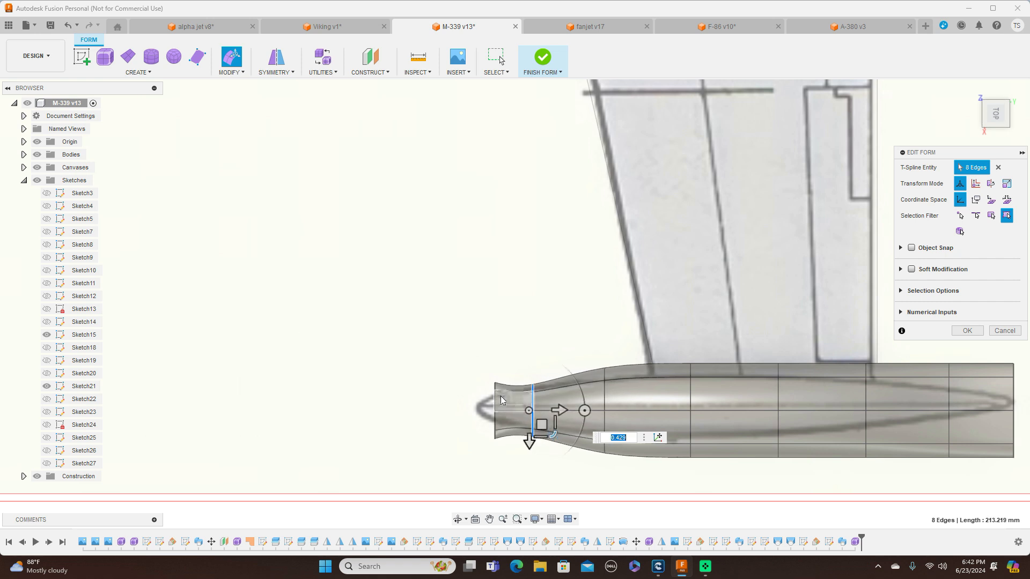
pyautogui.doubleClick(494, 401)
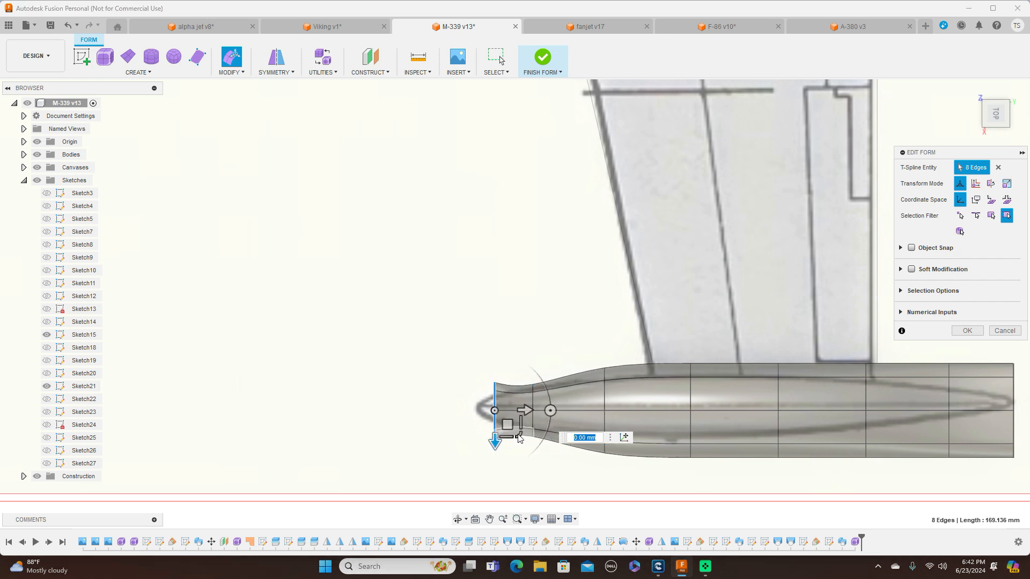
pyautogui.moveTo(512, 428); pyautogui.dragTo(513, 421)
# Narrow the third edge ring by a factor of about 0.605 and the fourth ring to the tank outline in the top drawing
pyautogui.click(606, 396)
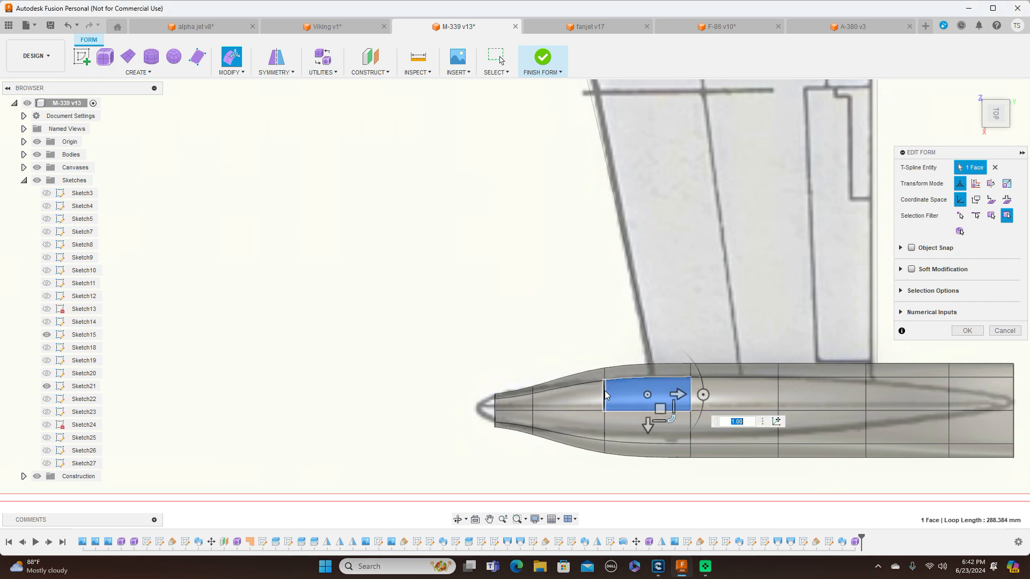
pyautogui.doubleClick(604, 396)
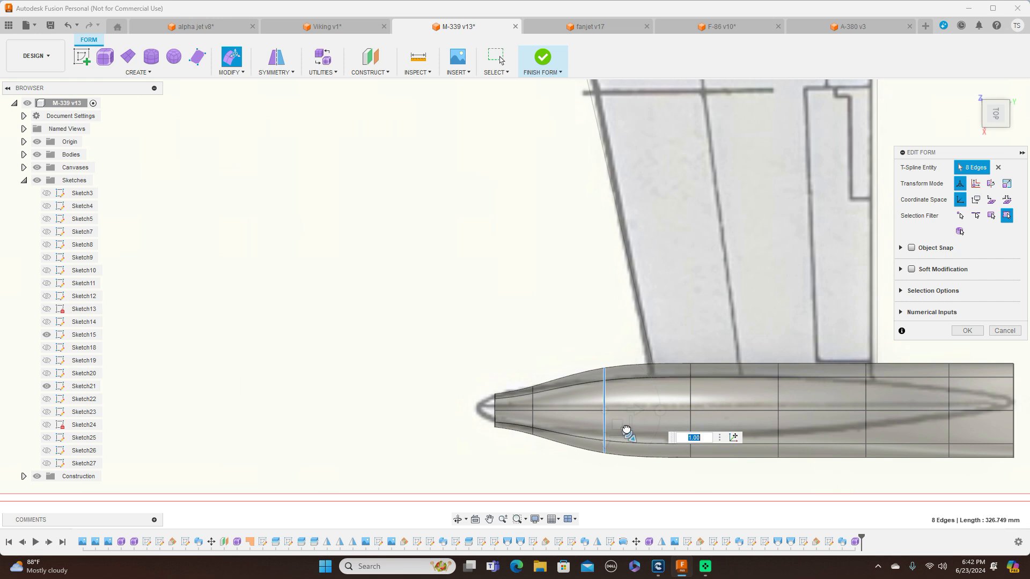
pyautogui.moveTo(626, 429); pyautogui.dragTo(621, 422)
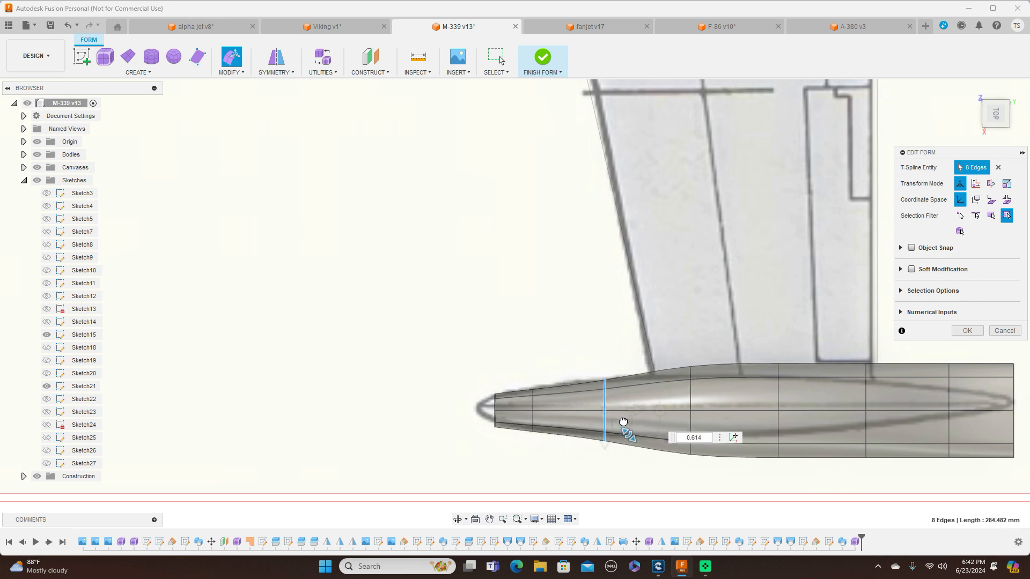
pyautogui.doubleClick(690, 397)
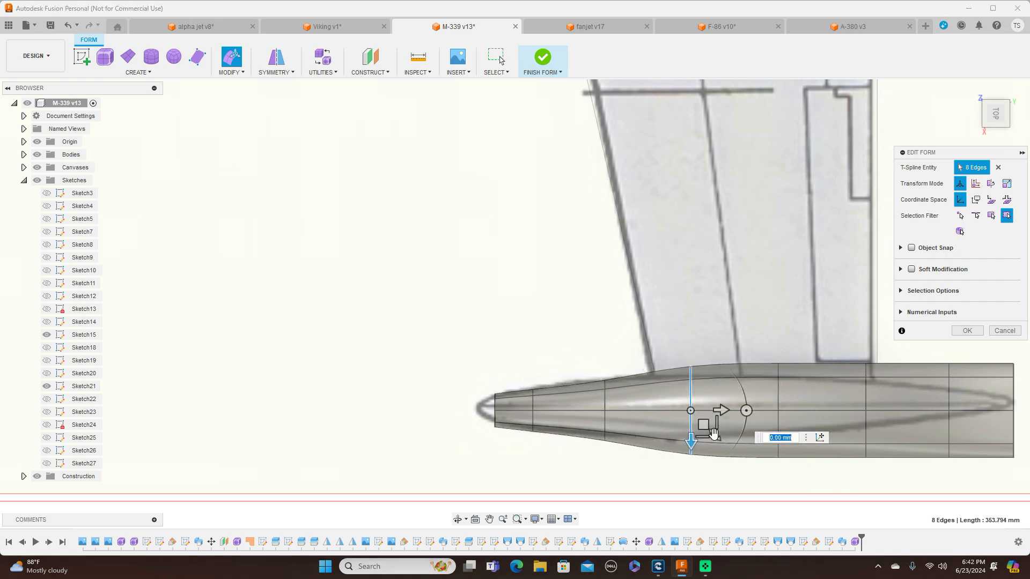
pyautogui.moveTo(715, 437); pyautogui.dragTo(711, 428)
# Narrow the fifth edge ring by a factor of about 0.632 and the sixth by about 0.46 to match the top drawing
pyautogui.moveTo(689, 251); pyautogui.dragTo(503, 223, button='middle')
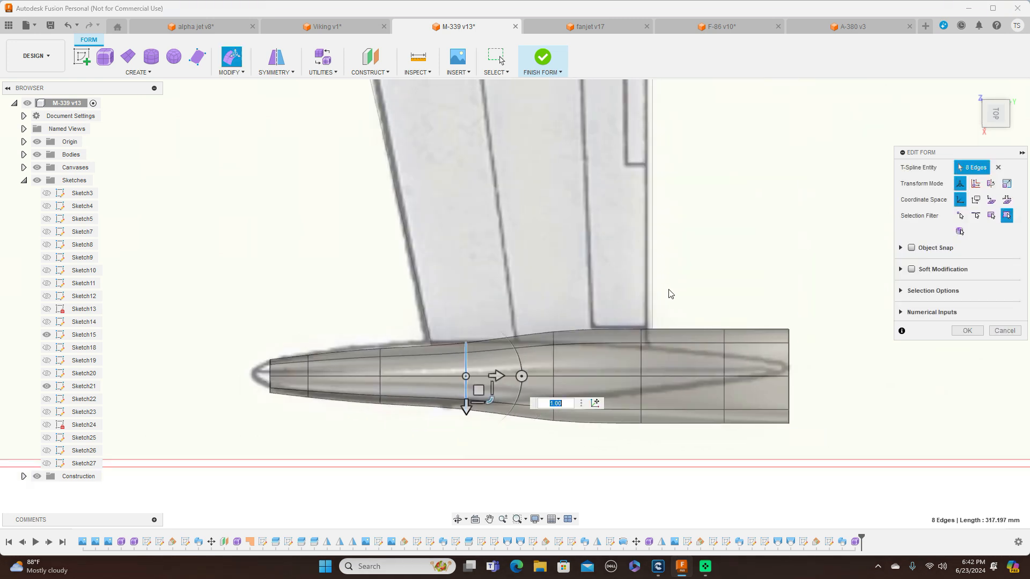
pyautogui.doubleClick(554, 364)
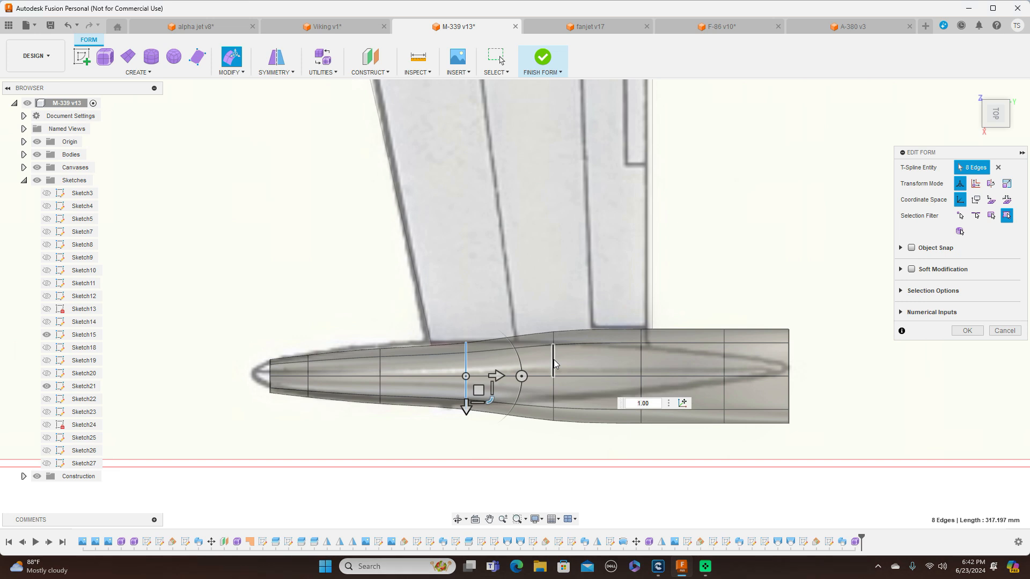
pyautogui.moveTo(577, 401); pyautogui.dragTo(575, 387)
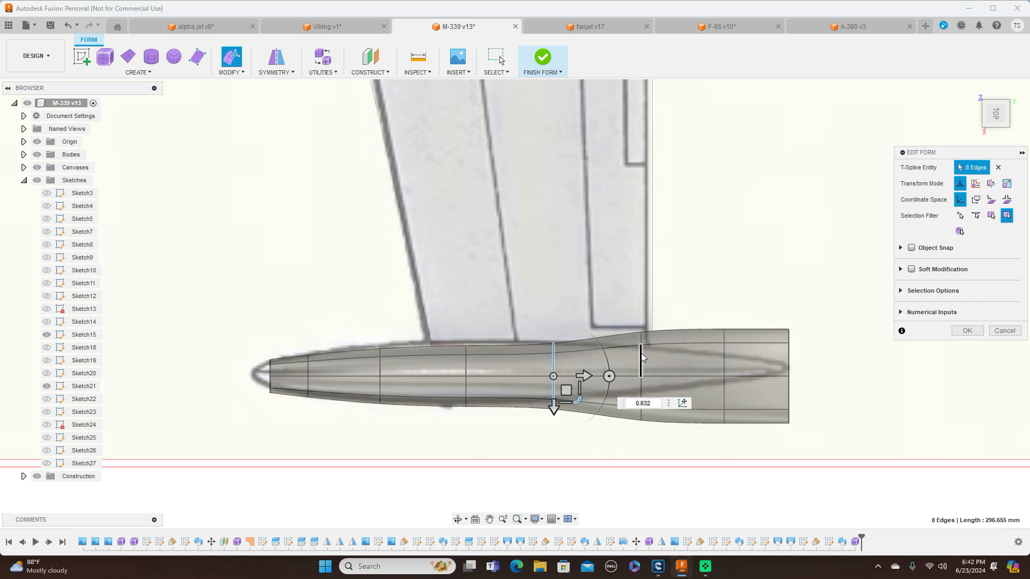
pyautogui.doubleClick(642, 357)
pyautogui.moveTo(666, 401); pyautogui.dragTo(653, 388)
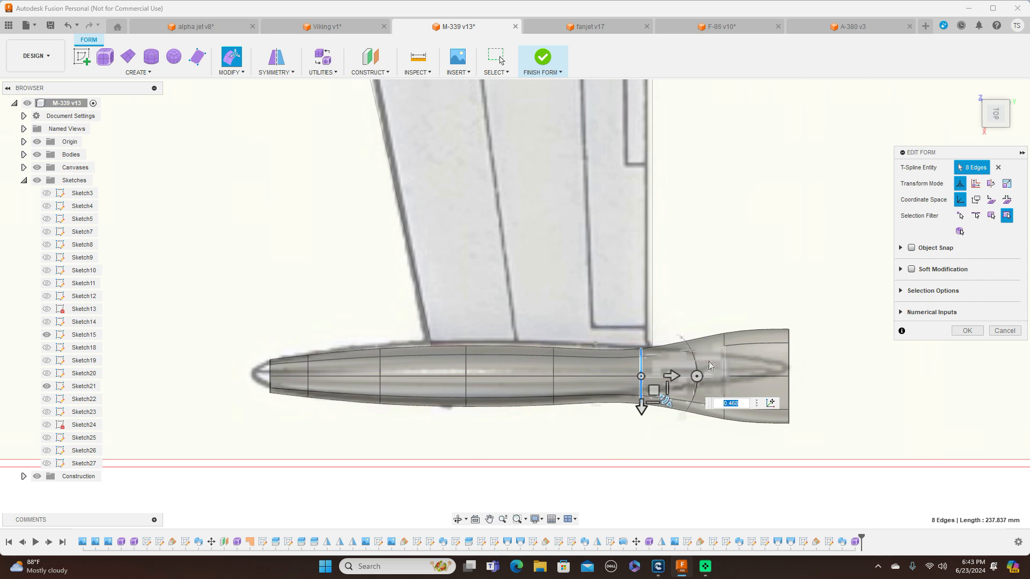
# Narrow the seventh edge ring and the tail-end ring, the latter by a factor of about 0.167, to match the top drawing
pyautogui.doubleClick(722, 356)
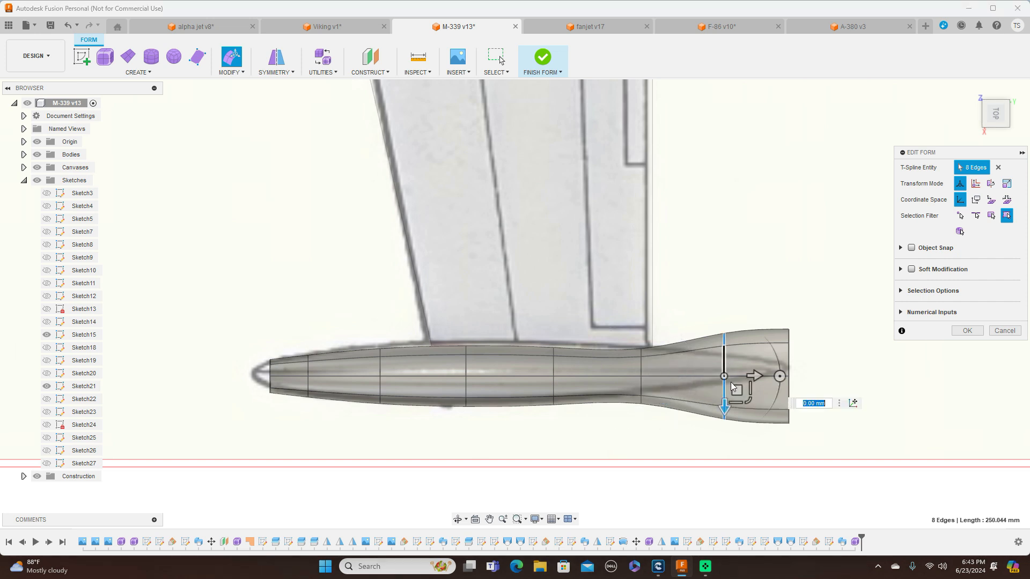
pyautogui.moveTo(748, 394); pyautogui.dragTo(735, 382)
pyautogui.doubleClick(789, 359)
pyautogui.moveTo(813, 402); pyautogui.dragTo(784, 359)
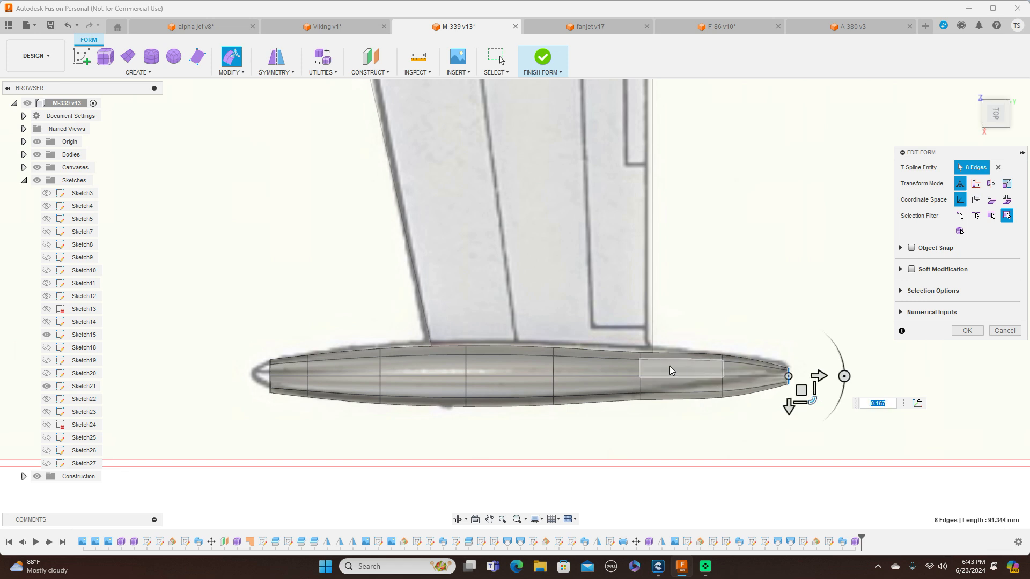
# Widen the sixth edge ring by a factor of about 1.133 and narrow the seventh by about 0.773 to smooth the tail taper
pyautogui.doubleClick(640, 370)
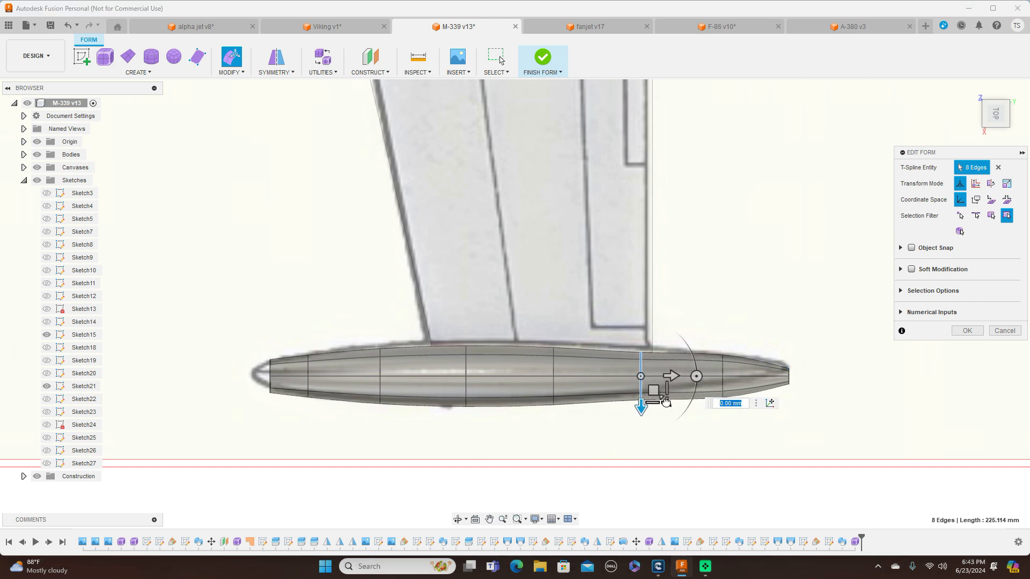
pyautogui.moveTo(665, 403); pyautogui.dragTo(667, 406)
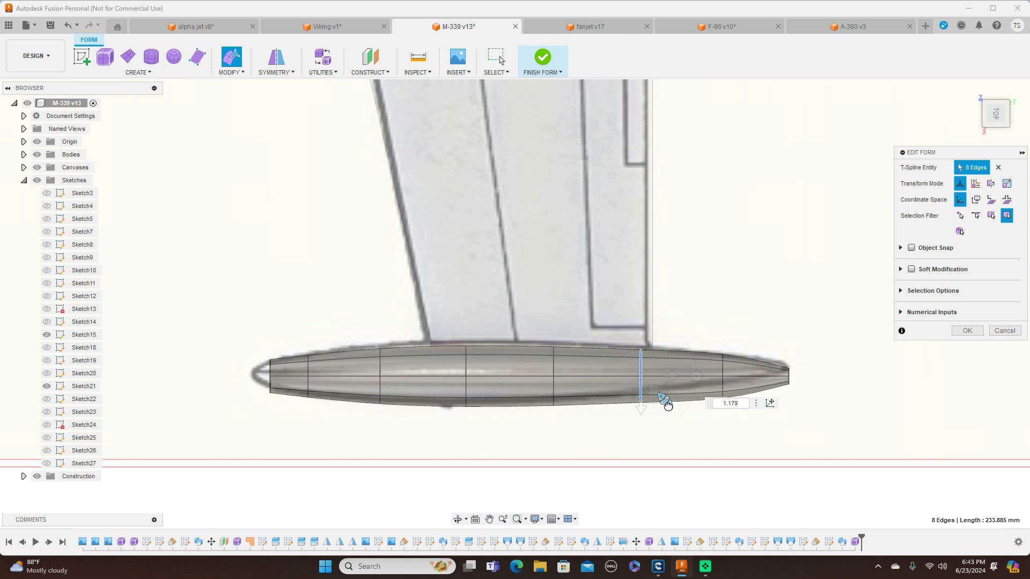
pyautogui.moveTo(668, 406); pyautogui.dragTo(667, 397)
pyautogui.scroll(3, 745, 365)
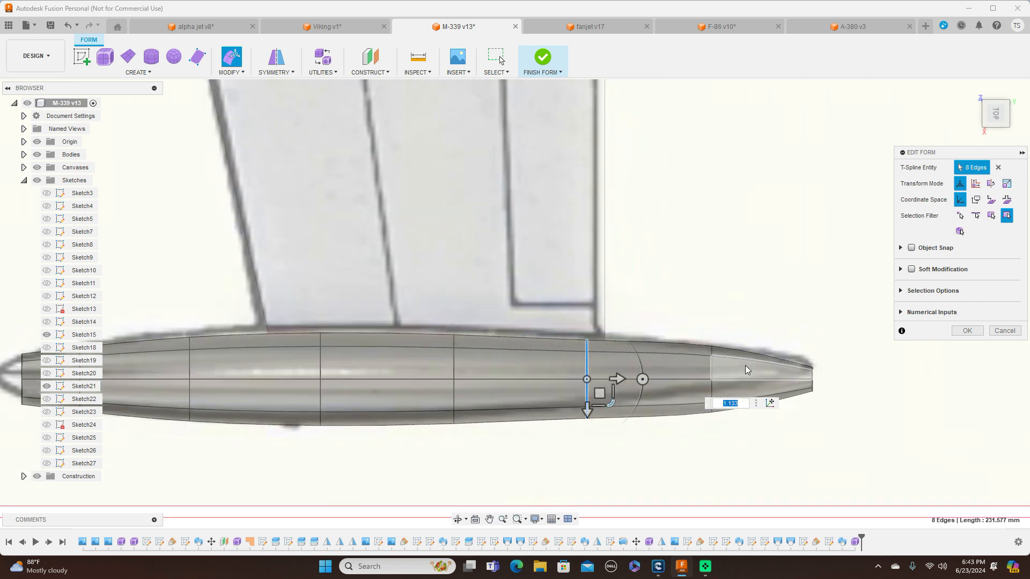
pyautogui.doubleClick(708, 370)
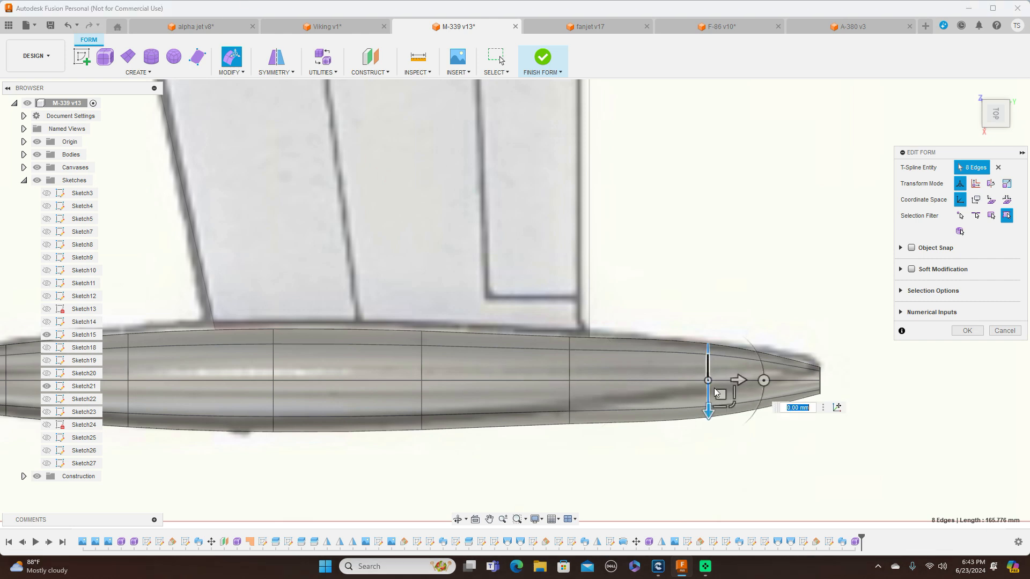
pyautogui.moveTo(731, 407); pyautogui.dragTo(730, 403)
pyautogui.scroll(-4, 730, 405)
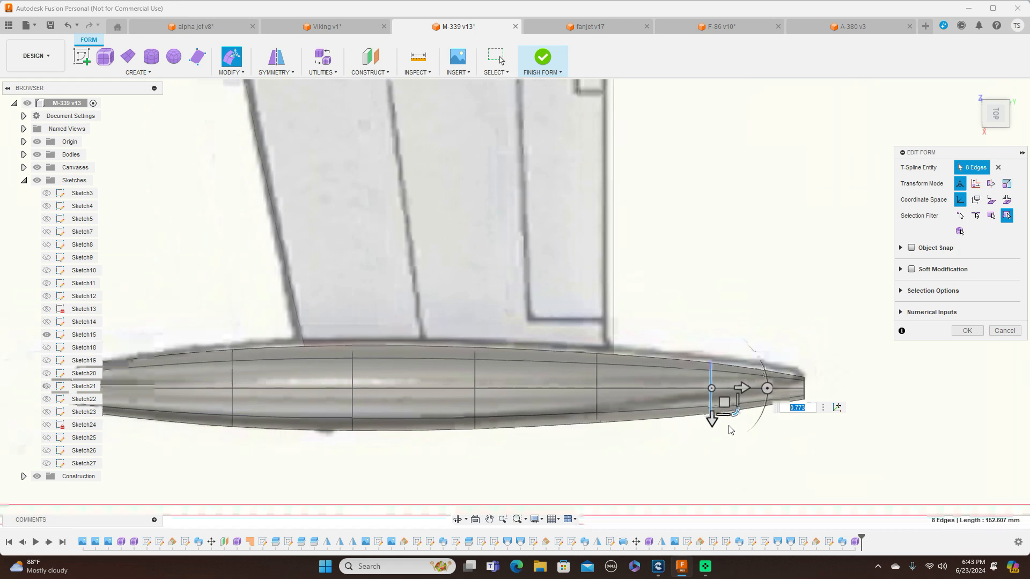
# Narrow the tank's front edge ring by a factor of about 0.761 to fit the nose outline in the top drawing
pyautogui.scroll(1, 309, 266)
pyautogui.moveTo(303, 255); pyautogui.dragTo(424, 128, button='middle')
pyautogui.scroll(4, 358, 188)
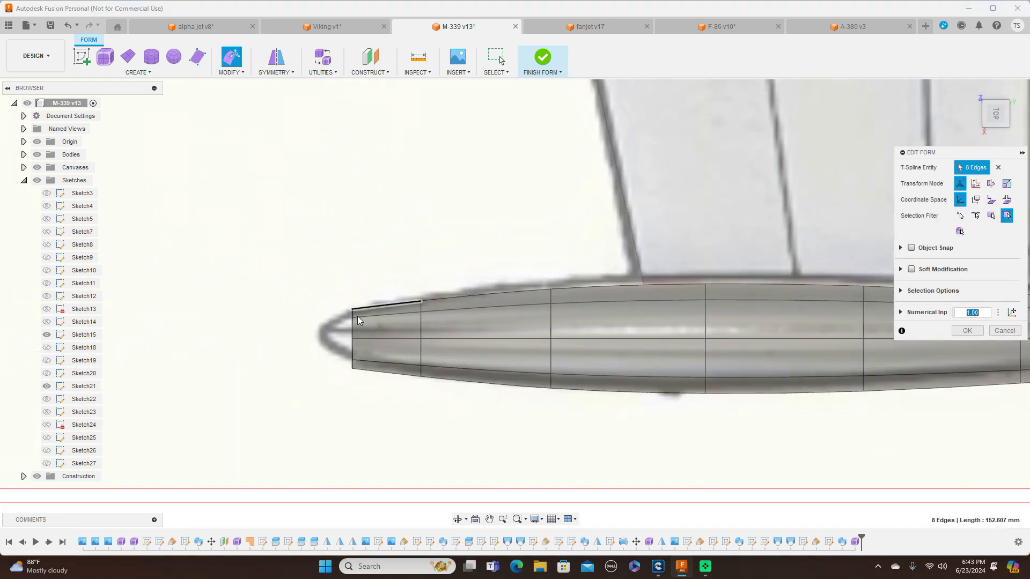
pyautogui.click(353, 329)
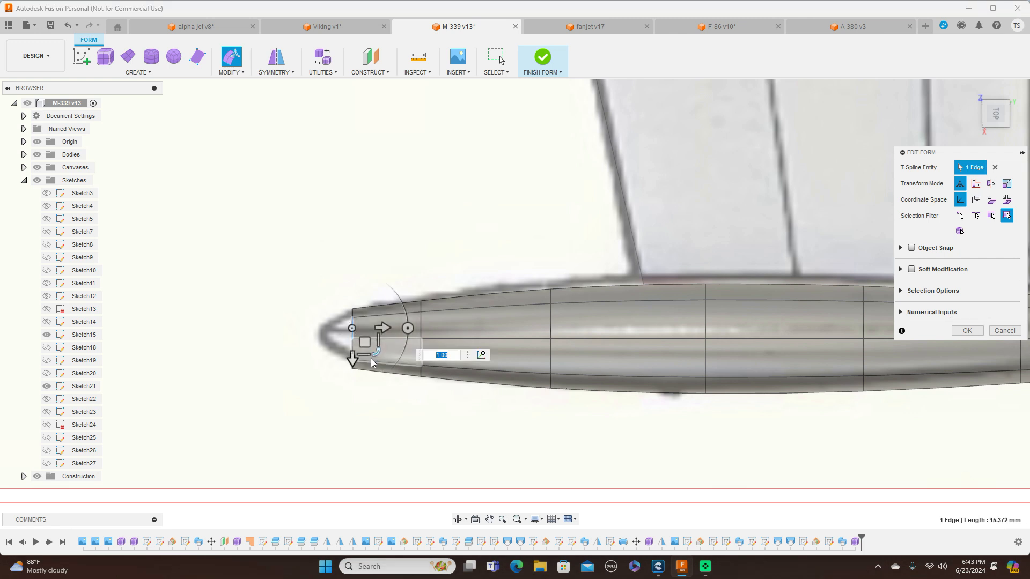
pyautogui.scroll(2, 371, 358)
pyautogui.doubleClick(334, 356)
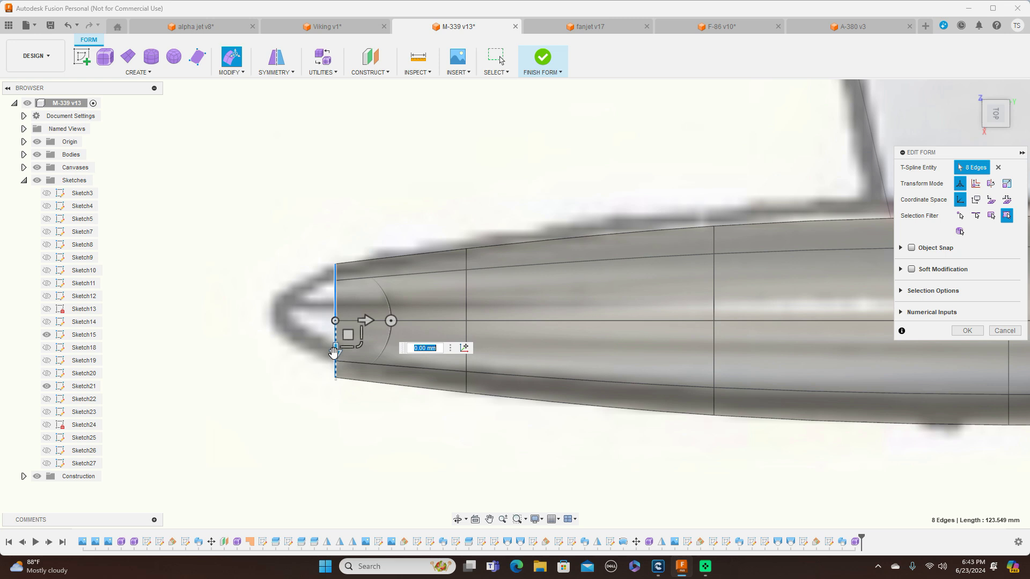
pyautogui.moveTo(360, 345); pyautogui.dragTo(357, 341)
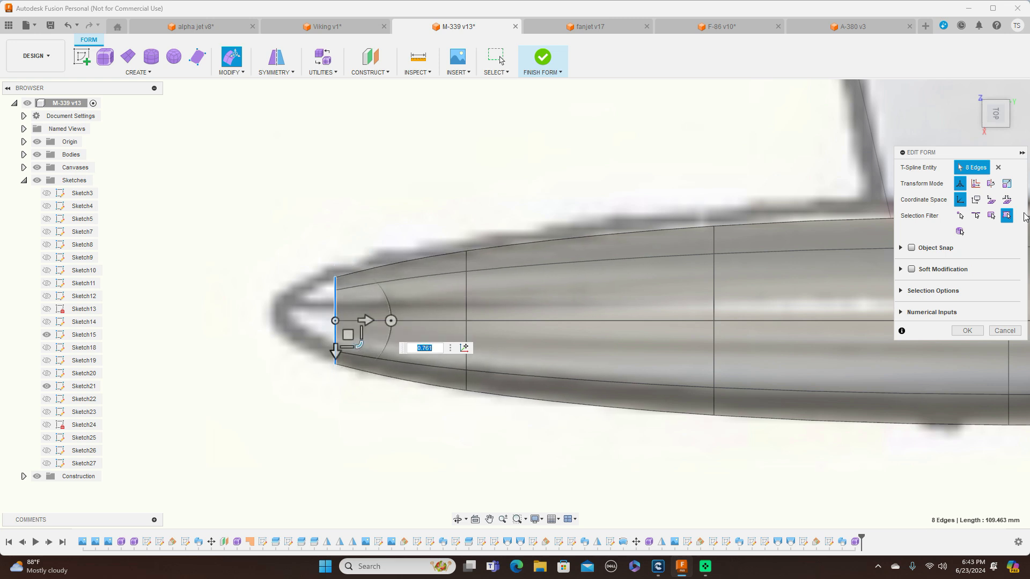
# In the side view, raise the front edge ring about 3.128 mm to align it with the drawn tank nose
pyautogui.click(998, 134)
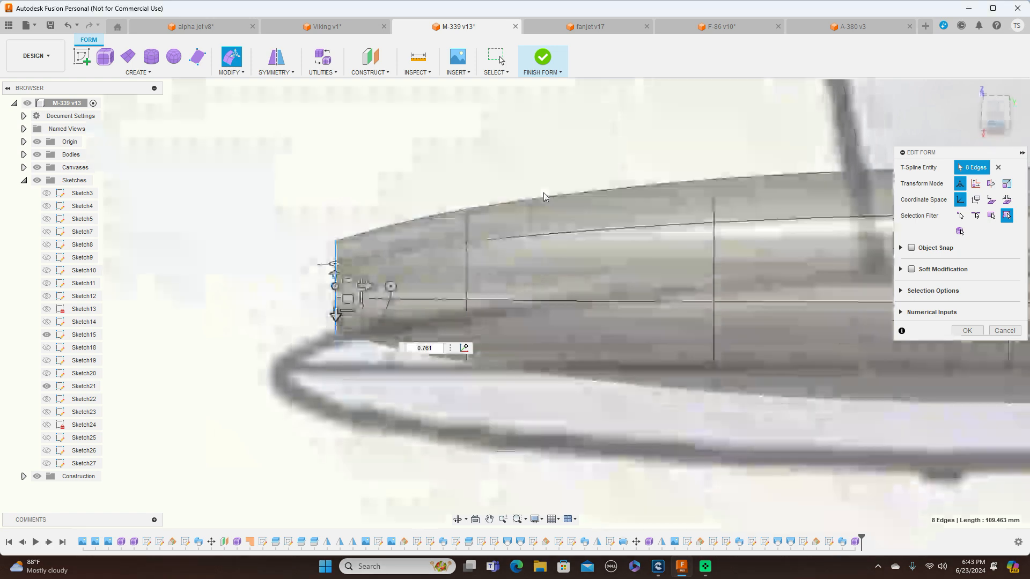
pyautogui.scroll(-5, 554, 214)
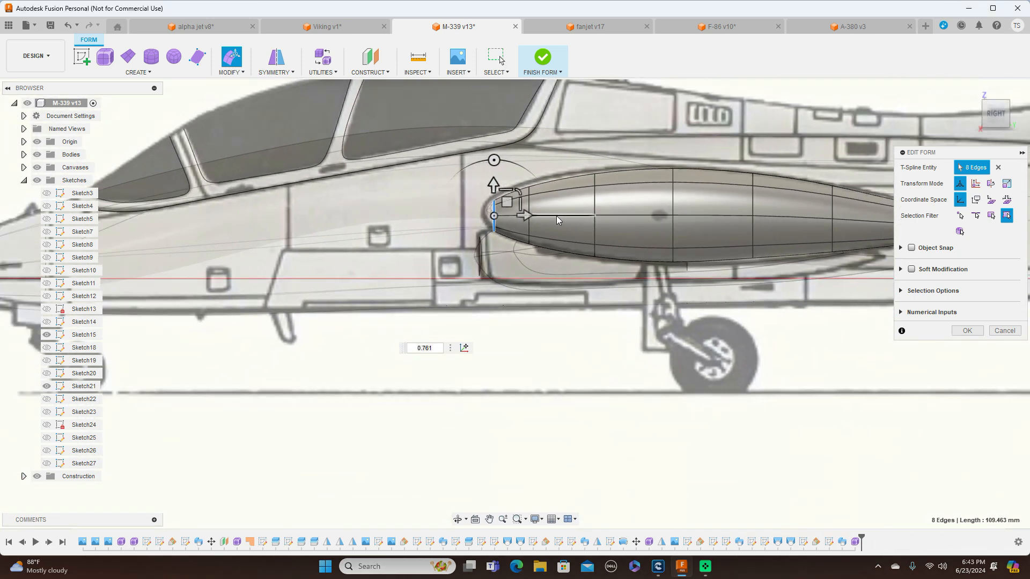
pyautogui.scroll(4, 715, 368)
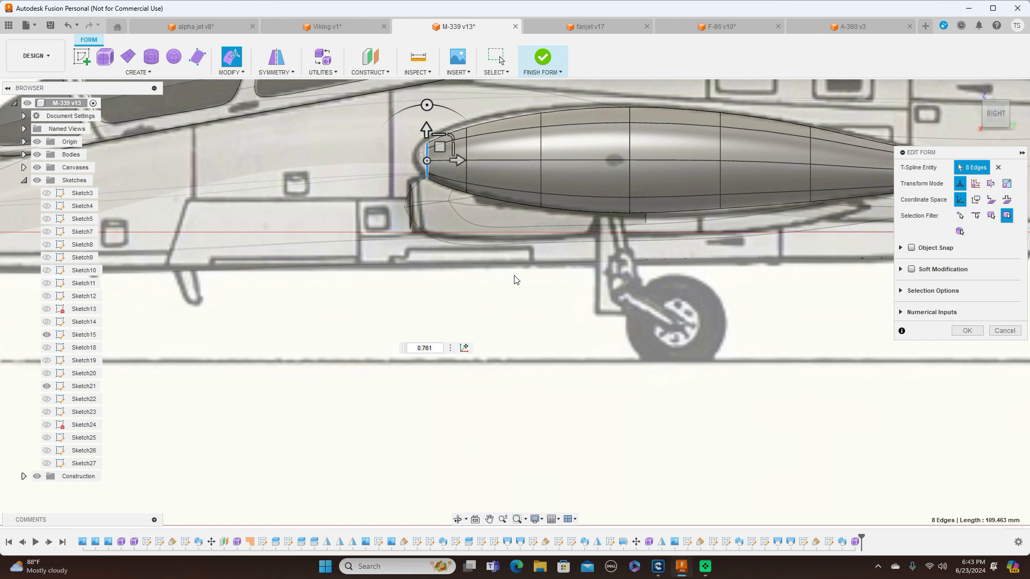
pyautogui.scroll(3, 510, 260)
pyautogui.moveTo(505, 299); pyautogui.dragTo(494, 371, button='middle')
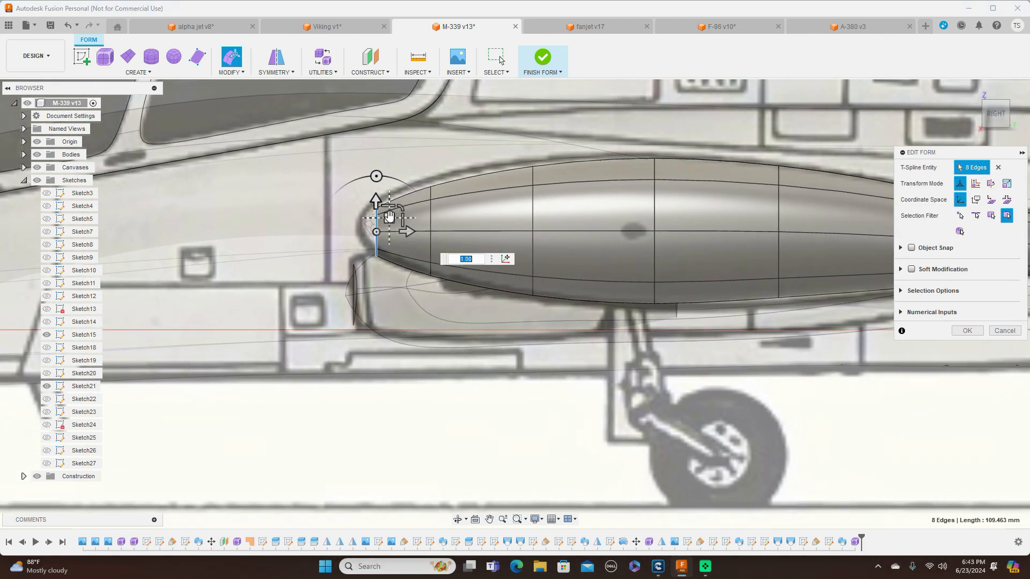
pyautogui.moveTo(390, 216); pyautogui.dragTo(389, 214)
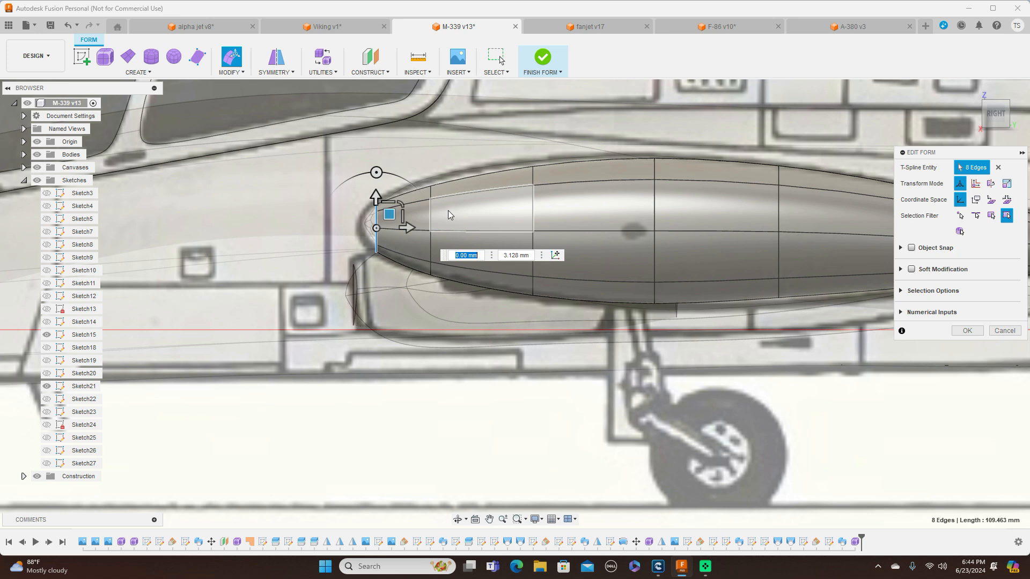
# Enlarge the second edge ring vertically by a factor of about 1.118 and the third by about 1.101 to match the side drawing
pyautogui.doubleClick(432, 218)
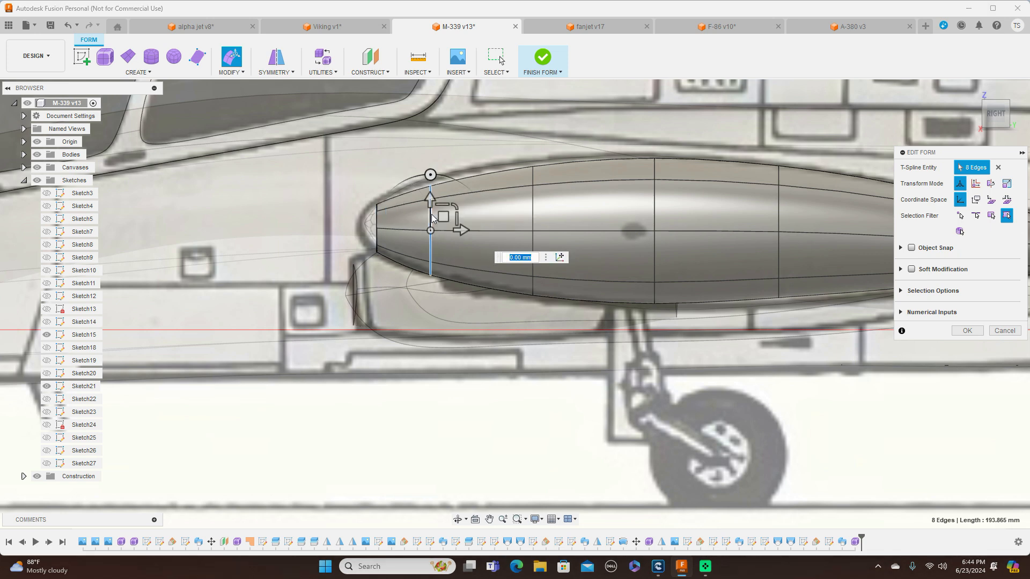
pyautogui.moveTo(455, 207); pyautogui.dragTo(455, 208)
pyautogui.write('1.035')
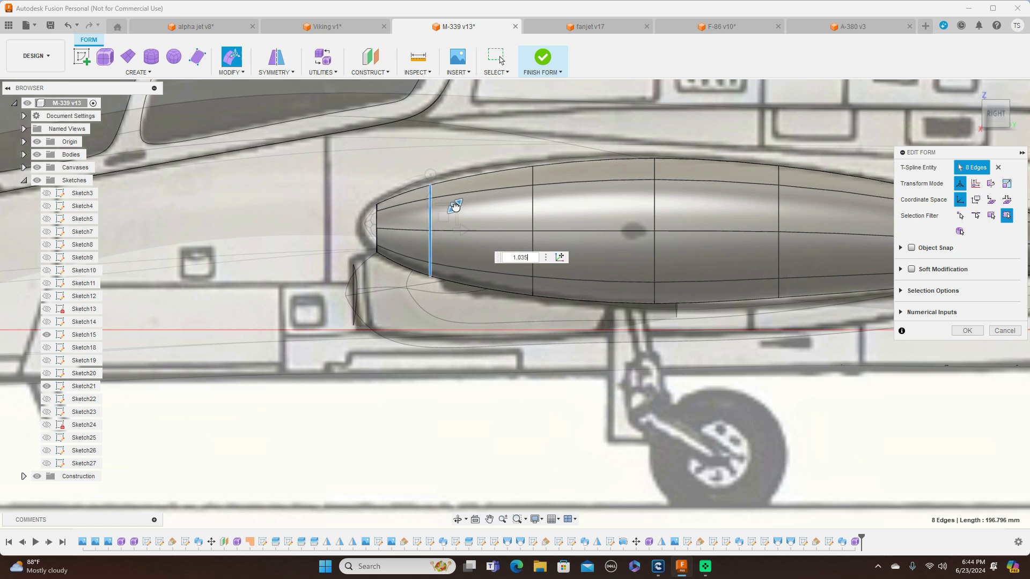
pyautogui.moveTo(455, 207); pyautogui.dragTo(458, 205)
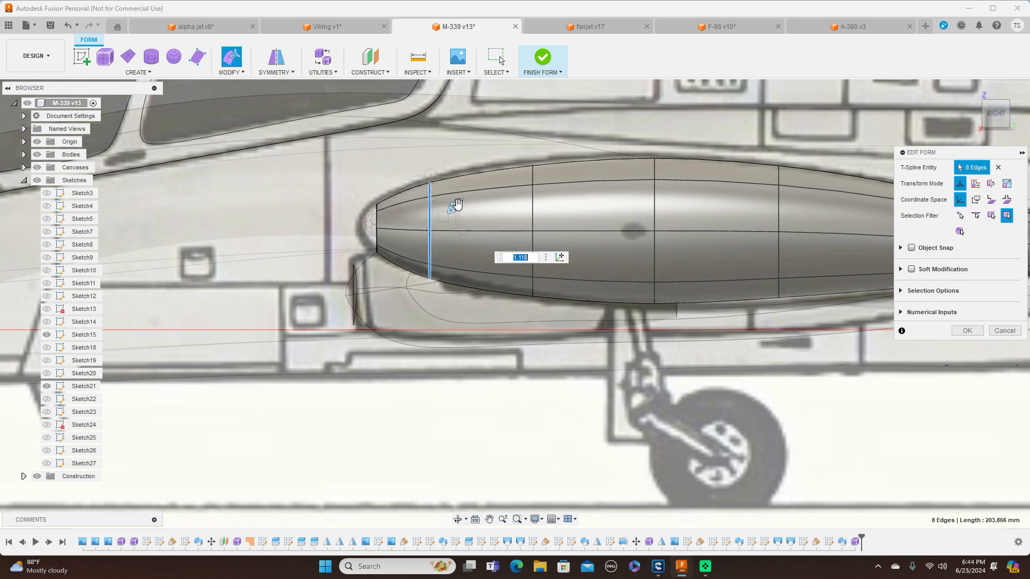
pyautogui.doubleClick(536, 207)
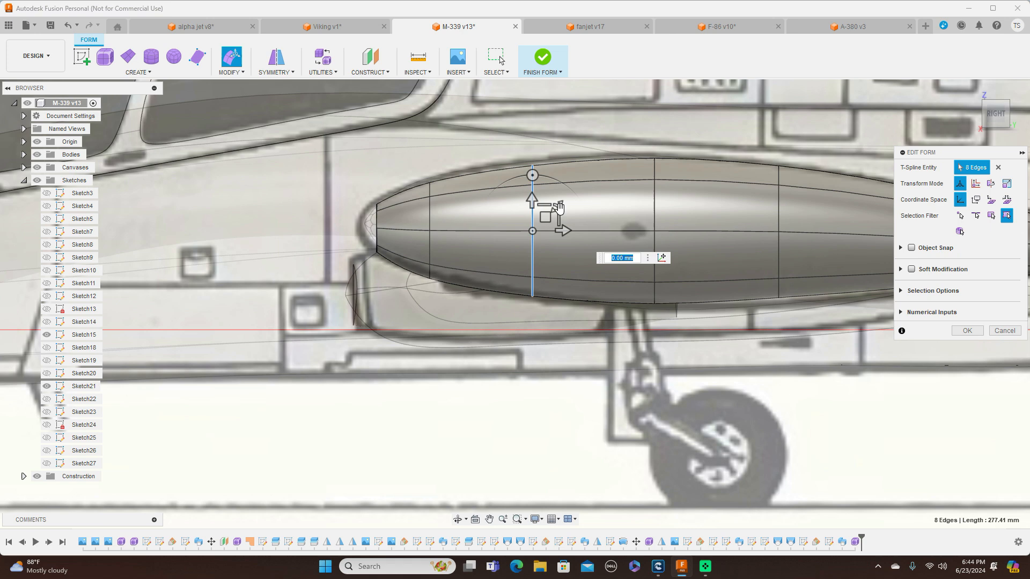
pyautogui.moveTo(557, 207); pyautogui.dragTo(559, 205)
pyautogui.scroll(1, 667, 326)
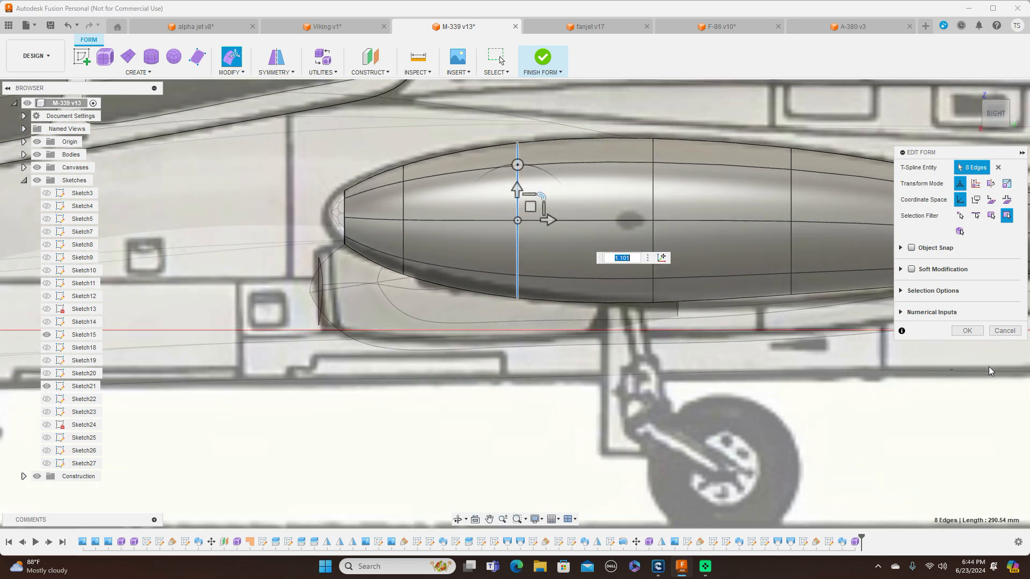
# Start Fill Hole on the tank's open front edge ring and preview the Fill Star, Collapse and Reduced Star modes from the side
pyautogui.scroll(-2, 989, 367)
pyautogui.scroll(-1, 989, 365)
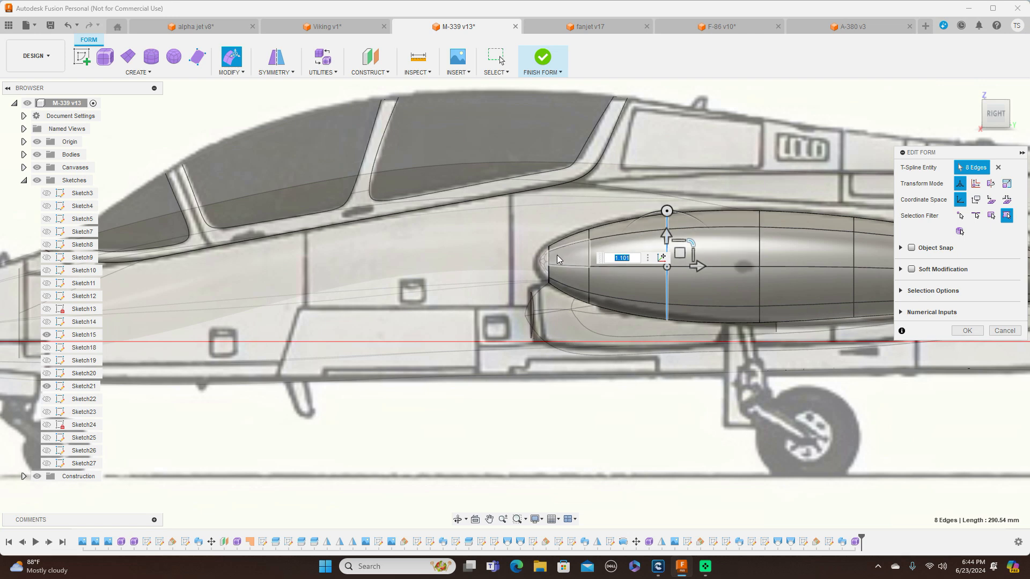
pyautogui.scroll(3, 550, 264)
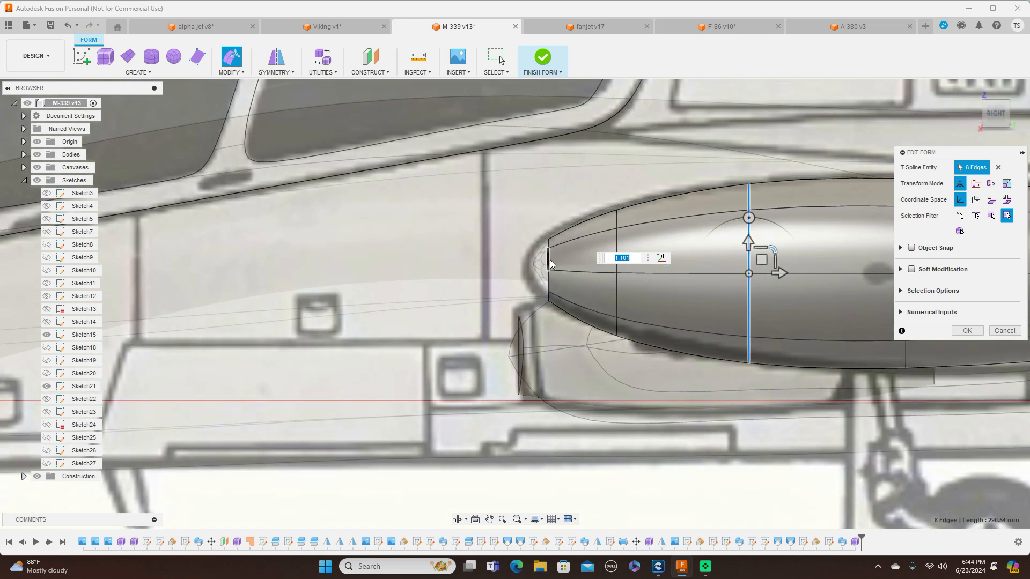
pyautogui.click(244, 72)
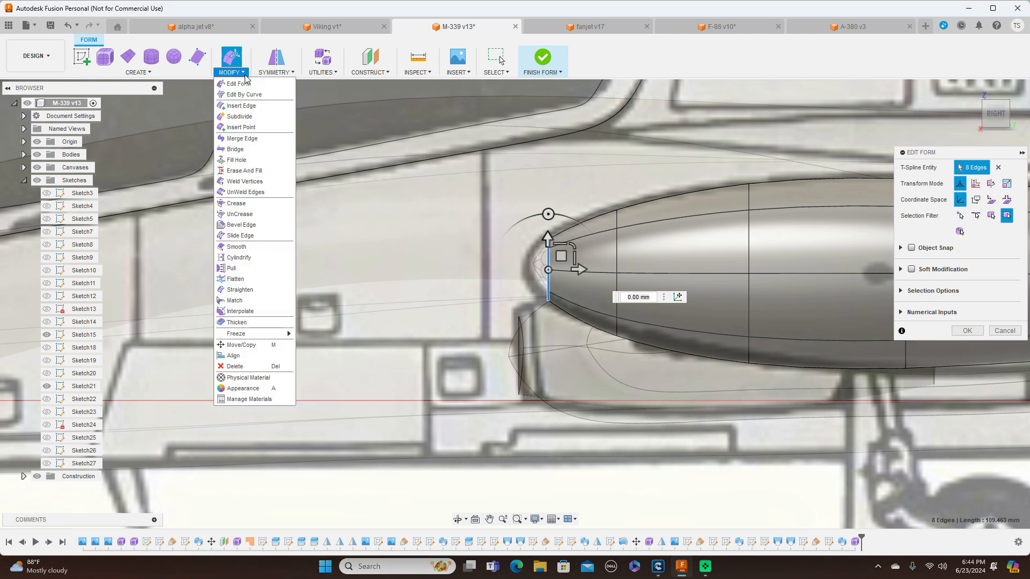
pyautogui.click(248, 160)
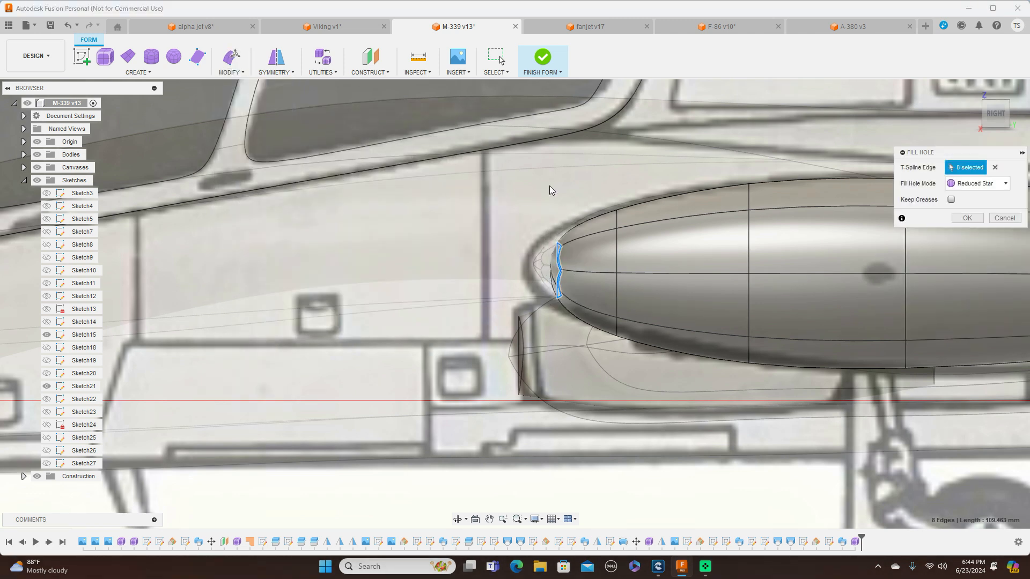
pyautogui.click(1007, 189)
pyautogui.click(991, 208)
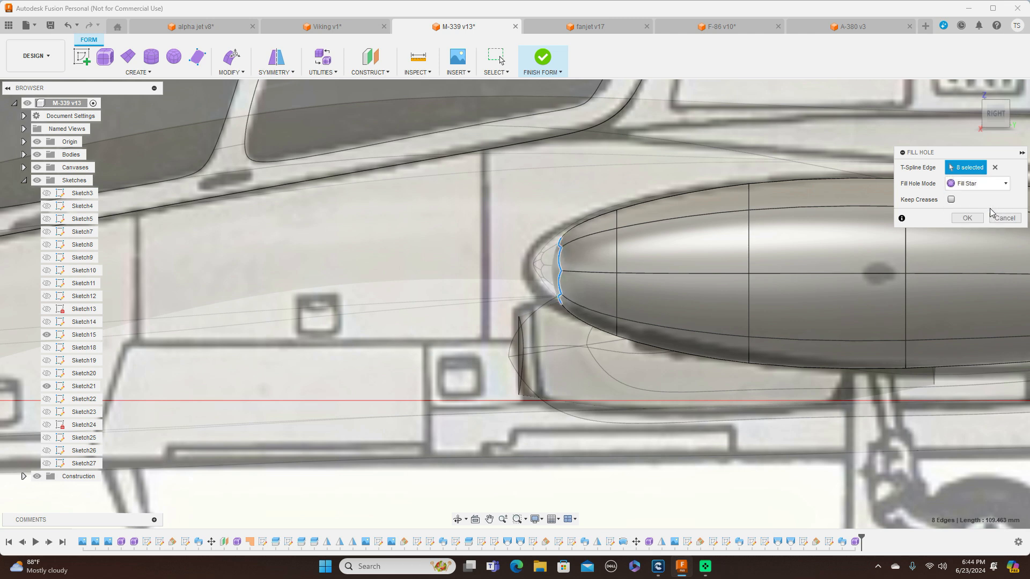
pyautogui.click(1006, 187)
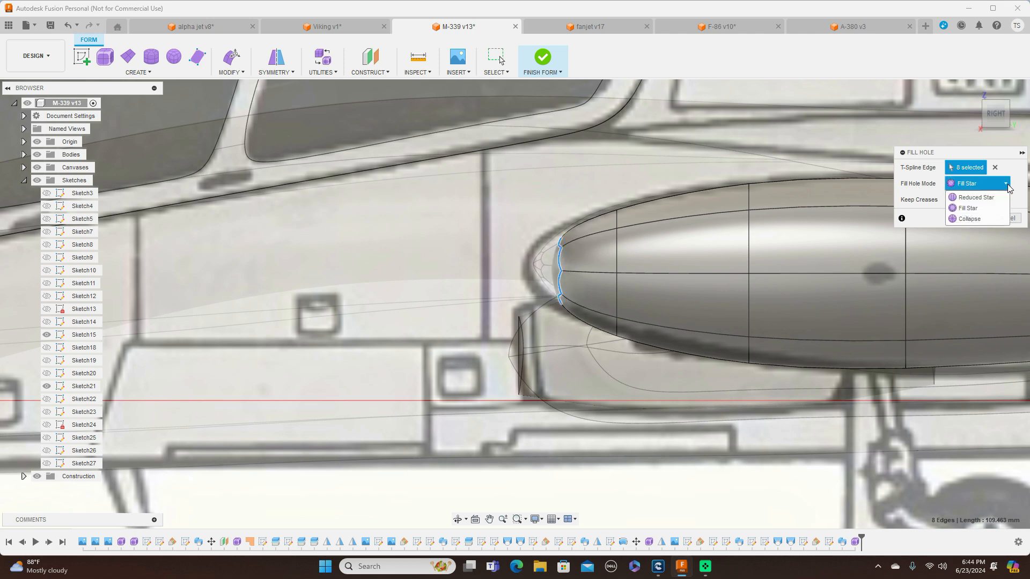
pyautogui.click(993, 219)
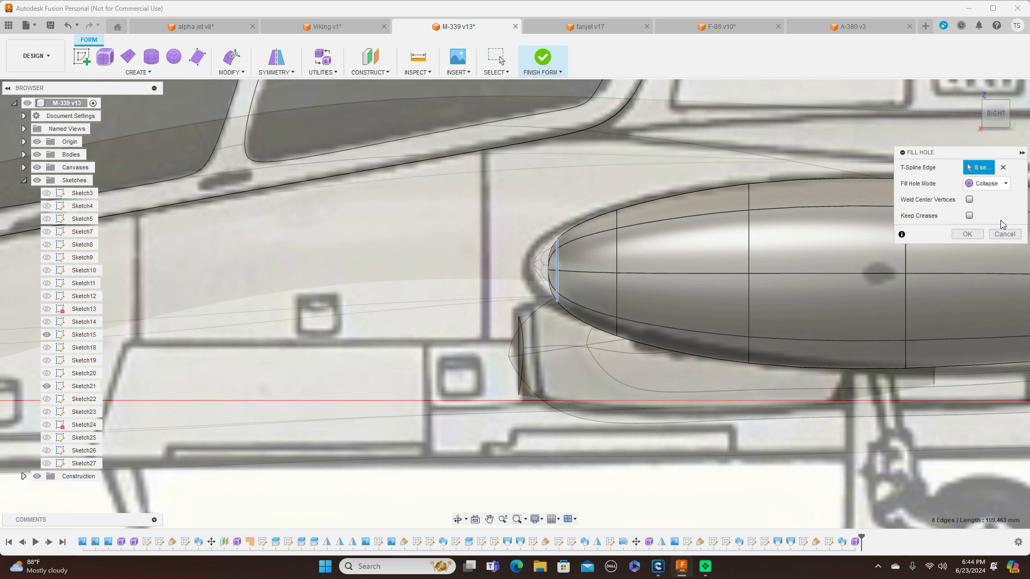
pyautogui.click(1007, 187)
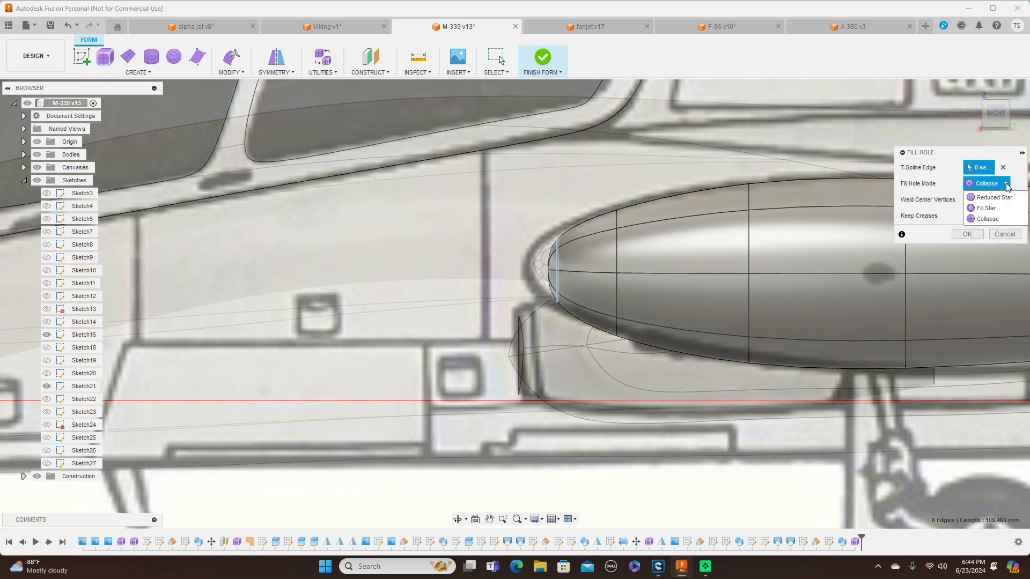
pyautogui.click(1004, 199)
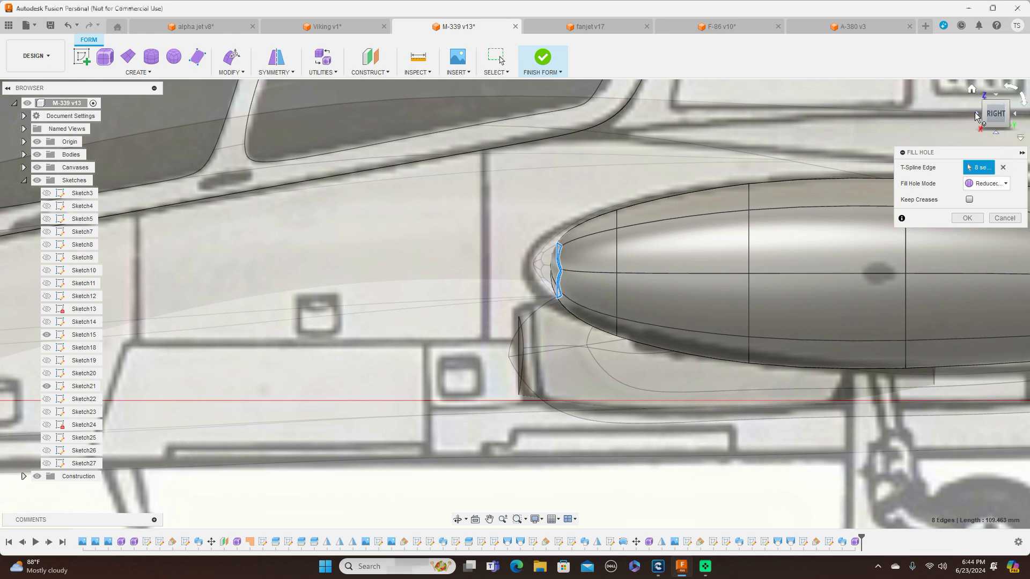
# Compare the Fill Star and Collapse modes for the tank's nose hole in the front view
pyautogui.click(976, 114)
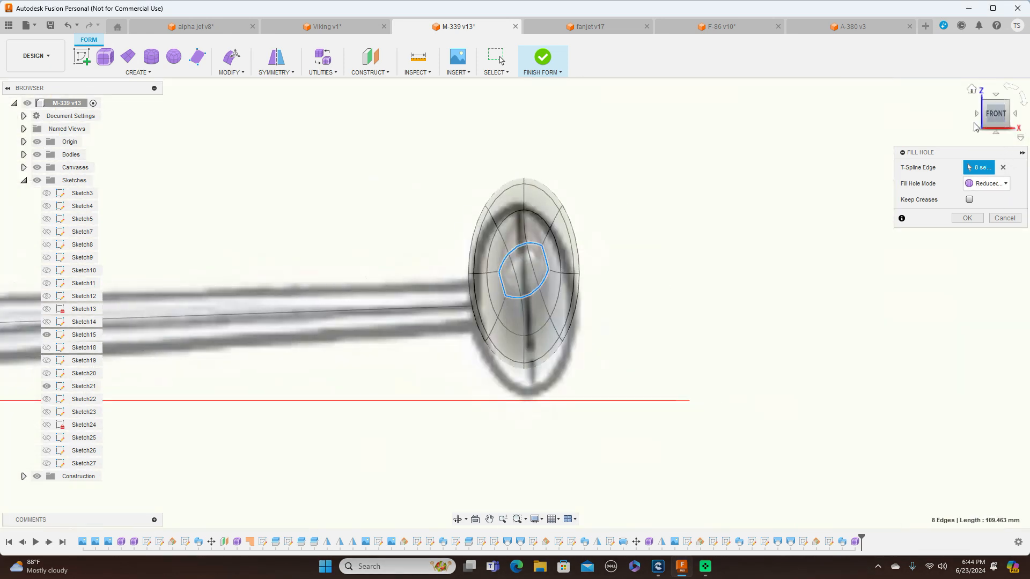
pyautogui.click(1005, 184)
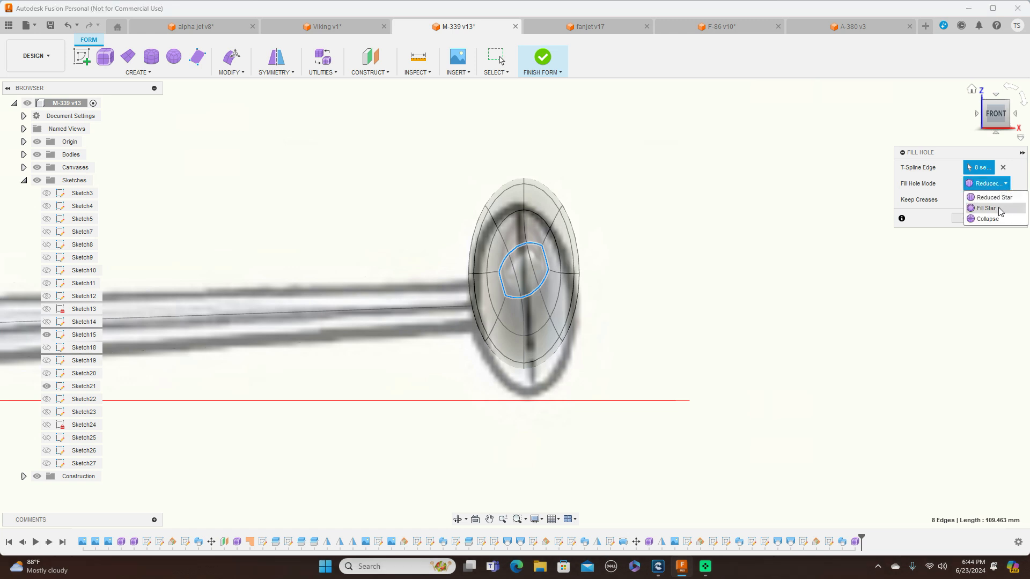
pyautogui.click(999, 208)
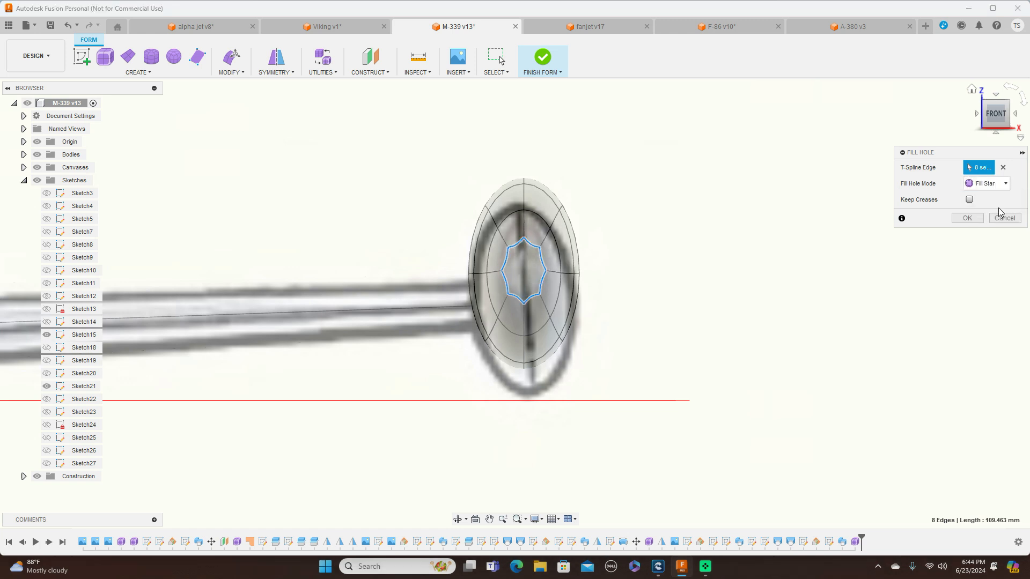
pyautogui.click(1005, 184)
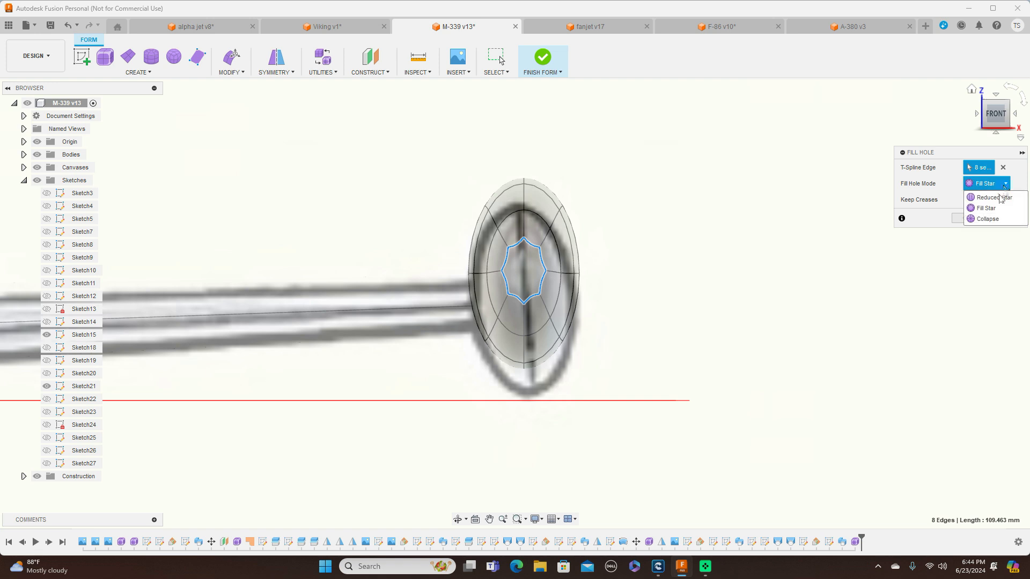
pyautogui.click(995, 219)
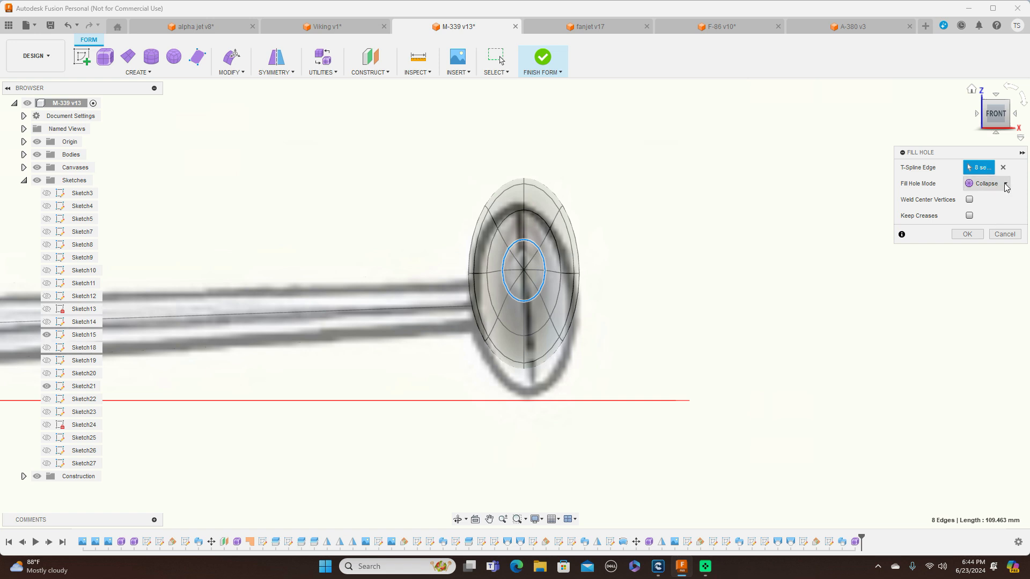
pyautogui.click(1004, 184)
pyautogui.click(992, 209)
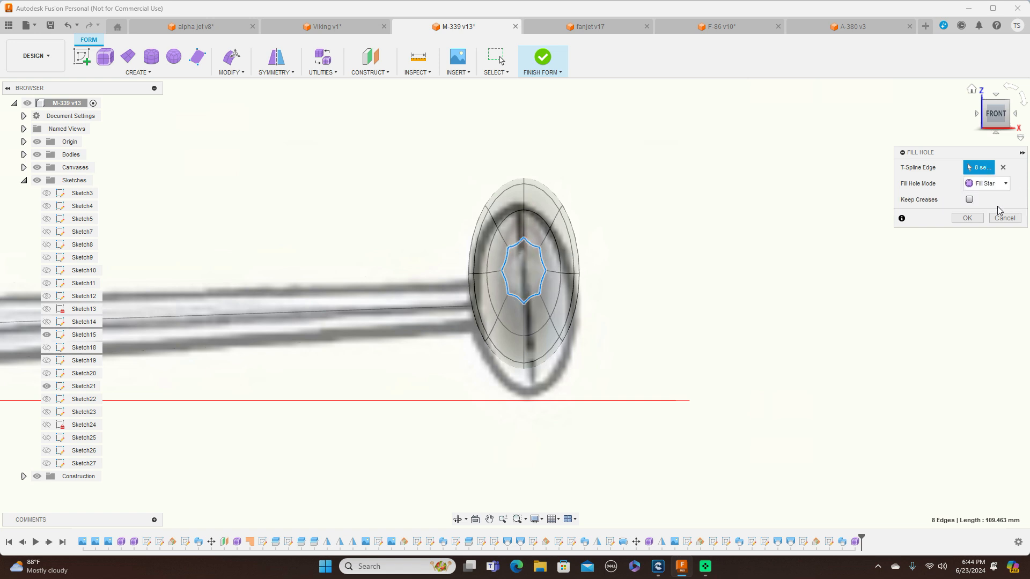
# Compare Collapse and Fill Star in the side view and close the tank's nose hole with Fill Star
pyautogui.click(1015, 116)
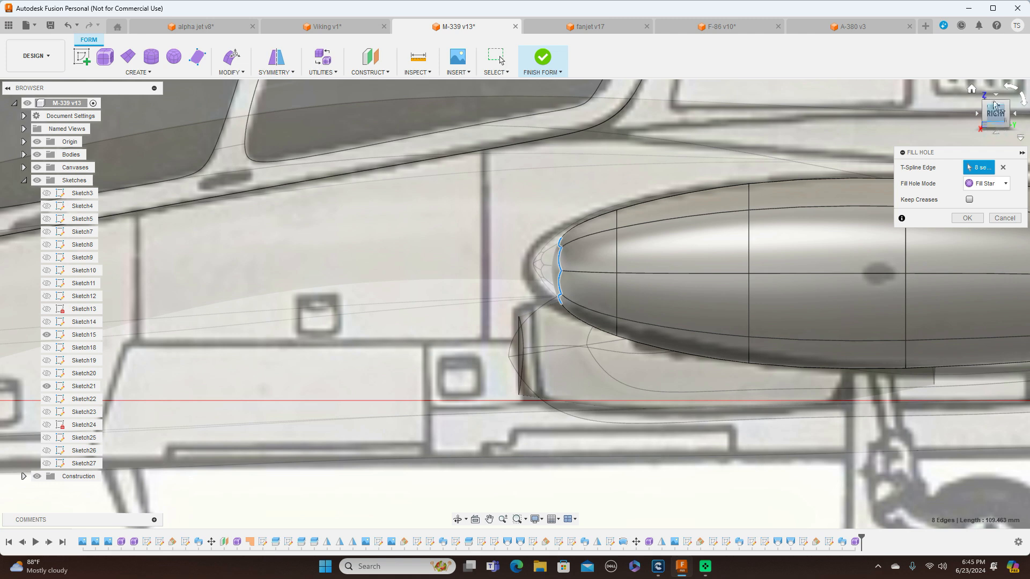
pyautogui.click(1005, 183)
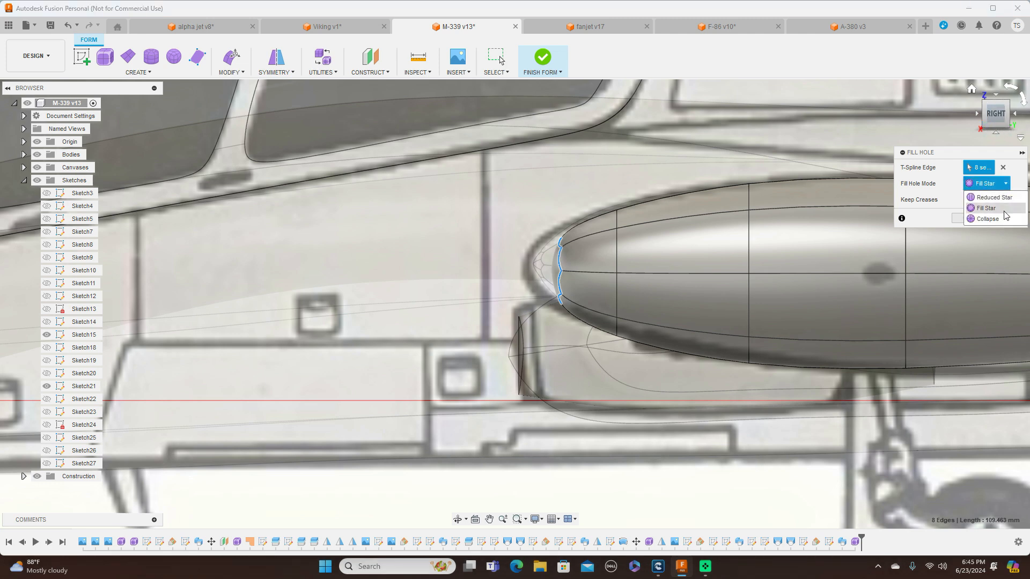
pyautogui.click(1004, 218)
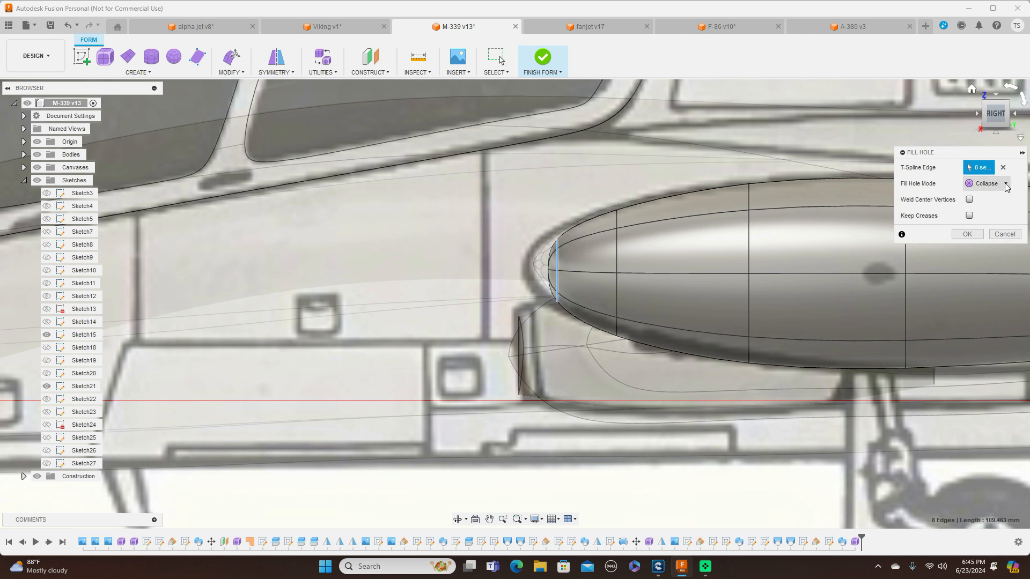
pyautogui.moveTo(987, 116); pyautogui.dragTo(998, 117)
pyautogui.click(995, 114)
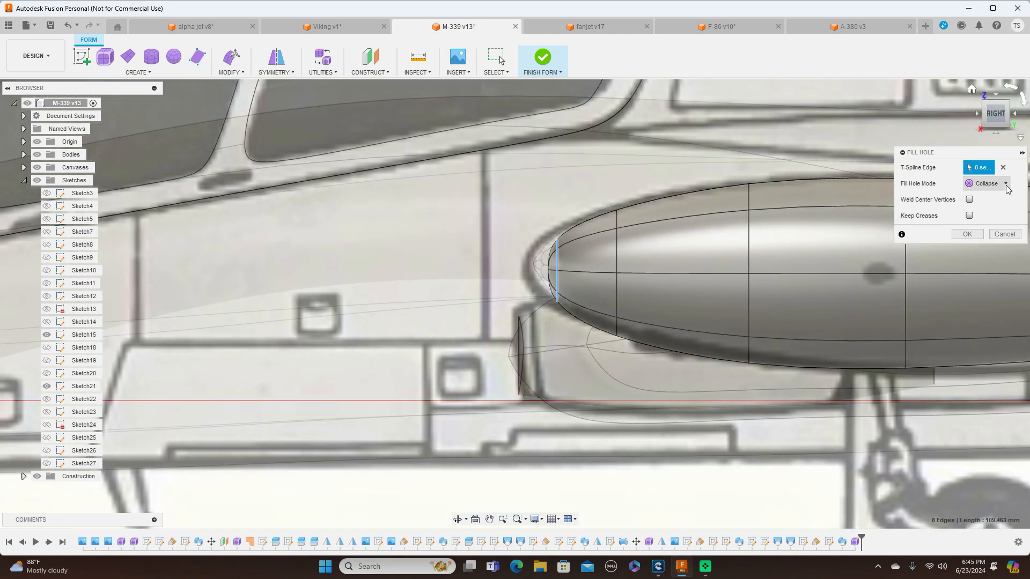
pyautogui.click(1006, 184)
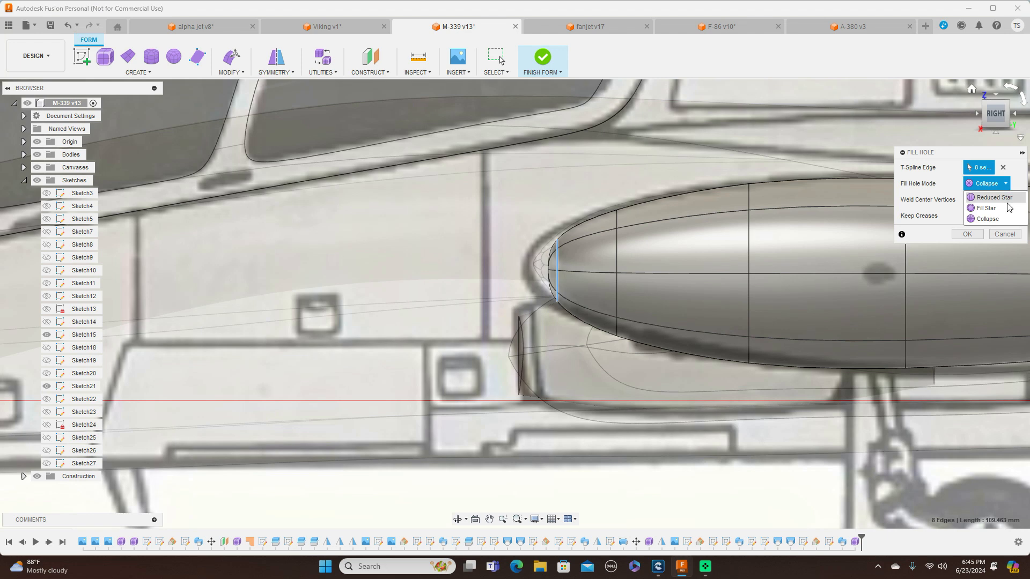
pyautogui.click(1004, 208)
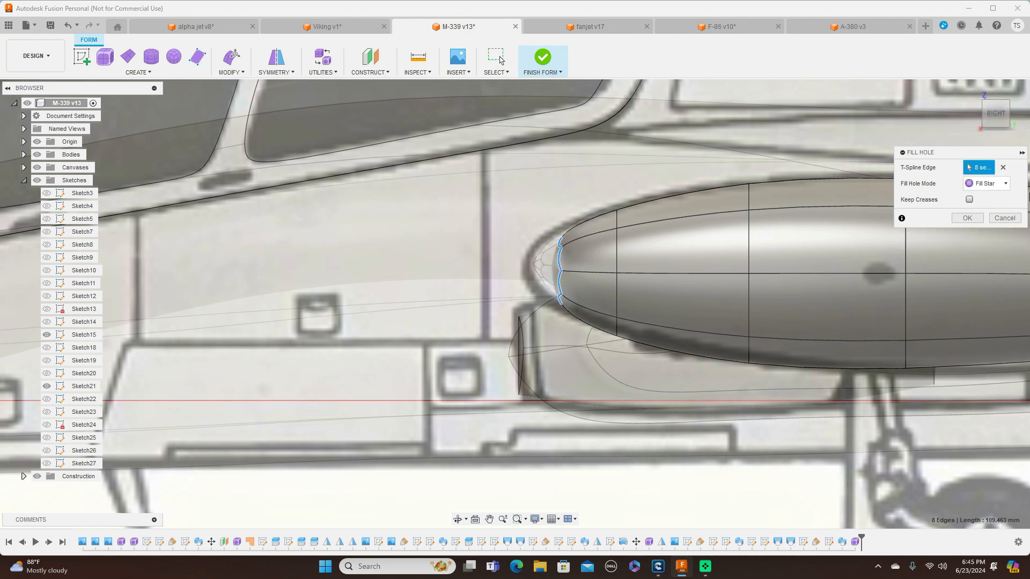
pyautogui.click(966, 218)
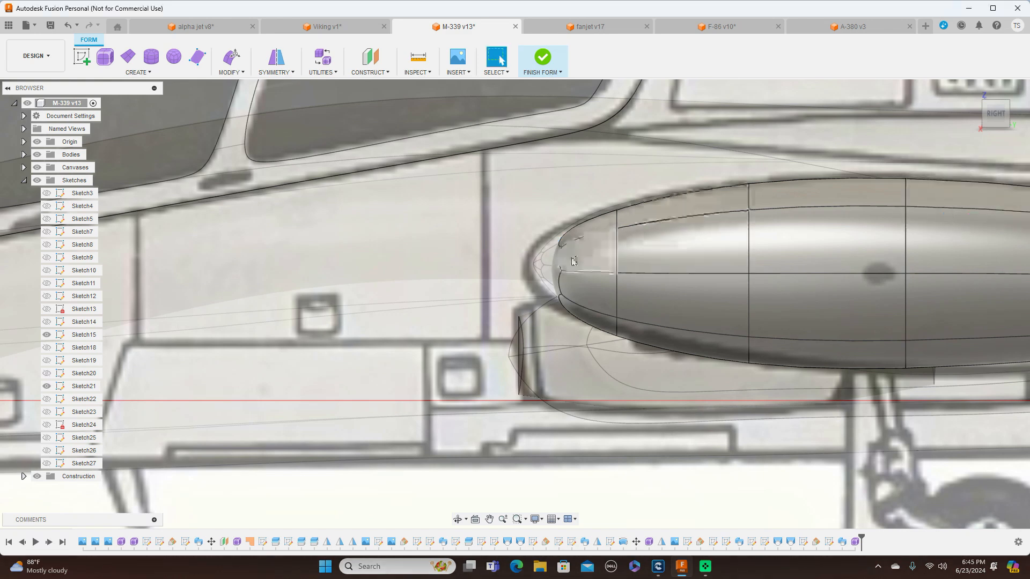
# Move the nose cap face forward about 18.773 mm with Edit Form to reach the drawn tank nose
pyautogui.click(556, 271)
pyautogui.rightClick(556, 272)
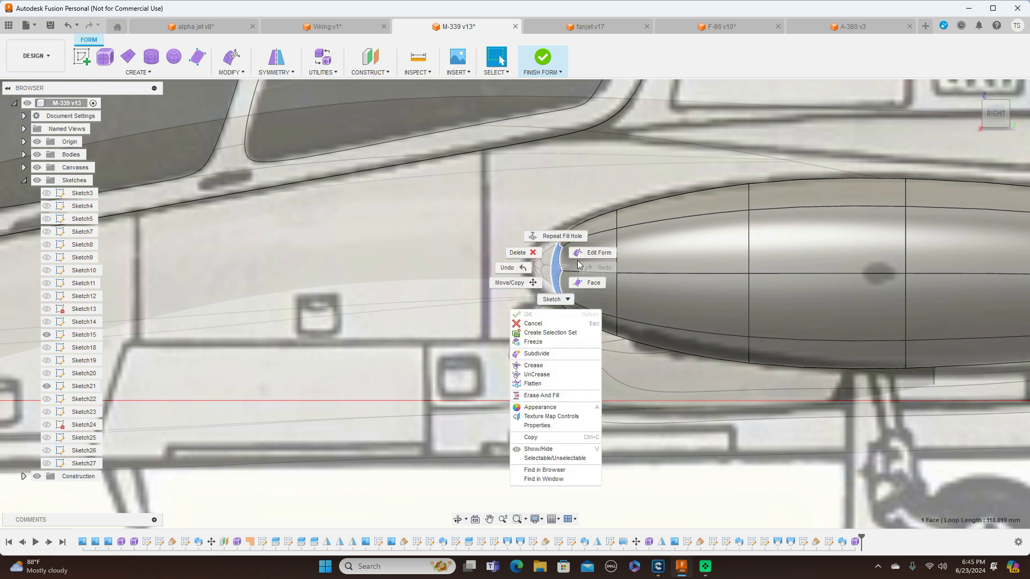
pyautogui.click(589, 220)
pyautogui.moveTo(578, 253); pyautogui.dragTo(547, 256)
pyautogui.scroll(-3, 656, 141)
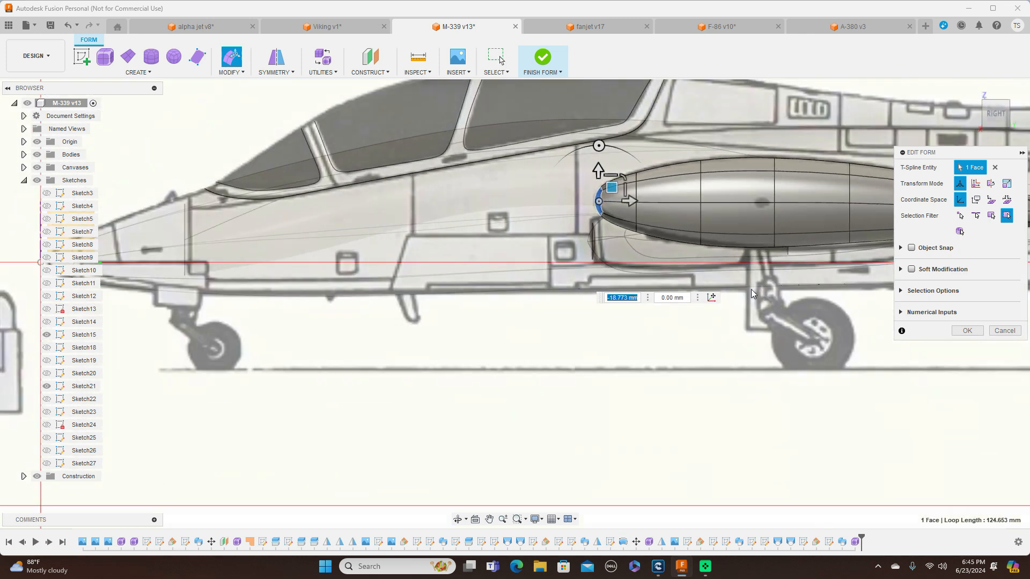
pyautogui.click(965, 331)
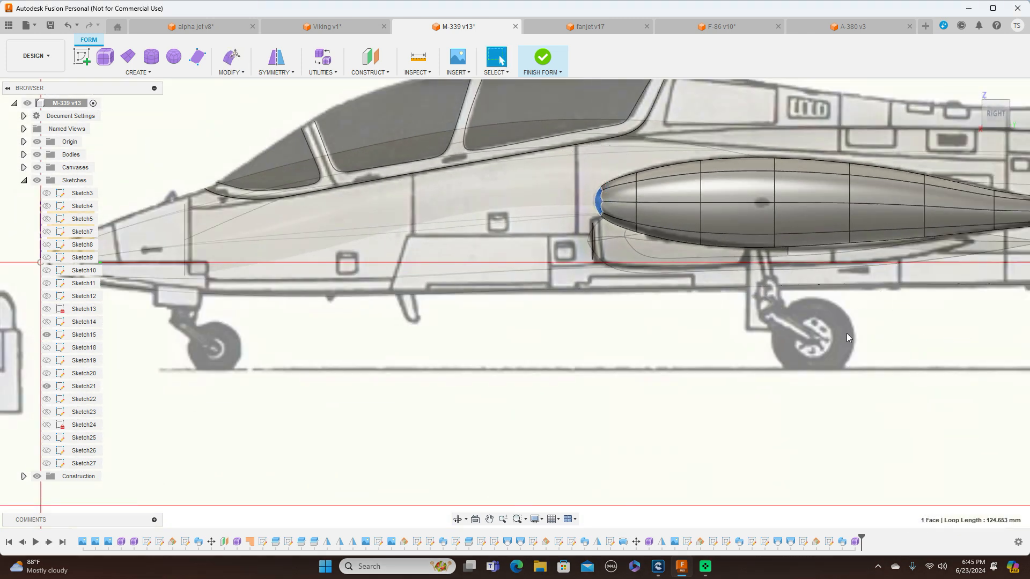
# Shrink the tank's open rear edge ring with Edit Form to fit the tail outline in the side drawing
pyautogui.scroll(2, 866, 337)
pyautogui.scroll(5, 866, 337)
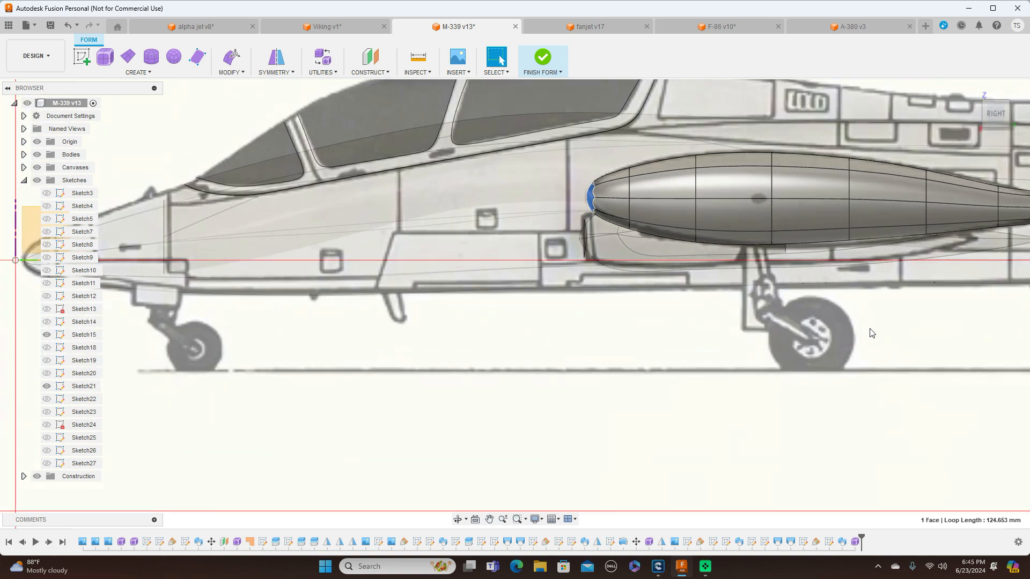
pyautogui.scroll(4, 746, 272)
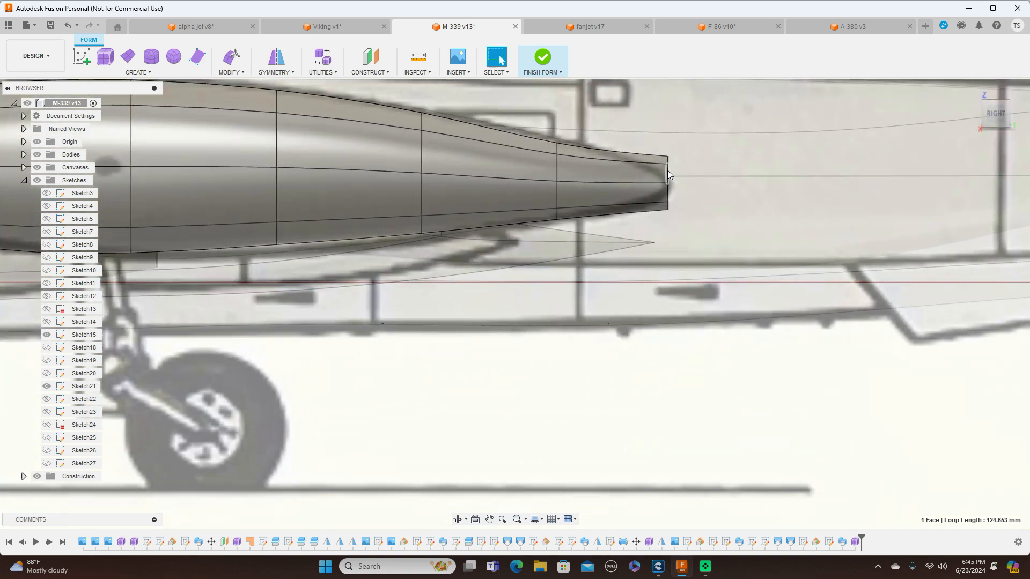
pyautogui.scroll(1, 667, 174)
pyautogui.doubleClick(667, 173)
pyautogui.rightClick(670, 173)
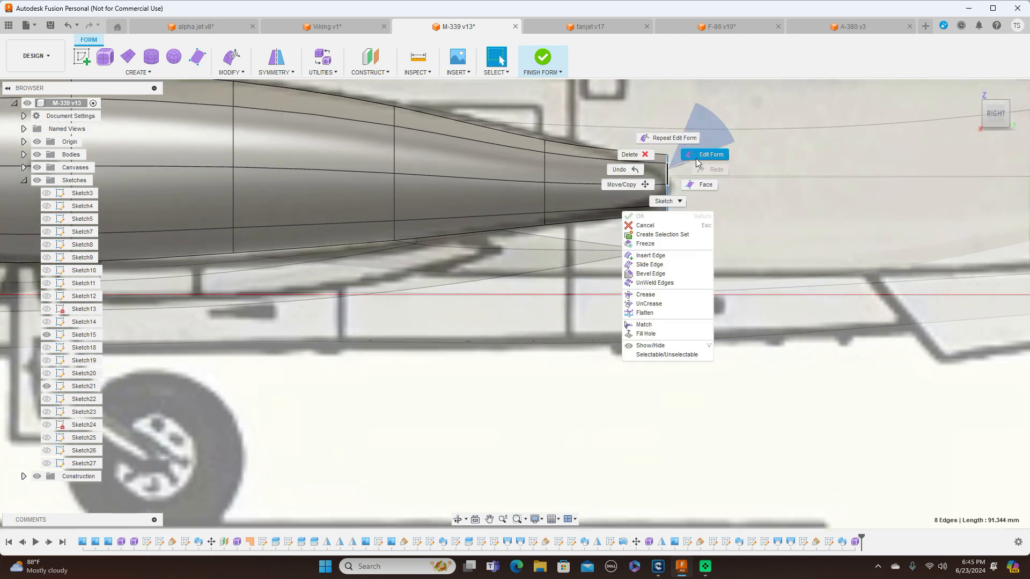
pyautogui.click(700, 152)
pyautogui.moveTo(680, 171); pyautogui.dragTo(658, 163)
pyautogui.scroll(-3, 680, 250)
pyautogui.moveTo(723, 320); pyautogui.dragTo(811, 348, button='middle')
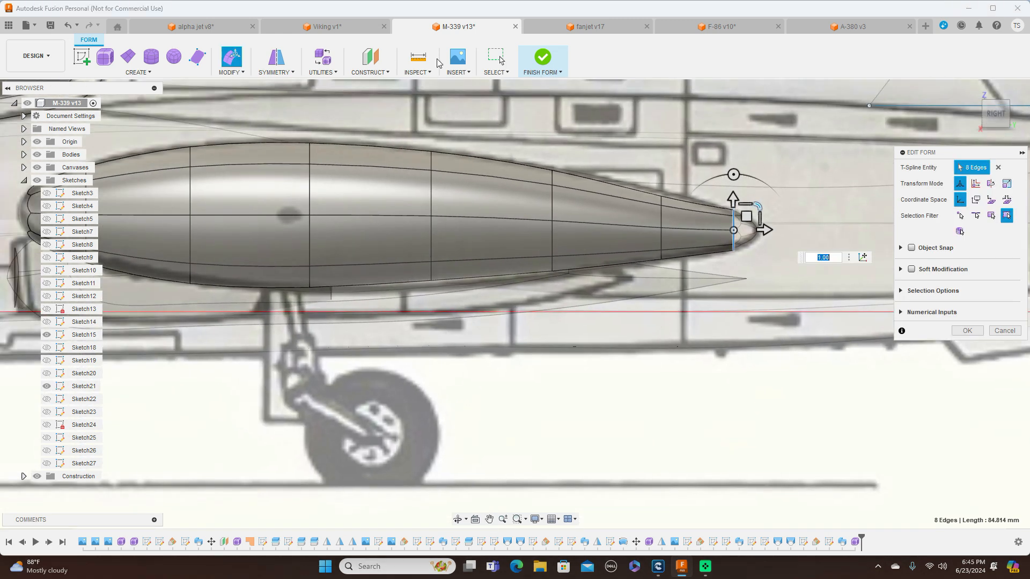
# Close the tank's open rear edge ring with Fill Hole in Fill Star mode
pyautogui.click(246, 74)
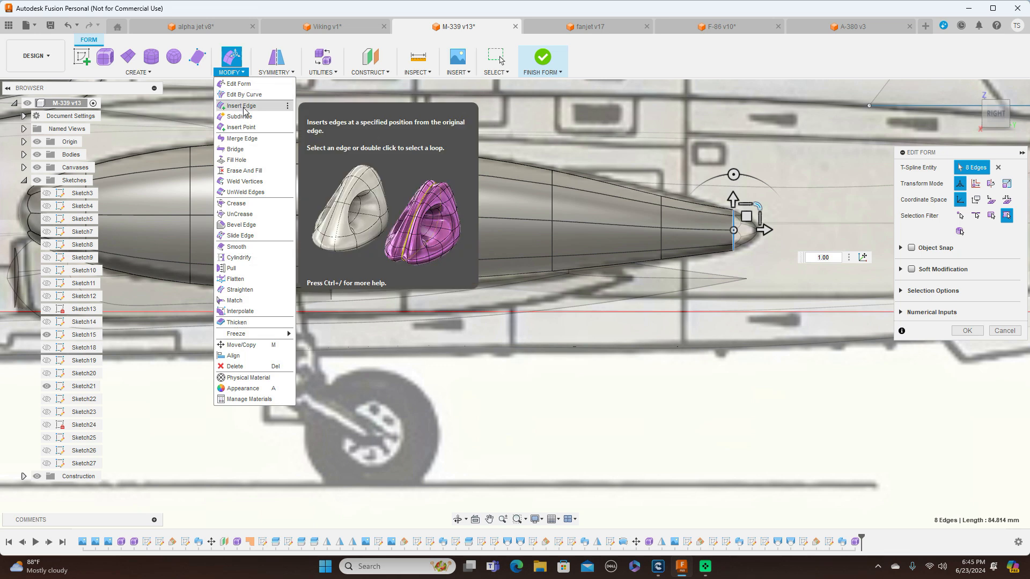
pyautogui.click(236, 160)
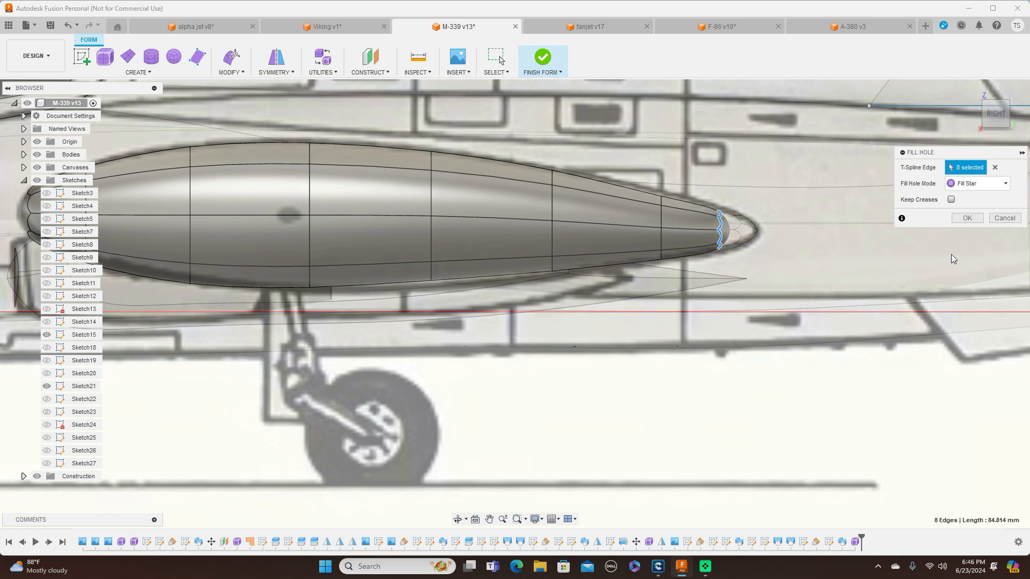
pyautogui.click(968, 218)
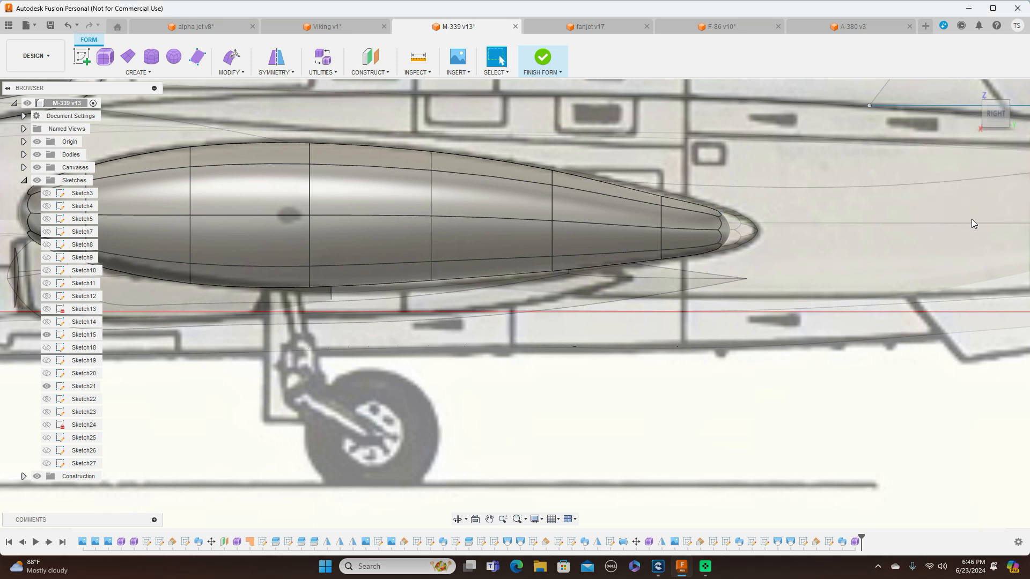
# Move the tail cap face rearward 20 mm with Edit Form to reach the drawn tank tail
pyautogui.click(726, 230)
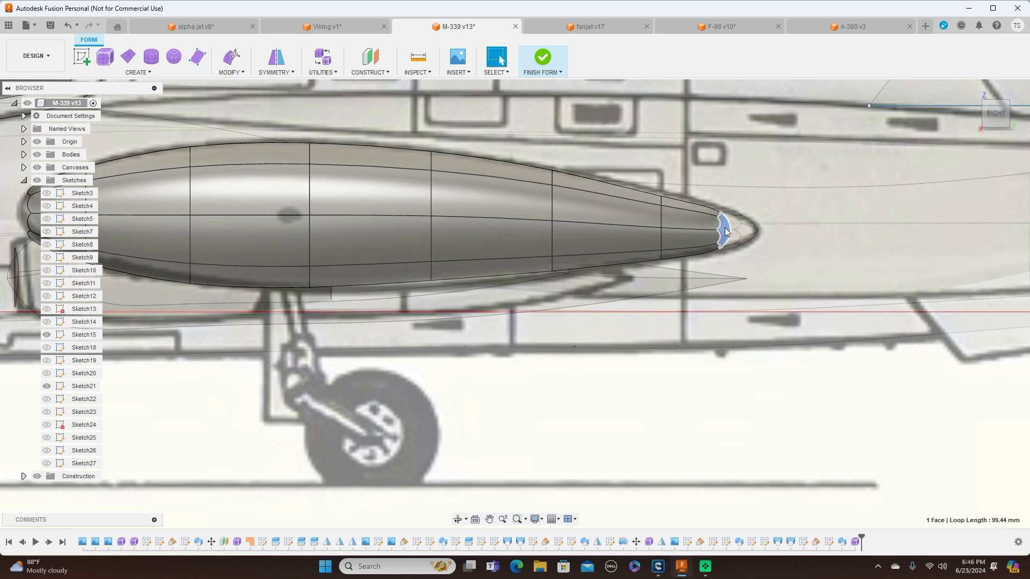
pyautogui.rightClick(777, 226)
pyautogui.click(828, 215)
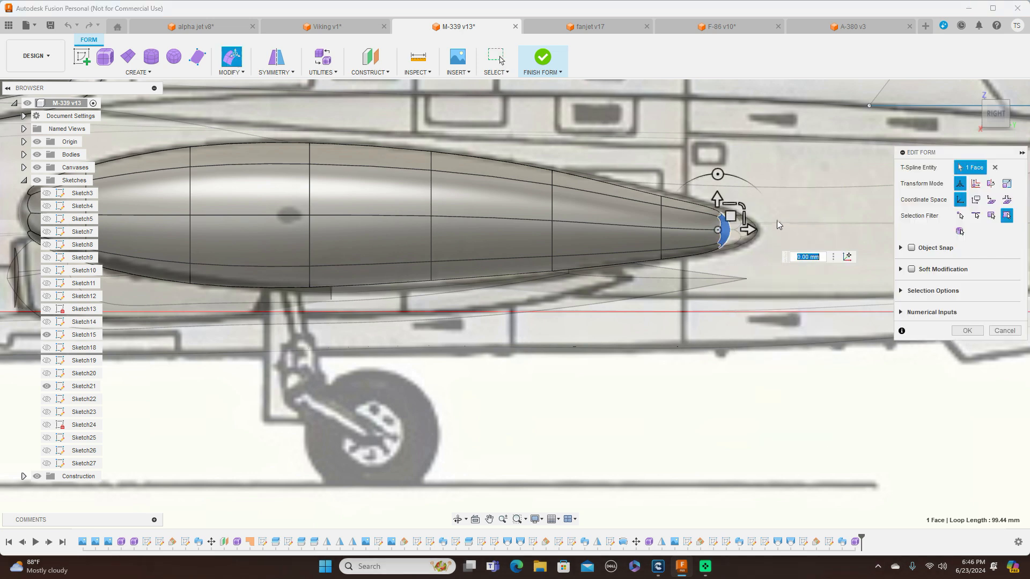
pyautogui.moveTo(750, 230); pyautogui.dragTo(774, 229)
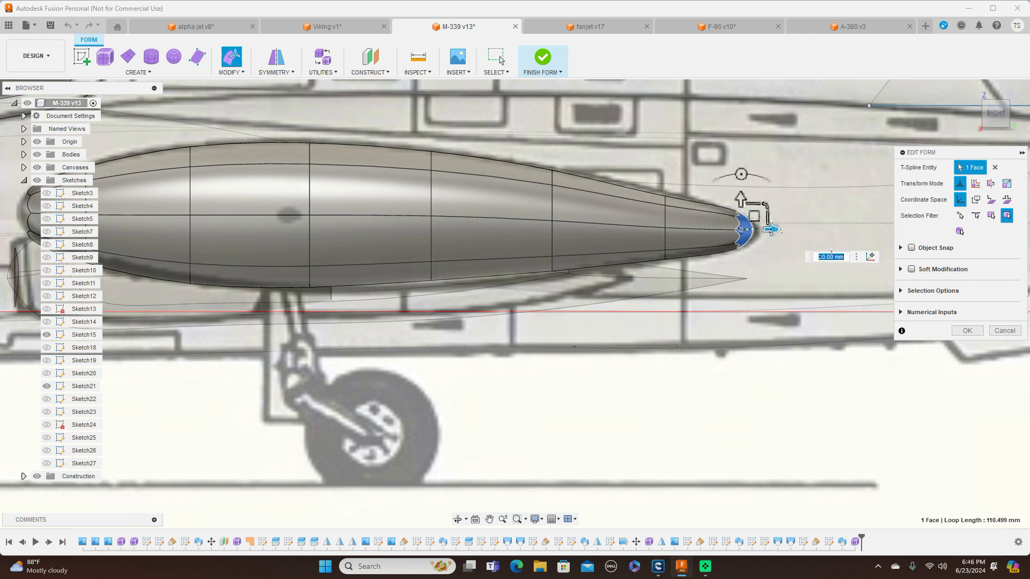
pyautogui.scroll(-4, 844, 272)
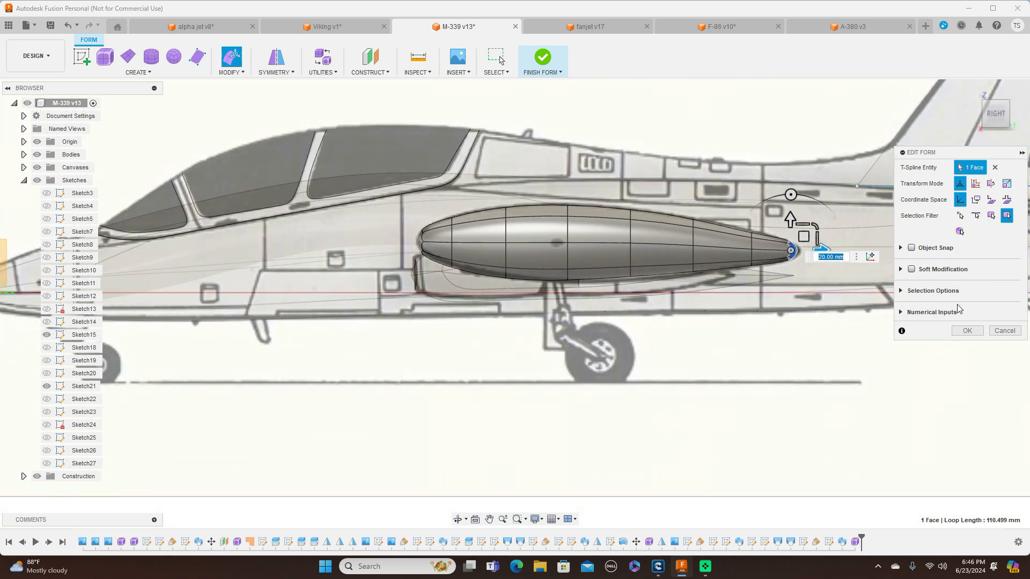
pyautogui.click(967, 331)
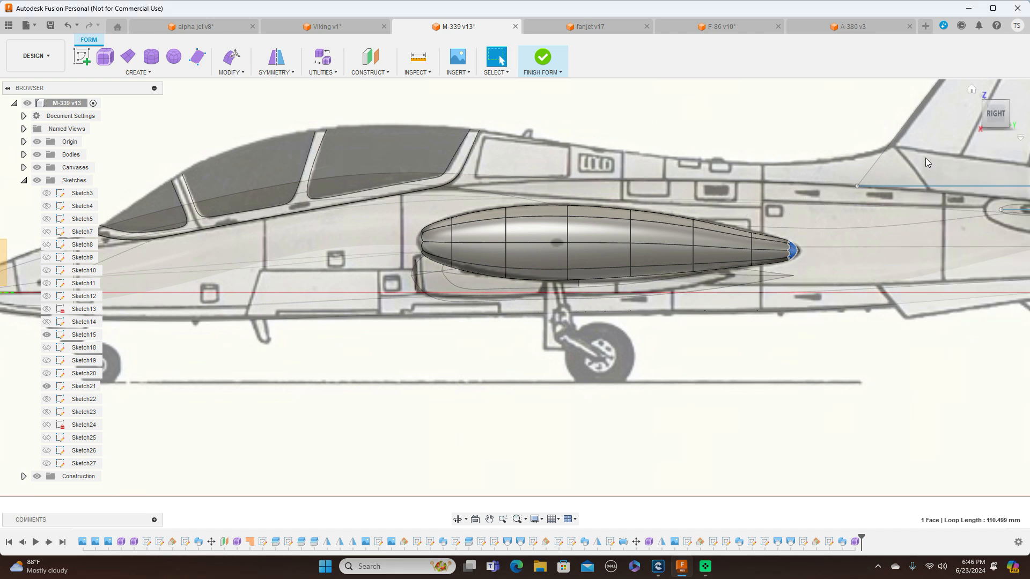
# Finish the tank form and check the resulting solid body against the front and side drawings
pyautogui.click(560, 73)
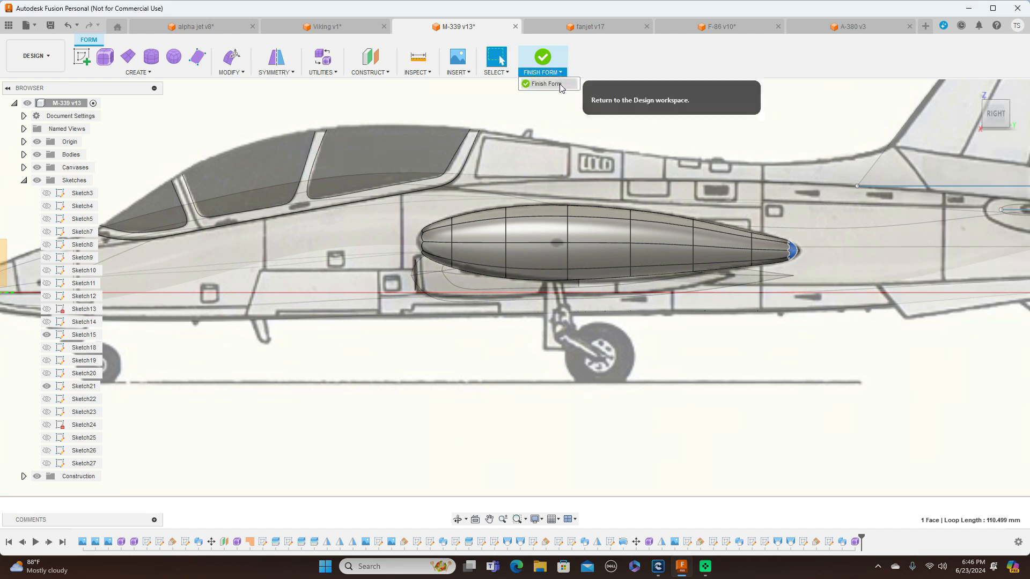
pyautogui.click(555, 85)
pyautogui.scroll(-4, 905, 148)
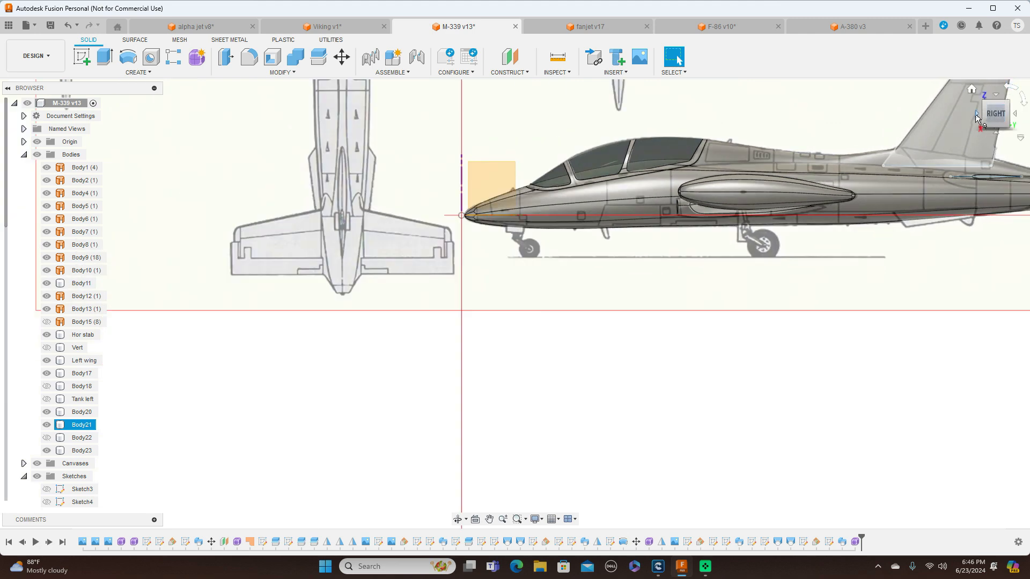
pyautogui.click(976, 113)
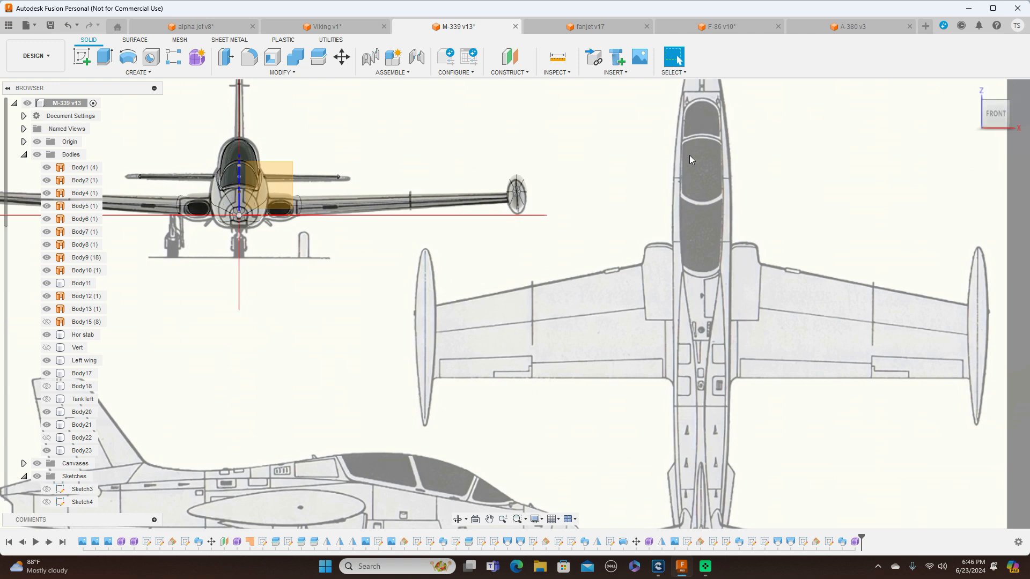
pyautogui.scroll(2, 690, 158)
pyautogui.scroll(-2, 690, 155)
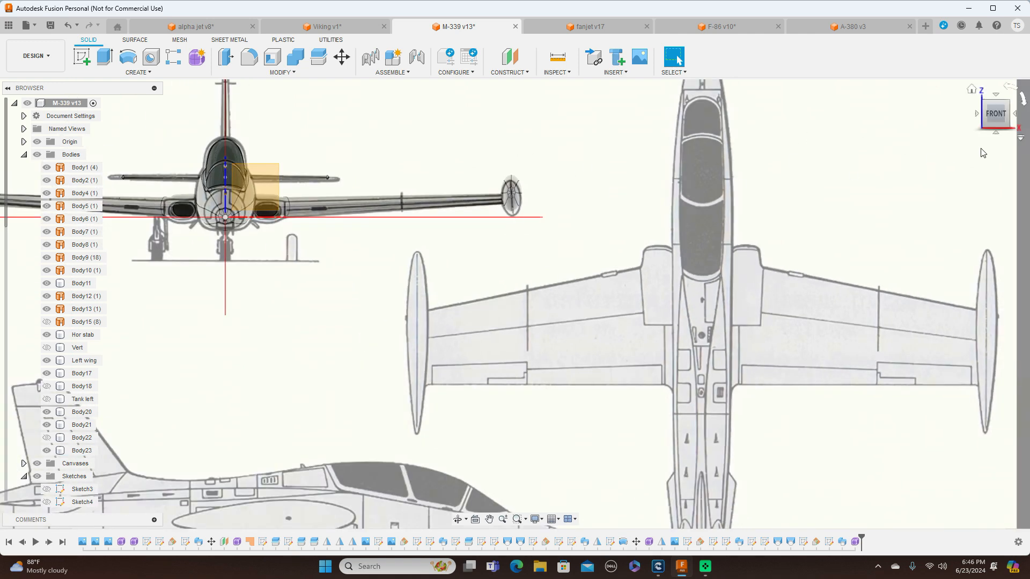
pyautogui.click(1016, 117)
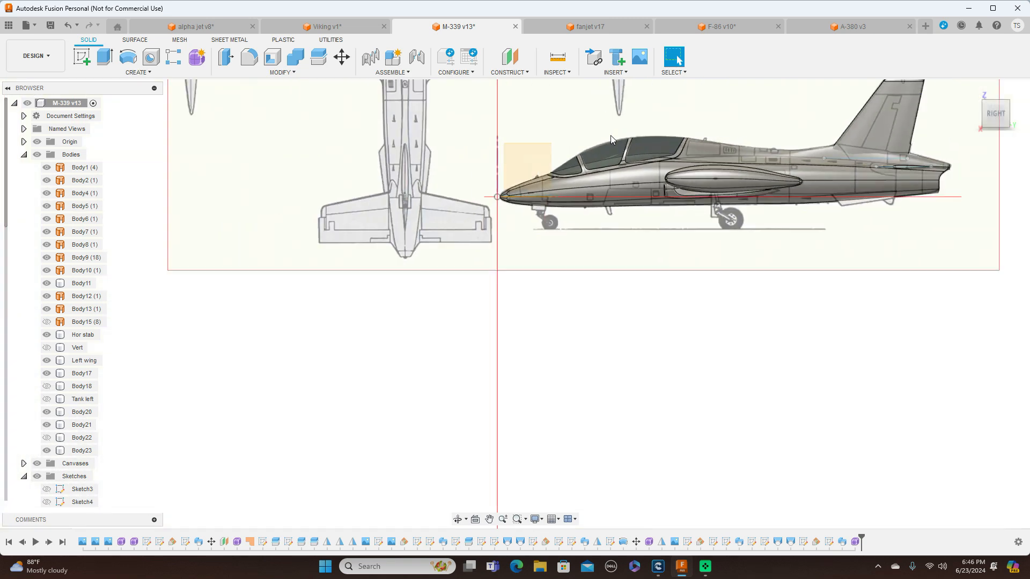
pyautogui.scroll(4, 610, 135)
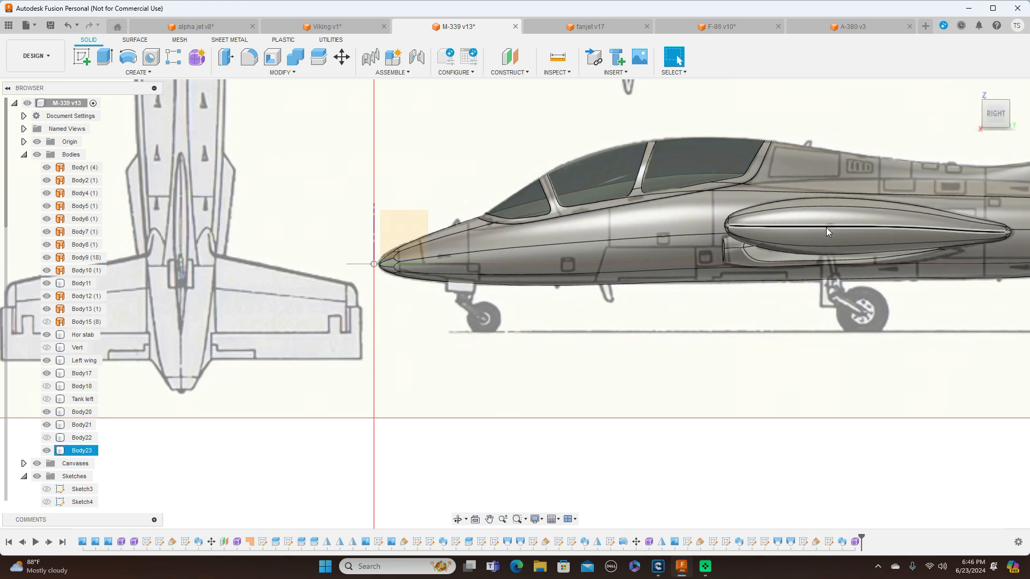
pyautogui.rightClick(73, 452)
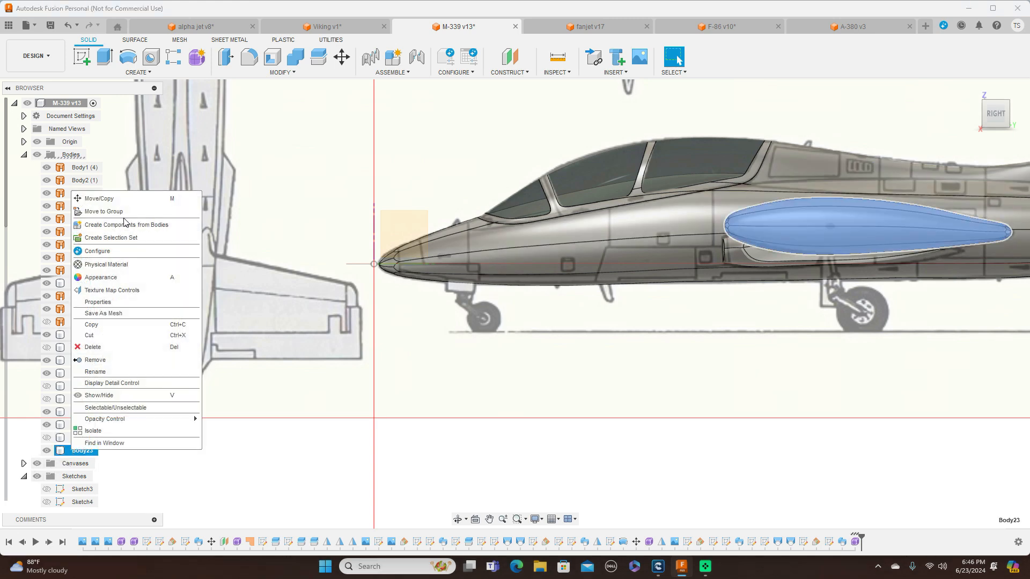
pyautogui.click(99, 198)
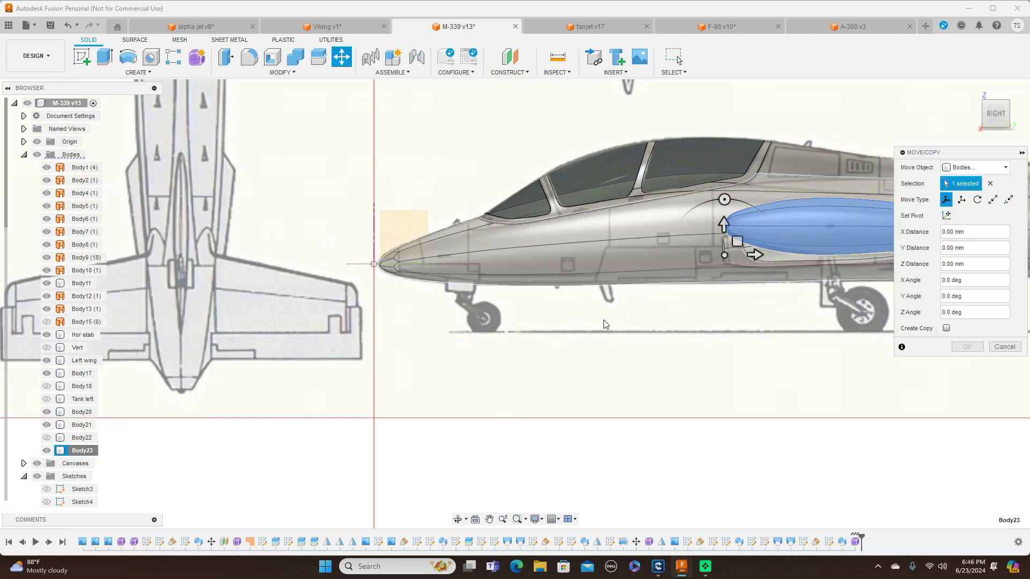
pyautogui.moveTo(660, 352); pyautogui.dragTo(522, 347, button='middle')
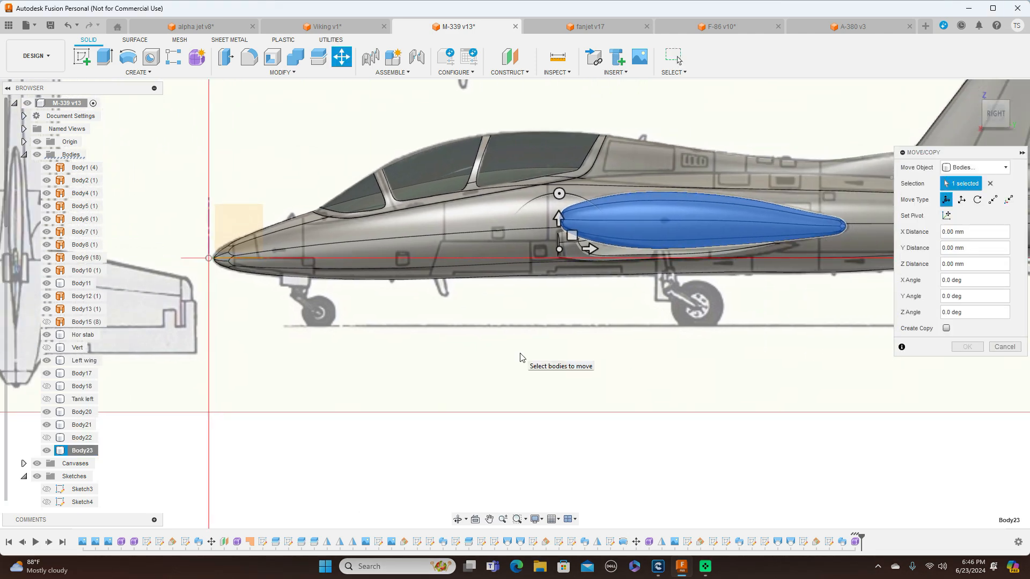
pyautogui.click(560, 218)
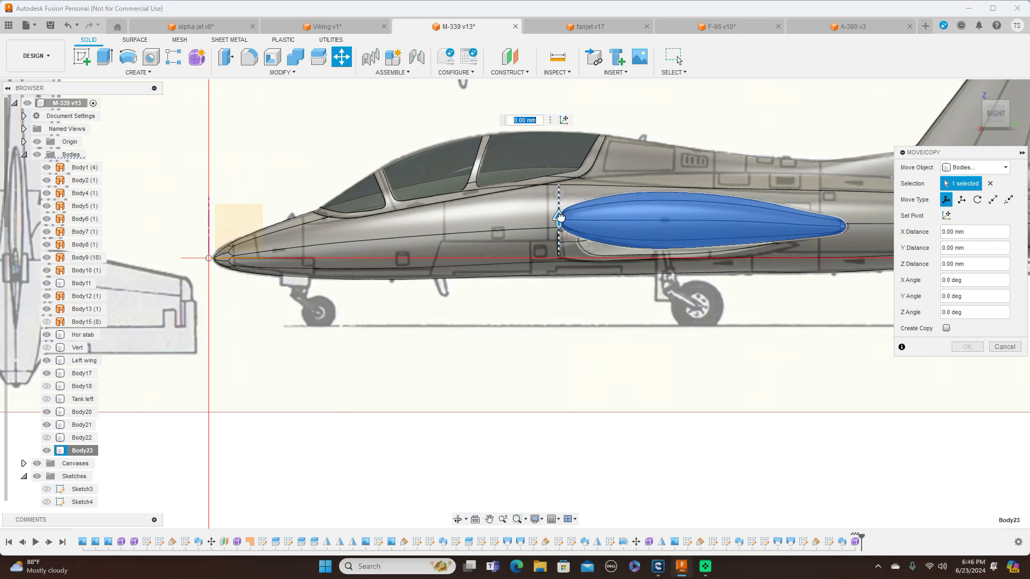
pyautogui.moveTo(560, 218); pyautogui.dragTo(560, 221)
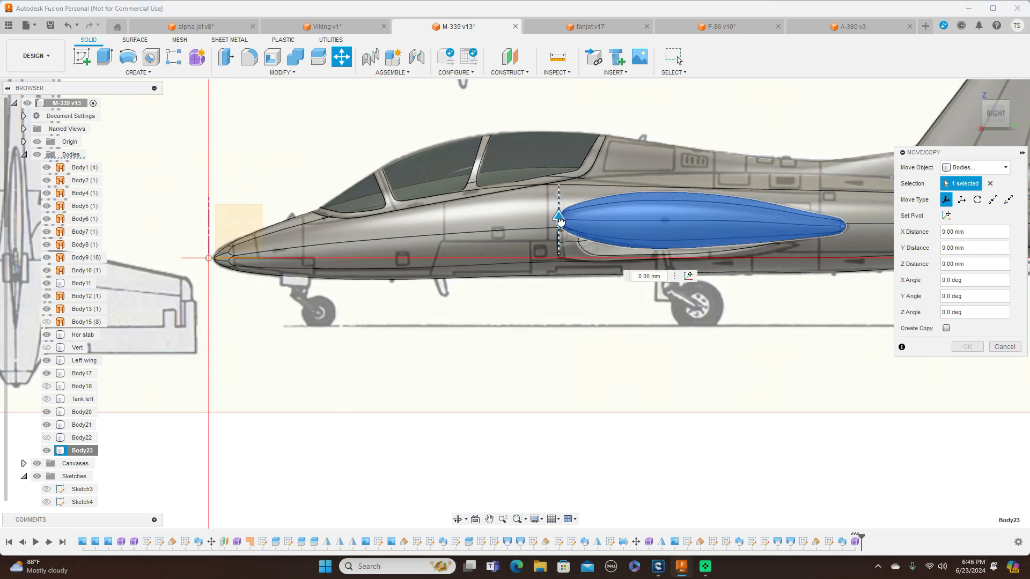
pyautogui.scroll(4, 560, 221)
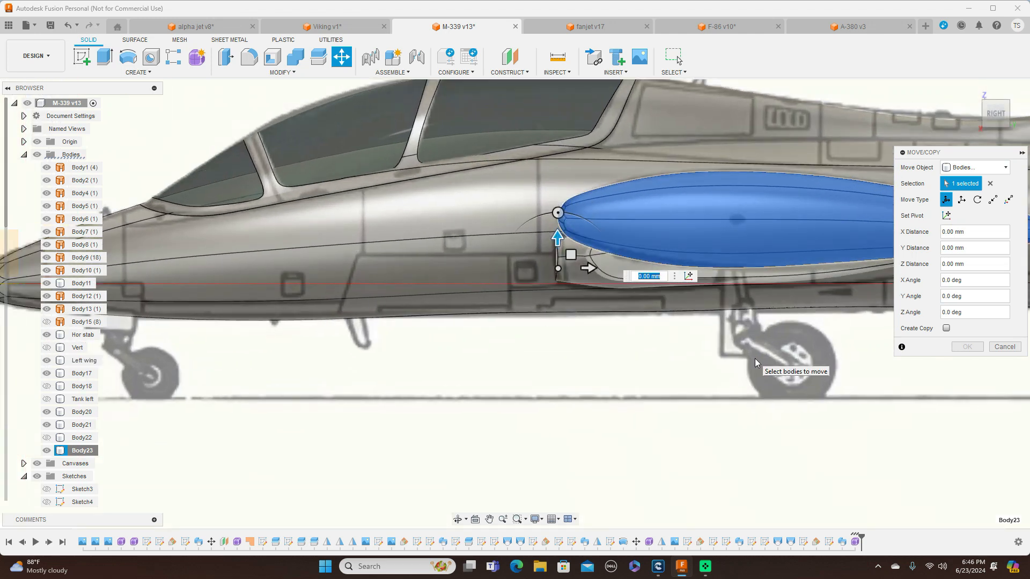
pyautogui.click(1003, 347)
# Hide the reference canvases, the sketches and the origin geometry so that only the aircraft bodies remain displayed
pyautogui.scroll(-5, 978, 275)
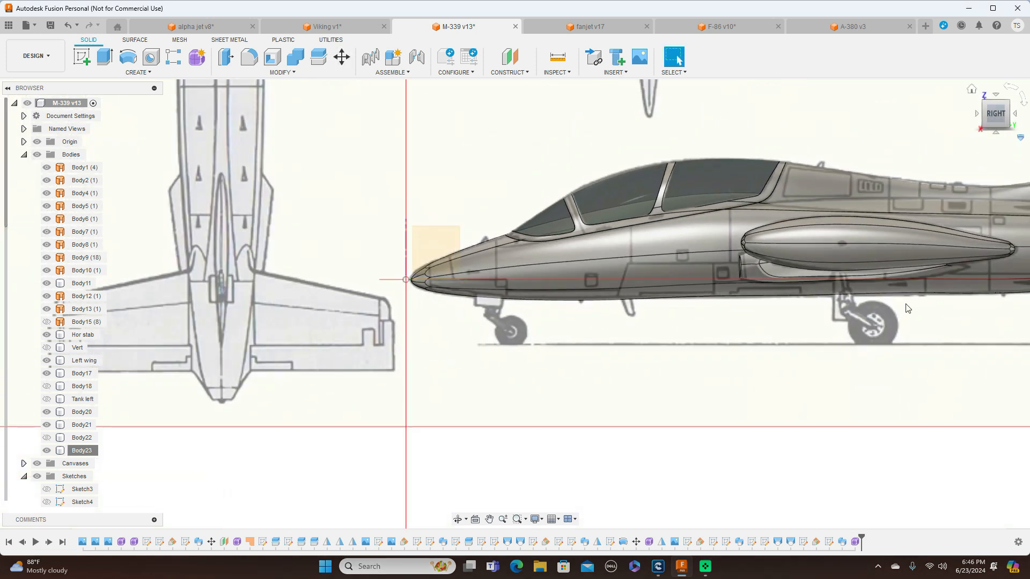
pyautogui.scroll(-6, 906, 308)
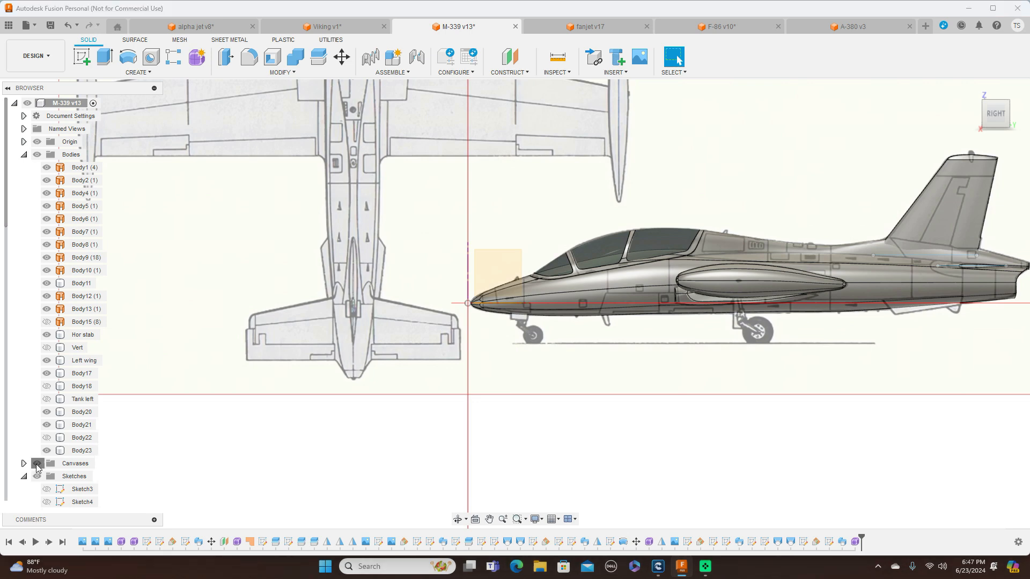
pyautogui.click(37, 463)
pyautogui.moveTo(997, 119)
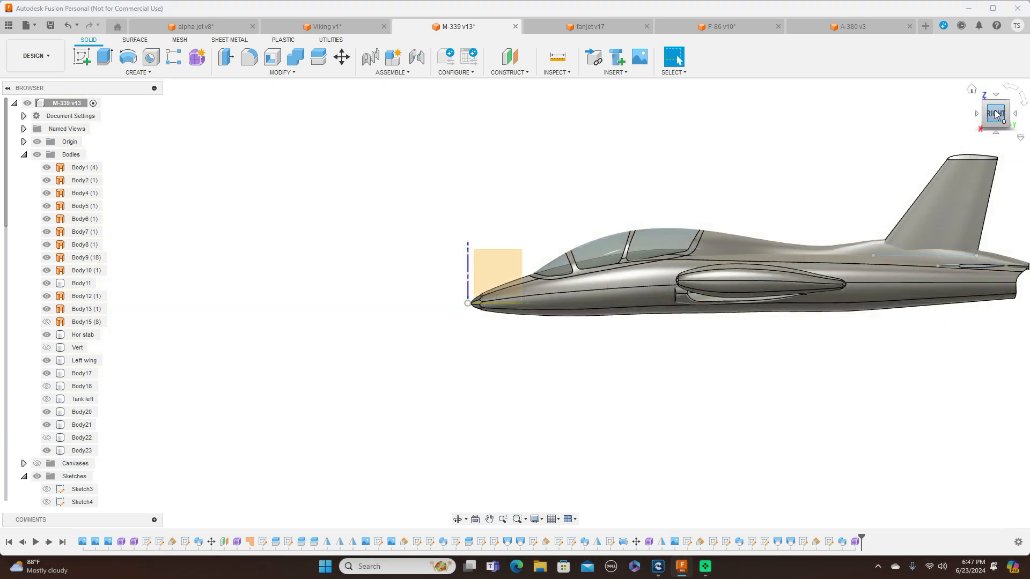
pyautogui.moveTo(998, 123)
pyautogui.mouseDown()
pyautogui.moveTo(1009, 137)
pyautogui.moveTo(1018, 128)
pyautogui.mouseUp()
pyautogui.moveTo(798, 179)
pyautogui.mouseDown(button='middle')
pyautogui.moveTo(836, 251)
pyautogui.moveTo(825, 280)
pyautogui.mouseUp(button='middle')
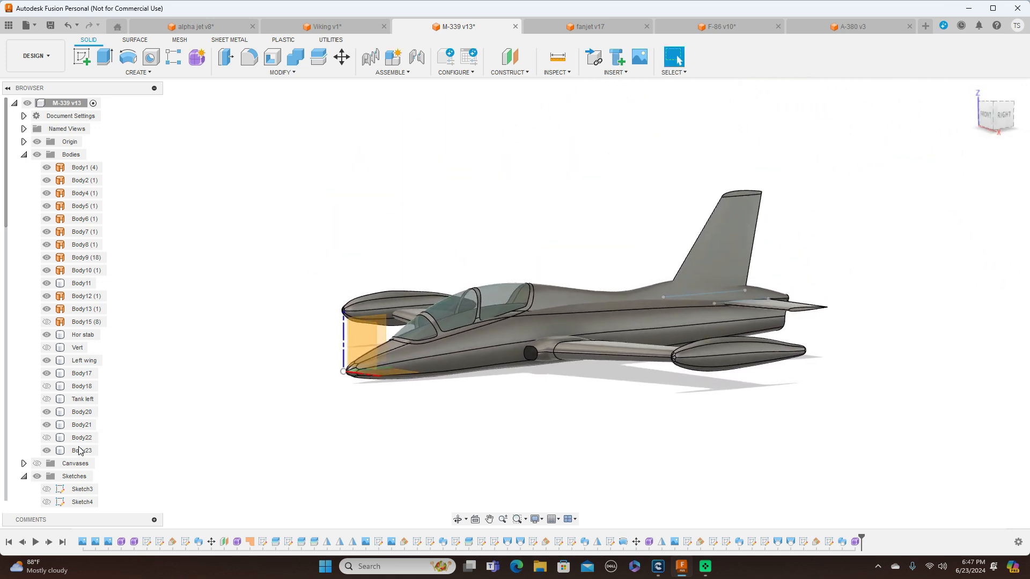
pyautogui.click(36, 476)
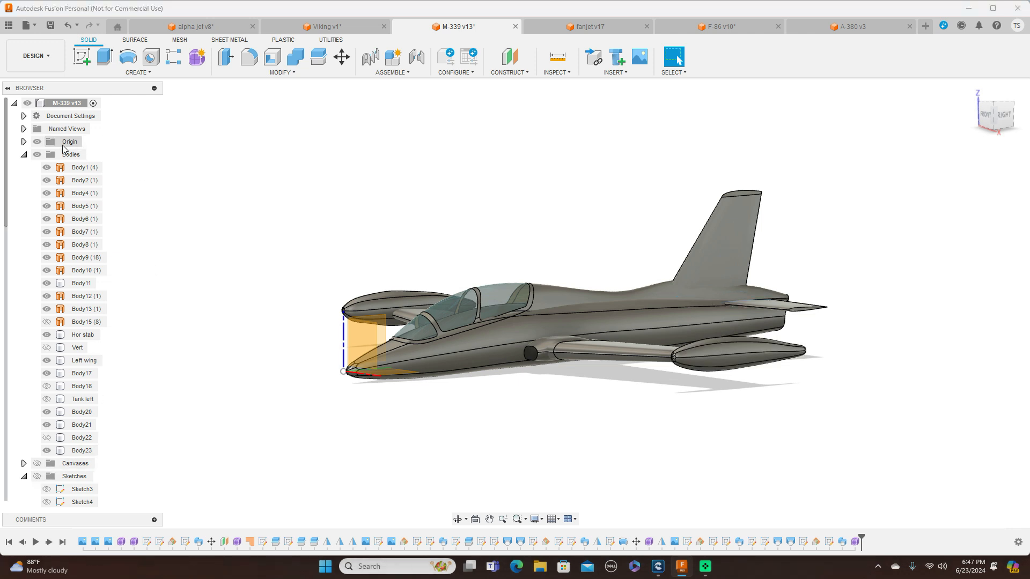
pyautogui.click(37, 141)
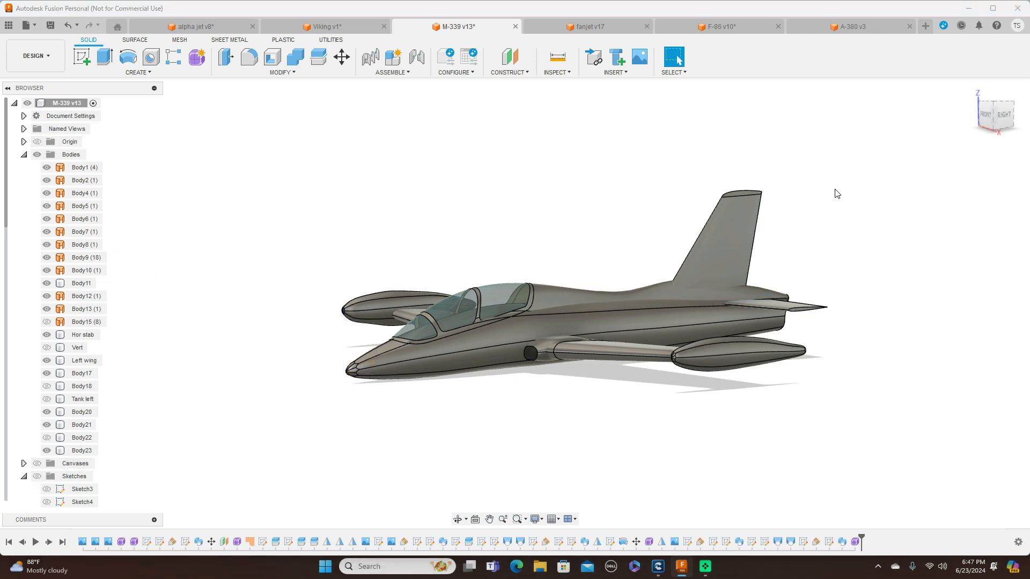
# Switch the visual style to shaded without visible edges for a clean view of the aircraft
pyautogui.scroll(1, 628, 221)
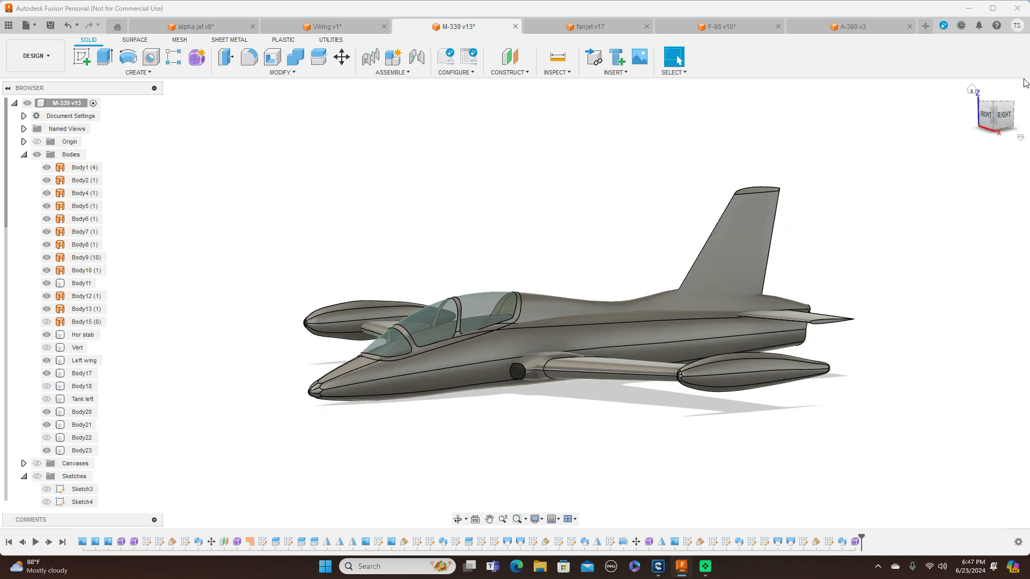
pyautogui.moveTo(993, 112)
pyautogui.mouseDown()
pyautogui.moveTo(1022, 132)
pyautogui.moveTo(973, 101)
pyautogui.moveTo(973, 112)
pyautogui.moveTo(994, 119)
pyautogui.mouseUp()
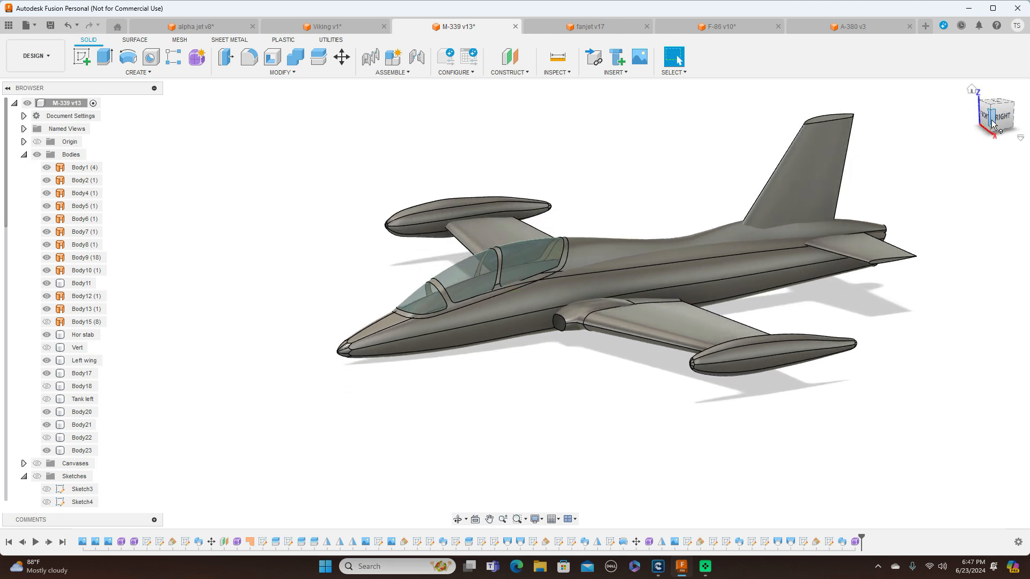
pyautogui.moveTo(954, 179); pyautogui.dragTo(942, 203, button='middle')
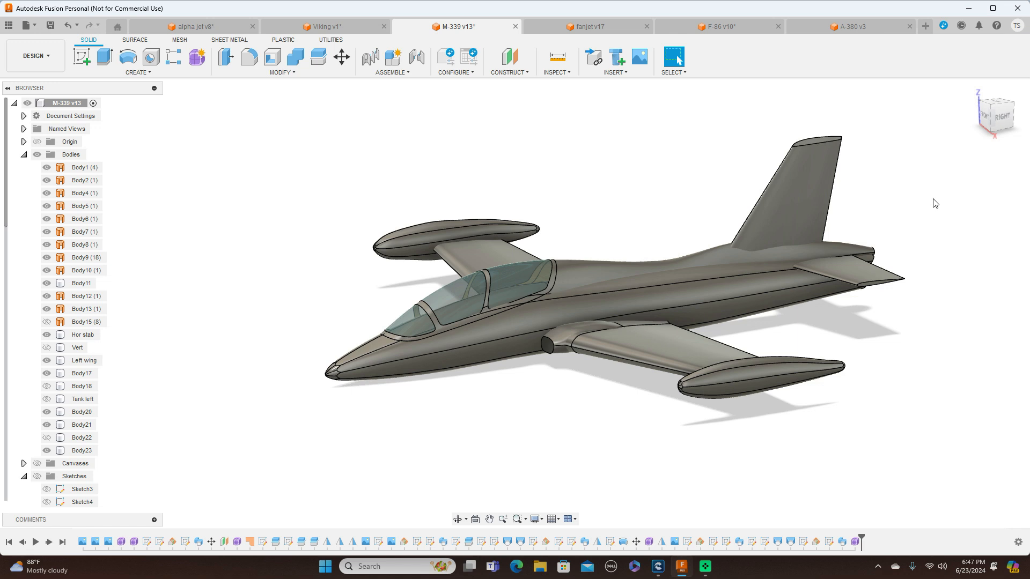
pyautogui.hotkey('ctrl', '4')
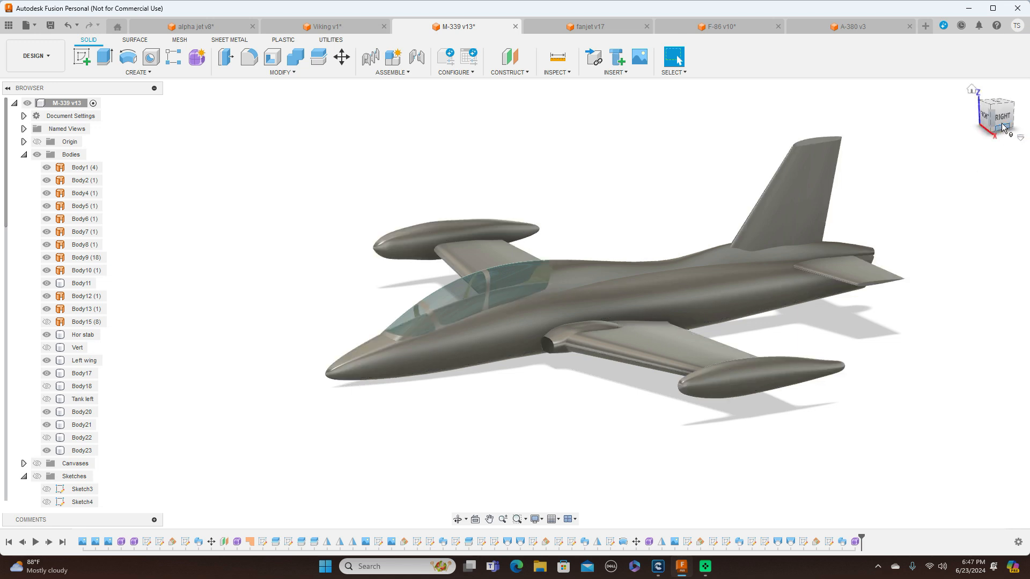
# Examine the shaded aircraft from the right side and from several raised and low front-right angles
pyautogui.moveTo(993, 128)
pyautogui.mouseDown()
pyautogui.moveTo(1023, 116)
pyautogui.moveTo(987, 122)
pyautogui.mouseUp()
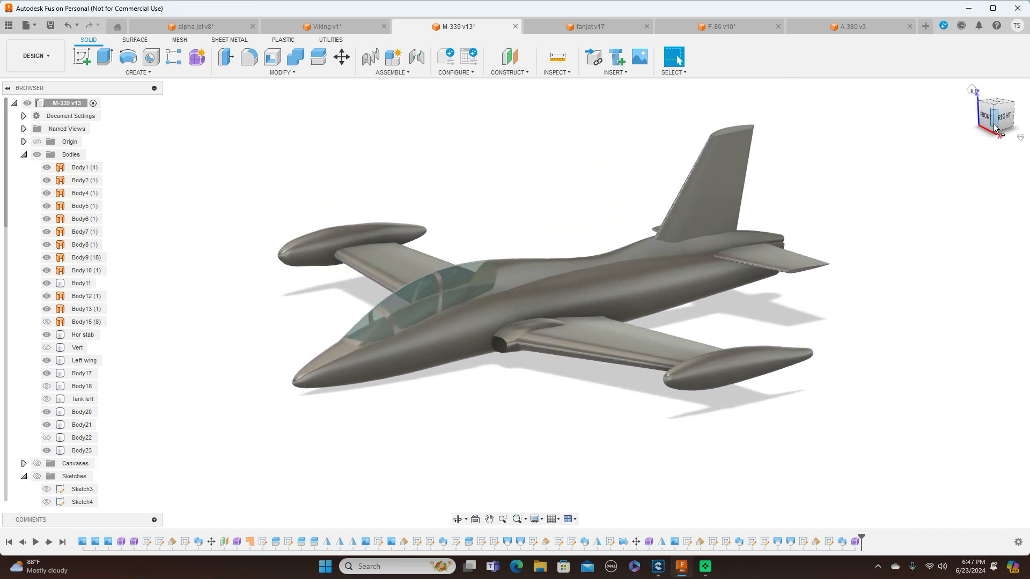
pyautogui.moveTo(867, 206); pyautogui.dragTo(939, 200, button='middle')
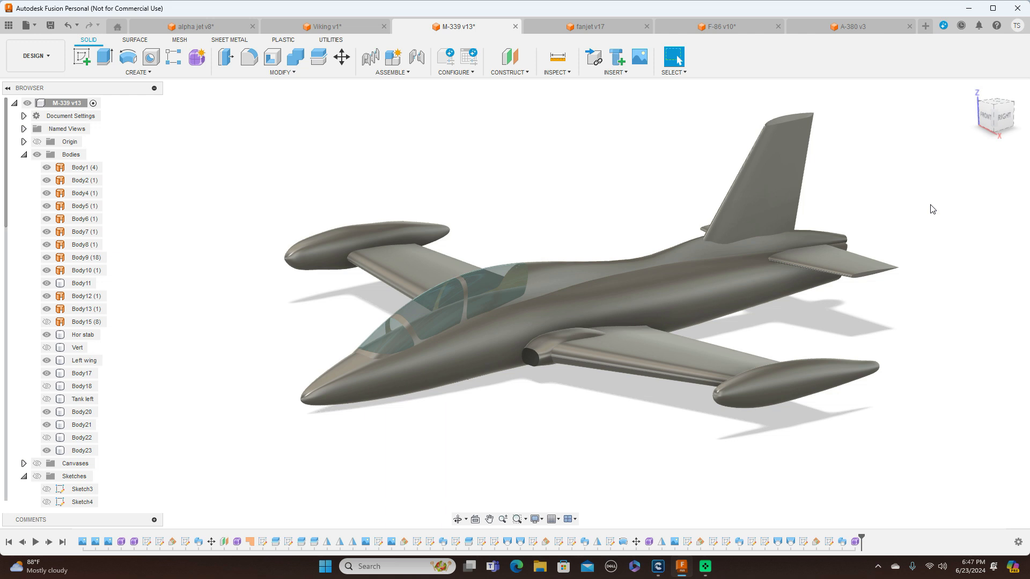
pyautogui.click(1000, 116)
pyautogui.moveTo(897, 191); pyautogui.dragTo(612, 115, button='middle')
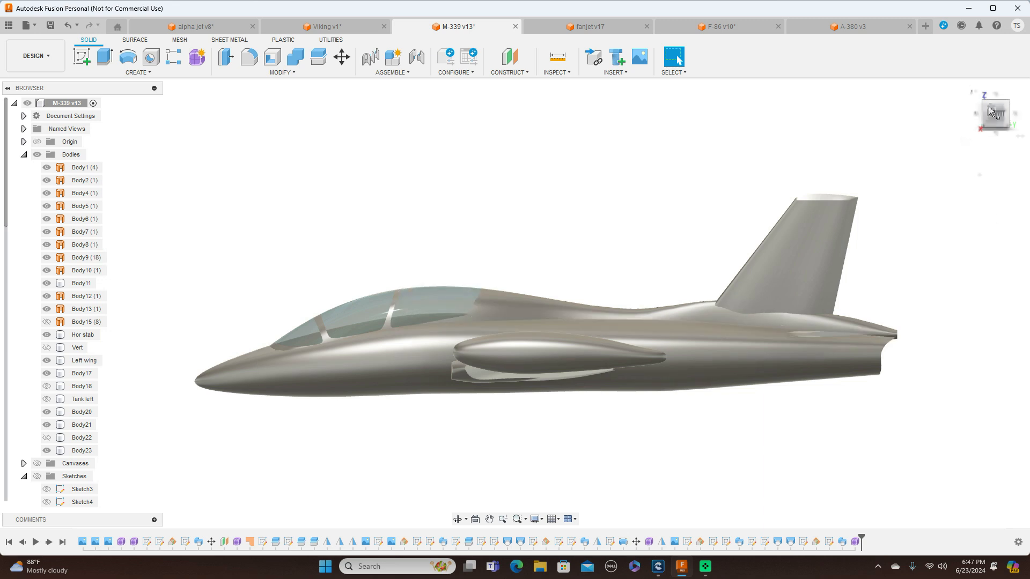
pyautogui.moveTo(986, 107); pyautogui.dragTo(1004, 122)
pyautogui.moveTo(636, 291); pyautogui.dragTo(788, 340, button='middle')
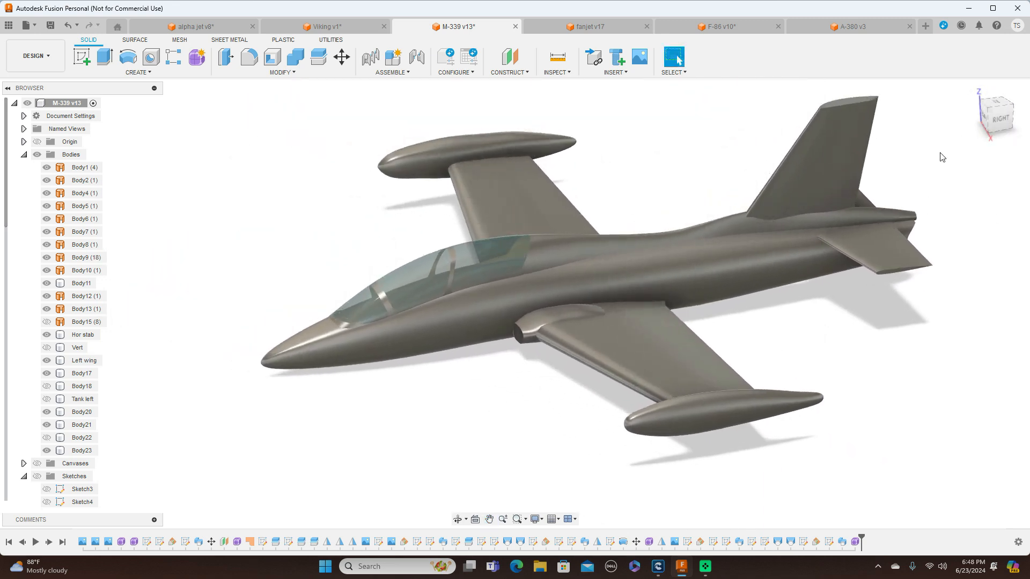
pyautogui.moveTo(991, 121)
pyautogui.mouseDown()
pyautogui.moveTo(1029, 110)
pyautogui.moveTo(1028, 121)
pyautogui.mouseUp()
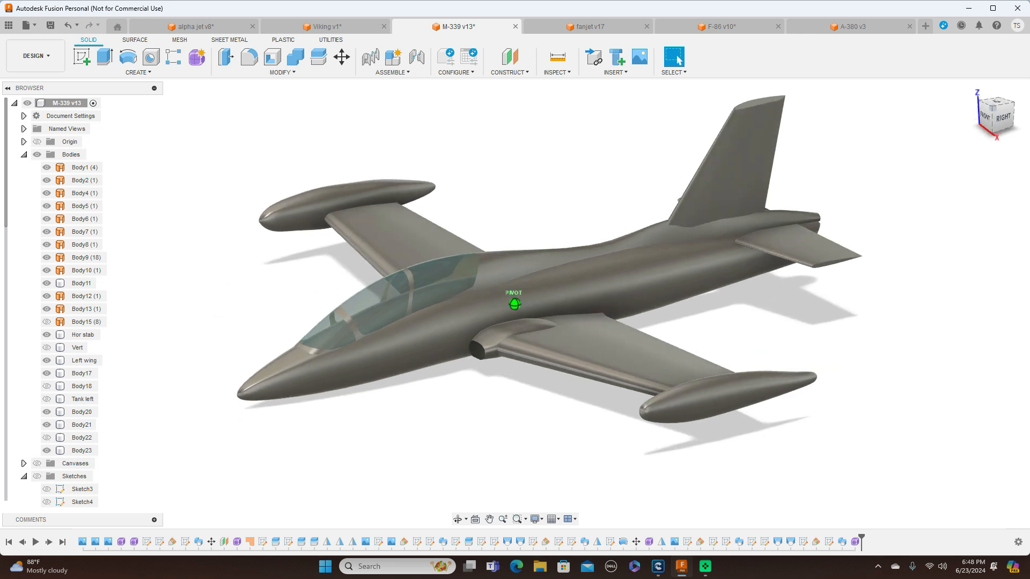
pyautogui.moveTo(996, 121); pyautogui.dragTo(999, 107)
pyautogui.moveTo(880, 156); pyautogui.dragTo(990, 68, button='middle')
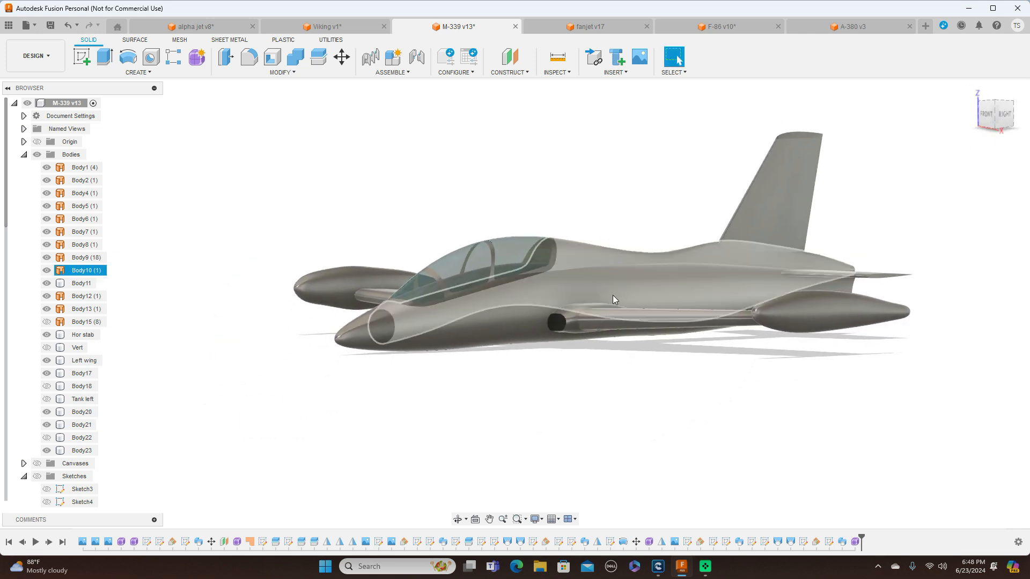
# Inspect the engine intake from the front with its cover surface Body5 hidden, and restore the surface's visibility
pyautogui.click(47, 206)
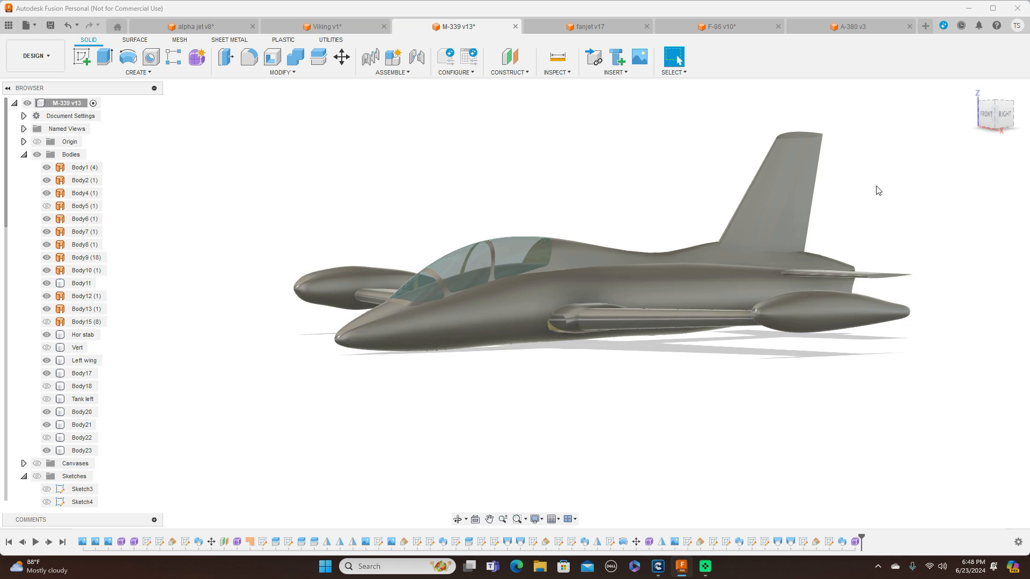
pyautogui.click(987, 117)
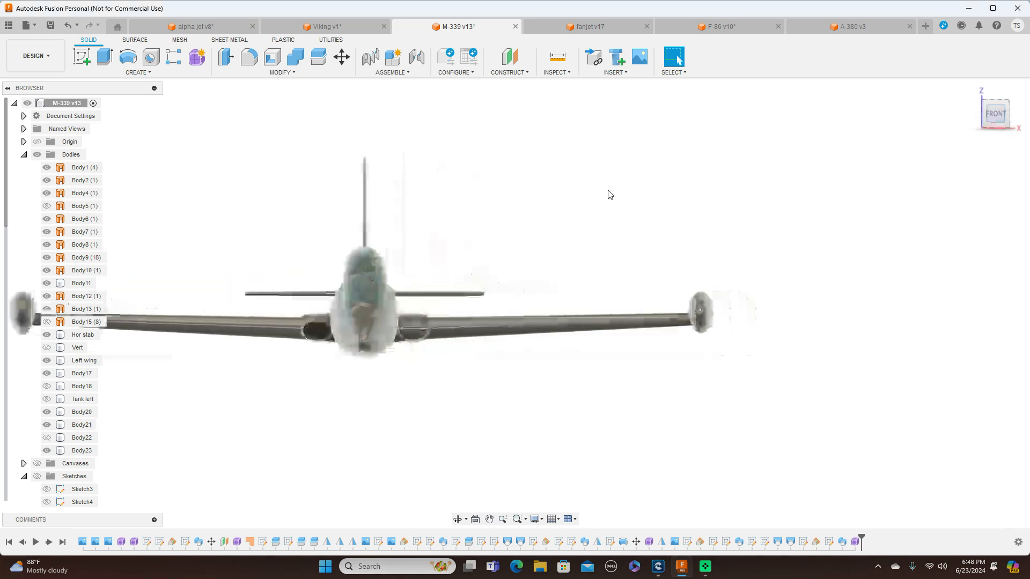
pyautogui.scroll(2, 609, 193)
pyautogui.moveTo(574, 177); pyautogui.dragTo(833, 130, button='middle')
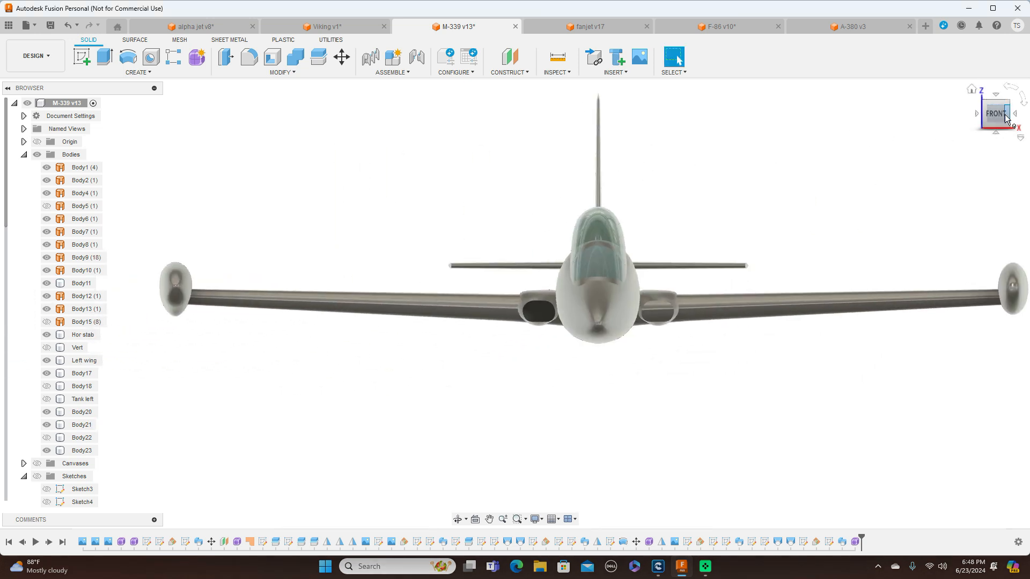
pyautogui.keyDown('shift'); pyautogui.moveTo(1005, 119); pyautogui.dragTo(810, 269, button='middle'); pyautogui.keyUp('shift')
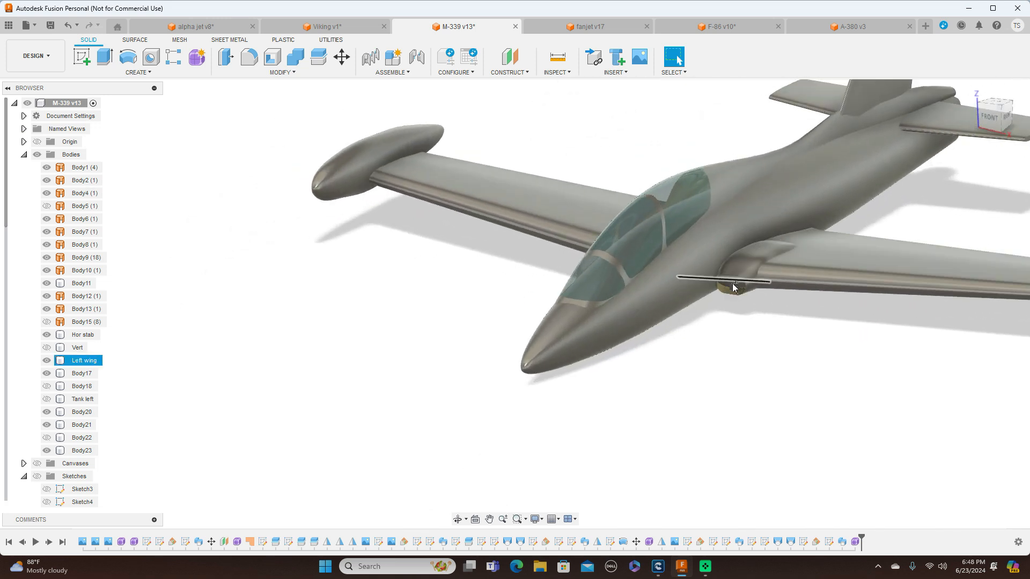
pyautogui.click(141, 43)
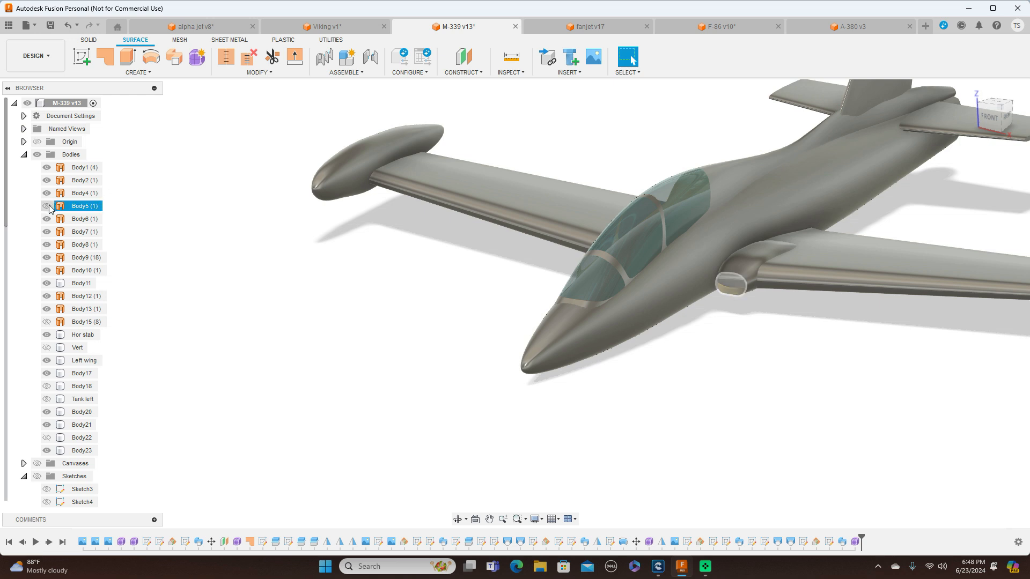
pyautogui.click(48, 206)
pyautogui.click(733, 285)
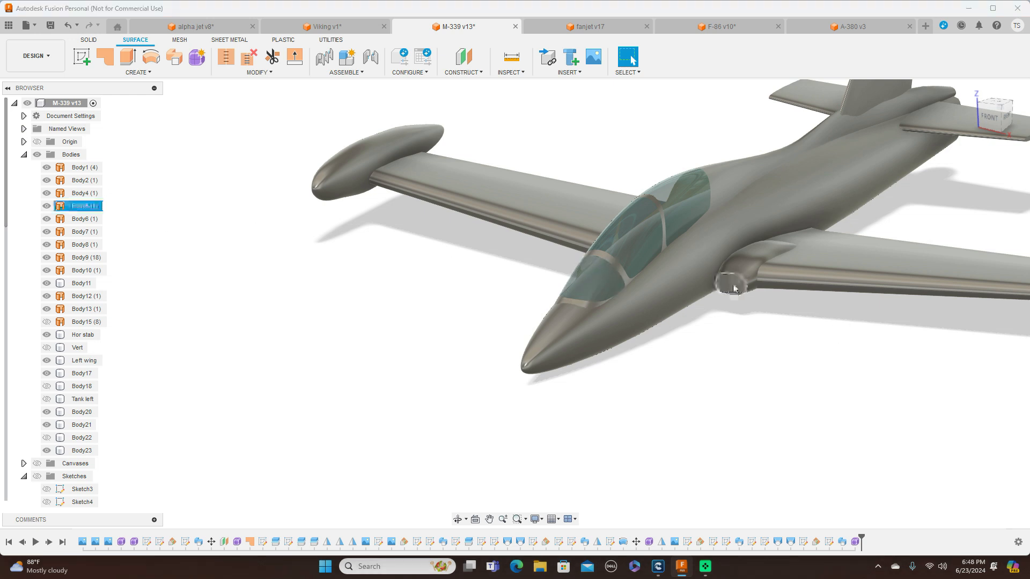
pyautogui.click(733, 288)
pyautogui.rightClick(733, 287)
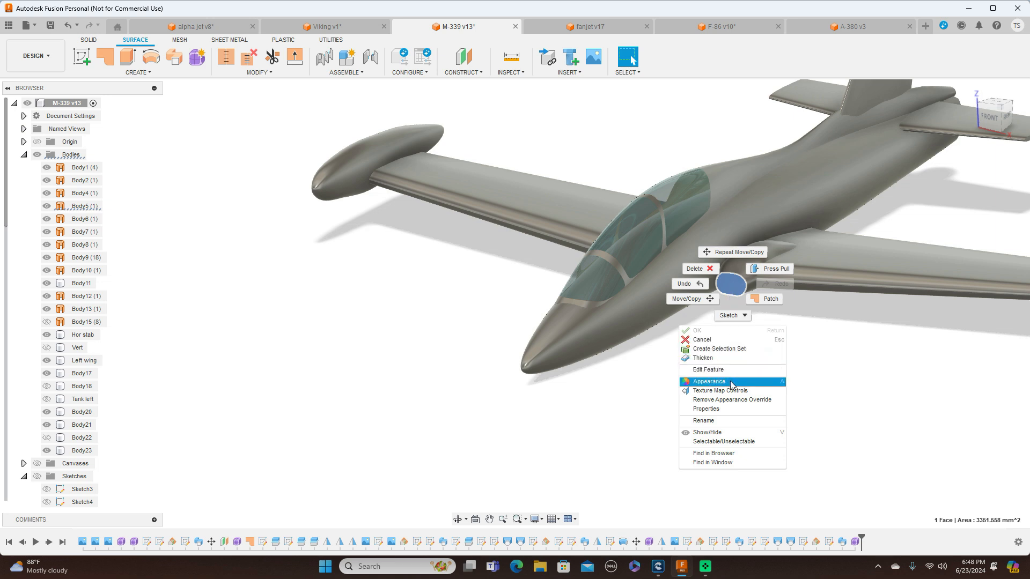
pyautogui.click(844, 369)
pyautogui.click(842, 368)
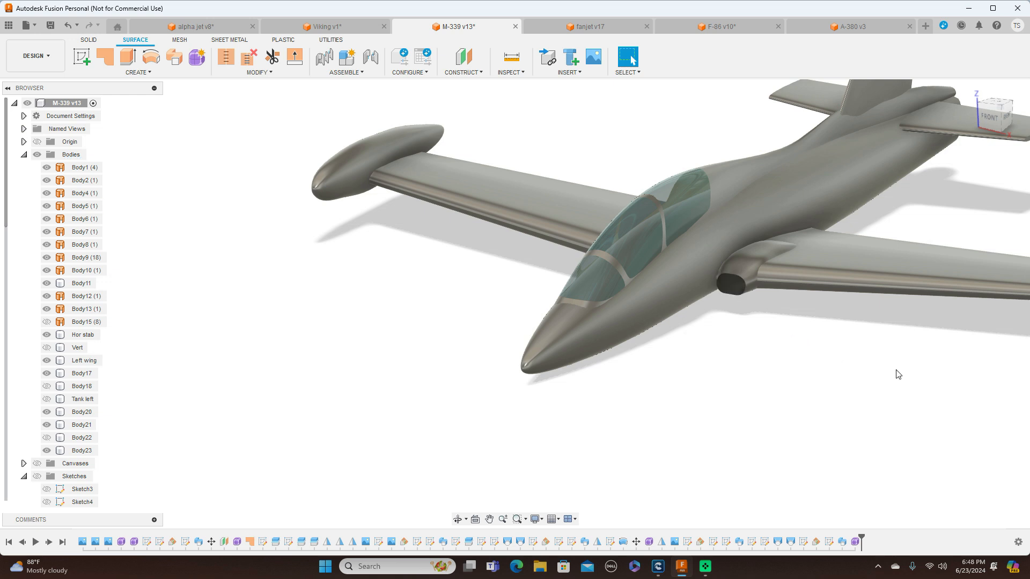
pyautogui.scroll(-6, 792, 398)
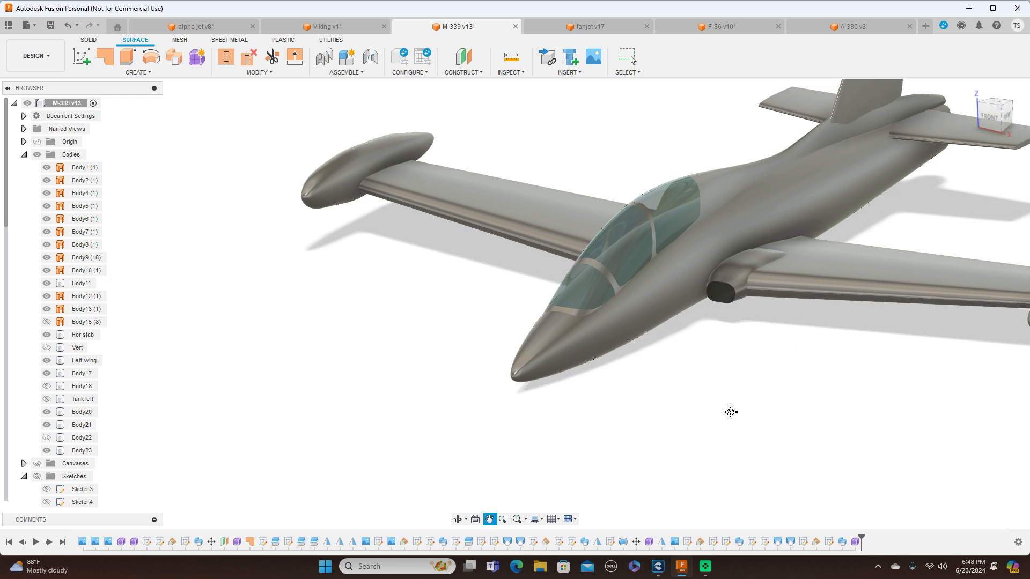
pyautogui.moveTo(737, 419); pyautogui.dragTo(690, 416, button='middle')
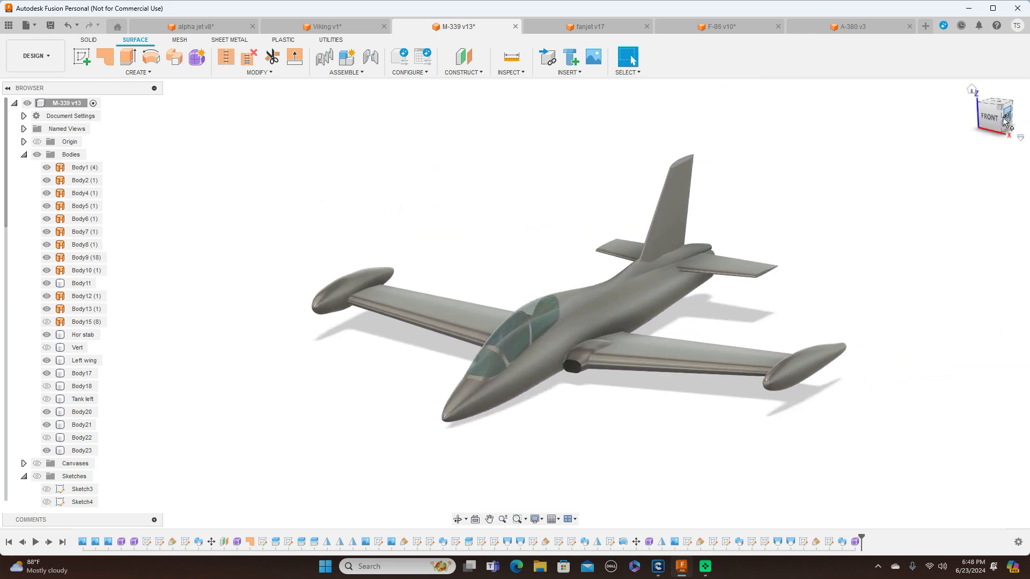
pyautogui.moveTo(1001, 121)
pyautogui.mouseDown()
pyautogui.moveTo(970, 104)
pyautogui.moveTo(970, 123)
pyautogui.moveTo(1001, 123)
pyautogui.mouseUp()
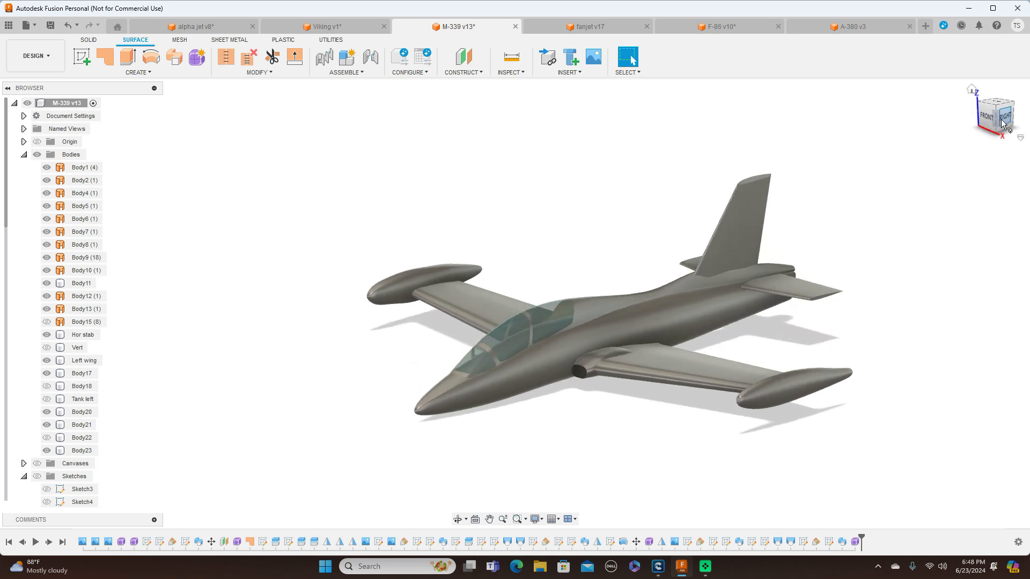